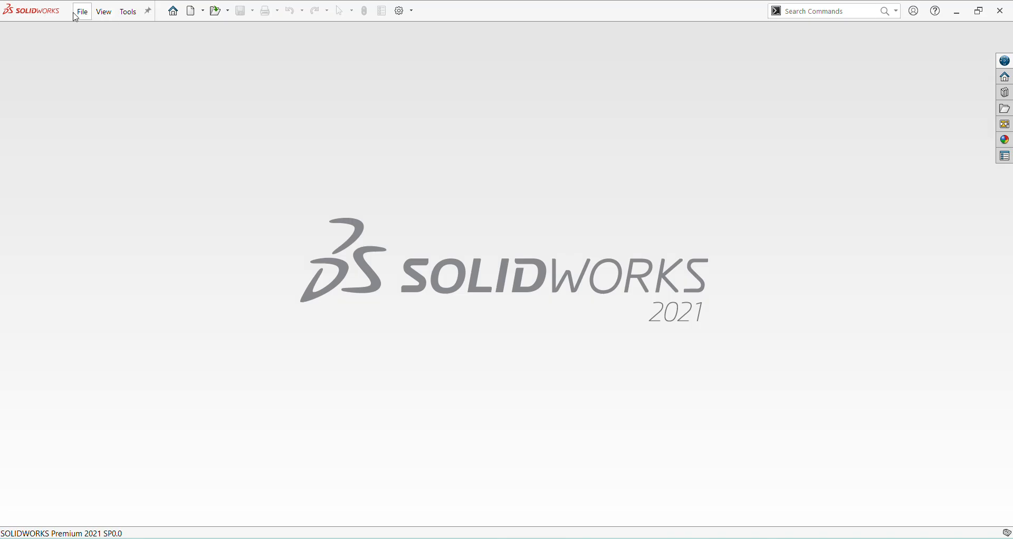
Step: Create a new part document and set its unit system to MMGS
{"action": "left_click", "coordinate": [81, 12]}
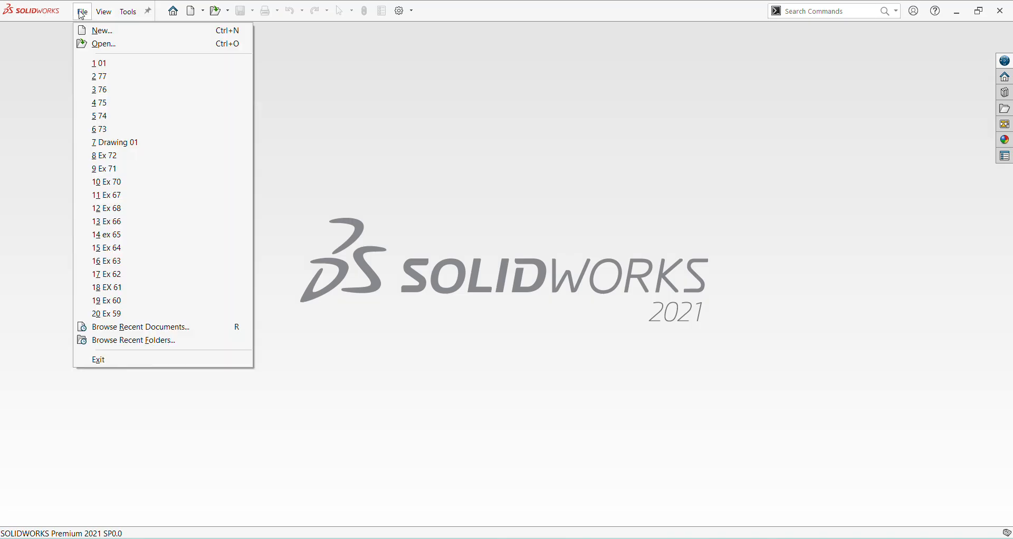
{"action": "left_click", "coordinate": [122, 33]}
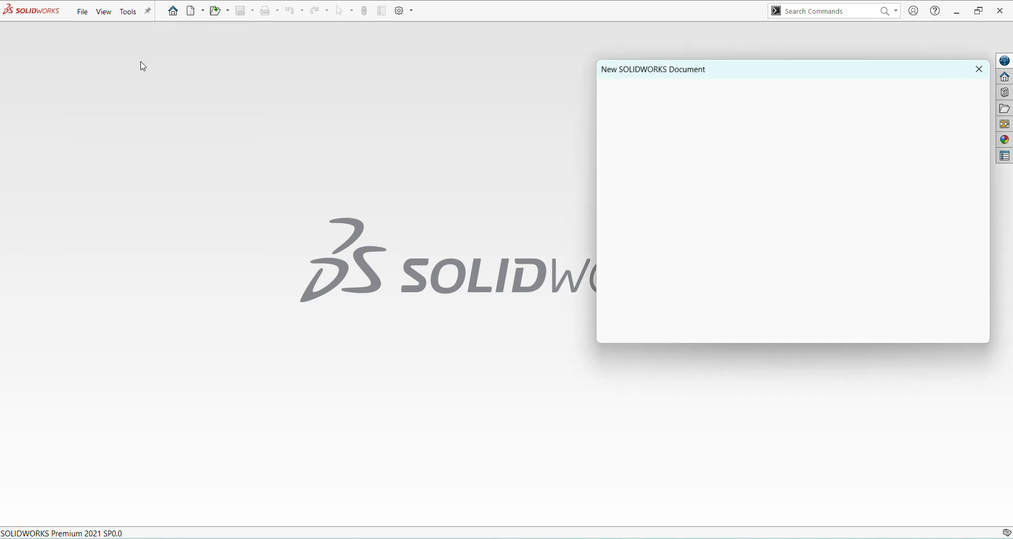
{"action": "left_click", "coordinate": [840, 322]}
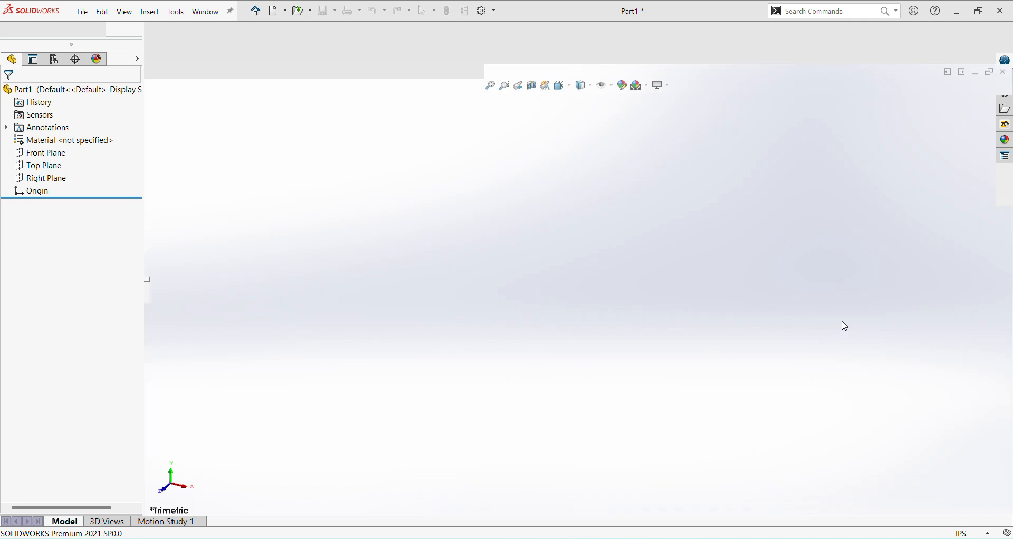
{"action": "left_click", "coordinate": [977, 534]}
{"action": "left_click", "coordinate": [953, 485]}
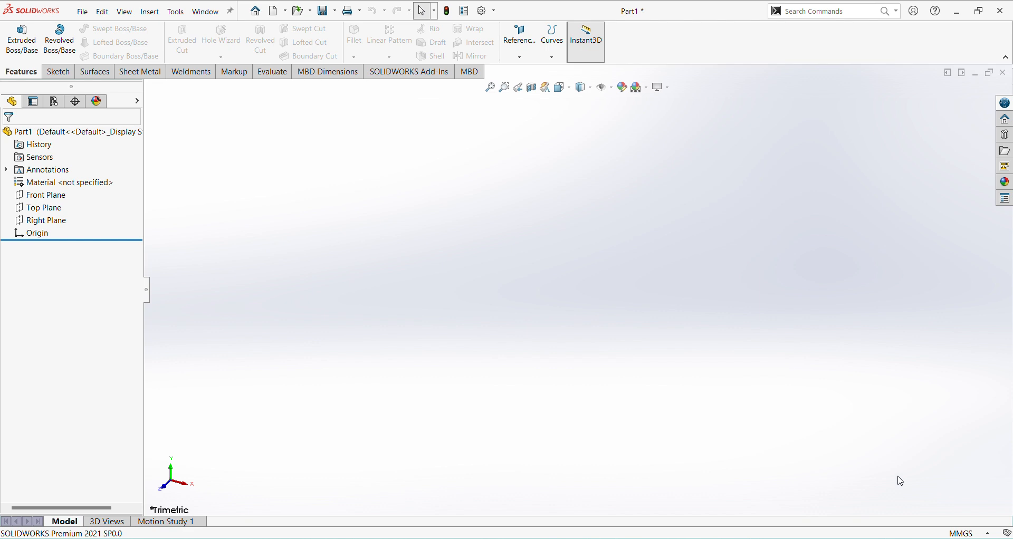
Step: Start an Extruded Boss/Base sketch on the Right Plane and draw a horizontal line about 96 mm long through the origin
{"action": "left_click", "coordinate": [22, 38]}
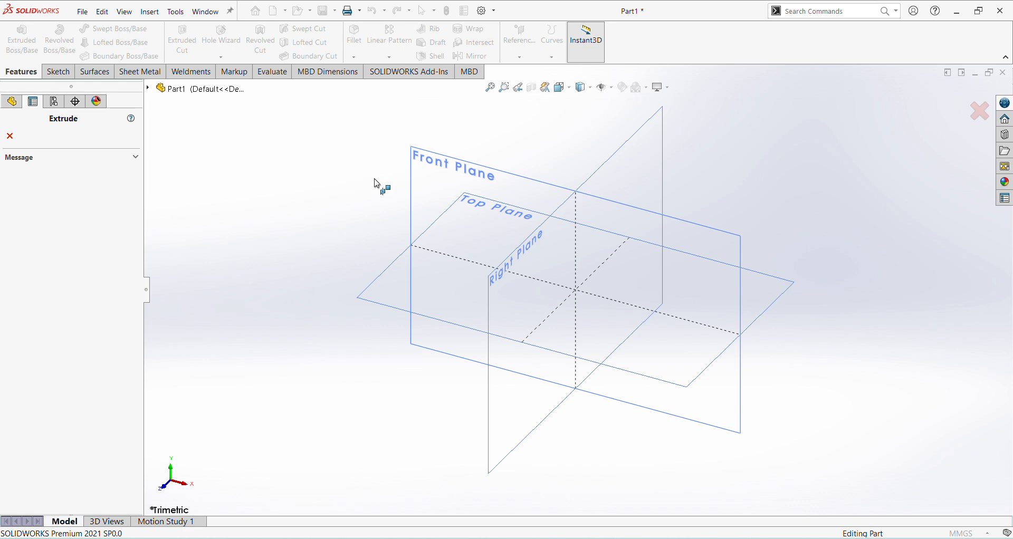
{"action": "left_click", "coordinate": [620, 170]}
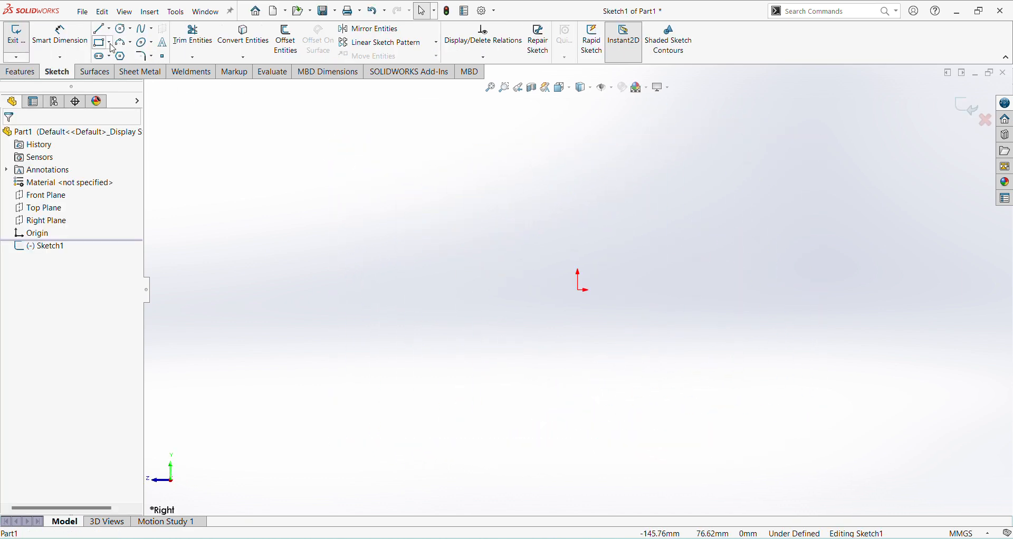
{"action": "left_click", "coordinate": [101, 31]}
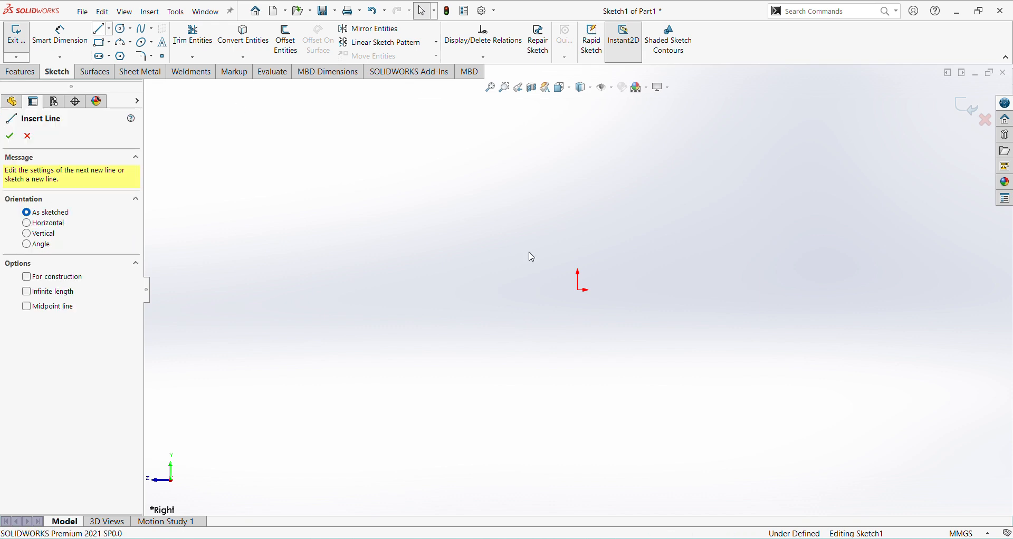
{"action": "left_click", "coordinate": [706, 290]}
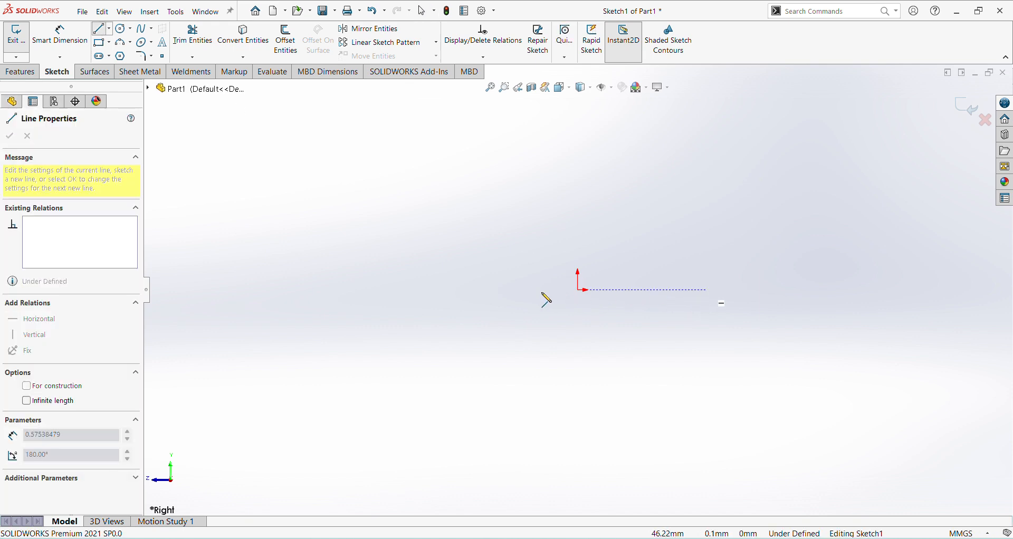
{"action": "left_click", "coordinate": [442, 290]}
{"action": "right_click", "coordinate": [485, 344]}
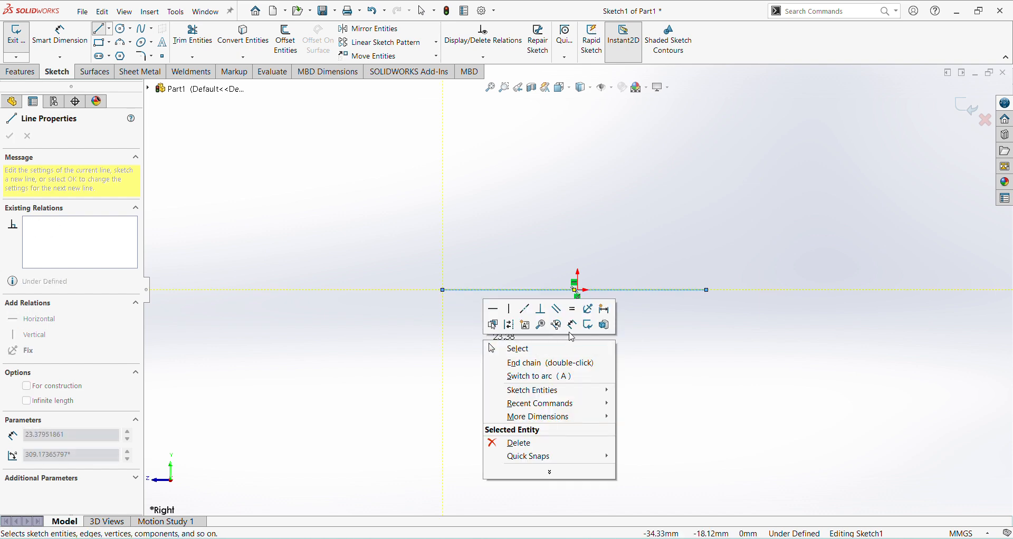
{"action": "left_click", "coordinate": [590, 357]}
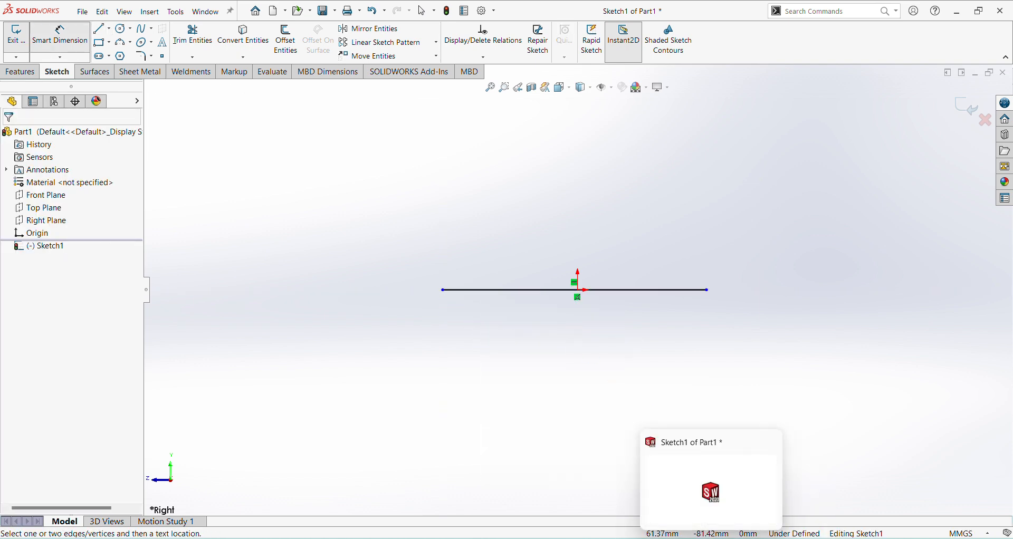
Step: Check the base size in the jk25.pdf drawing, return to SOLIDWORKS and dimension the horizontal line's length
{"action": "left_click", "coordinate": [677, 538]}
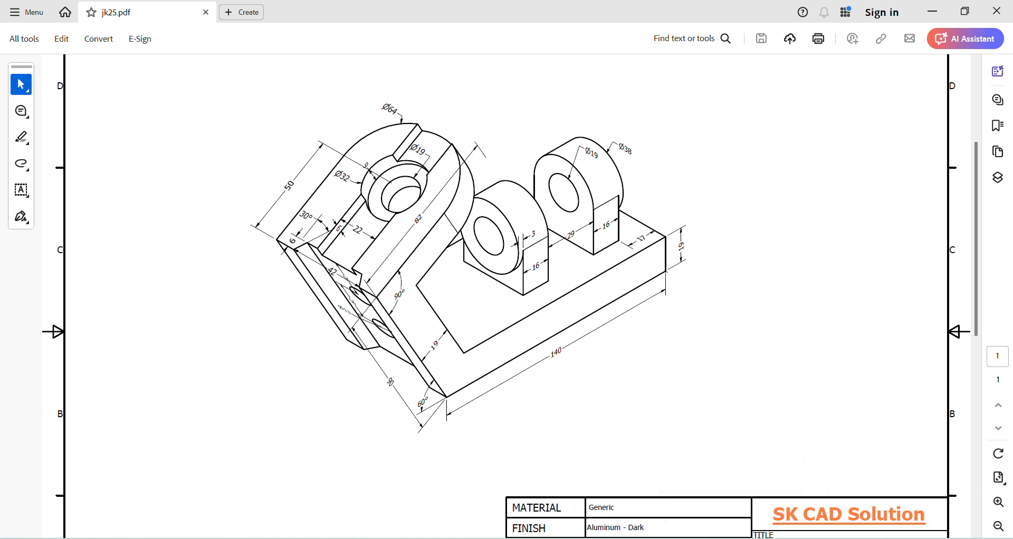
{"action": "left_click", "coordinate": [710, 490]}
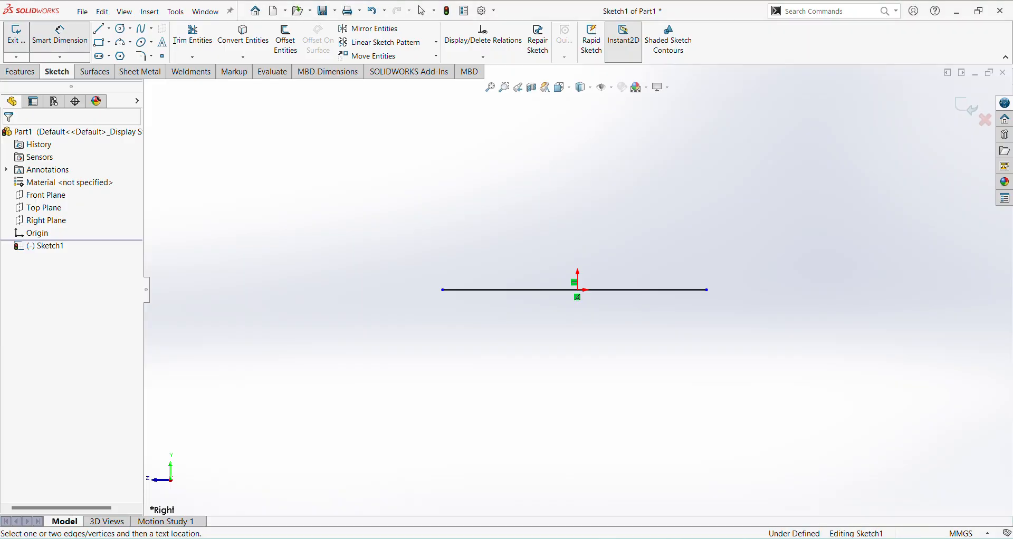
{"action": "left_click", "coordinate": [631, 292]}
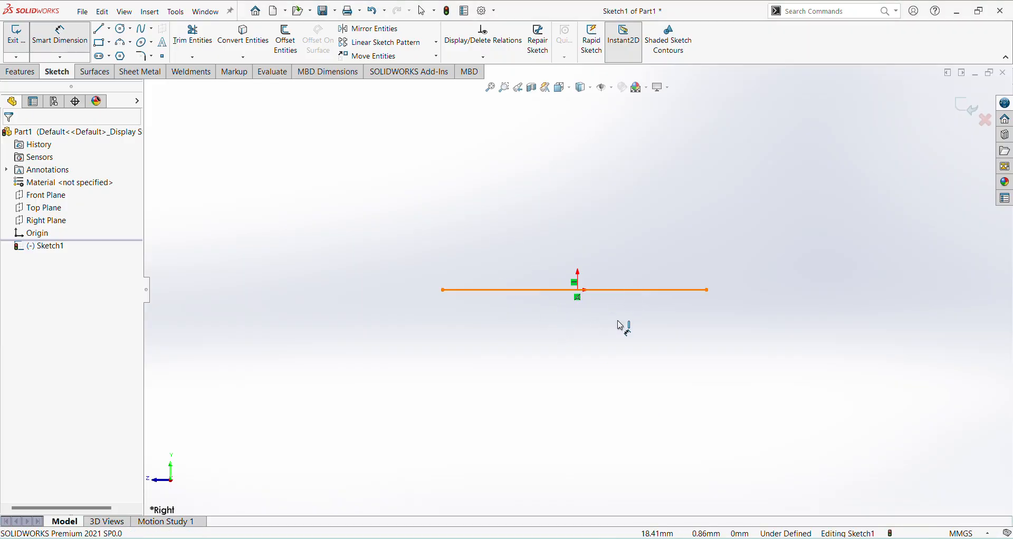
{"action": "left_click", "coordinate": [621, 344]}
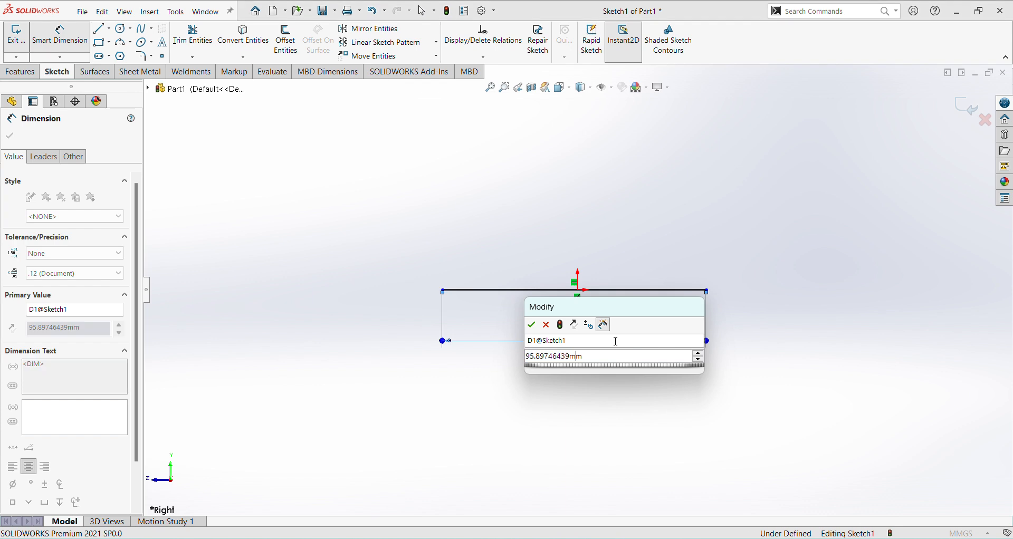
{"action": "key", "text": "Return"}
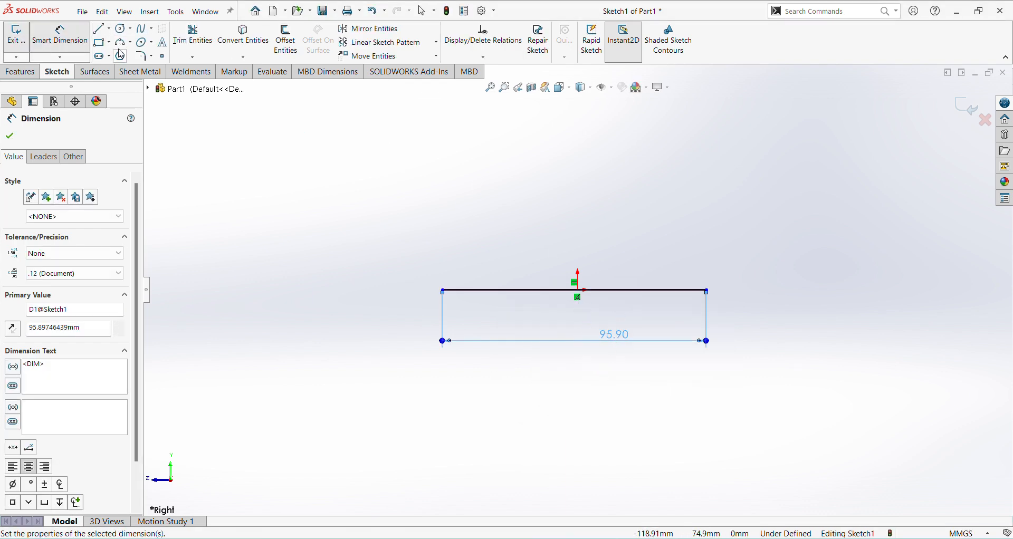
Step: From the base line's left endpoint, sketch an outer slanted line about 70 mm long, an upper arm line and a perpendicular end about 15 mm long
{"action": "left_click", "coordinate": [97, 30]}
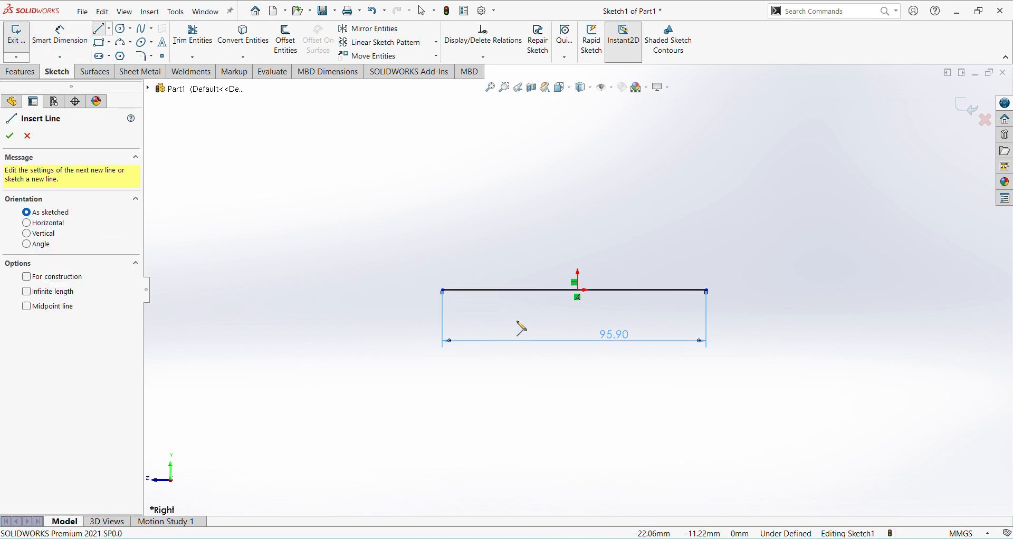
{"action": "middle_click_drag", "start_coordinate": [517, 327], "coordinate": [504, 389], "text": "ctrl"}
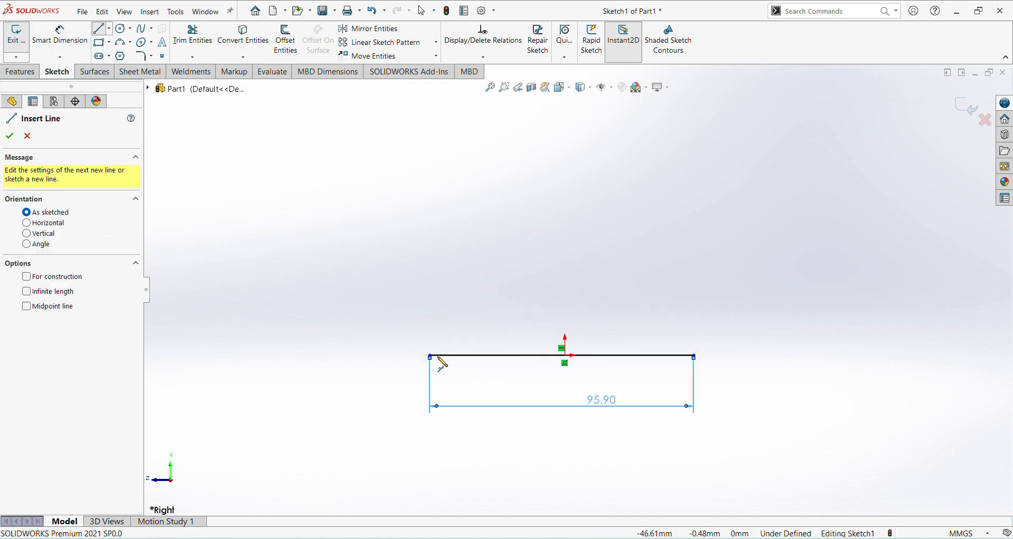
{"action": "left_click", "coordinate": [430, 356]}
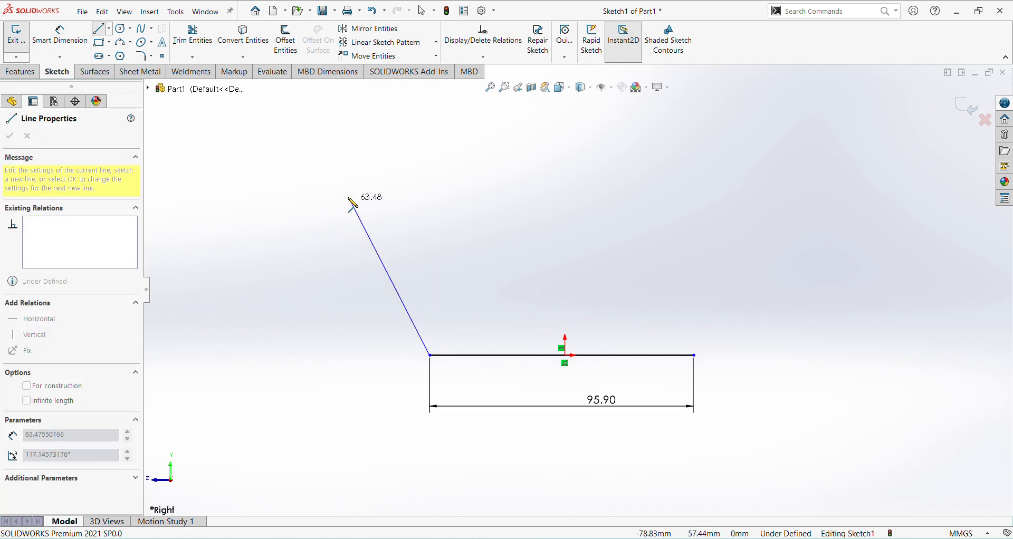
{"action": "left_click", "coordinate": [342, 184]}
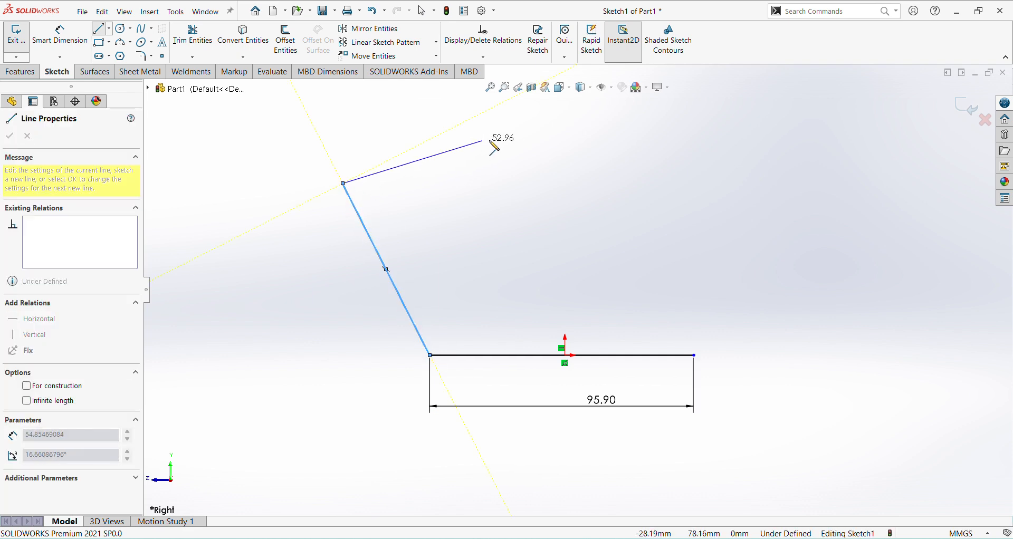
{"action": "left_click", "coordinate": [526, 132]}
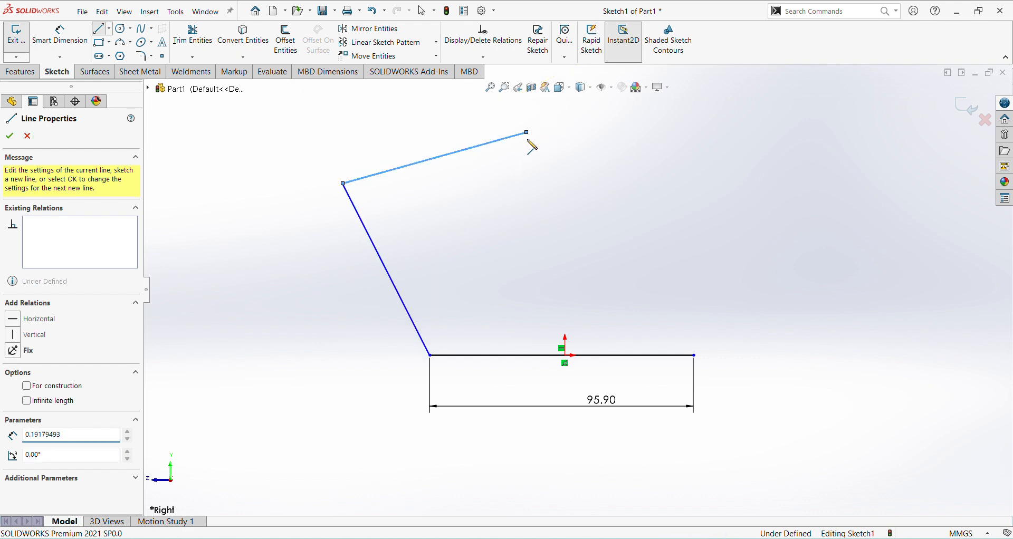
{"action": "left_click", "coordinate": [537, 171]}
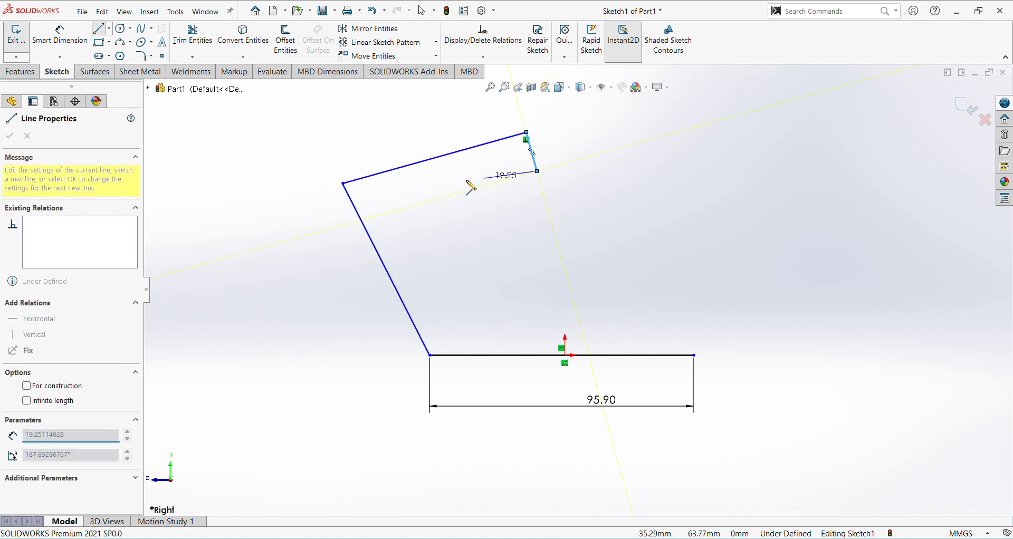
Step: Close the profile with inner lines about 49, 46 and 85 mm long and a vertical end edge about 14 mm high
{"action": "left_click", "coordinate": [406, 202]}
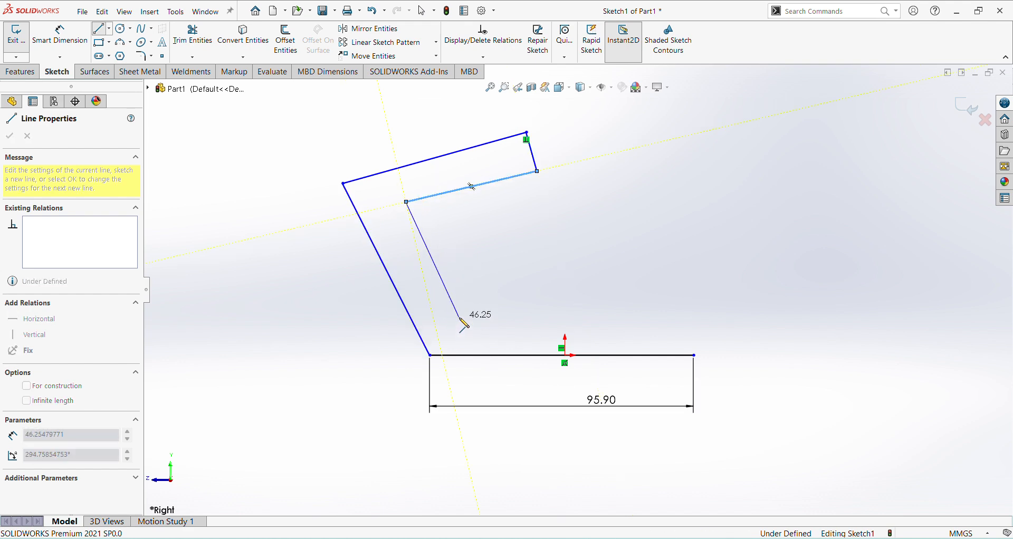
{"action": "left_click", "coordinate": [459, 317]}
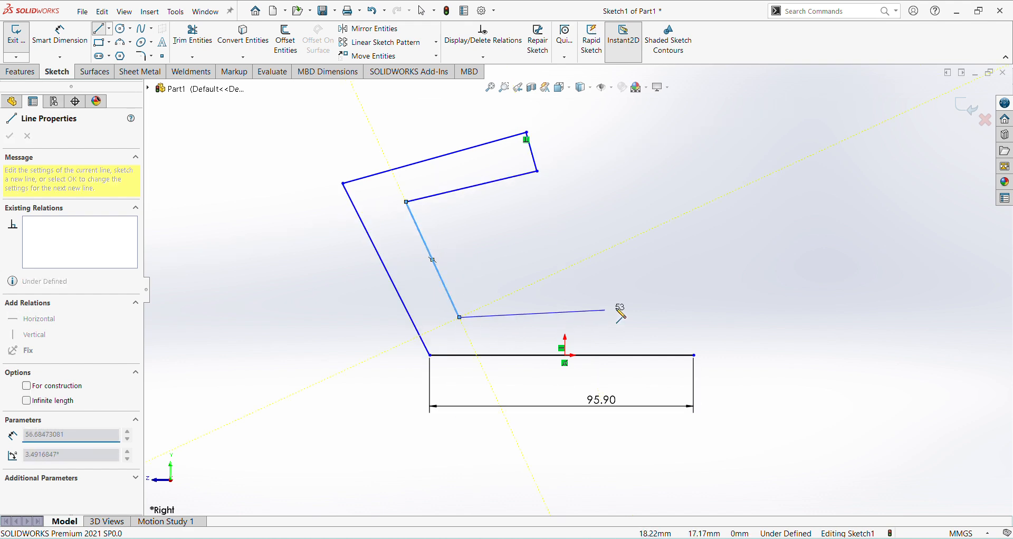
{"action": "left_click", "coordinate": [693, 317]}
{"action": "left_click", "coordinate": [693, 355]}
{"action": "right_click", "coordinate": [793, 377]}
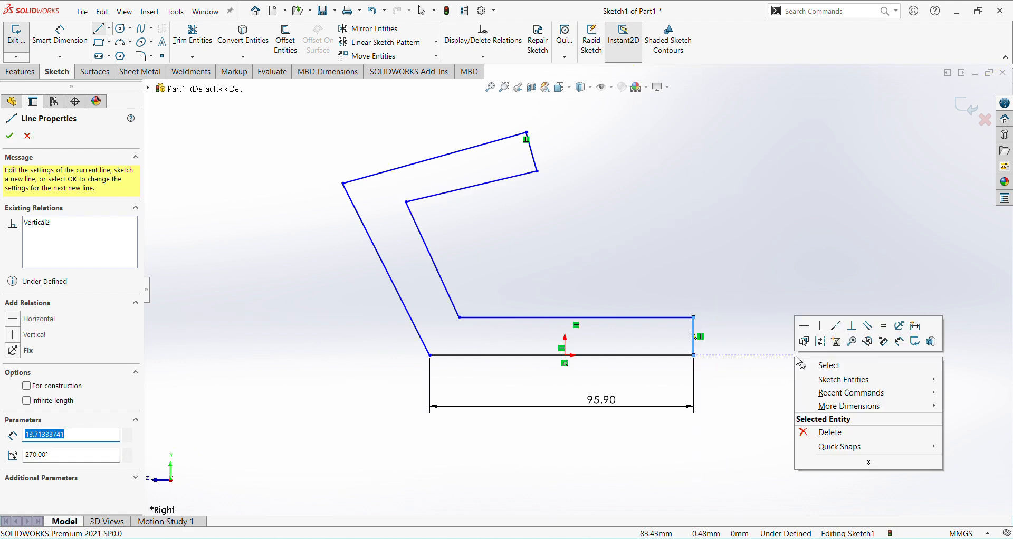
Step: Reopen and accept the base length dimension, and dimension the height of the base's vertical end edge
{"action": "left_click", "coordinate": [929, 332]}
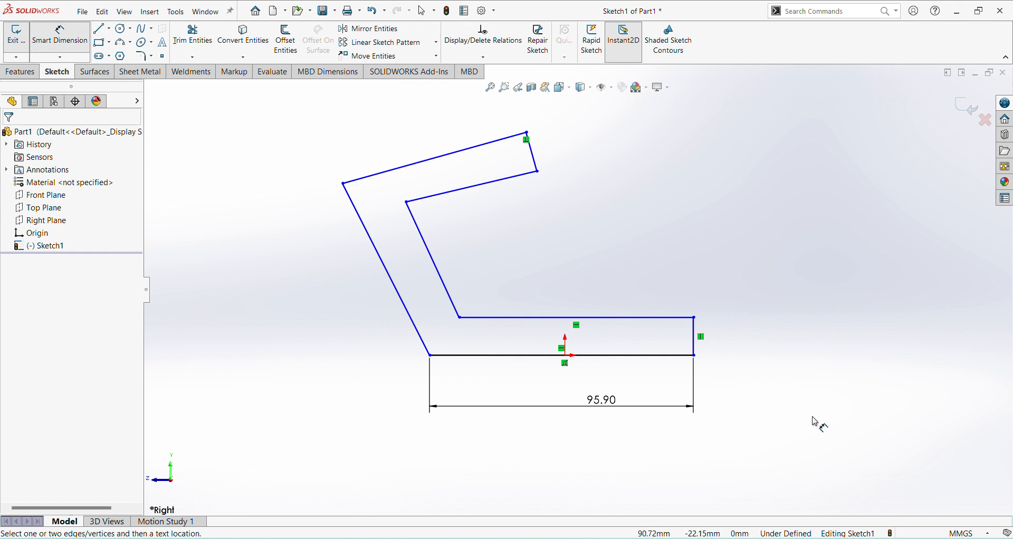
{"action": "double_click", "coordinate": [601, 403]}
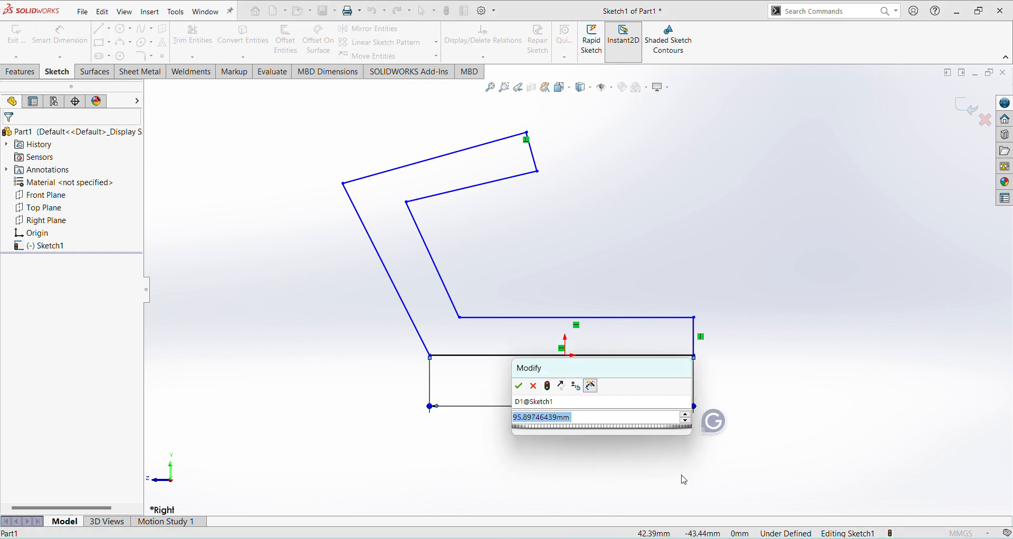
{"action": "key", "text": "Return"}
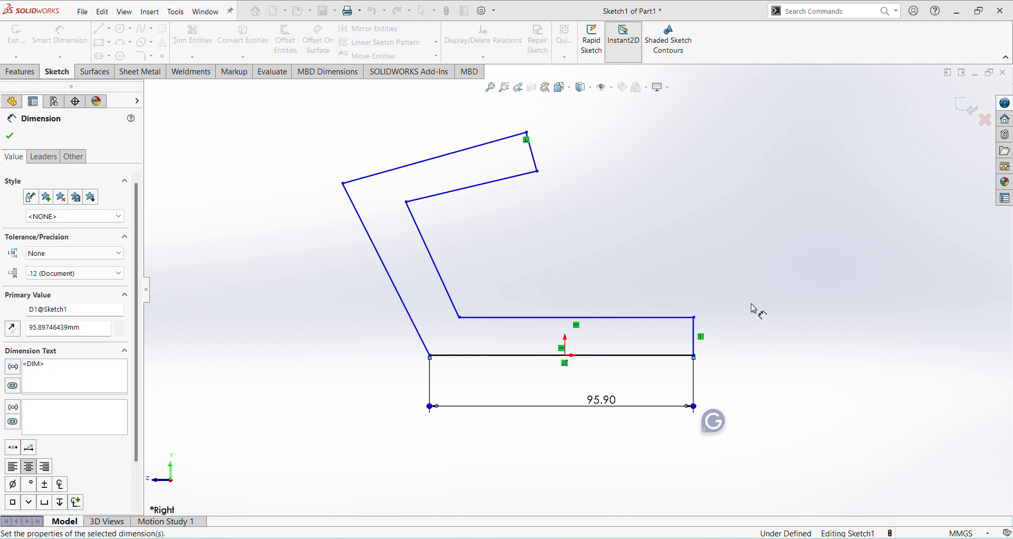
{"action": "left_click", "coordinate": [699, 346]}
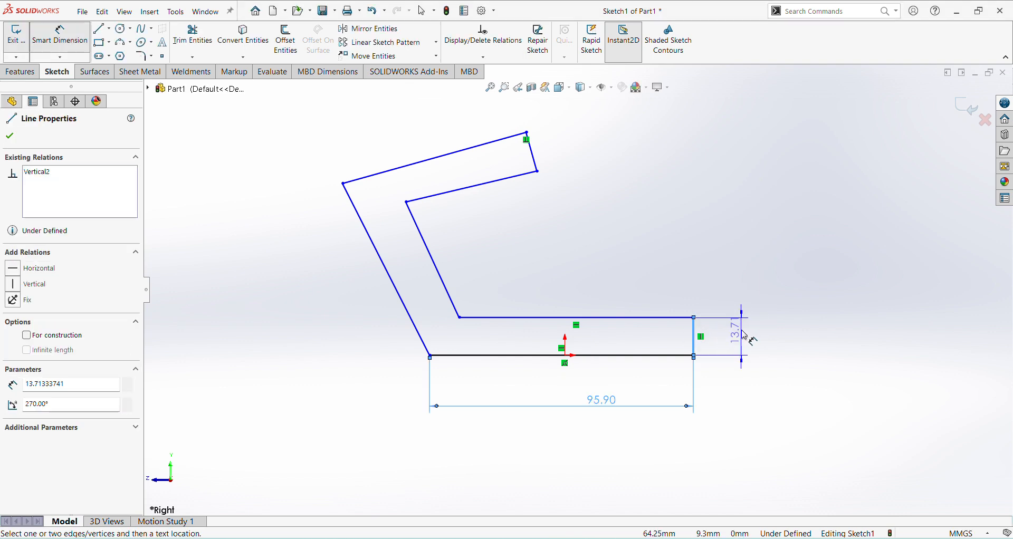
{"action": "left_click", "coordinate": [744, 336]}
{"action": "key", "text": "Return"}
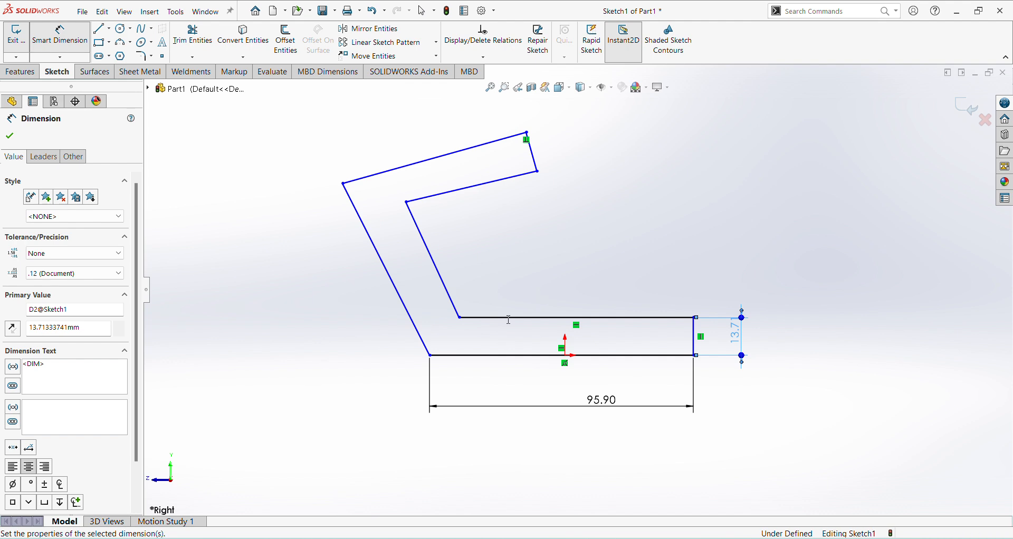
{"action": "left_click", "coordinate": [438, 307]}
{"action": "left_click", "coordinate": [407, 305]}
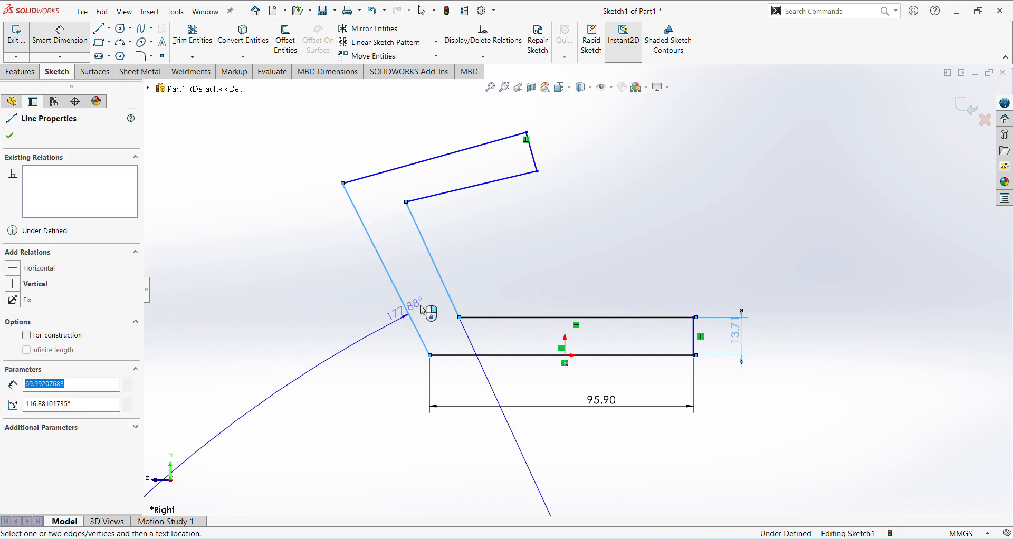
{"action": "left_click", "coordinate": [409, 312]}
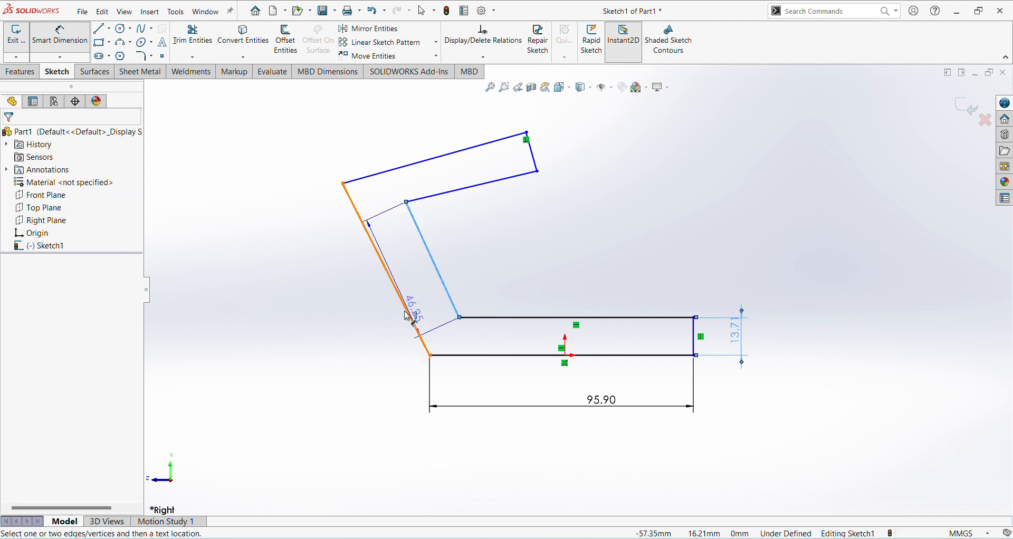
{"action": "key", "text": "Escape"}
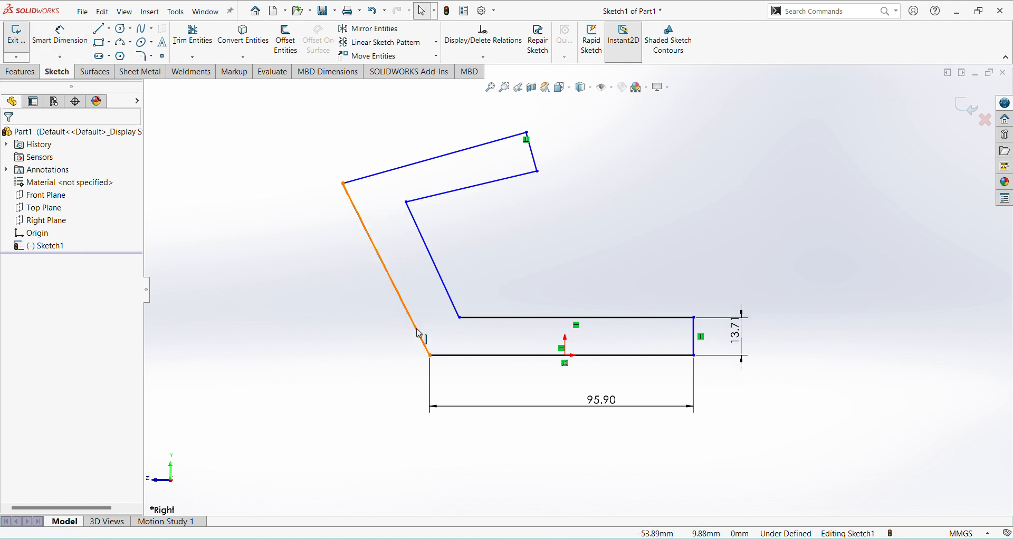
Step: Add a parallel relation between the outer and inner slanted lines of the profile
{"action": "left_click", "coordinate": [455, 305]}
{"action": "left_click", "coordinate": [453, 308], "text": "ctrl"}
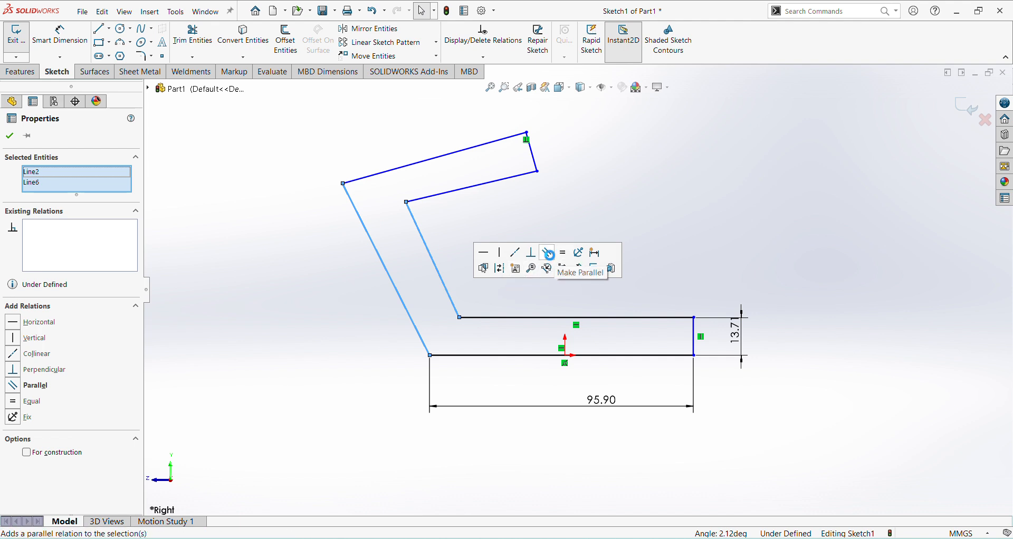
{"action": "left_click", "coordinate": [549, 253]}
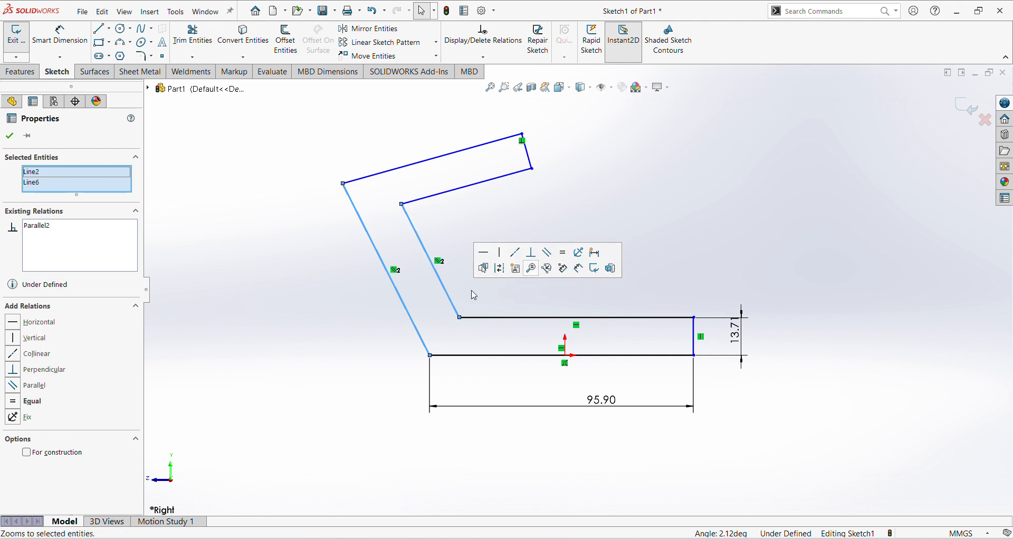
Step: Add a parallel relation between the outer and inner lines of the profile's upper arm
{"action": "left_click", "coordinate": [499, 182]}
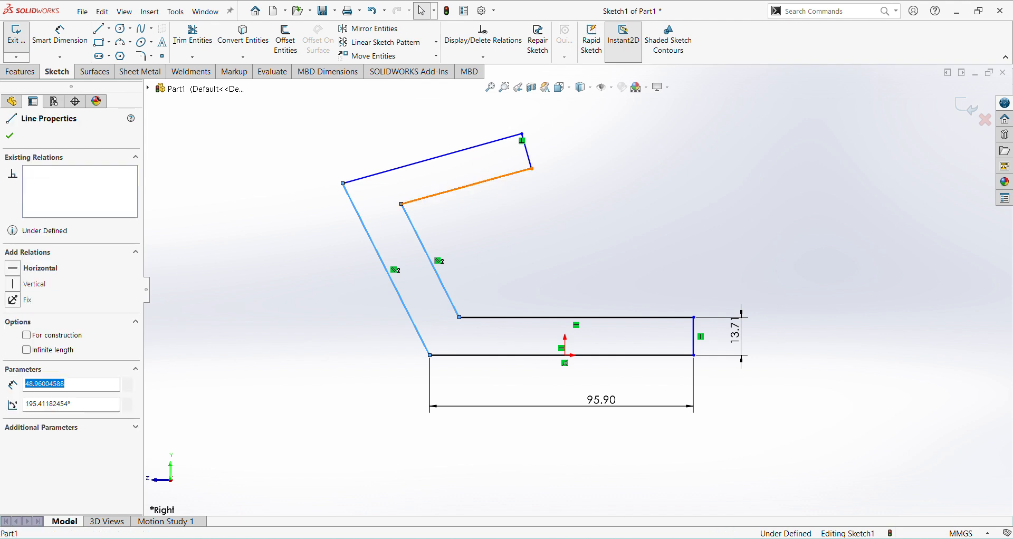
{"action": "left_click", "coordinate": [476, 162], "text": "ctrl"}
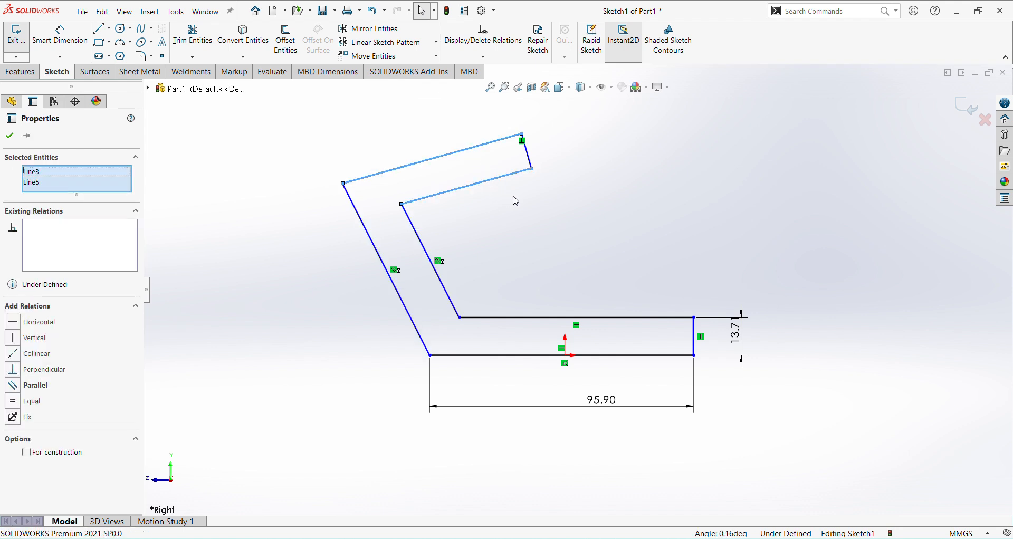
{"action": "left_click", "coordinate": [15, 393]}
{"action": "left_click", "coordinate": [668, 218]}
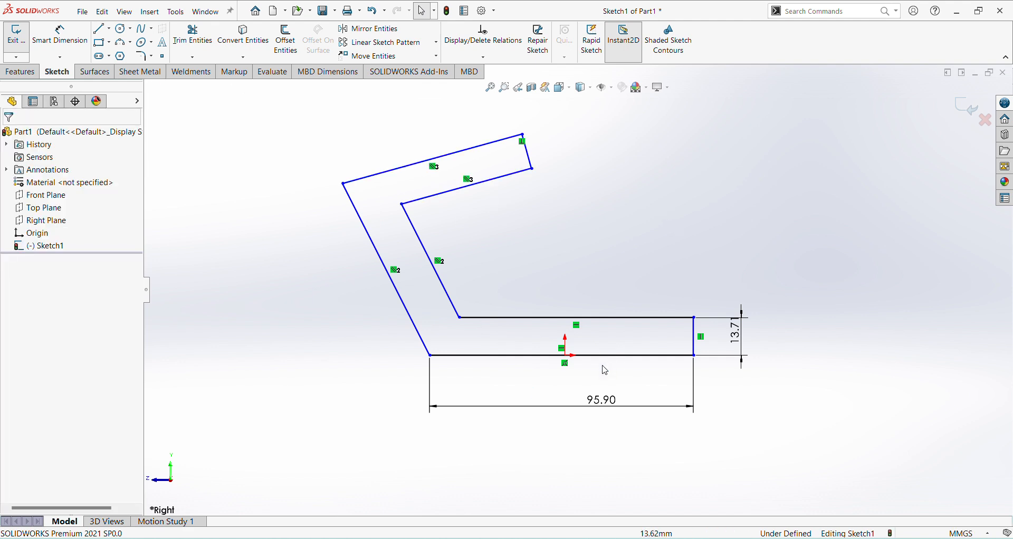
Step: Dimension the exterior angle between the base line and the outer slanted line as 60 degrees
{"action": "left_click", "coordinate": [80, 43]}
{"action": "left_click", "coordinate": [458, 356]}
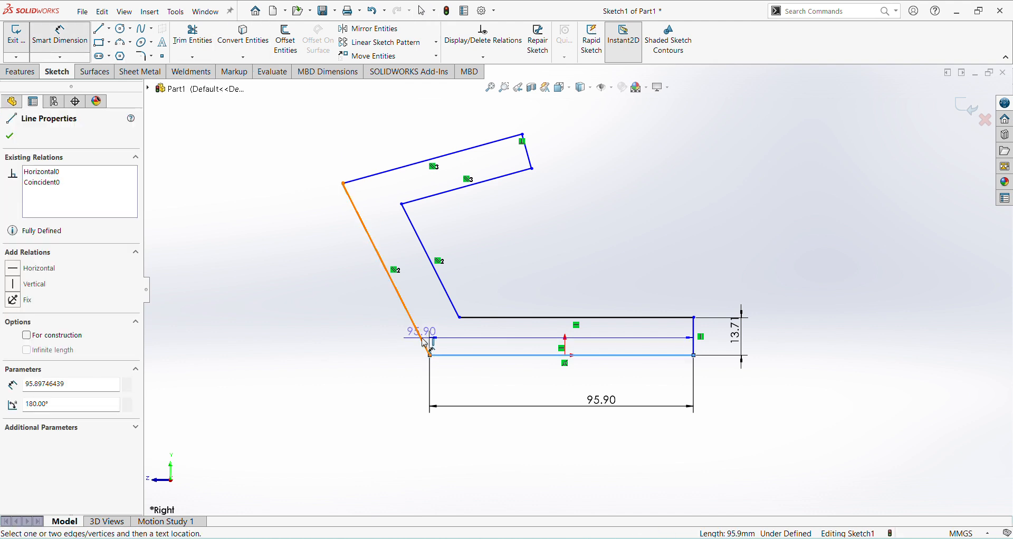
{"action": "left_click", "coordinate": [425, 343]}
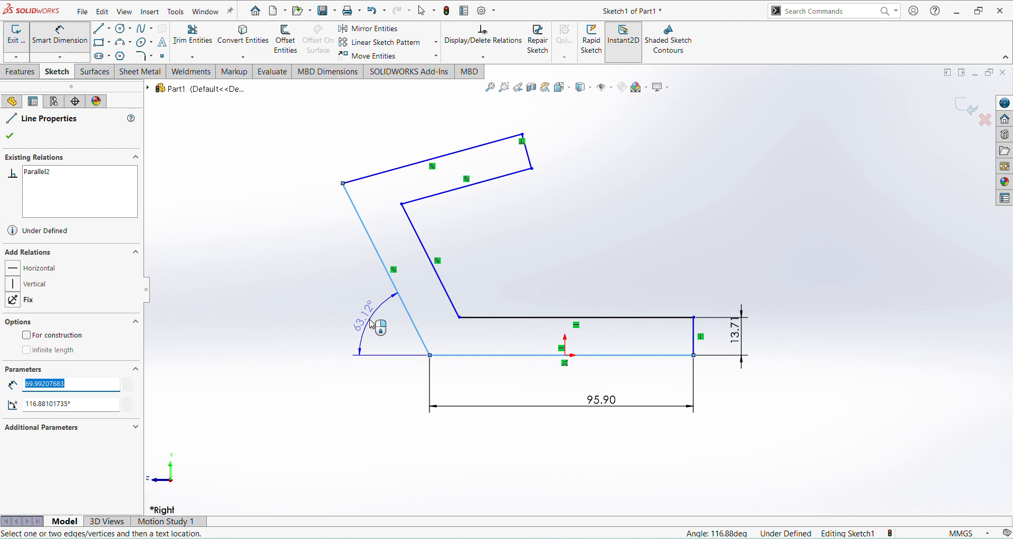
{"action": "left_click", "coordinate": [373, 325]}
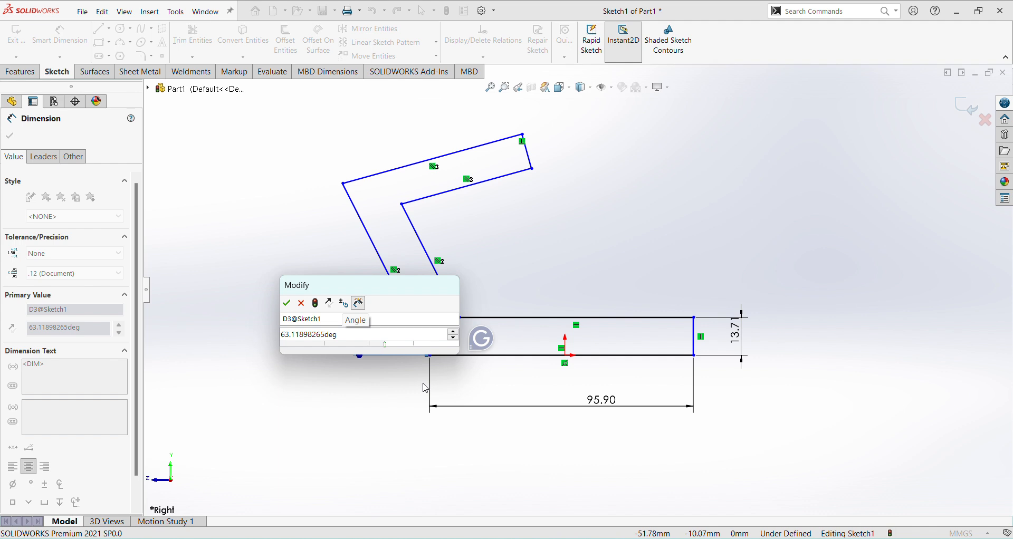
{"action": "left_click_drag", "start_coordinate": [341, 337], "coordinate": [266, 345]}
{"action": "type", "text": "60"}
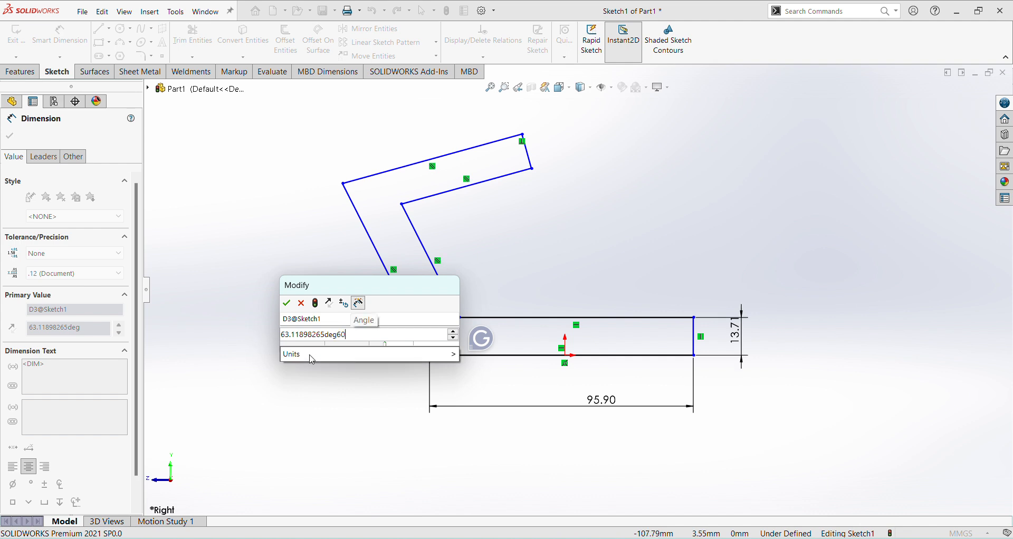
{"action": "key", "text": "BackSpace"}
{"action": "key", "text": "BackSpace"}
{"action": "key", "text": "BackSpace"}
{"action": "key", "text": "BackSpace"}
{"action": "key", "text": "BackSpace"}
{"action": "key", "text": "BackSpace"}
{"action": "key", "text": "BackSpace"}
{"action": "key", "text": "BackSpace"}
{"action": "key", "text": "BackSpace"}
{"action": "key", "text": "BackSpace"}
{"action": "key", "text": "BackSpace"}
{"action": "key", "text": "BackSpace"}
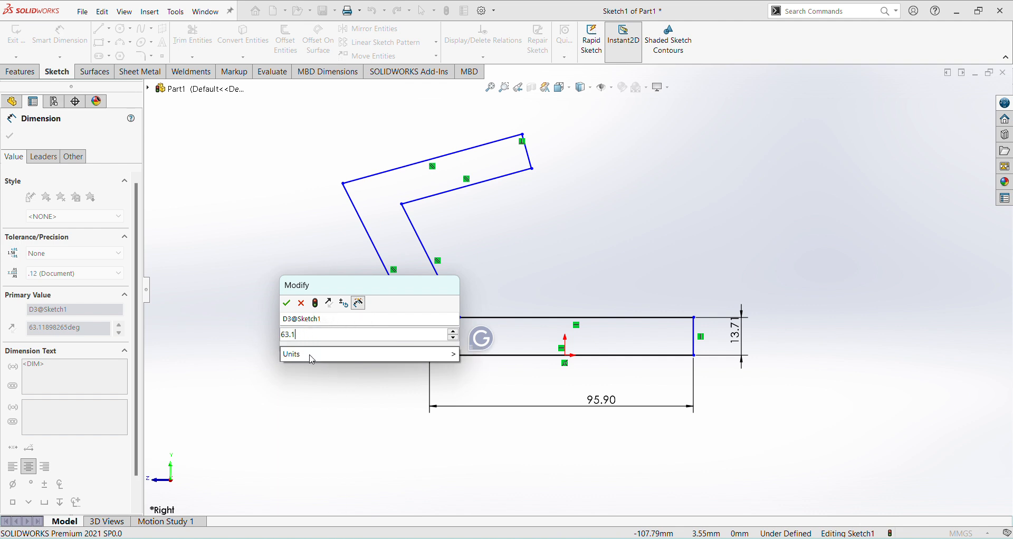
{"action": "key", "text": "BackSpace"}
{"action": "key", "text": "BackSpace"}
{"action": "key", "text": "BackSpace"}
{"action": "key", "text": "Return"}
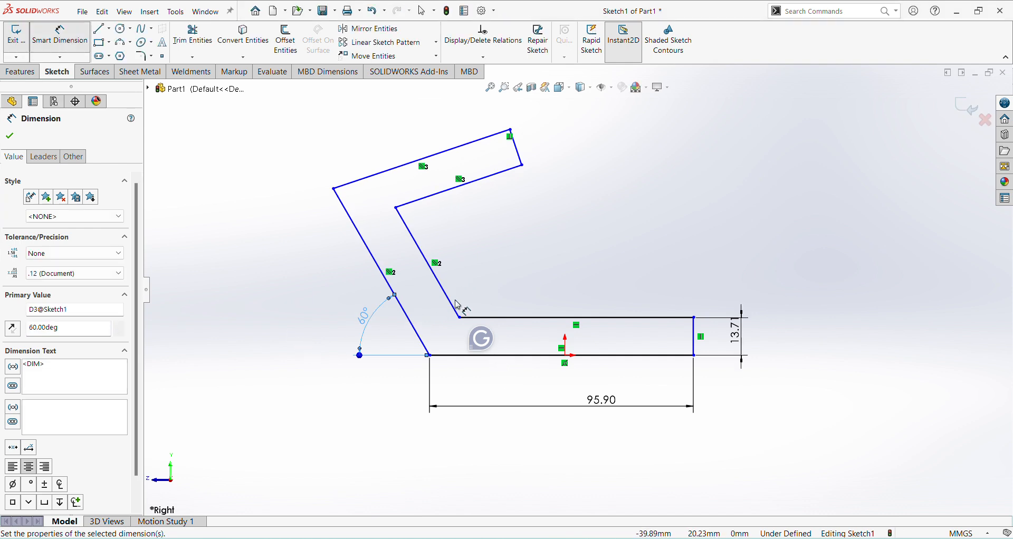
Step: Dimension the angle between the inner slanted line and the inner upper arm line as 90 degrees
{"action": "left_click", "coordinate": [428, 198]}
{"action": "left_click", "coordinate": [428, 200]}
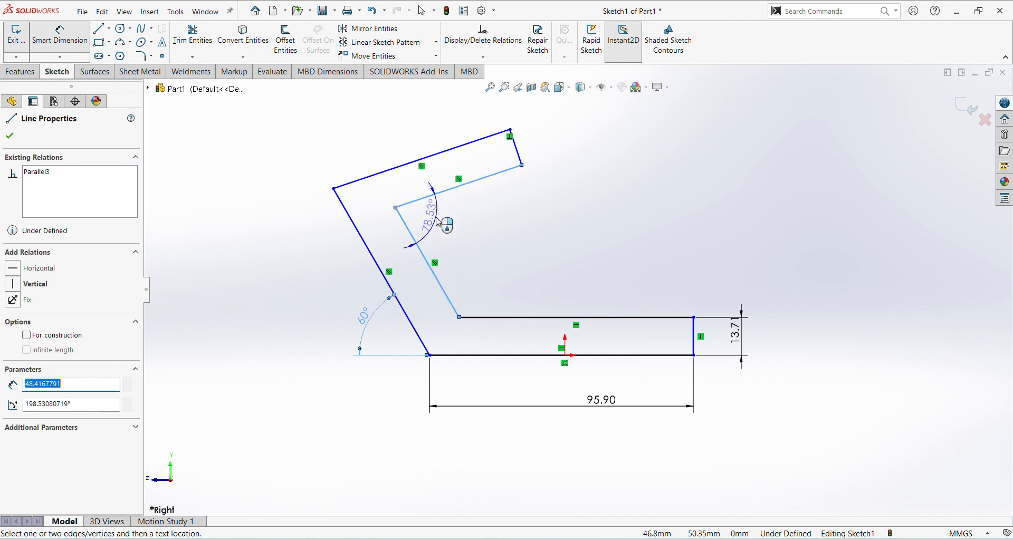
{"action": "left_click", "coordinate": [441, 226]}
{"action": "type", "text": "90"}
{"action": "key", "text": "Return"}
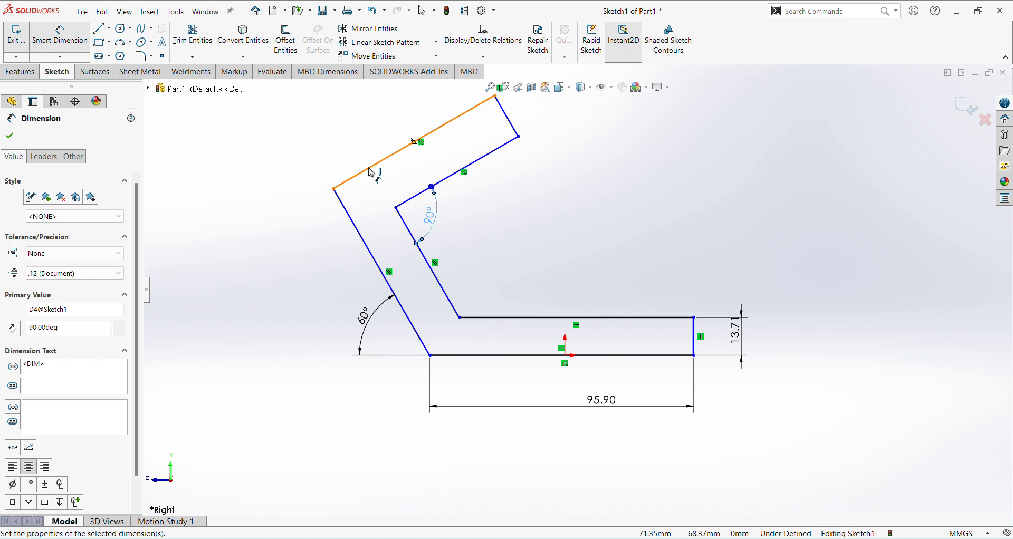
Step: Dimension the distance between the inner and outer slanted lines as 19 mm
{"action": "scroll", "coordinate": [475, 248], "scroll_direction": "up", "scroll_amount": 3}
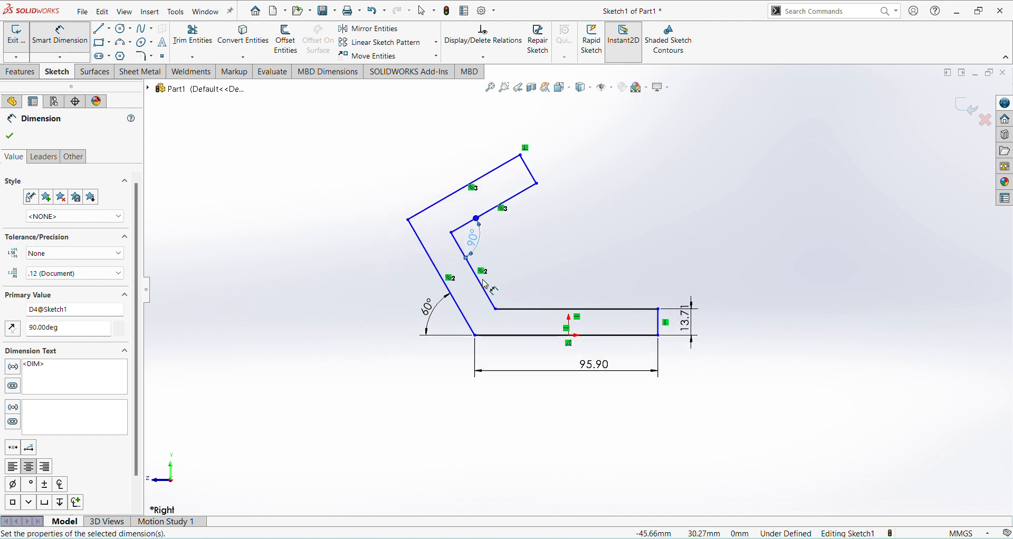
{"action": "left_click", "coordinate": [484, 290]}
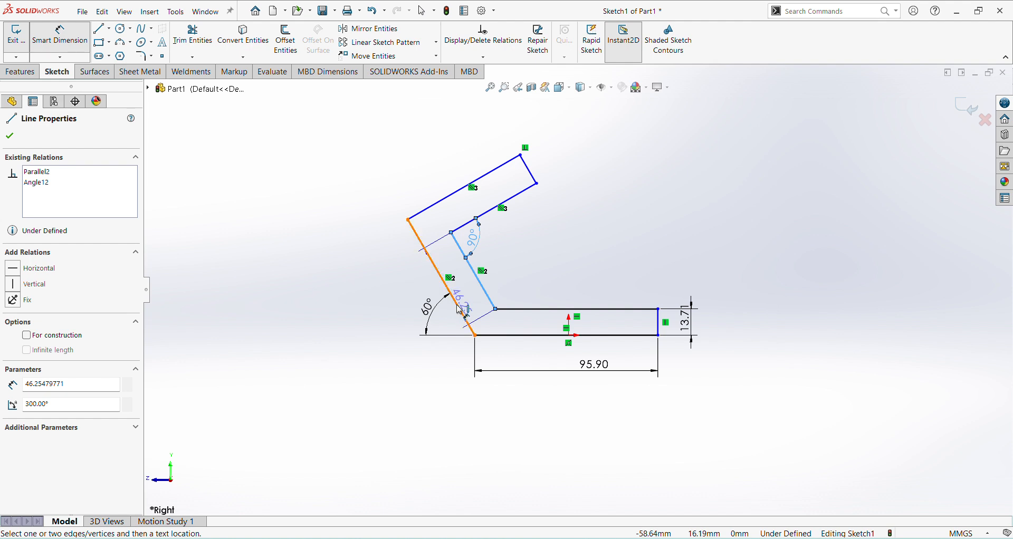
{"action": "left_click", "coordinate": [454, 298]}
{"action": "left_click", "coordinate": [487, 330]}
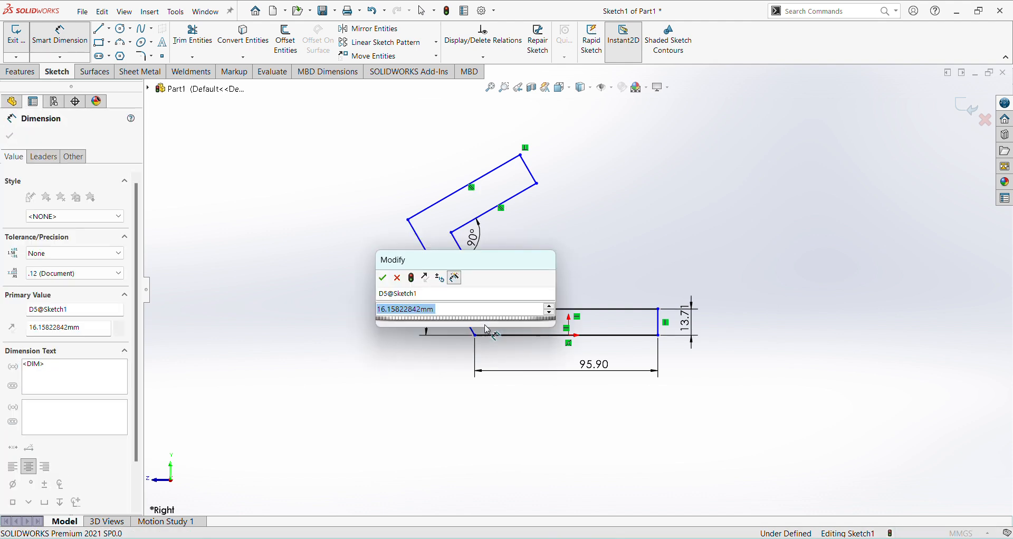
{"action": "type", "text": "19"}
{"action": "key", "text": "Return"}
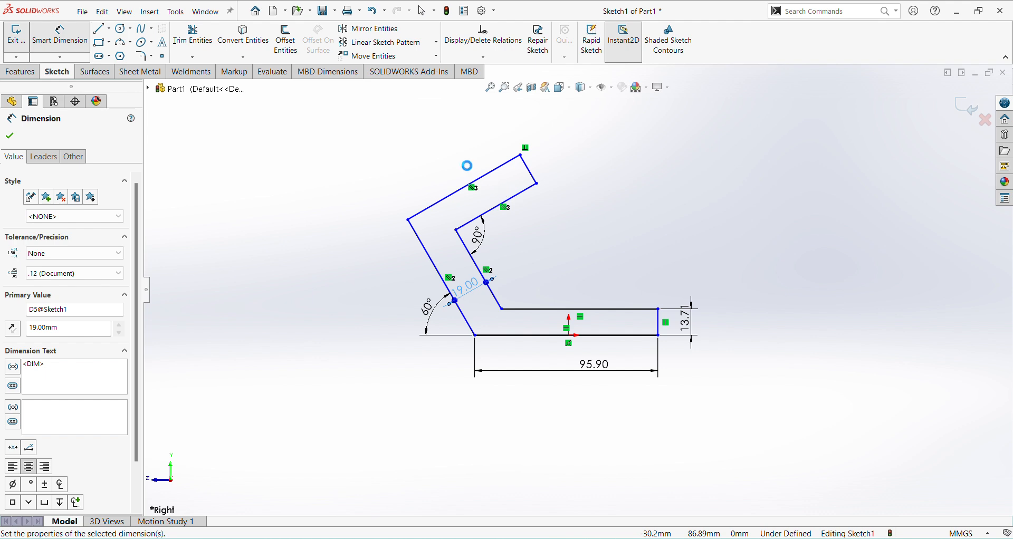
Step: Dimension the distance between the two parallel lines of the upper arm as 18 mm
{"action": "left_click", "coordinate": [483, 180]}
{"action": "left_click", "coordinate": [502, 207]}
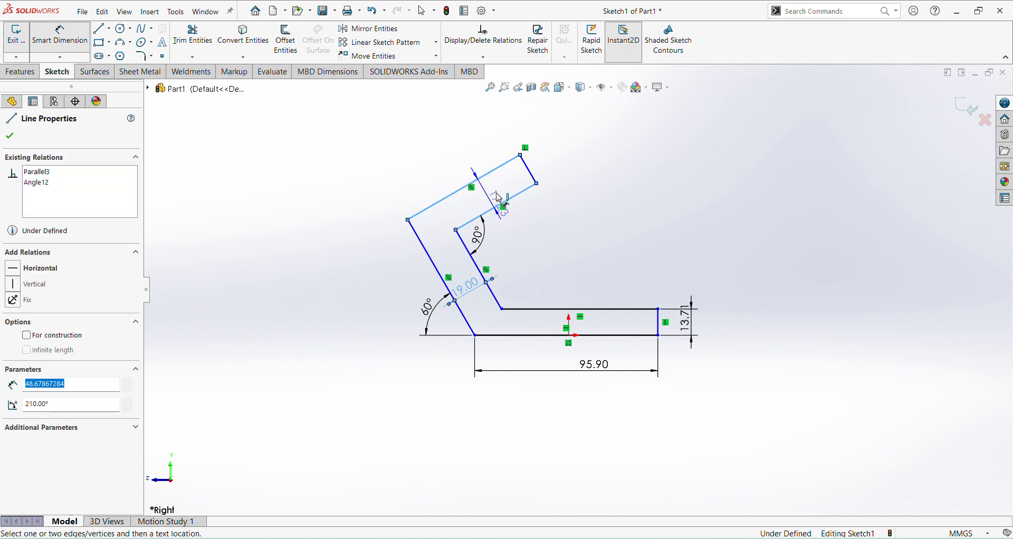
{"action": "left_click", "coordinate": [495, 195]}
{"action": "type", "text": "19"}
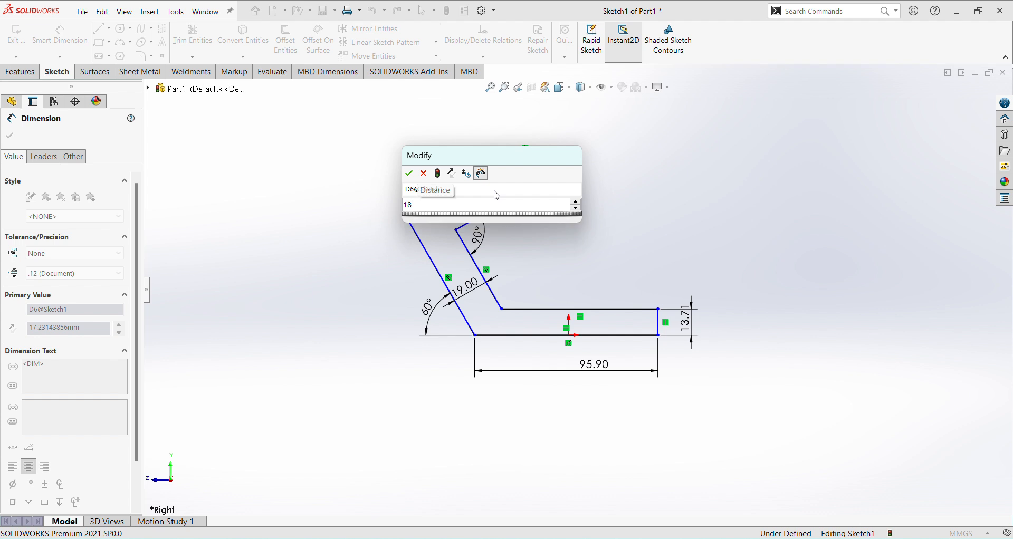
{"action": "key", "text": "Return"}
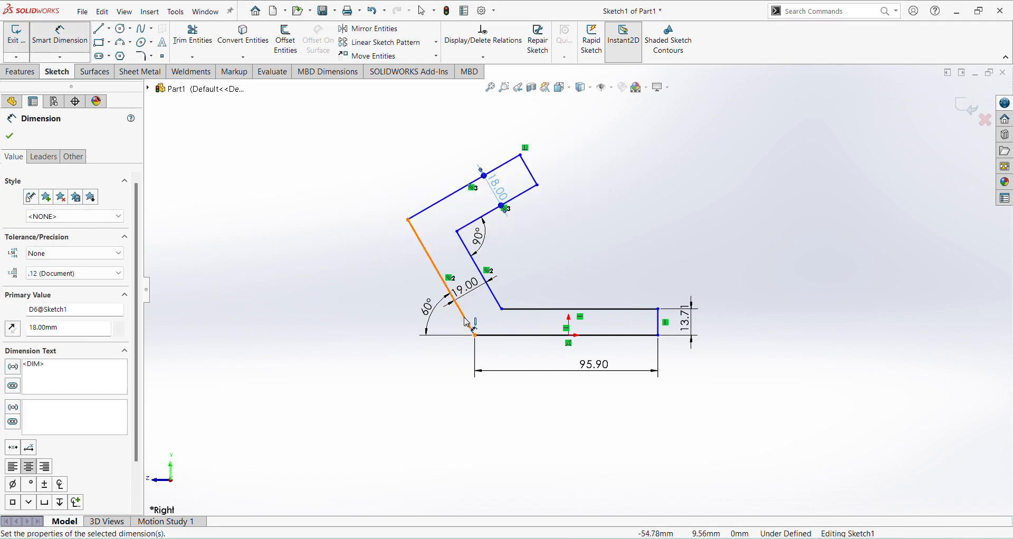
Step: Dimension the length of the outer slanted line as 90 mm
{"action": "left_click", "coordinate": [429, 331]}
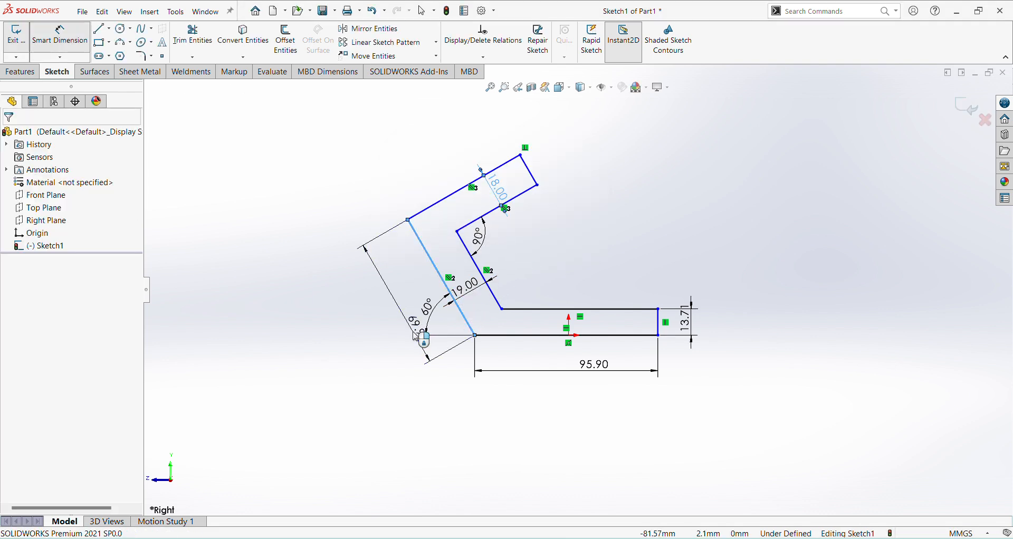
{"action": "left_click", "coordinate": [415, 336]}
{"action": "type", "text": "90"}
{"action": "key", "text": "Return"}
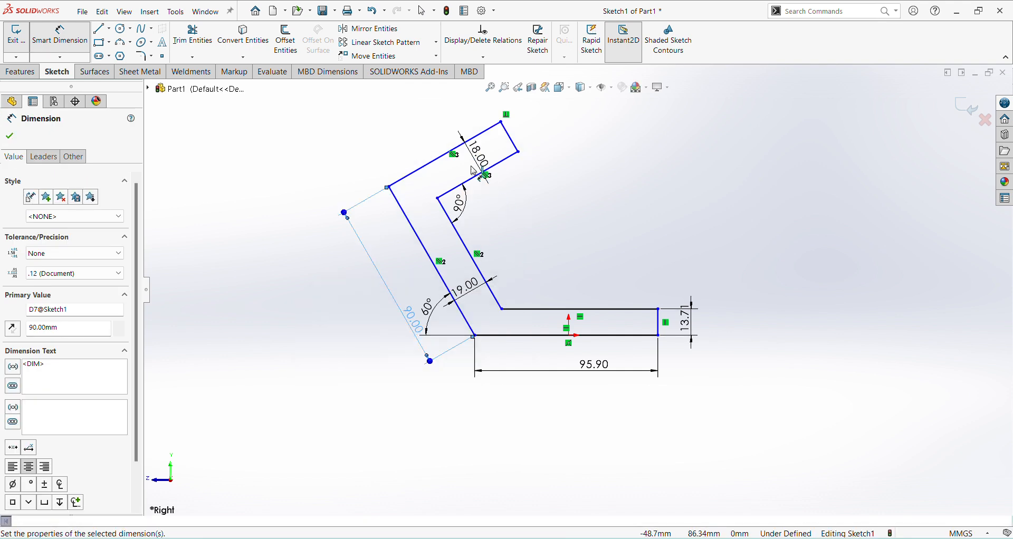
Step: Dimension the outer upper arm line, check its length on the jk25.pdf drawing, and set it to 82 mm
{"action": "left_click", "coordinate": [433, 166]}
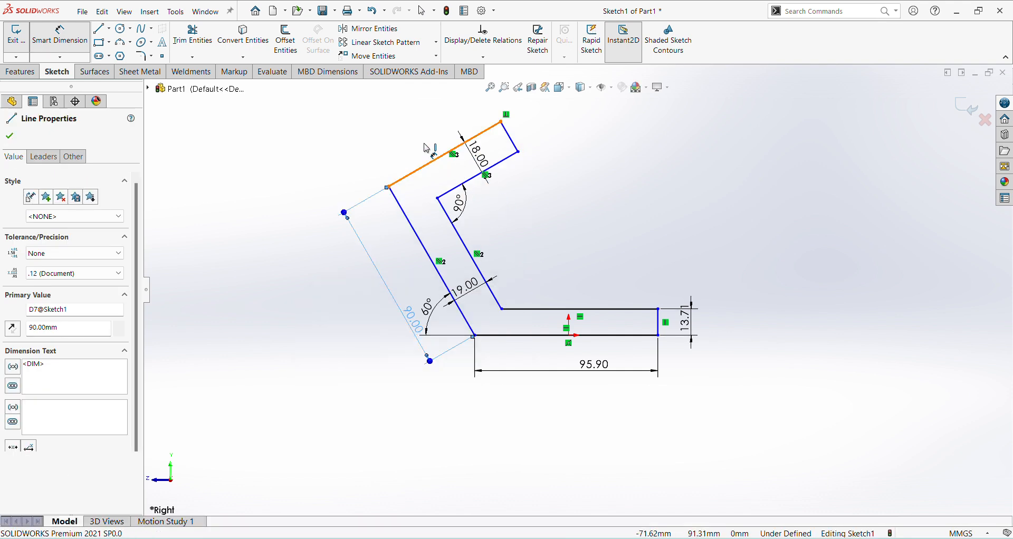
{"action": "left_click", "coordinate": [414, 130]}
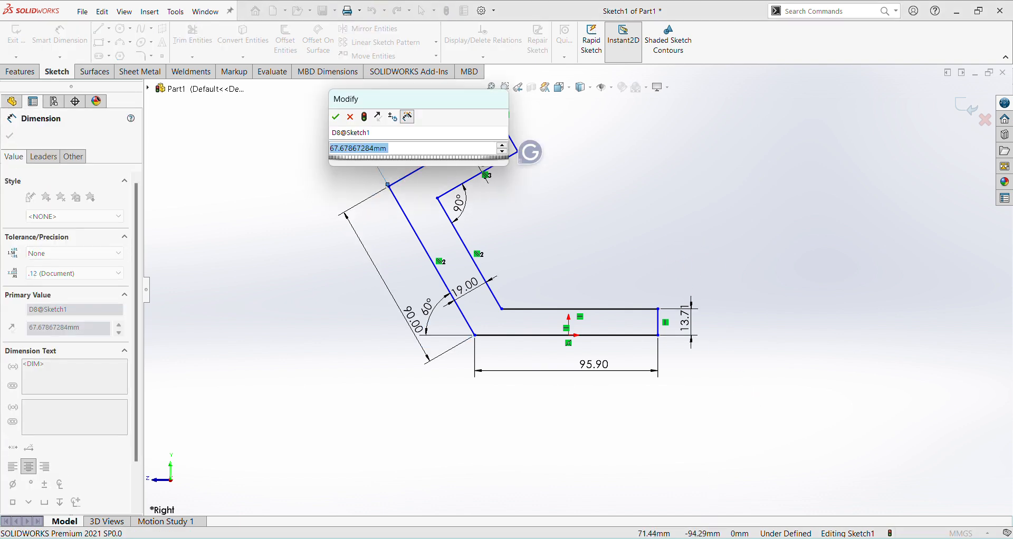
{"action": "left_click", "coordinate": [682, 481]}
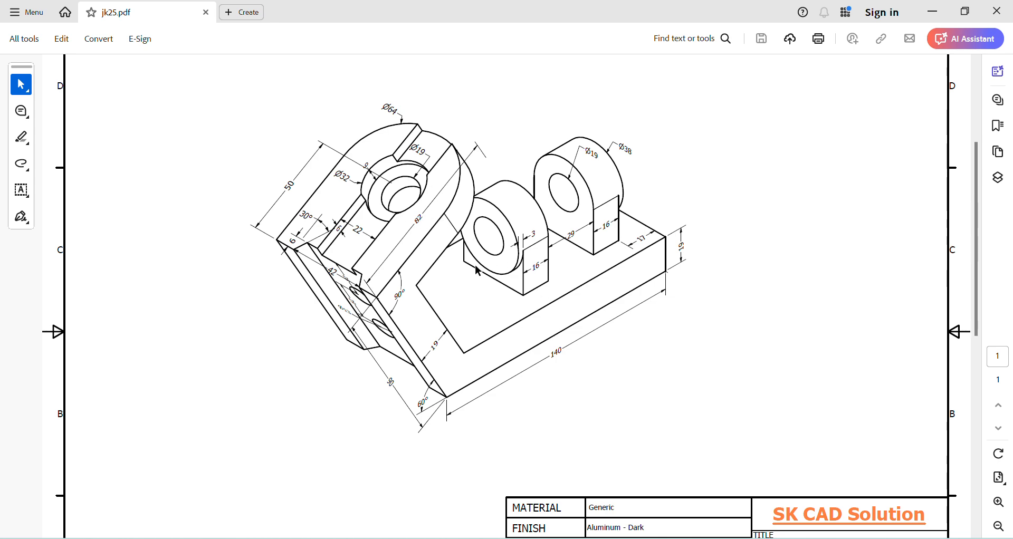
{"action": "left_click", "coordinate": [685, 477]}
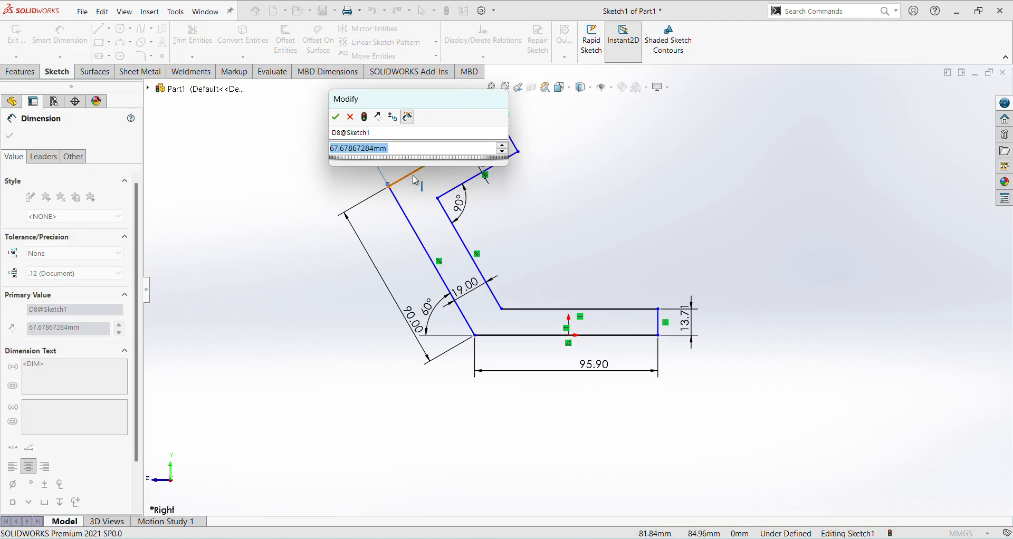
{"action": "type", "text": "82"}
{"action": "key", "text": "Return"}
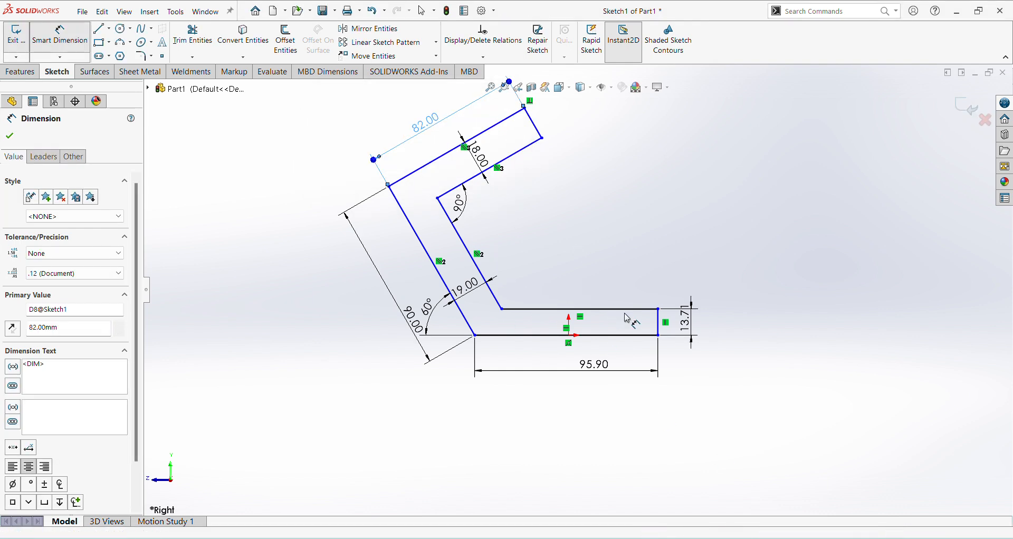
Step: Set the height of the base's vertical end edge to 19 mm
{"action": "double_click", "coordinate": [681, 329]}
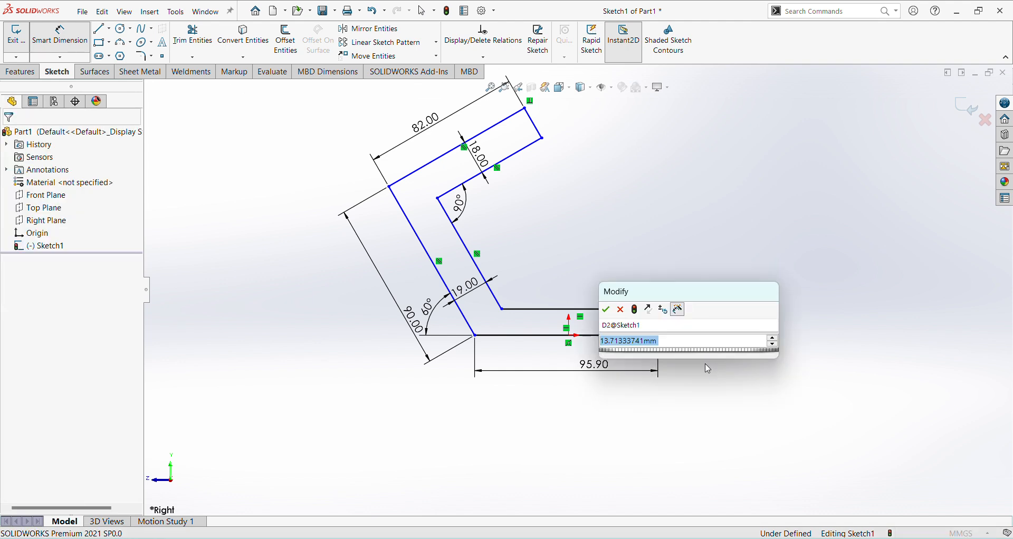
{"action": "type", "text": "19"}
{"action": "key", "text": "Return"}
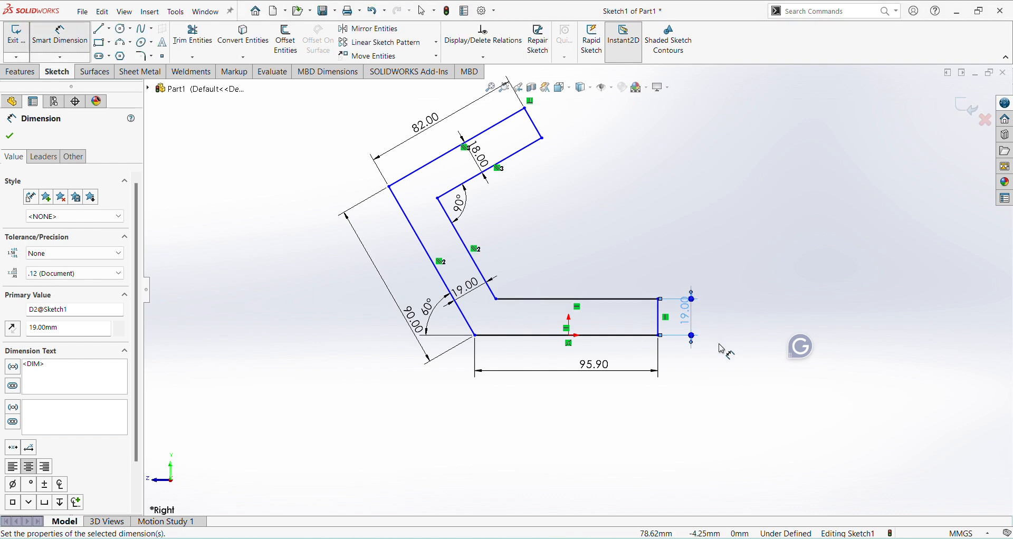
{"action": "left_click", "coordinate": [731, 382]}
{"action": "scroll", "coordinate": [567, 343], "scroll_direction": "down", "scroll_amount": 2}
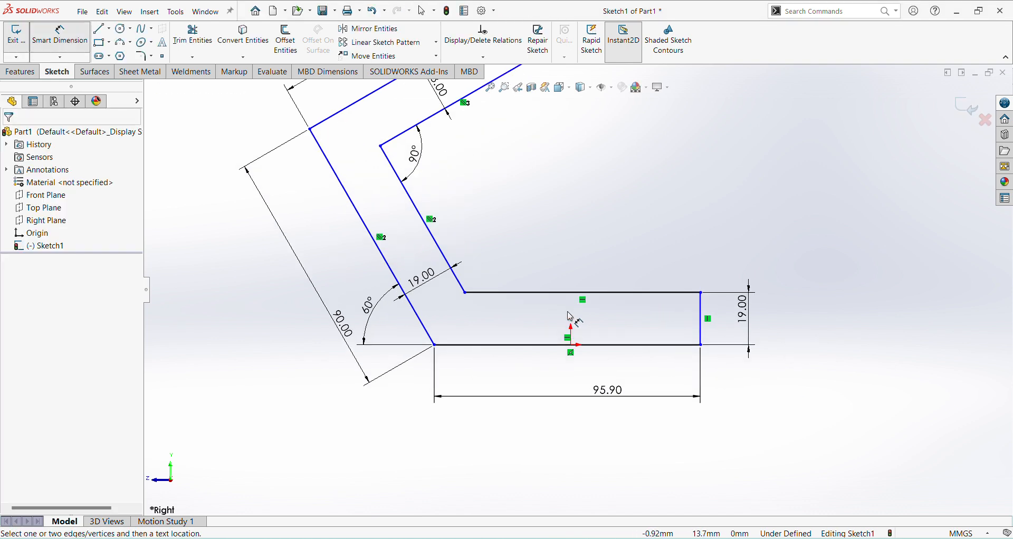
{"action": "left_click", "coordinate": [571, 344]}
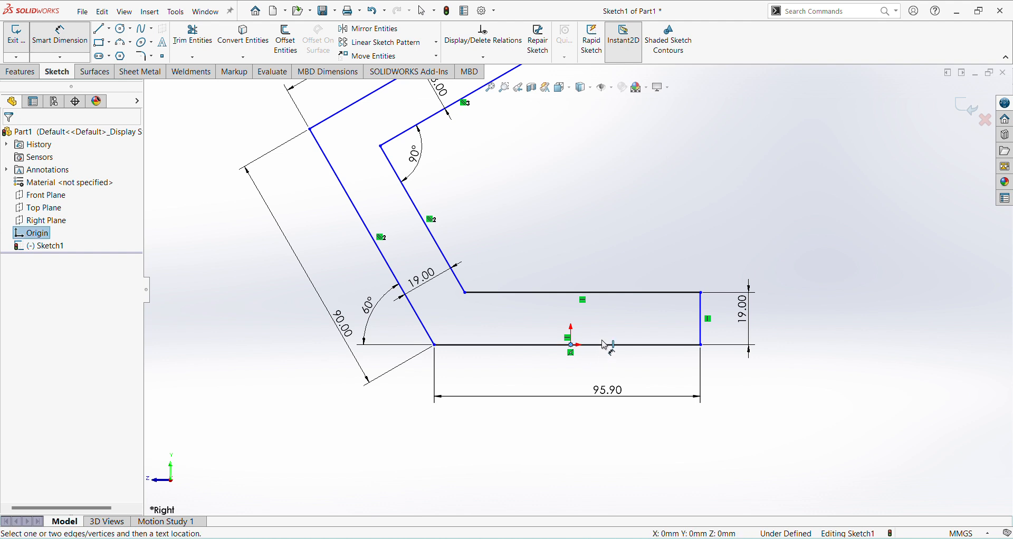
{"action": "left_click", "coordinate": [584, 293]}
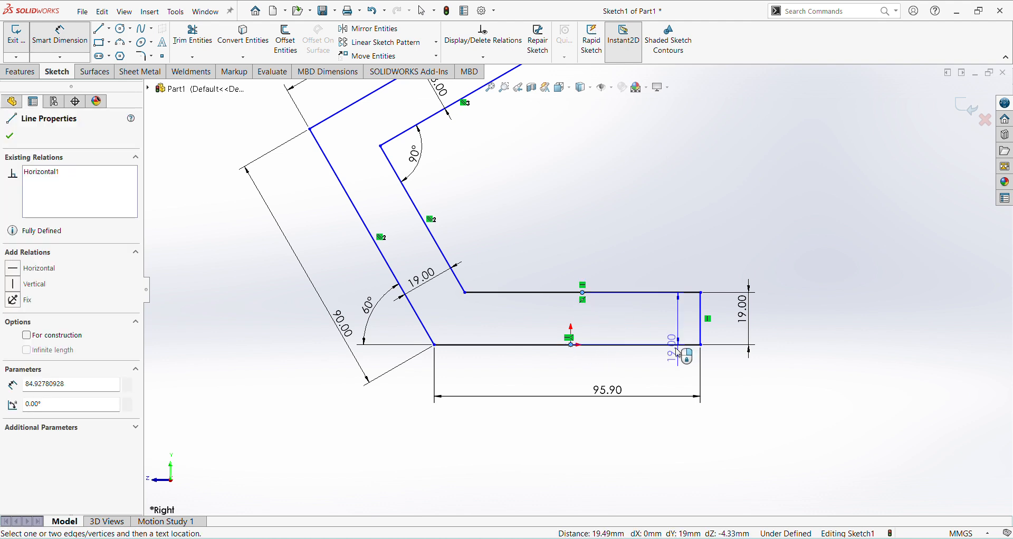
{"action": "key", "text": "Escape"}
{"action": "key", "text": "Escape"}
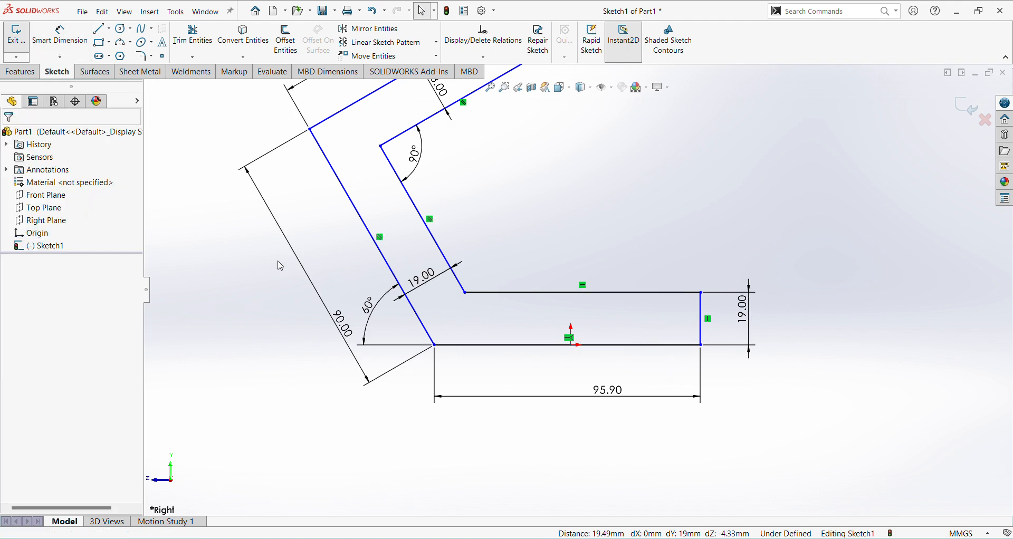
Step: Add a vertical relation between the origin and the midpoint of the base's upper line
{"action": "left_click", "coordinate": [574, 348]}
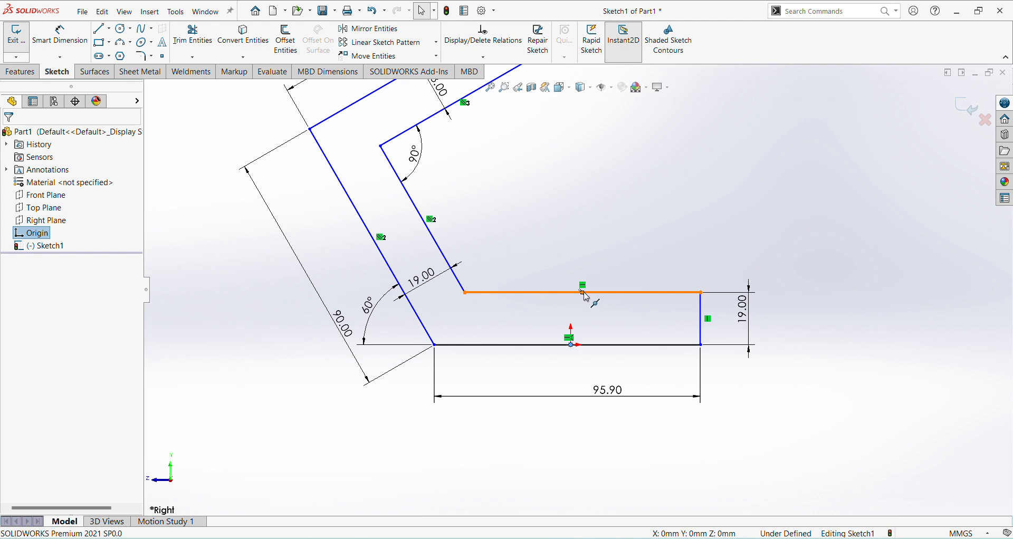
{"action": "left_click", "coordinate": [584, 294], "text": "ctrl"}
{"action": "left_click", "coordinate": [15, 340]}
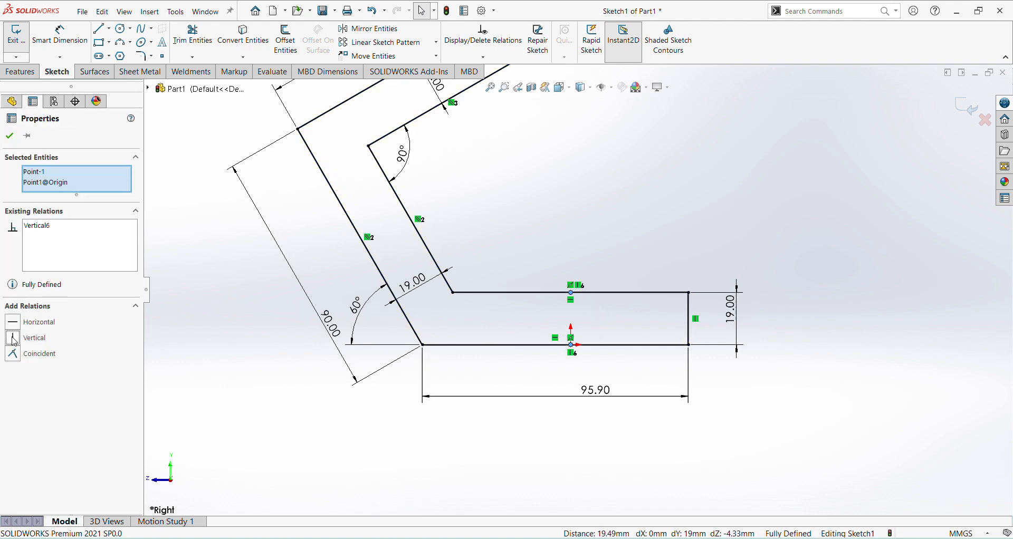
{"action": "left_click", "coordinate": [744, 408]}
Step: Check the base length on the jk25.pdf drawing and set the length dimension of the base's lower line to 140 mm
{"action": "scroll", "coordinate": [568, 404], "scroll_direction": "up", "scroll_amount": 2}
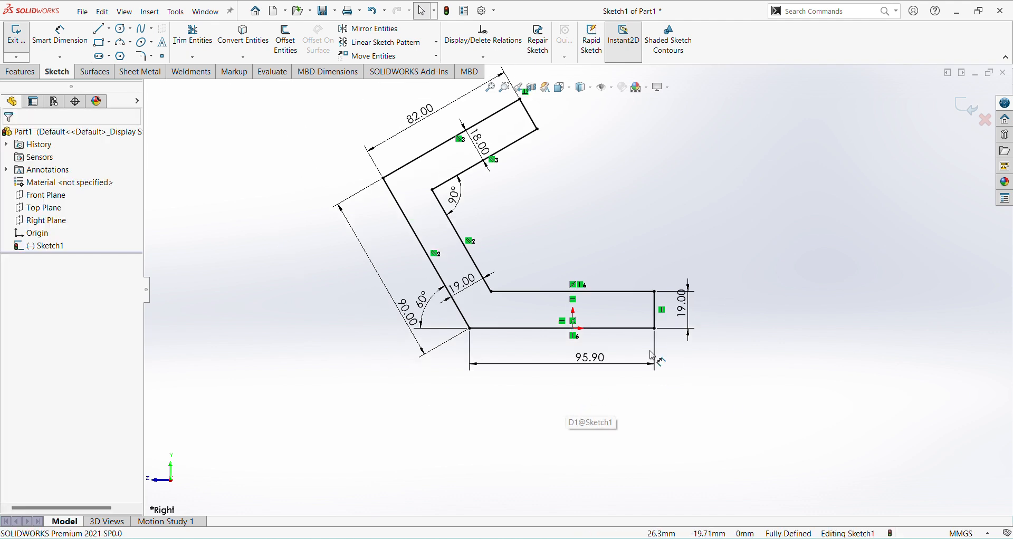
{"action": "double_click", "coordinate": [591, 358]}
{"action": "left_click", "coordinate": [682, 538]}
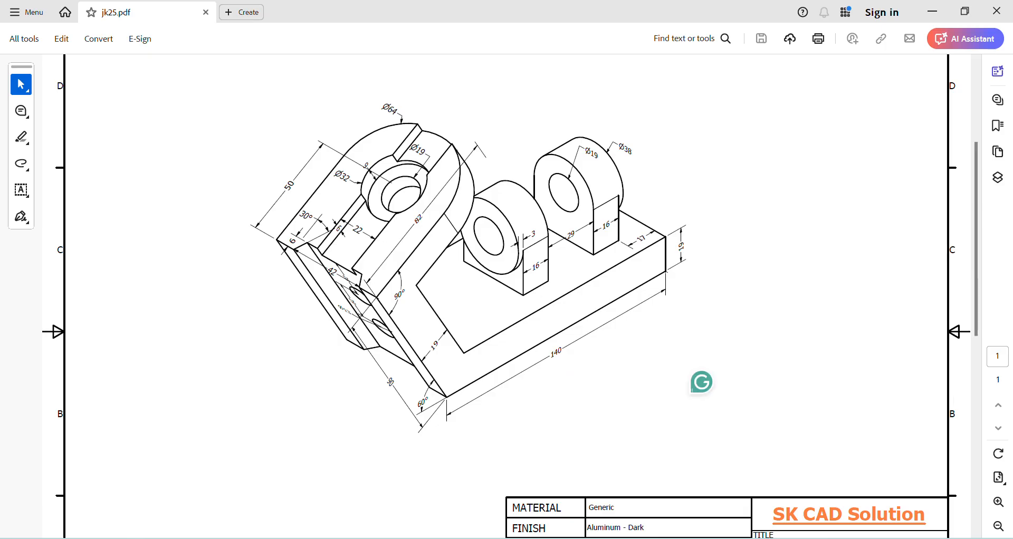
{"action": "left_click", "coordinate": [710, 538]}
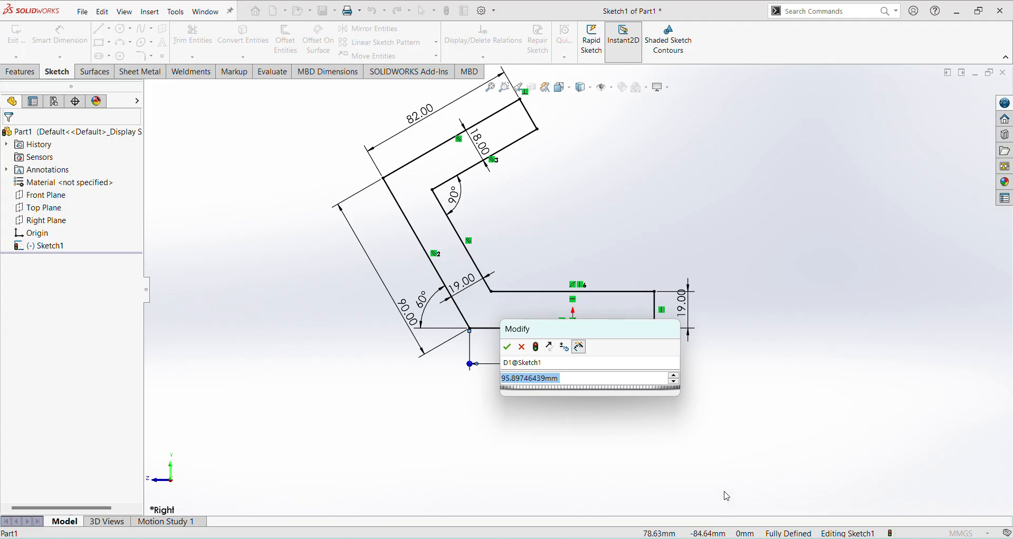
{"action": "type", "text": "140"}
{"action": "key", "text": "Return"}
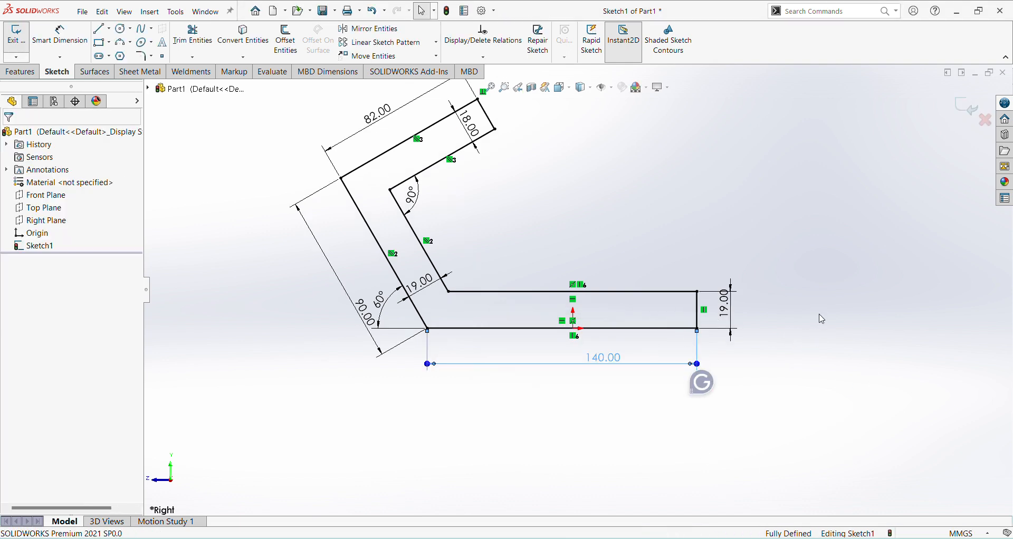
Step: Extrude the side profile as a Mid Plane boss 64 mm deep, checking the width on the jk25.pdf drawing
{"action": "scroll", "coordinate": [580, 324], "scroll_direction": "up", "scroll_amount": 3}
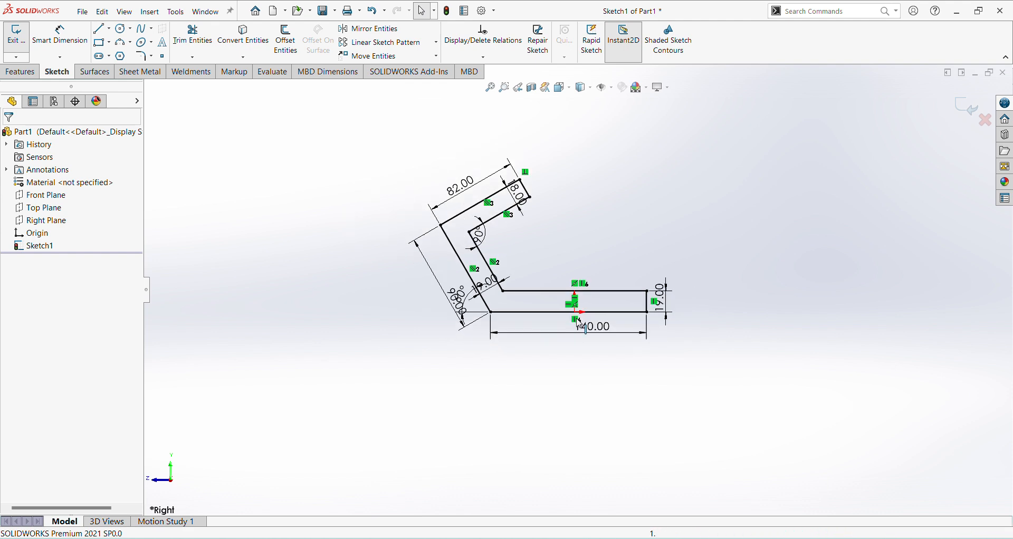
{"action": "scroll", "coordinate": [659, 259], "scroll_direction": "down", "scroll_amount": 1}
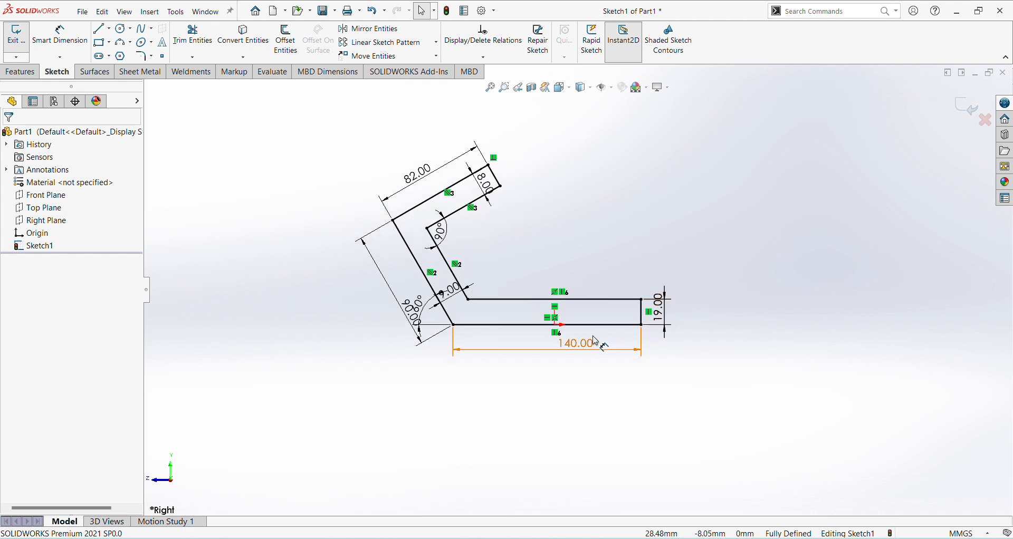
{"action": "scroll", "coordinate": [603, 344], "scroll_direction": "up", "scroll_amount": 1}
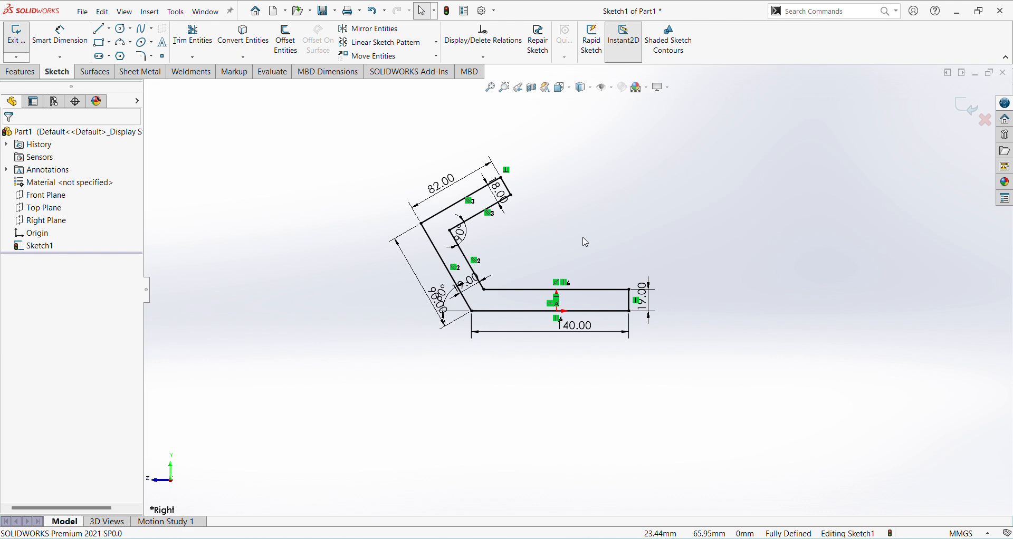
{"action": "left_click", "coordinate": [969, 110]}
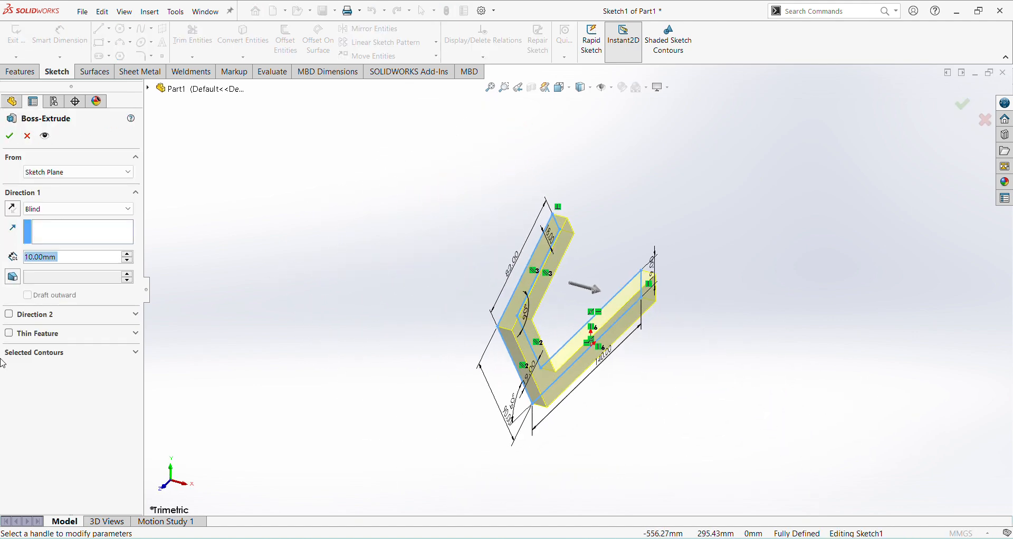
{"action": "left_click", "coordinate": [117, 209]}
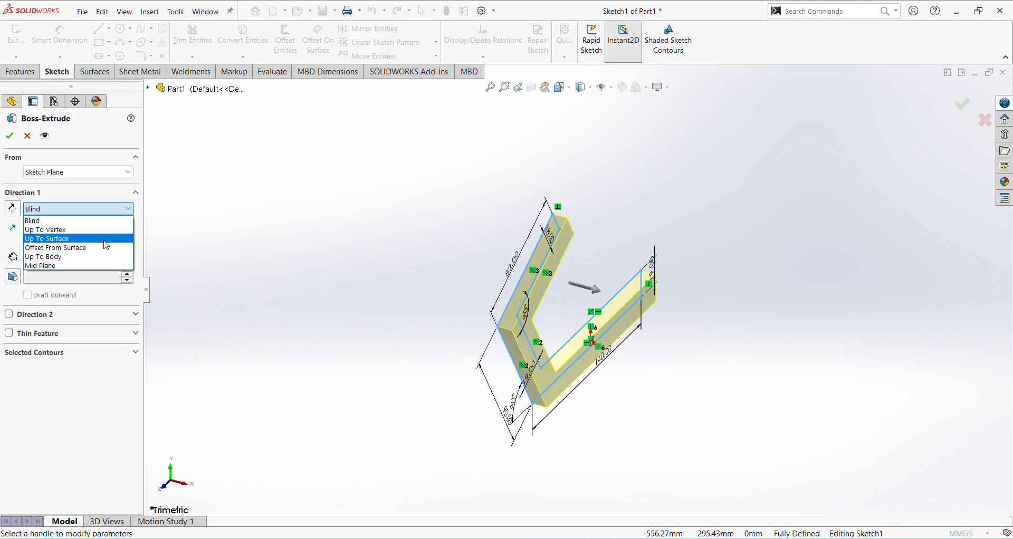
{"action": "left_click", "coordinate": [97, 270]}
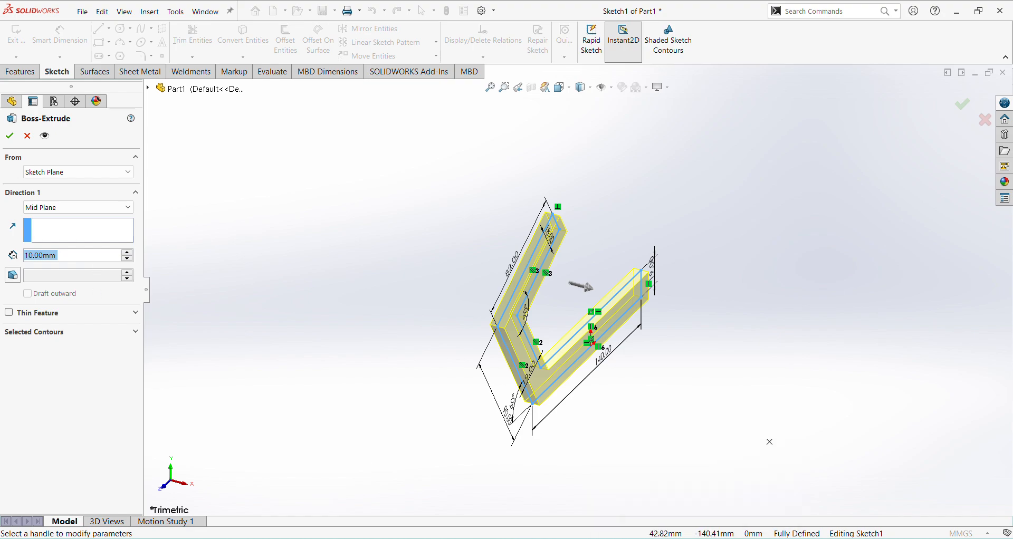
{"action": "left_click", "coordinate": [683, 538]}
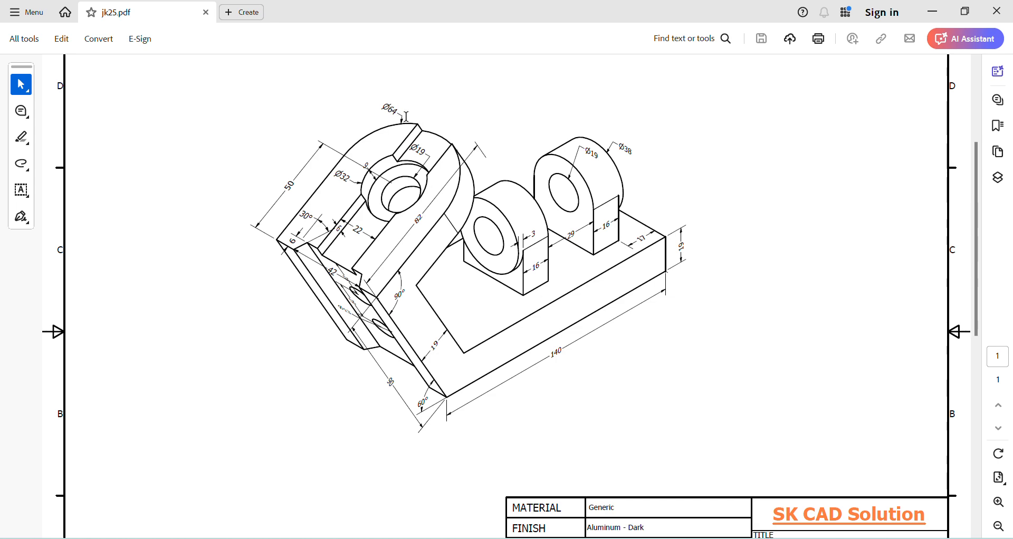
{"action": "mouse_move", "coordinate": [715, 532]}
{"action": "left_click", "coordinate": [713, 512]}
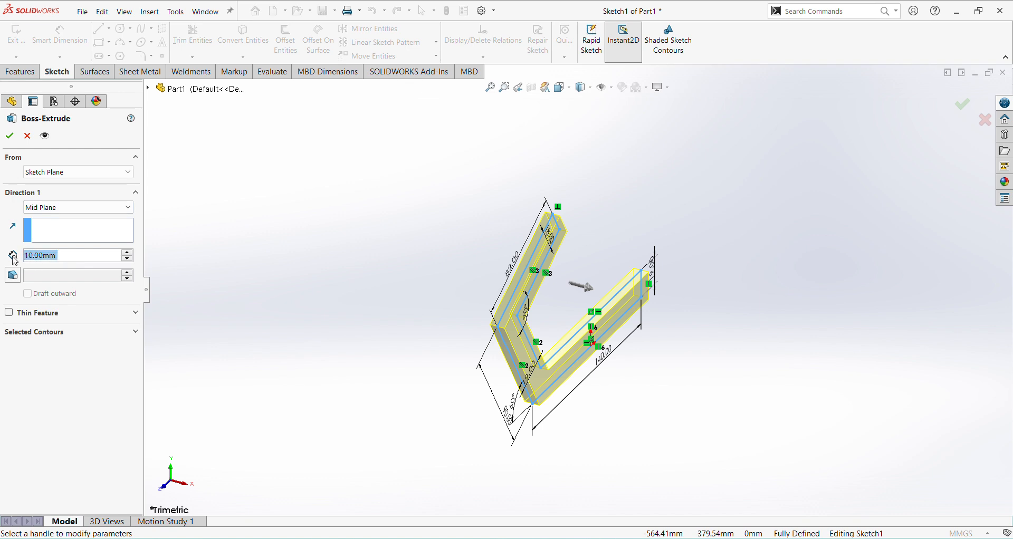
{"action": "type", "text": "64"}
{"action": "key", "text": "Return"}
{"action": "key", "text": "Return"}
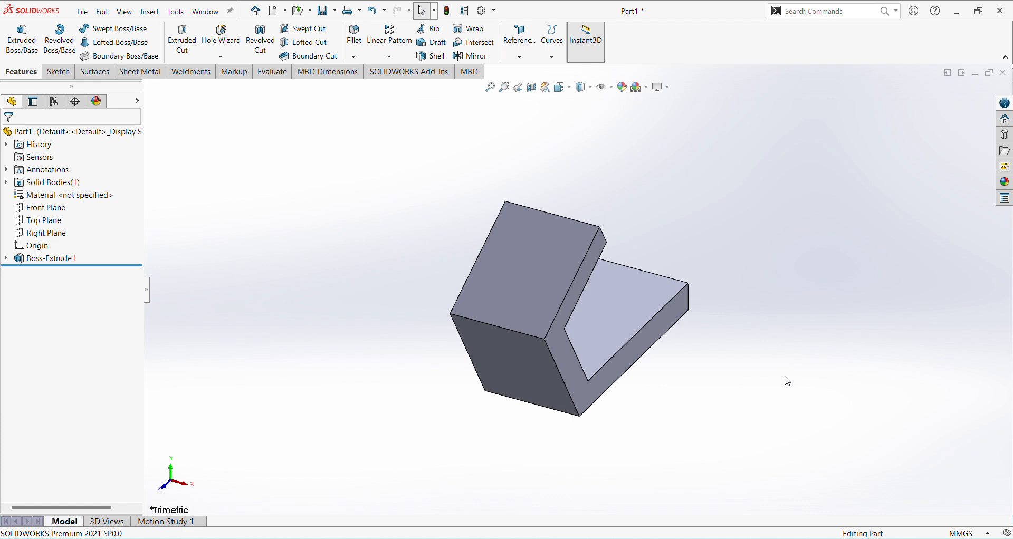
Step: Review the slot details on the jk25.pdf drawing and open a sketch on the upper arm's outer face
{"action": "key", "text": "ctrl+7"}
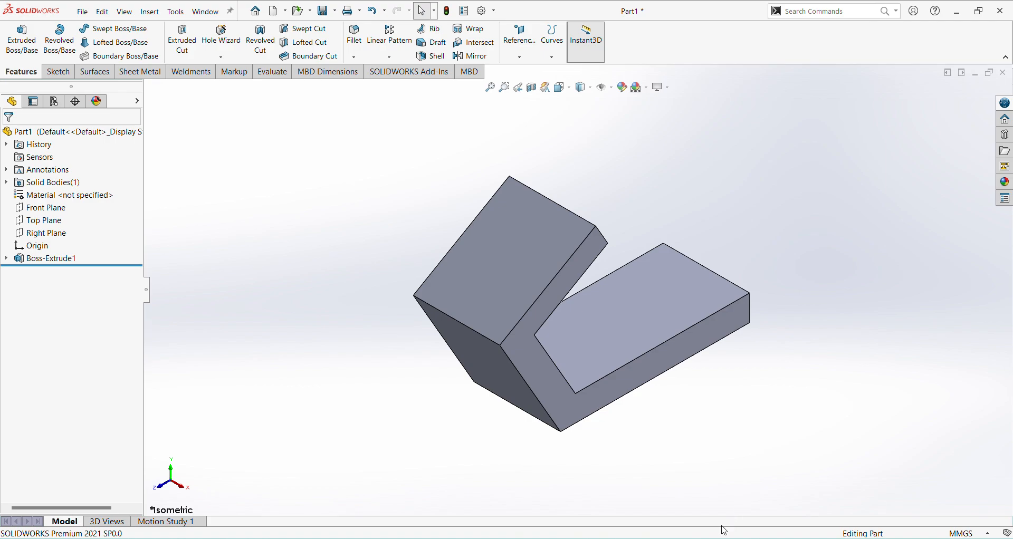
{"action": "key", "text": "alt+Tab"}
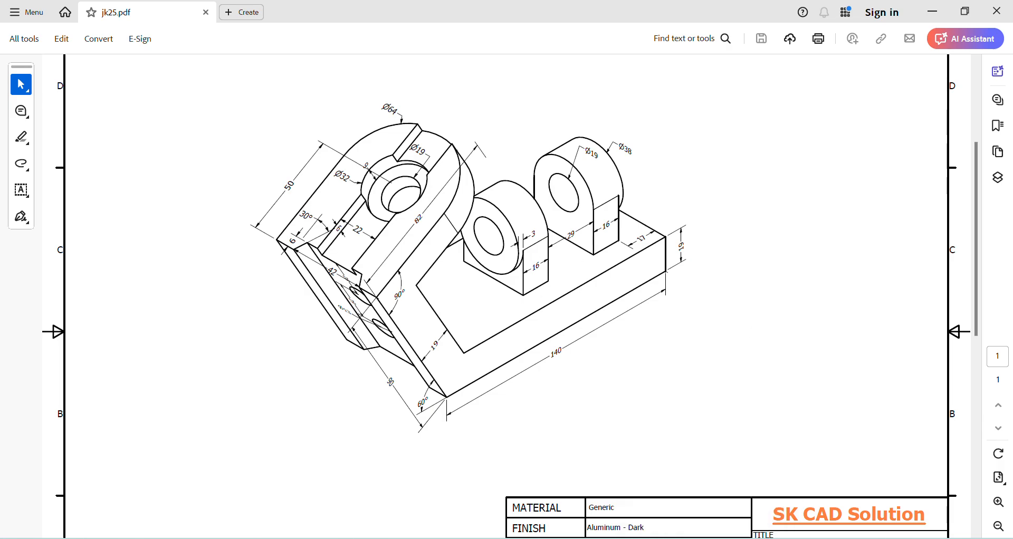
{"action": "key", "text": "alt+Tab"}
{"action": "left_click", "coordinate": [483, 277]}
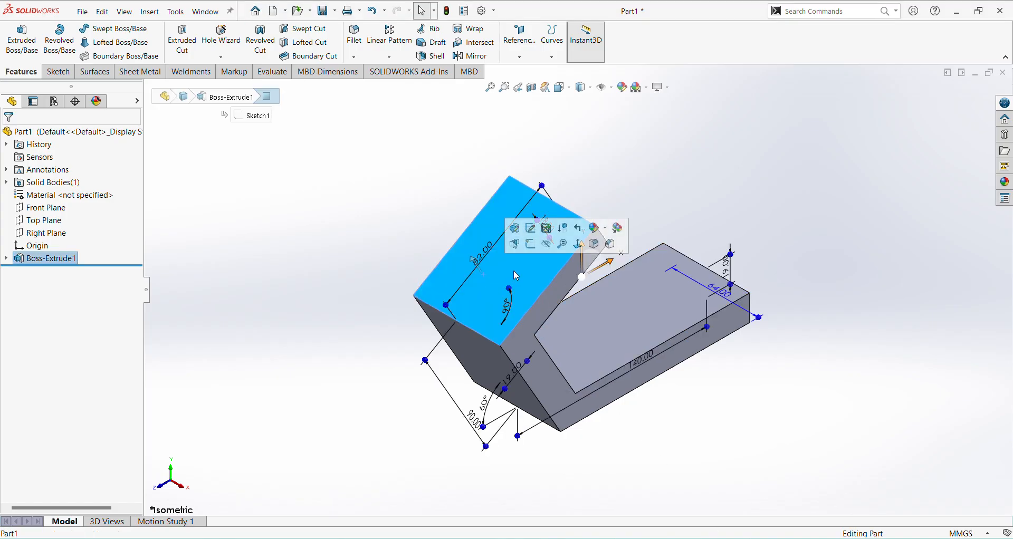
{"action": "left_click", "coordinate": [530, 244]}
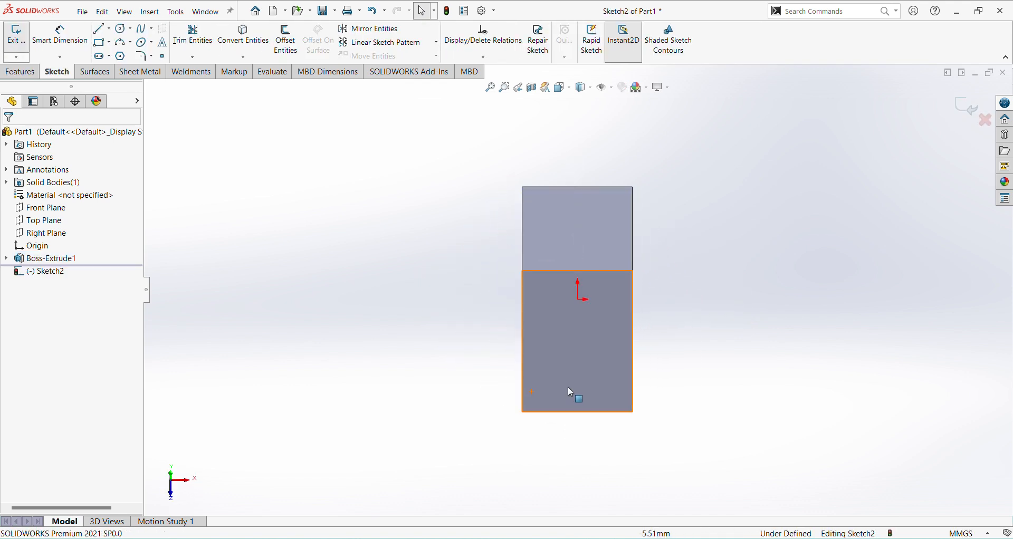
Step: Sketch a closed trapezoid about 42 mm wide and 10 mm high, with its long side on the face's lower edge
{"action": "left_click", "coordinate": [105, 32]}
{"action": "scroll", "coordinate": [559, 416], "scroll_direction": "down", "scroll_amount": 2}
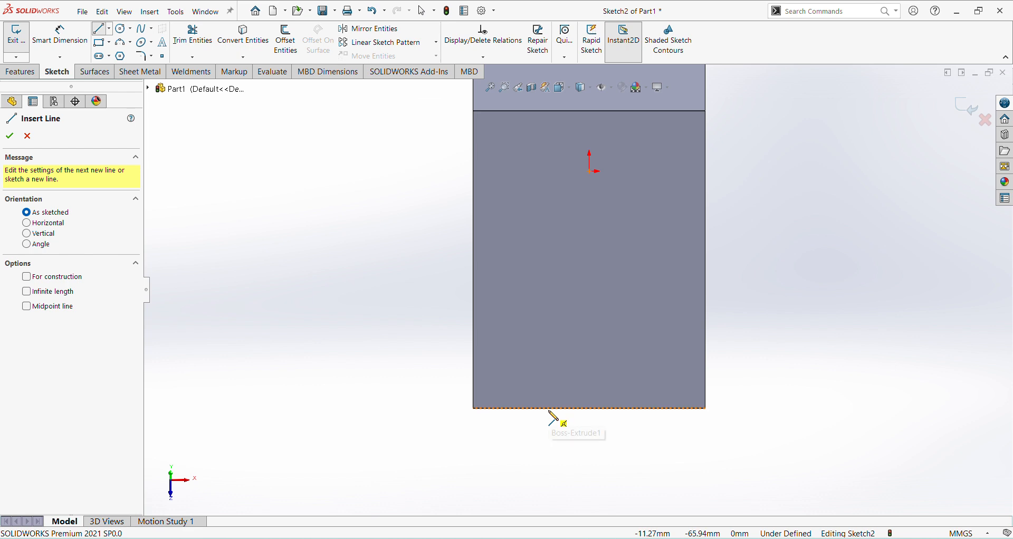
{"action": "left_click", "coordinate": [517, 408]}
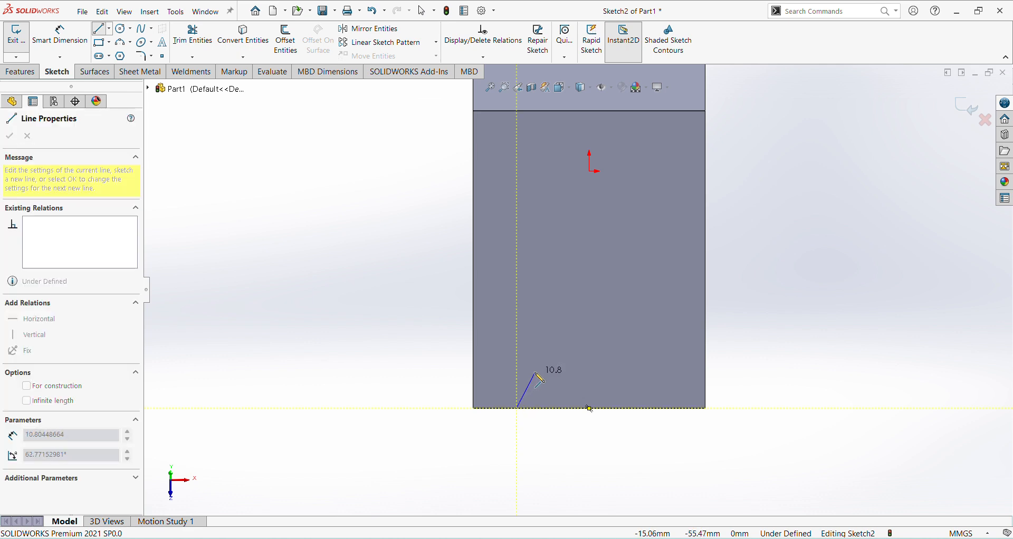
{"action": "left_click", "coordinate": [534, 373]}
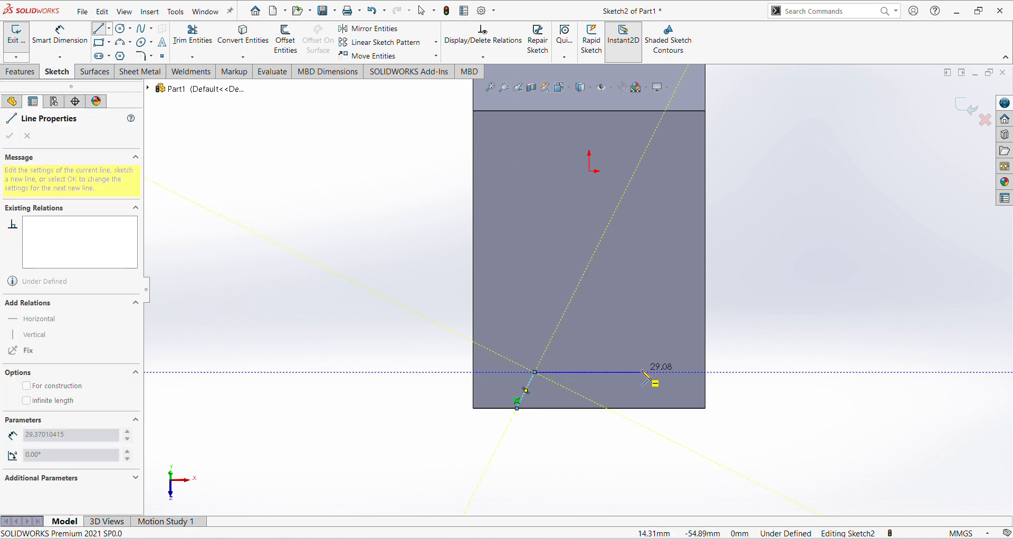
{"action": "left_click", "coordinate": [649, 372]}
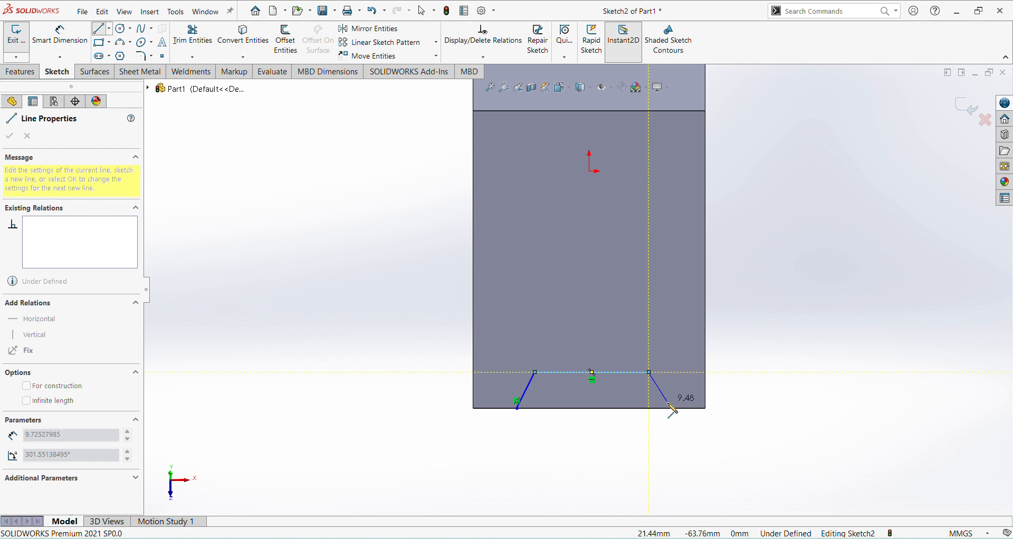
{"action": "left_click", "coordinate": [668, 408]}
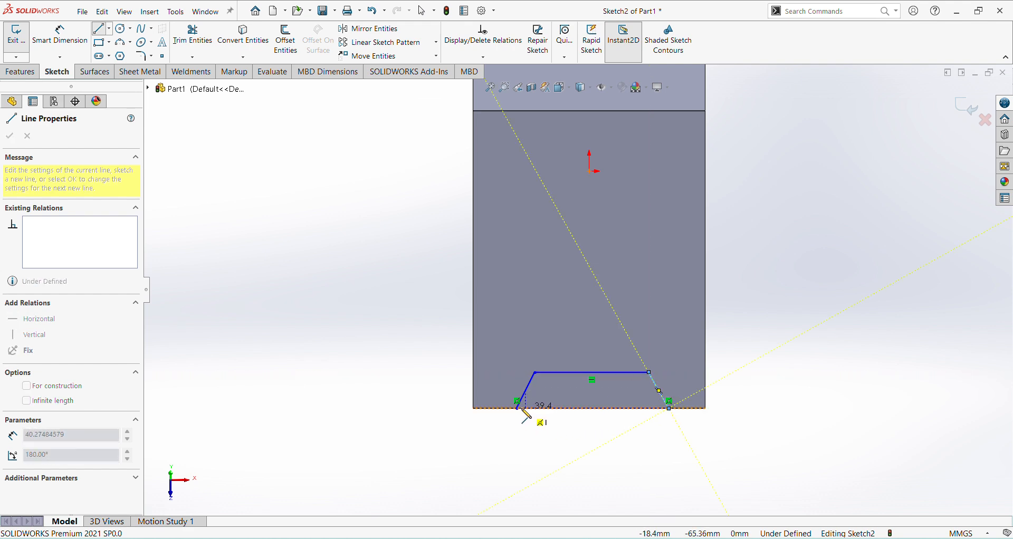
{"action": "left_click", "coordinate": [517, 408]}
Step: Dimension the trapezoid's long side on the face edge as 42 mm
{"action": "right_click", "coordinate": [527, 422]}
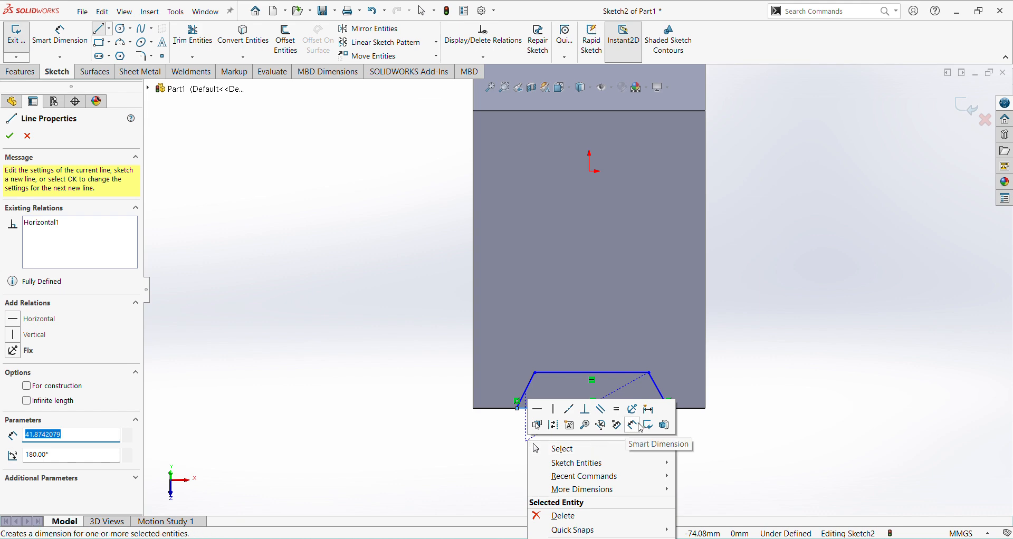
{"action": "left_click", "coordinate": [644, 425]}
{"action": "left_click", "coordinate": [621, 409]}
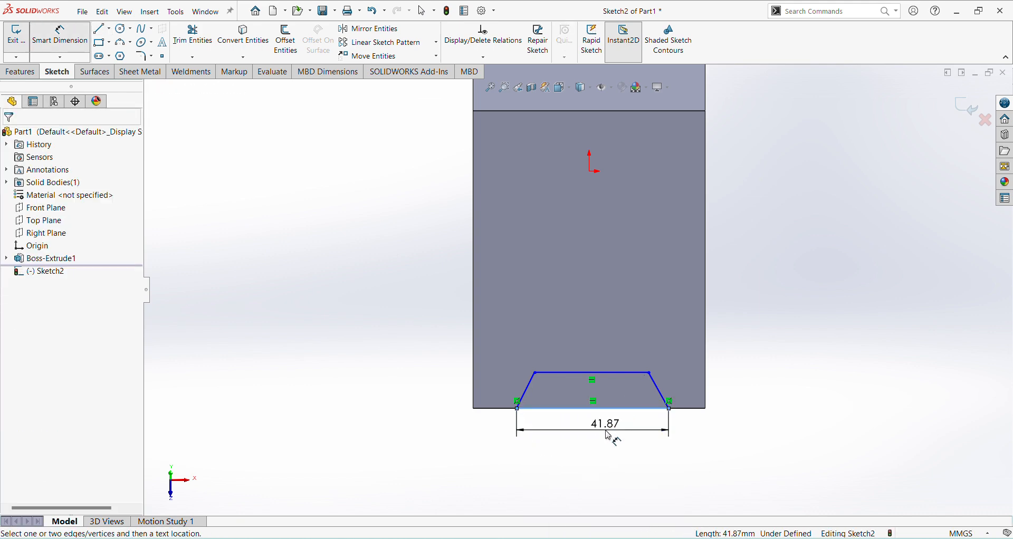
{"action": "left_click", "coordinate": [612, 435]}
{"action": "type", "text": "42"}
{"action": "key", "text": "Return"}
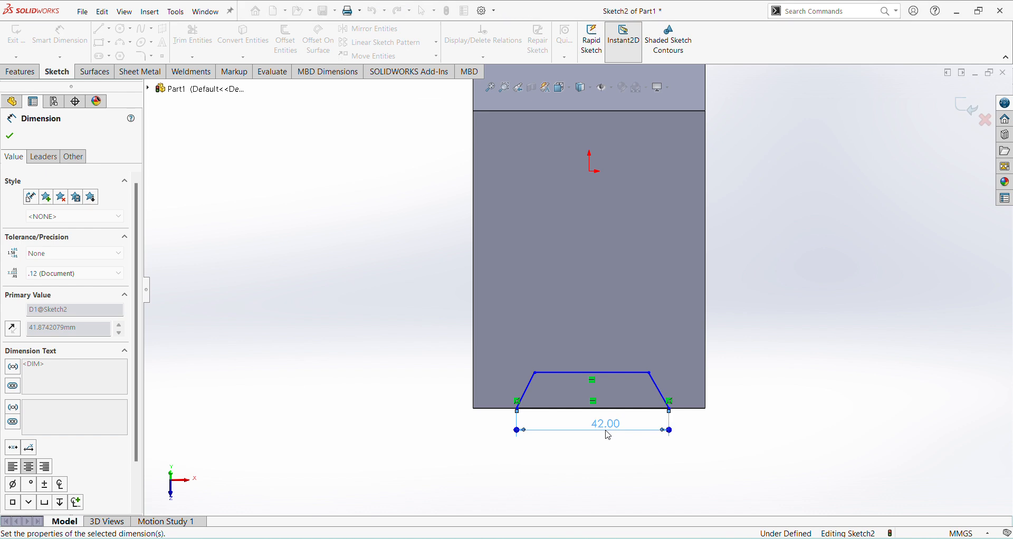
Step: Dimension the distance between the trapezoid's two parallel sides as 6 mm
{"action": "scroll", "coordinate": [522, 390], "scroll_direction": "down", "scroll_amount": 1}
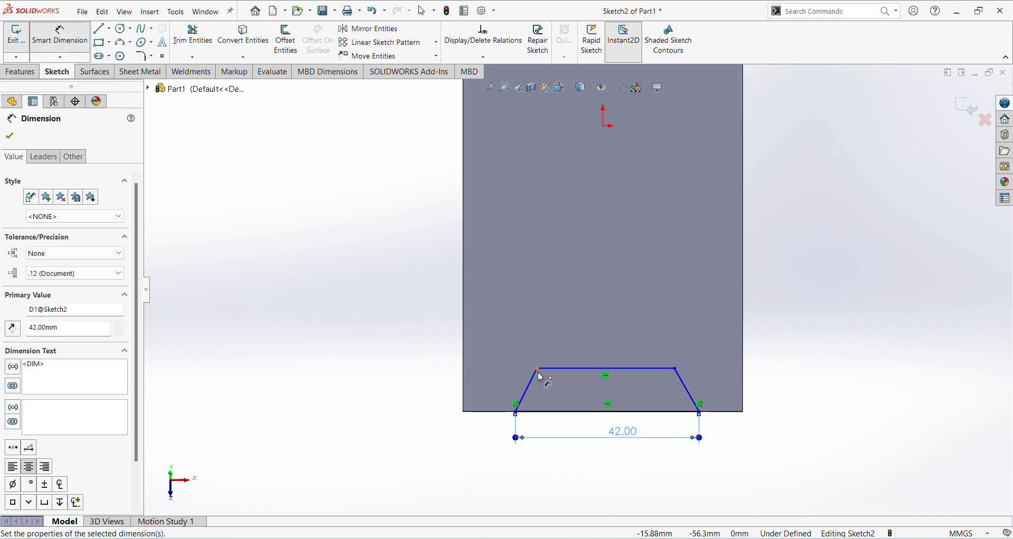
{"action": "left_click", "coordinate": [570, 369]}
{"action": "left_click", "coordinate": [573, 414]}
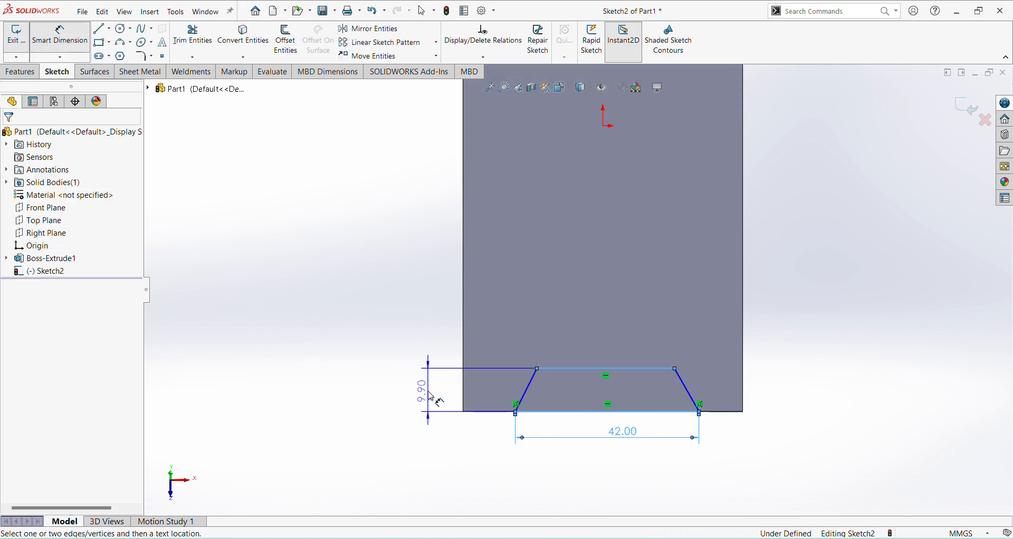
{"action": "left_click", "coordinate": [429, 396]}
{"action": "type", "text": "6"}
{"action": "key", "text": "Return"}
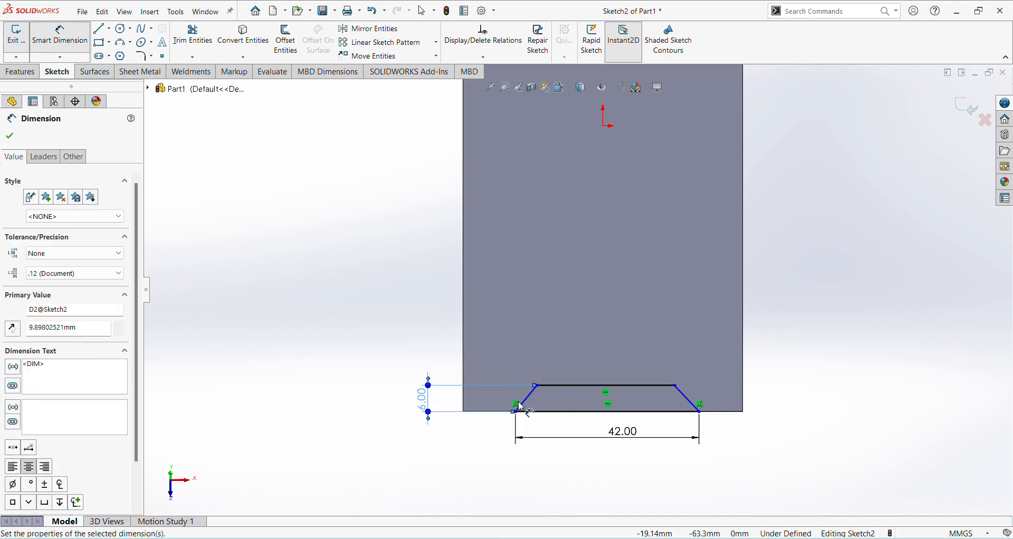
Step: Dimension the angle between the trapezoid's left slanted line and the face's lower edge as 60+90 degrees
{"action": "scroll", "coordinate": [541, 393], "scroll_direction": "down", "scroll_amount": 3}
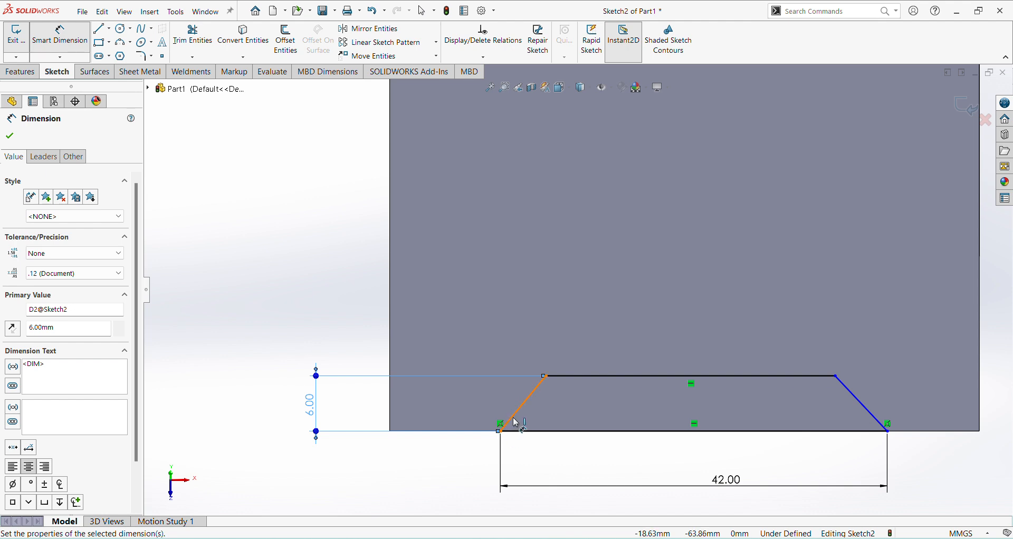
{"action": "left_click", "coordinate": [516, 423]}
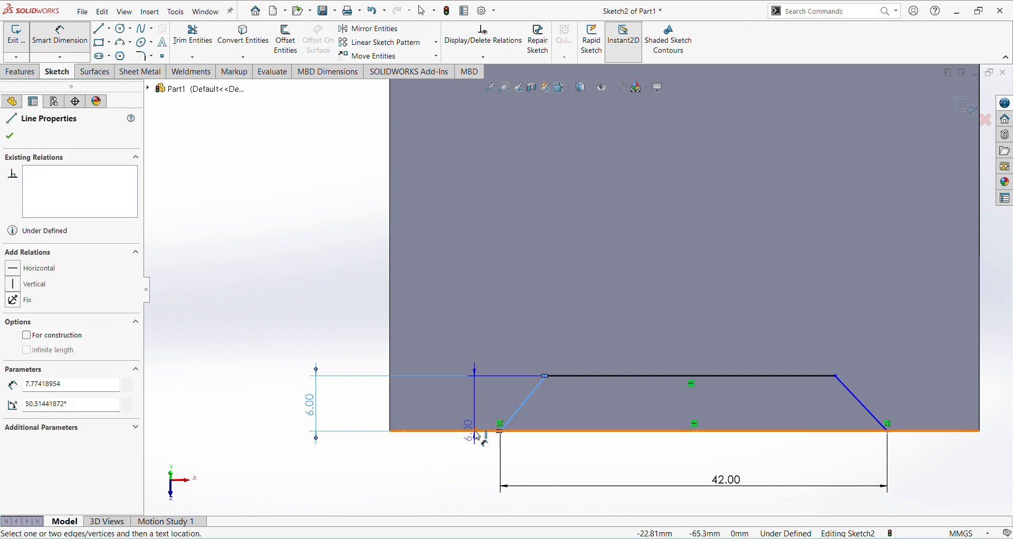
{"action": "left_click", "coordinate": [477, 432]}
{"action": "left_click", "coordinate": [482, 399]}
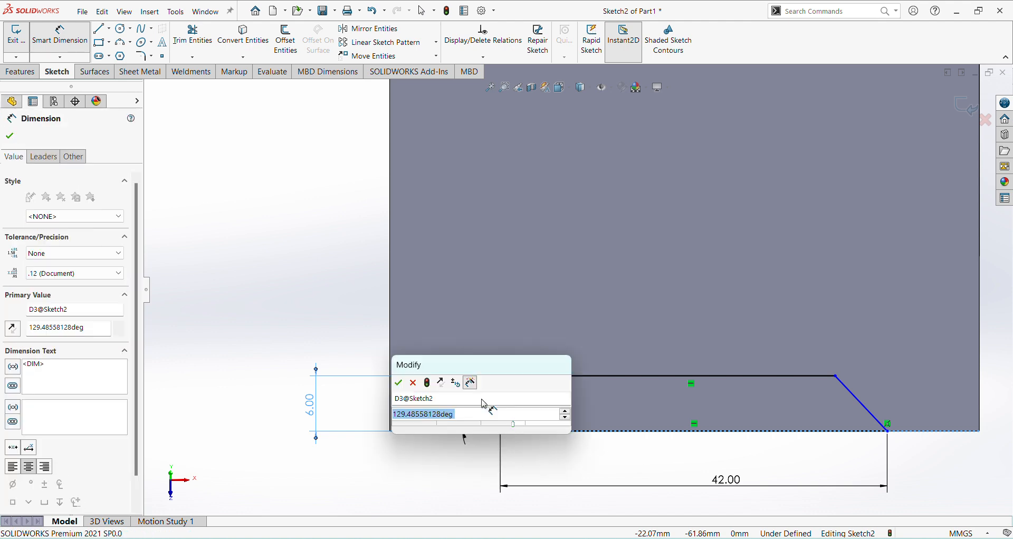
{"action": "type", "text": "60+90"}
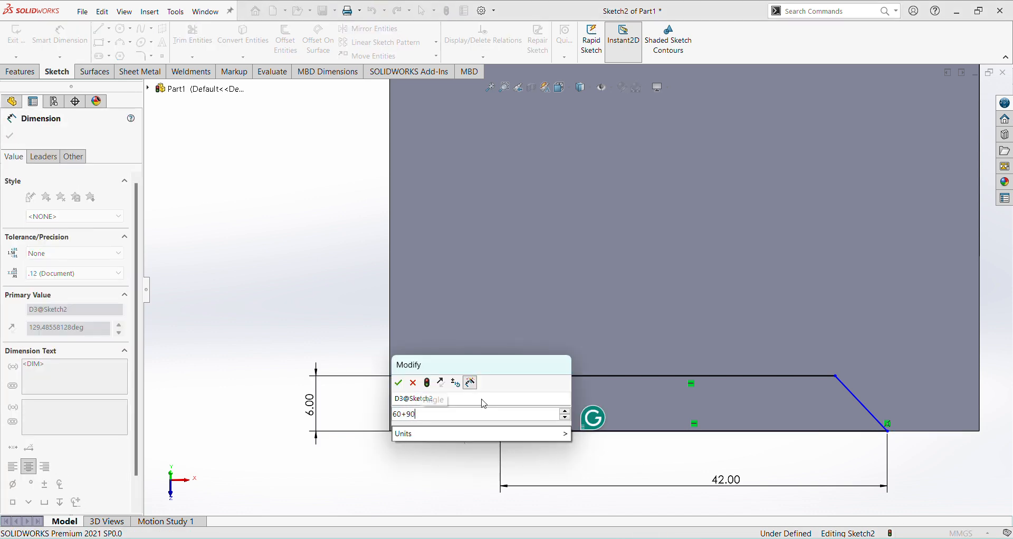
{"action": "key", "text": "Return"}
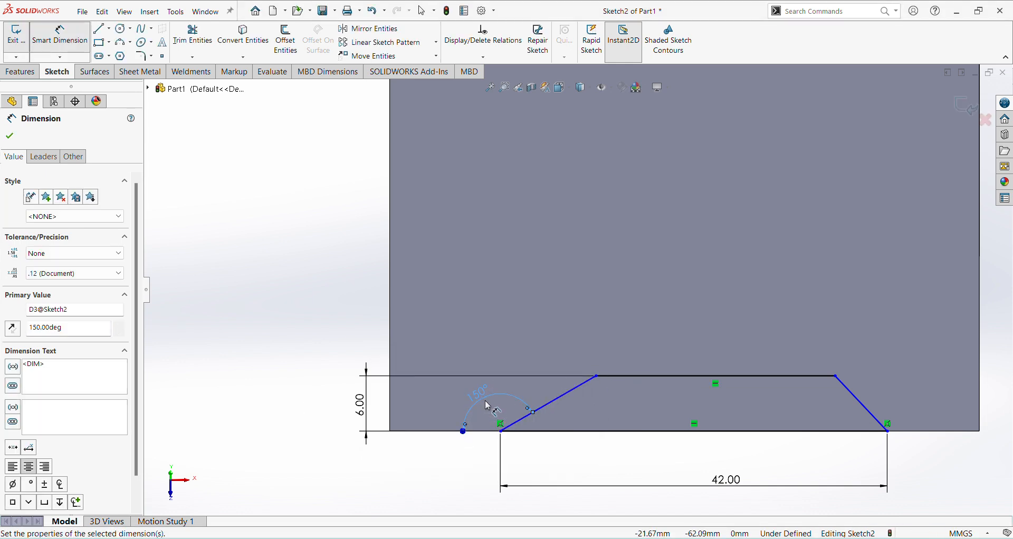
Step: Set the angle of the trapezoid's left slanted line to 70 degrees
{"action": "left_click", "coordinate": [573, 412]}
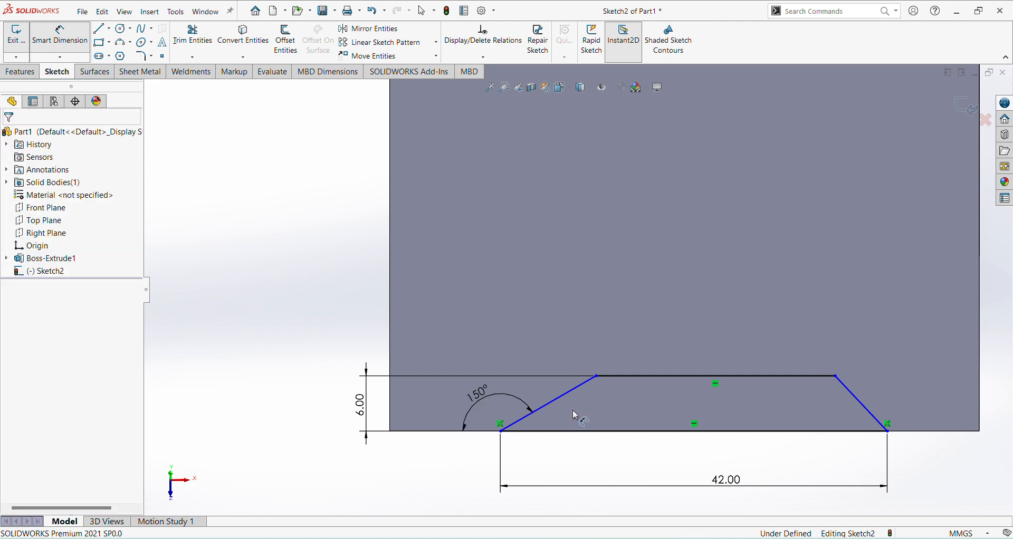
{"action": "left_click", "coordinate": [491, 396]}
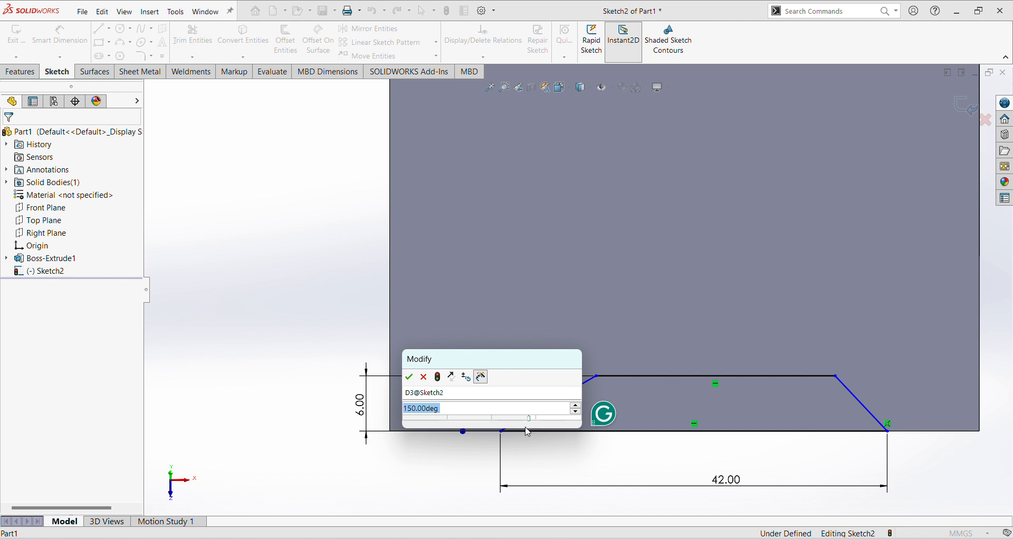
{"action": "type", "text": "70"}
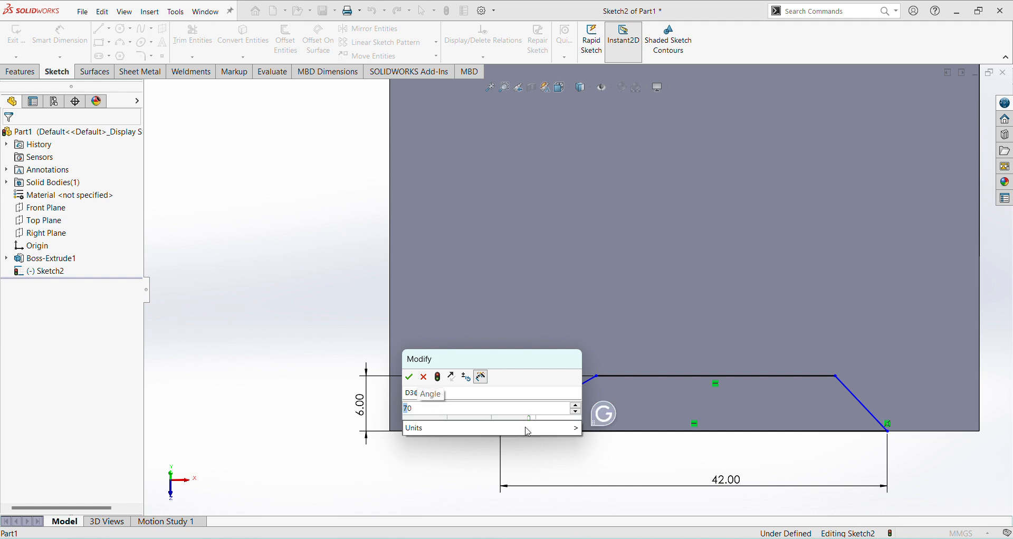
{"action": "key", "text": "Return"}
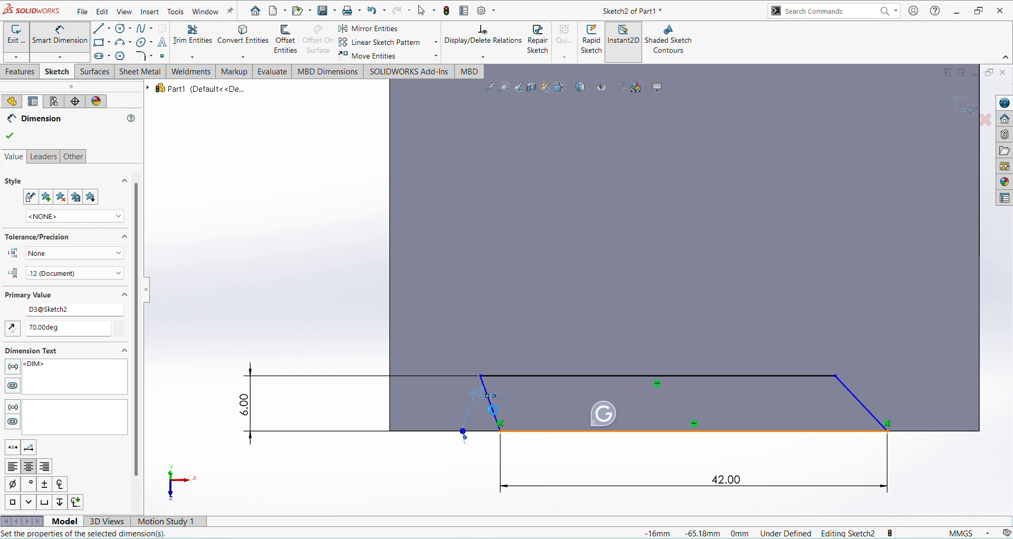
Step: Set the angle between the trapezoid's left slanted line and the face's lower edge to 120 degrees
{"action": "left_click", "coordinate": [479, 403]}
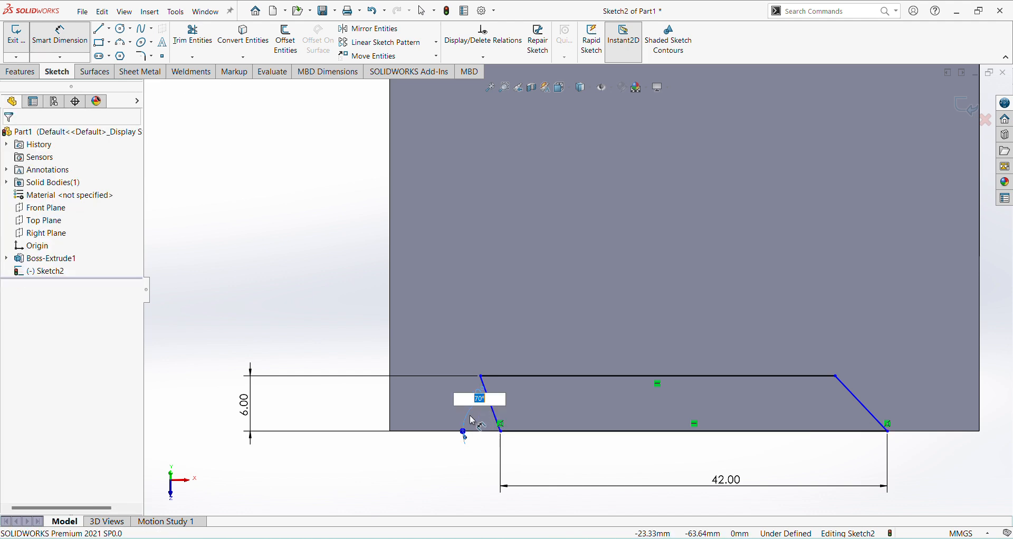
{"action": "left_click", "coordinate": [482, 421]}
{"action": "left_click", "coordinate": [473, 408]}
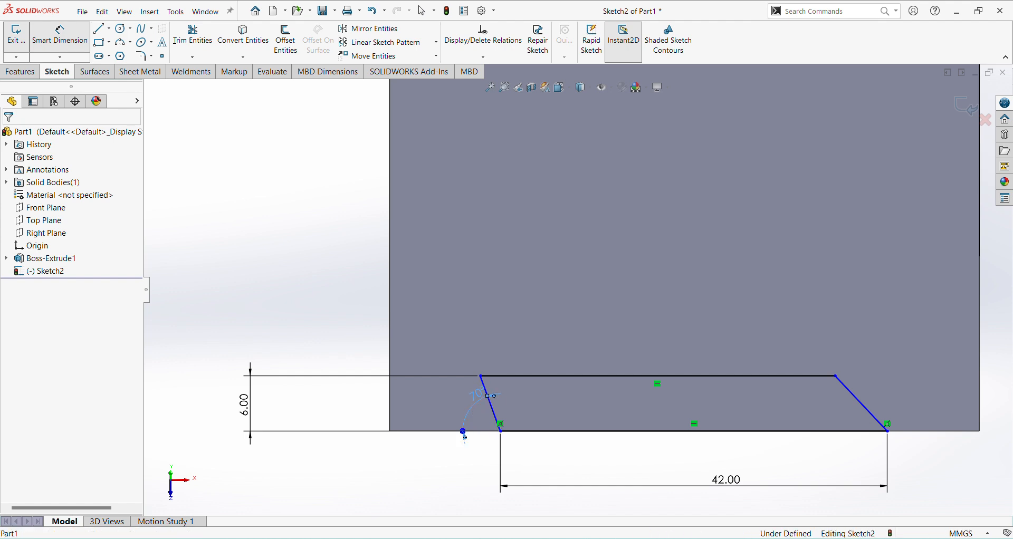
{"action": "double_click", "coordinate": [473, 406]}
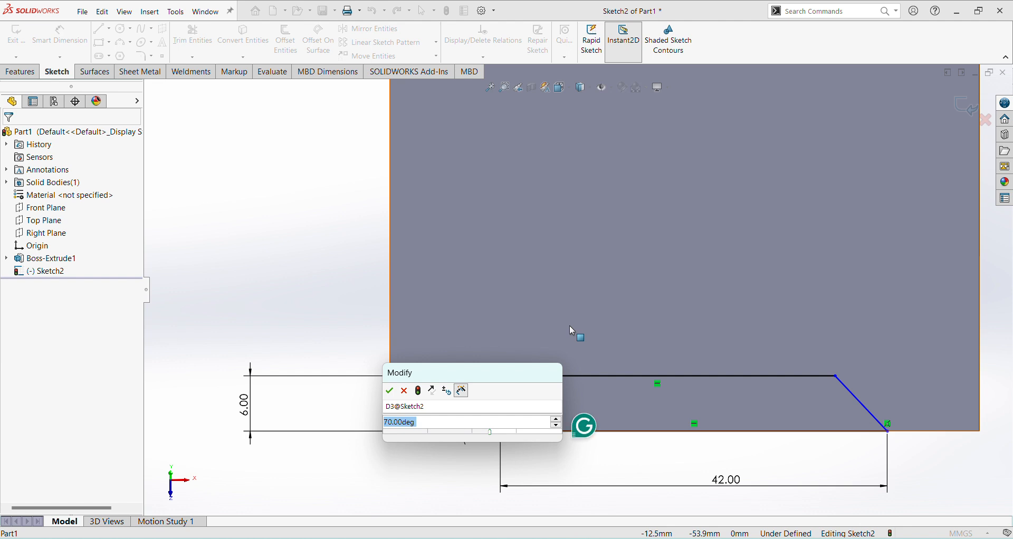
{"action": "type", "text": "110"}
{"action": "key", "text": "Return"}
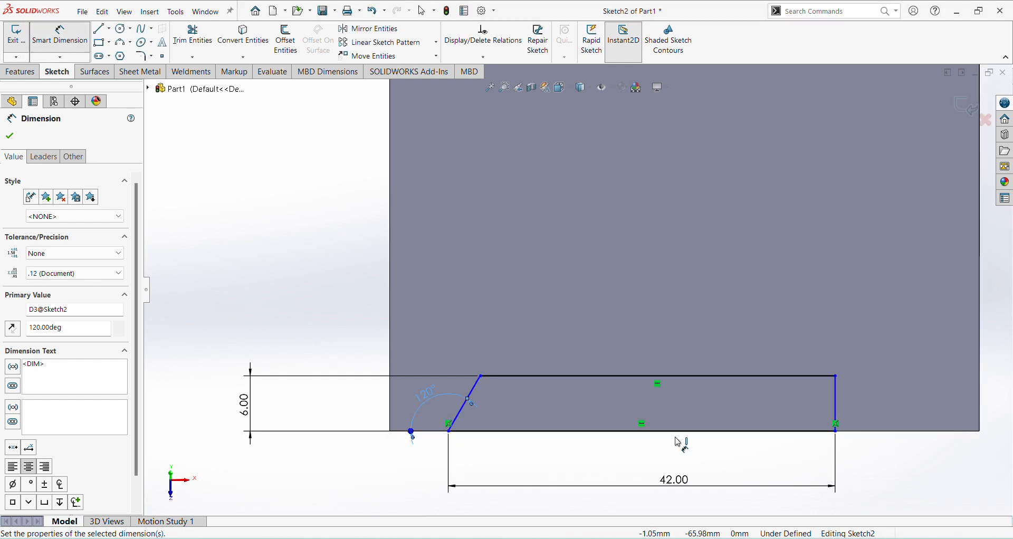
Step: Dimension the angle between the trapezoid's right slanted line and its short parallel side as 120 degrees
{"action": "left_click", "coordinate": [836, 411]}
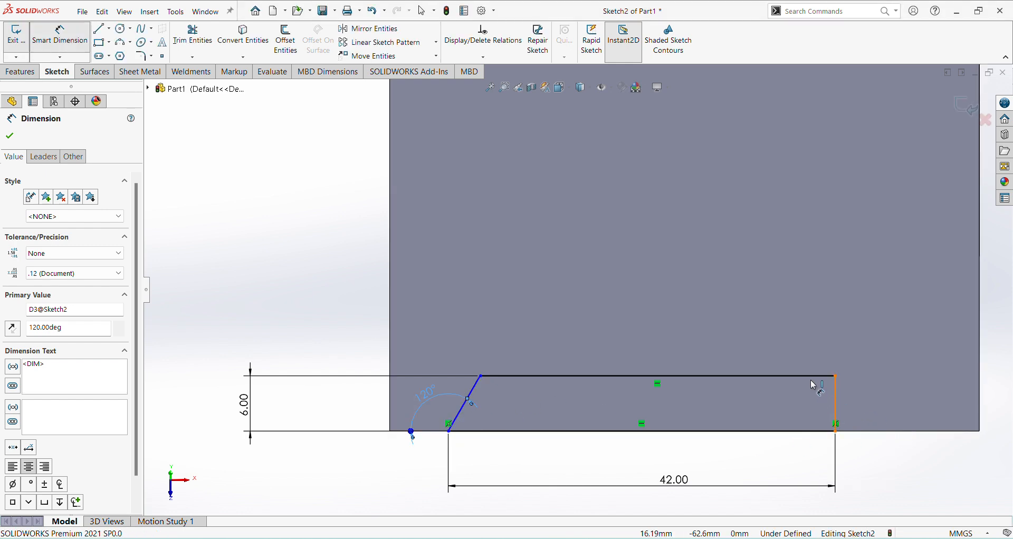
{"action": "left_click", "coordinate": [812, 382]}
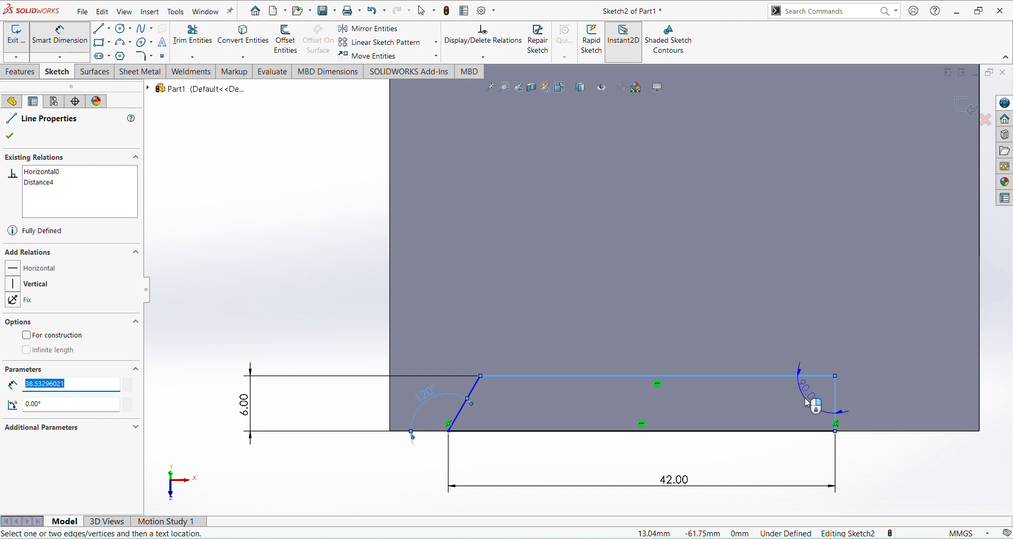
{"action": "left_click", "coordinate": [812, 406]}
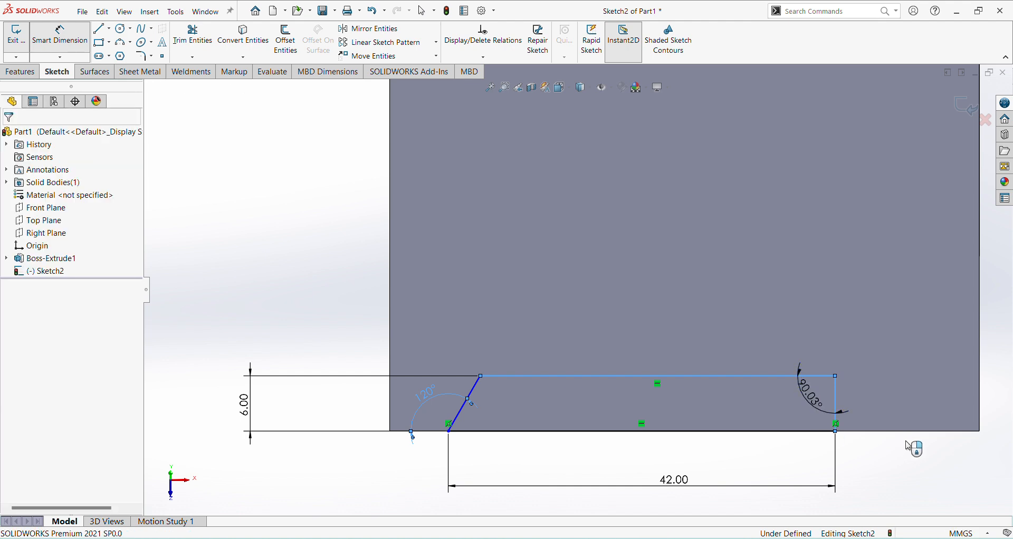
{"action": "type", "text": "120"}
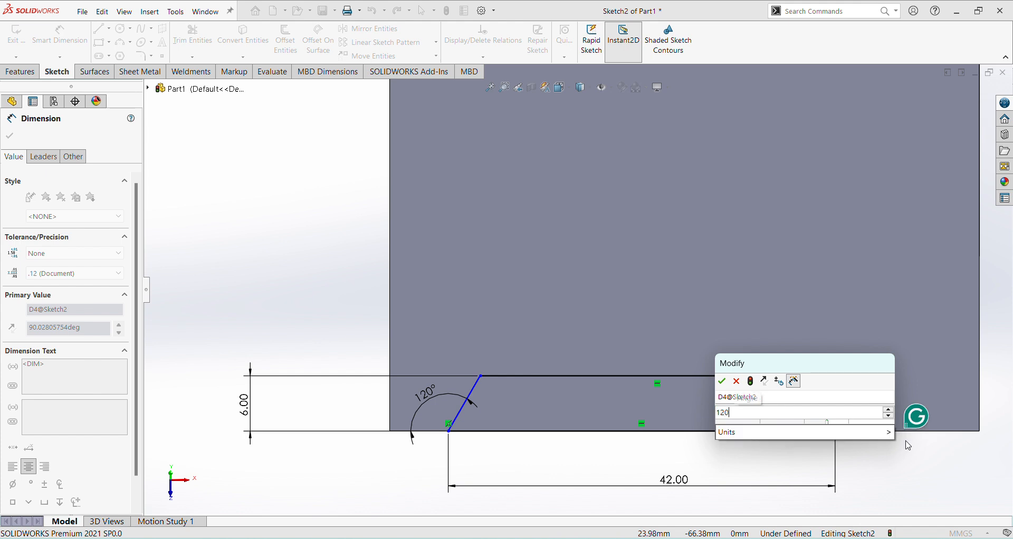
{"action": "key", "text": "Return"}
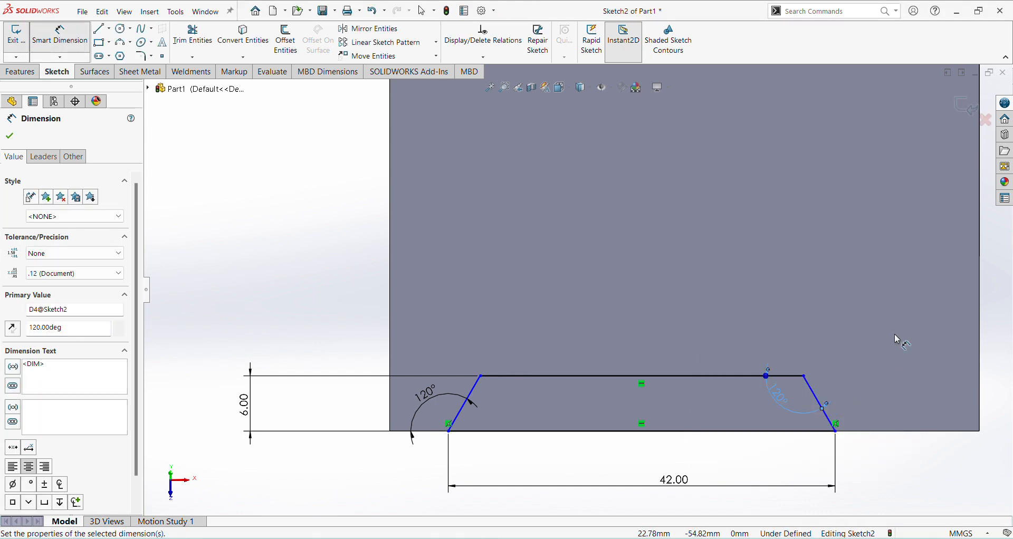
{"action": "key", "text": "Escape"}
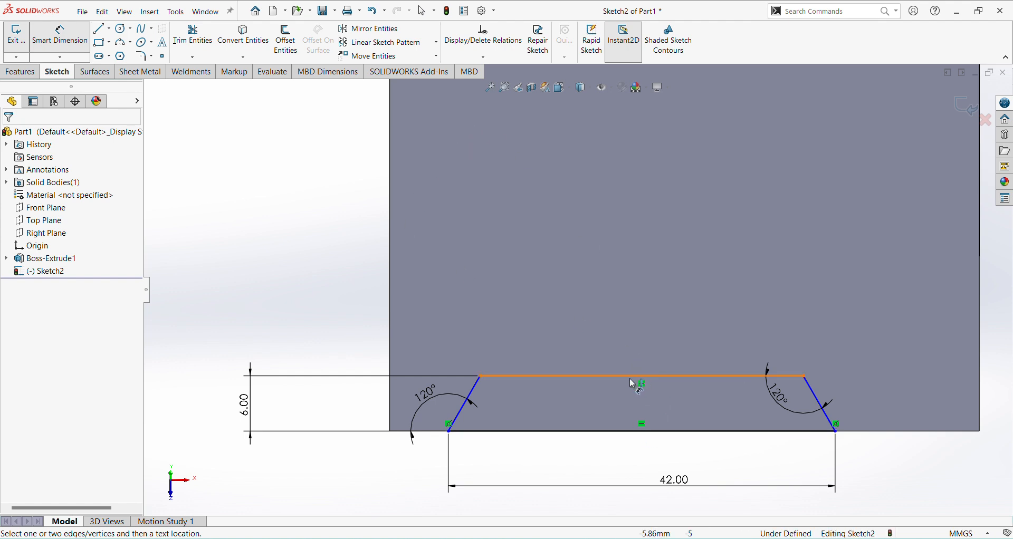
{"action": "left_click", "coordinate": [647, 380]}
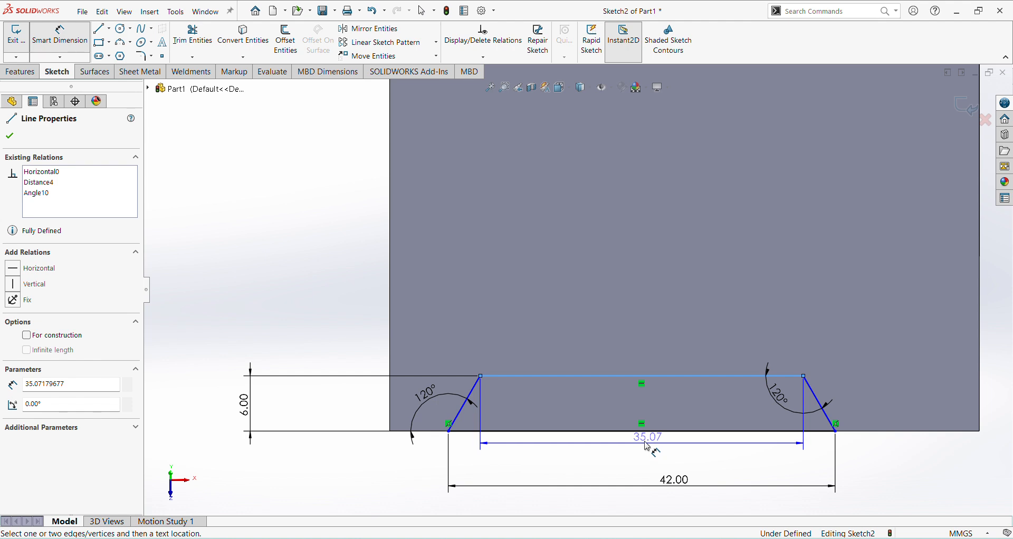
{"action": "key", "text": "Escape"}
{"action": "key", "text": "Escape"}
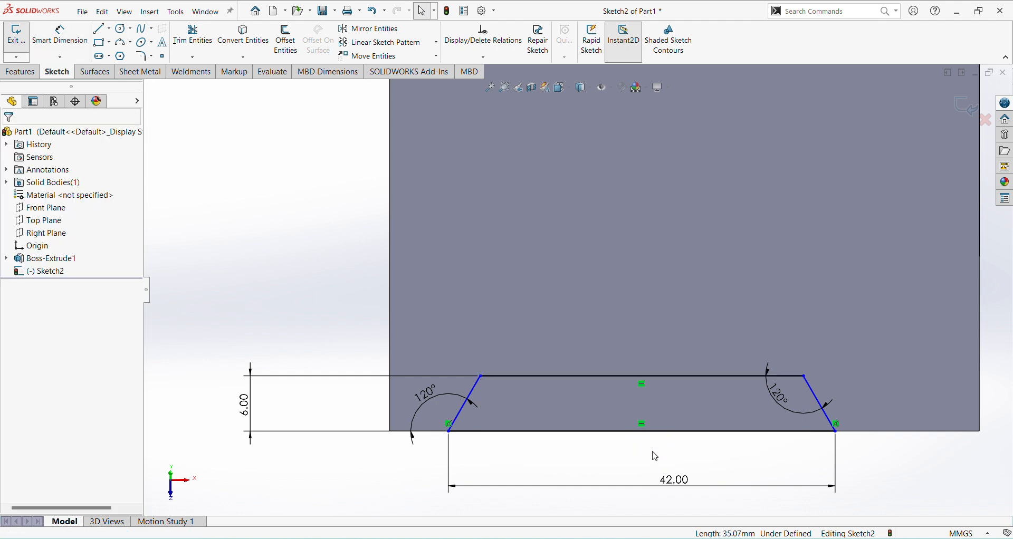
Step: Add a Vertical relation between the midpoint of the trapezoid's short side and the origin
{"action": "left_click", "coordinate": [644, 379]}
{"action": "scroll", "coordinate": [663, 242], "scroll_direction": "up", "scroll_amount": 5}
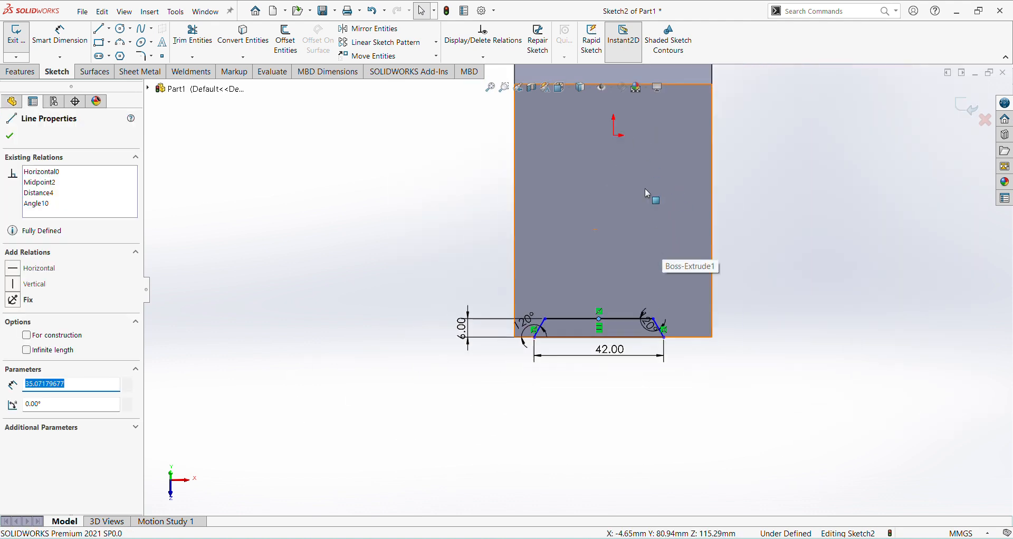
{"action": "scroll", "coordinate": [641, 100], "scroll_direction": "down", "scroll_amount": 3}
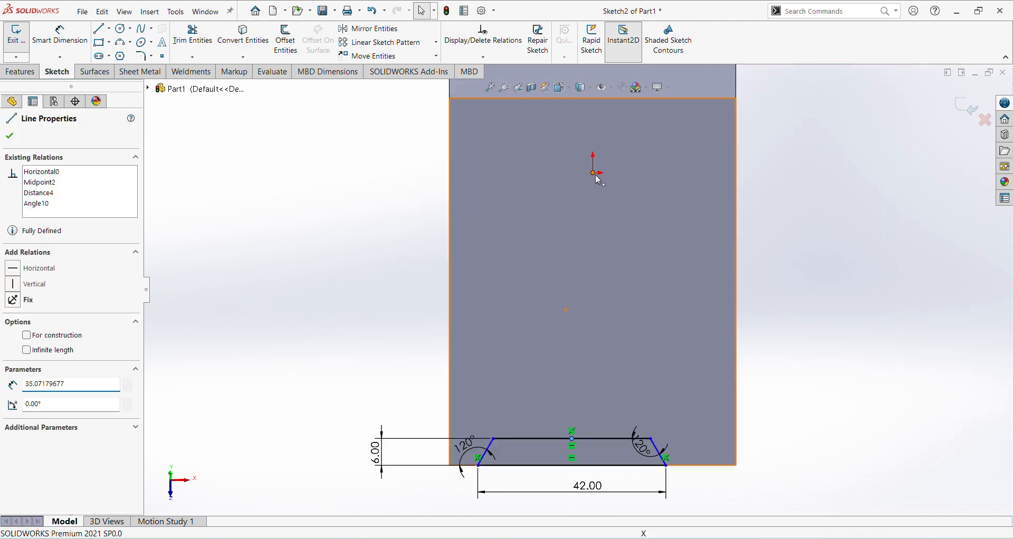
{"action": "left_click", "coordinate": [593, 174]}
{"action": "left_click", "coordinate": [29, 351]}
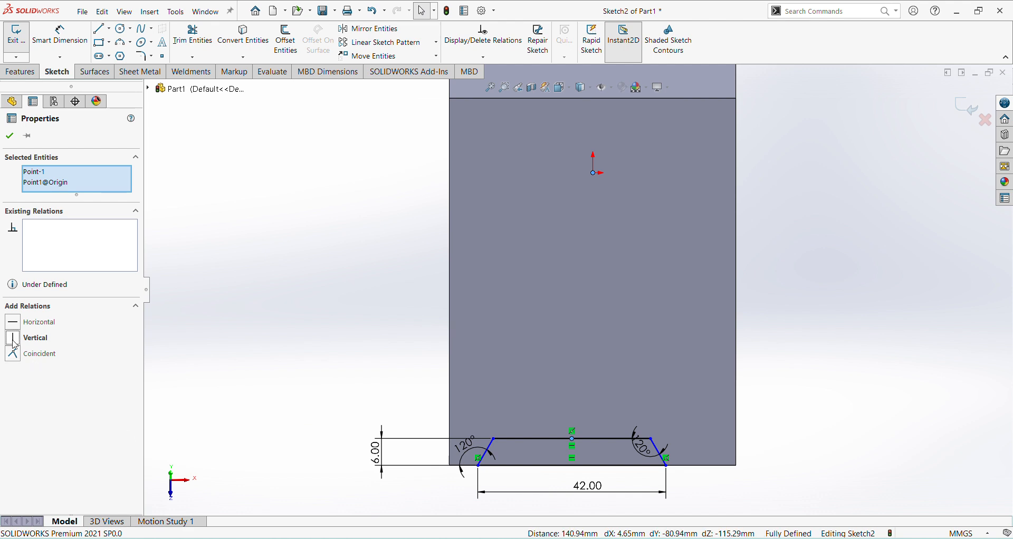
{"action": "left_click", "coordinate": [276, 242]}
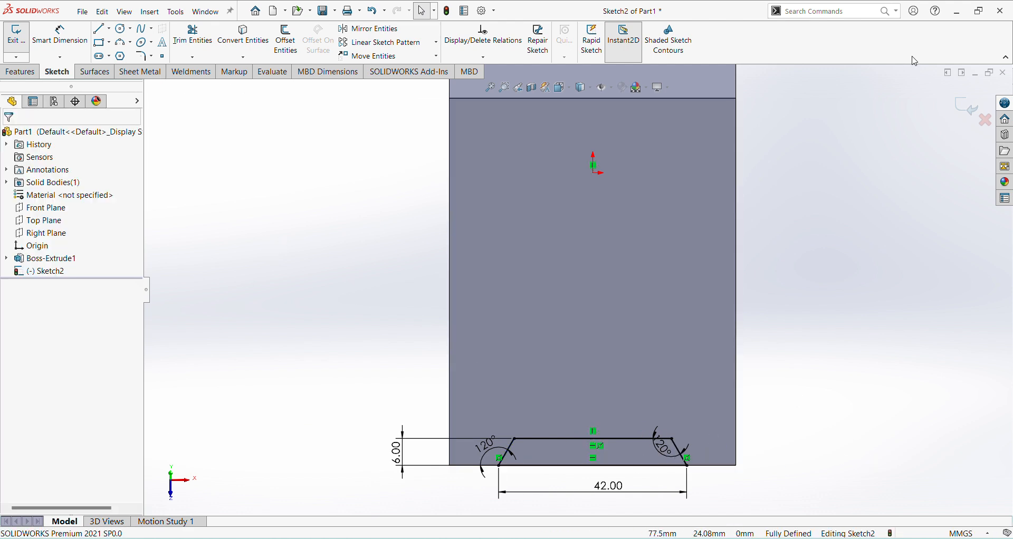
Step: Finish the trapezoid sketch and cut-extrude it Through All to form the slot
{"action": "left_click", "coordinate": [967, 110]}
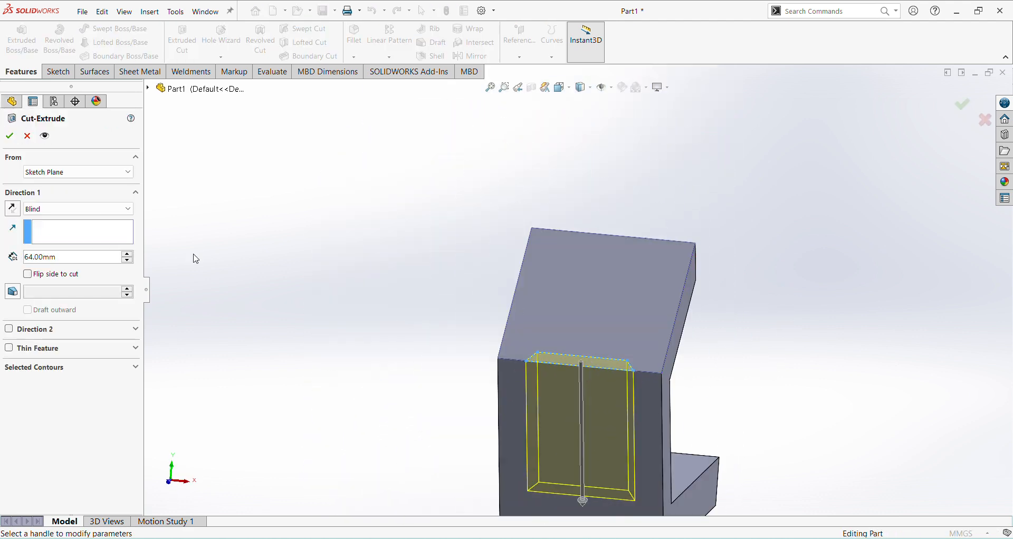
{"action": "left_click", "coordinate": [119, 207]}
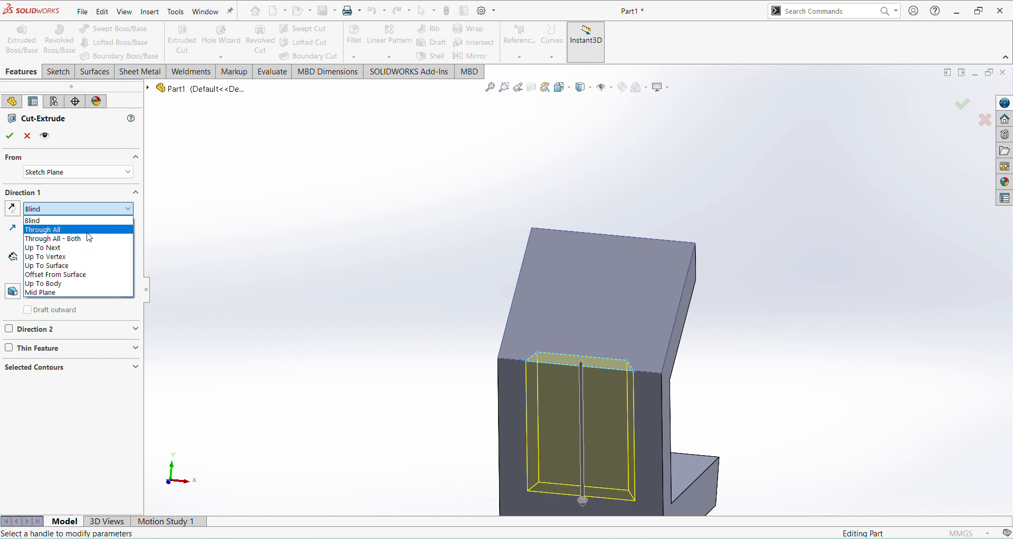
{"action": "left_click", "coordinate": [87, 226]}
{"action": "left_click", "coordinate": [9, 136]}
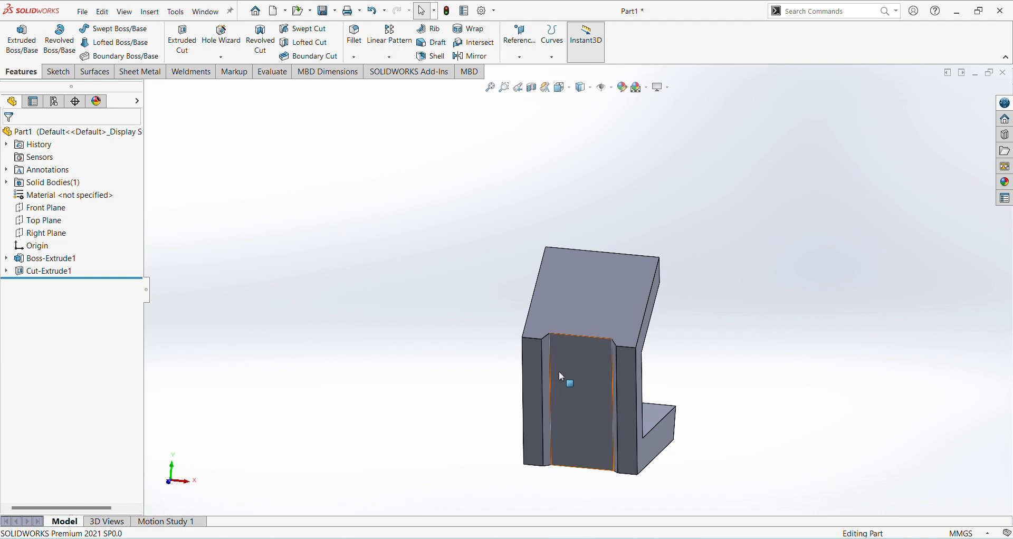
Step: On the flat face strip left of the slot, start a sketch and draw a rectangle about 23 by 11 mm from the slot's upper edge
{"action": "left_click", "coordinate": [572, 369]}
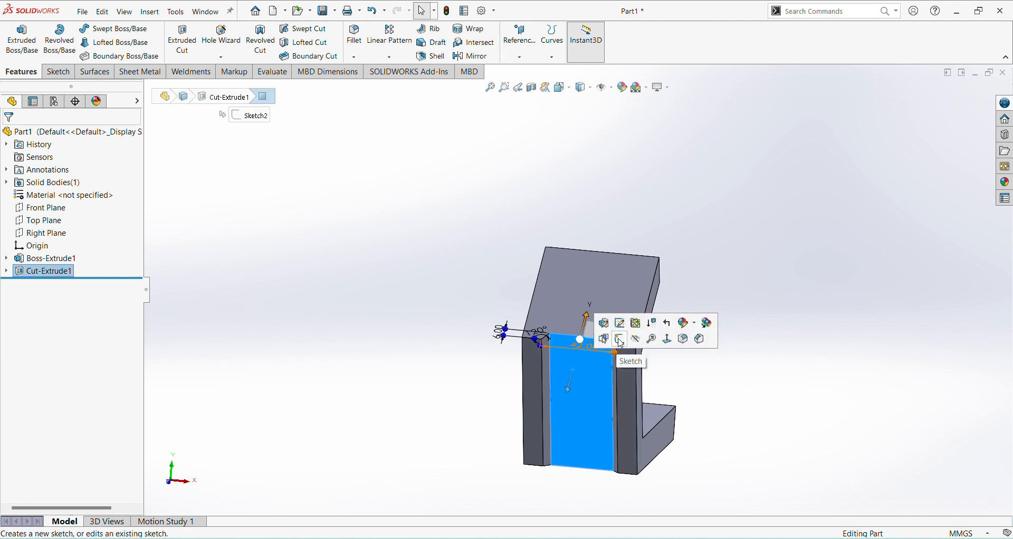
{"action": "left_click", "coordinate": [532, 392]}
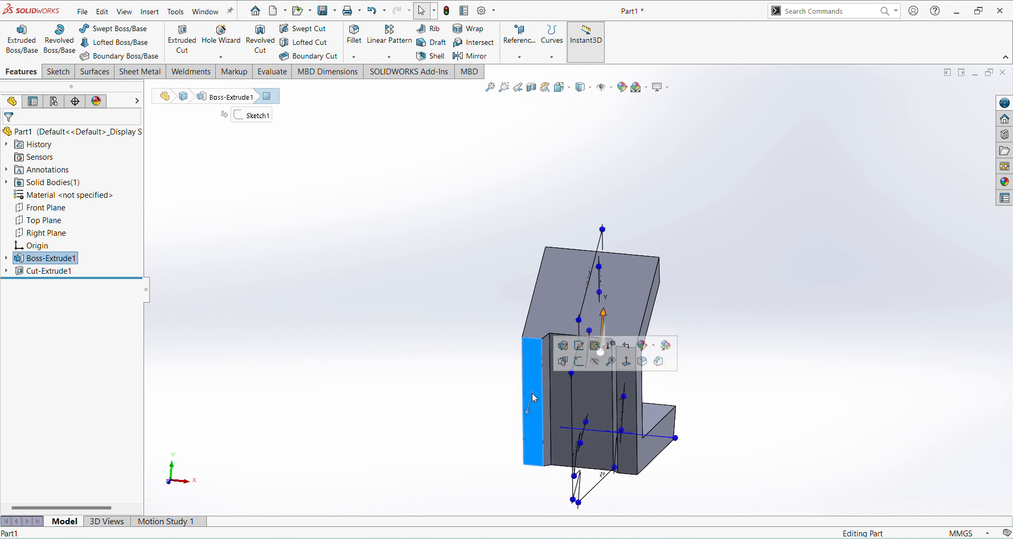
{"action": "left_click", "coordinate": [583, 366]}
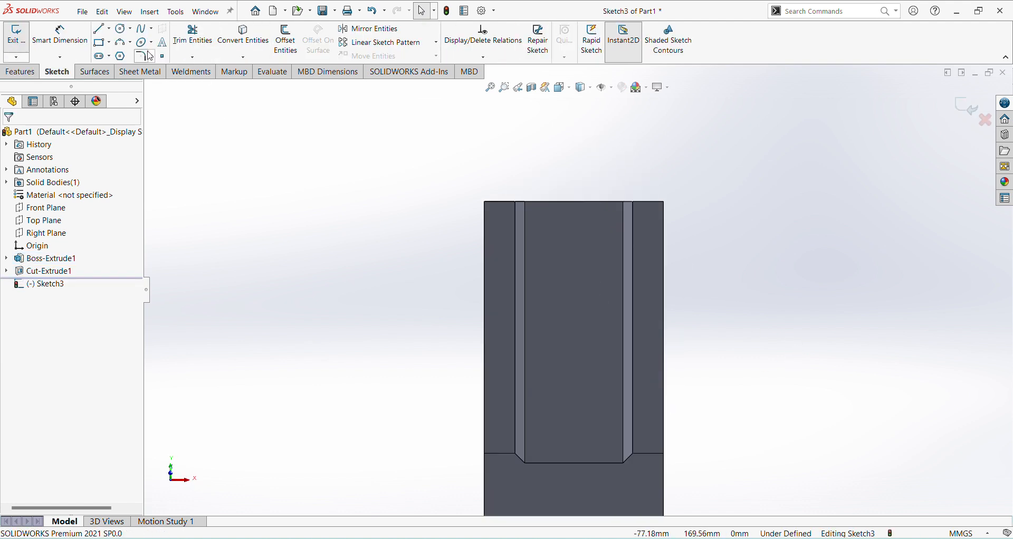
{"action": "left_click", "coordinate": [100, 43]}
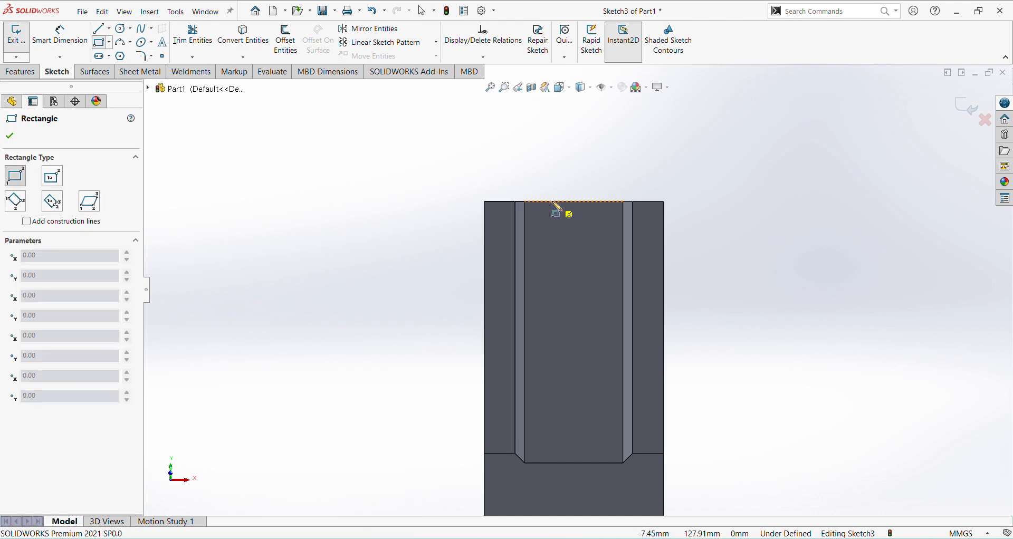
{"action": "left_click_drag", "start_coordinate": [546, 202], "coordinate": [609, 232]}
Step: Dimension the rectangle's horizontal width as 20 mm
{"action": "right_click", "coordinate": [750, 246]}
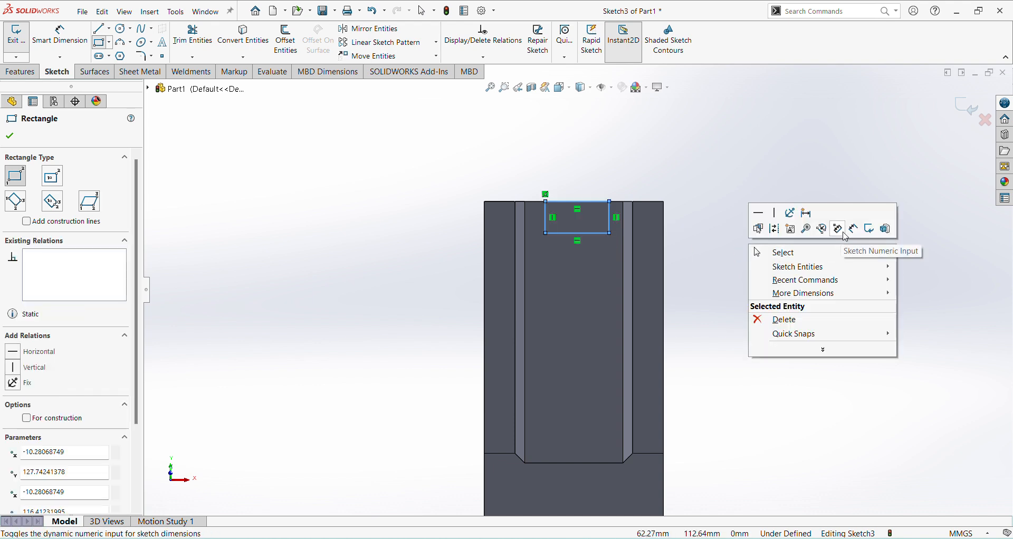
{"action": "left_click", "coordinate": [854, 229]}
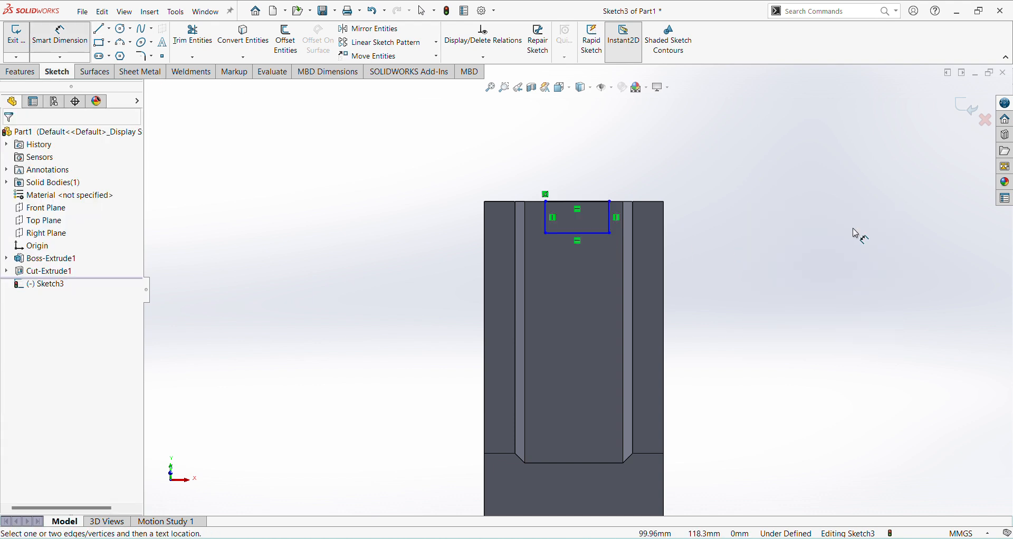
{"action": "left_click", "coordinate": [599, 258]}
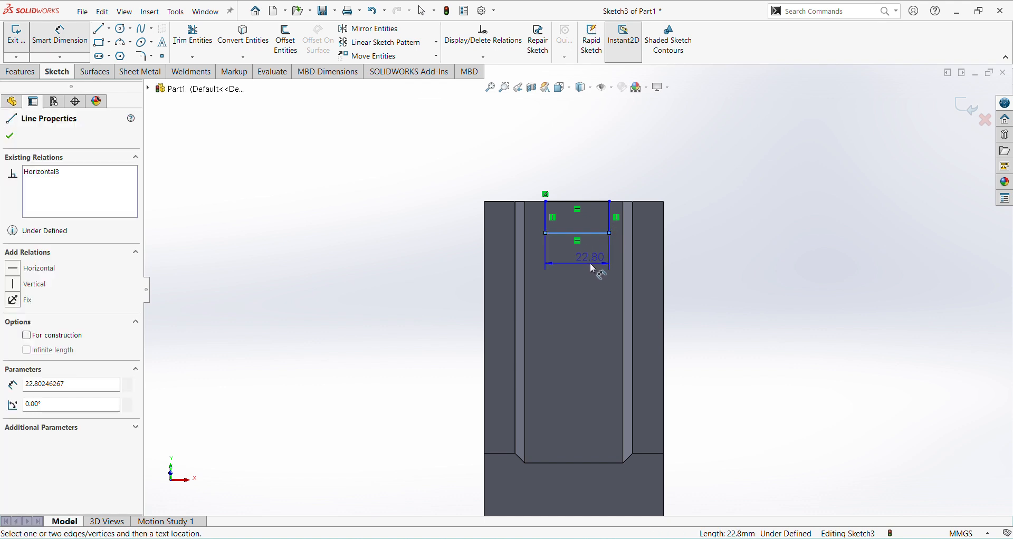
{"action": "left_click", "coordinate": [583, 253]}
{"action": "type", "text": "20"}
{"action": "key", "text": "Return"}
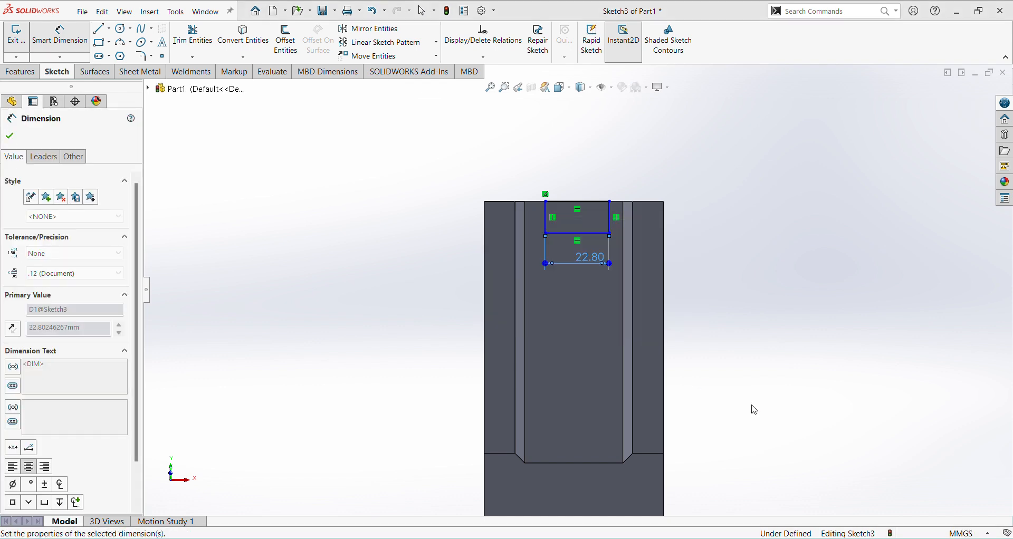
Step: Check the slot width in the jk25.pdf drawing and set the rectangle's horizontal width to 22 mm
{"action": "key", "text": "alt+Tab"}
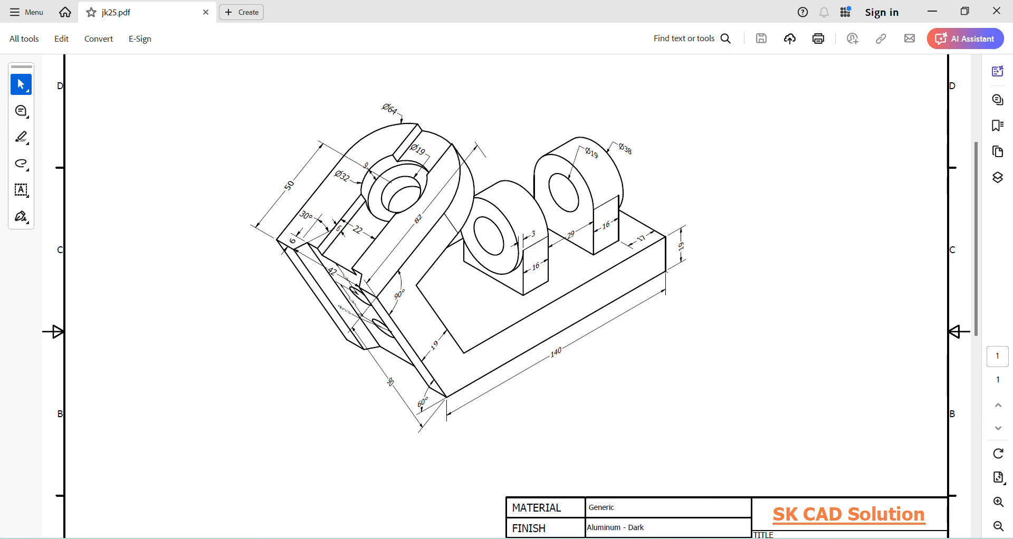
{"action": "key", "text": "alt+Tab"}
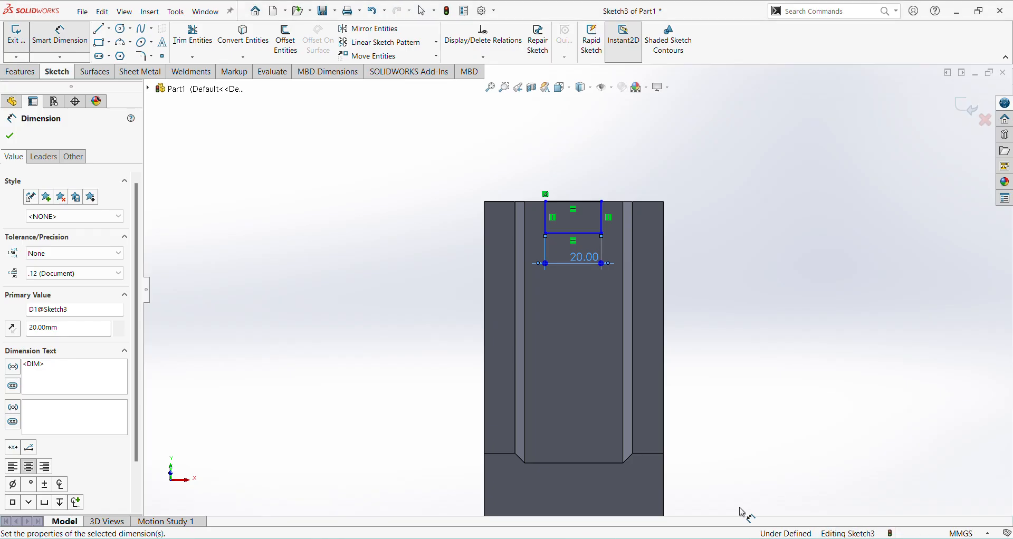
{"action": "double_click", "coordinate": [584, 258]}
{"action": "type", "text": "22"}
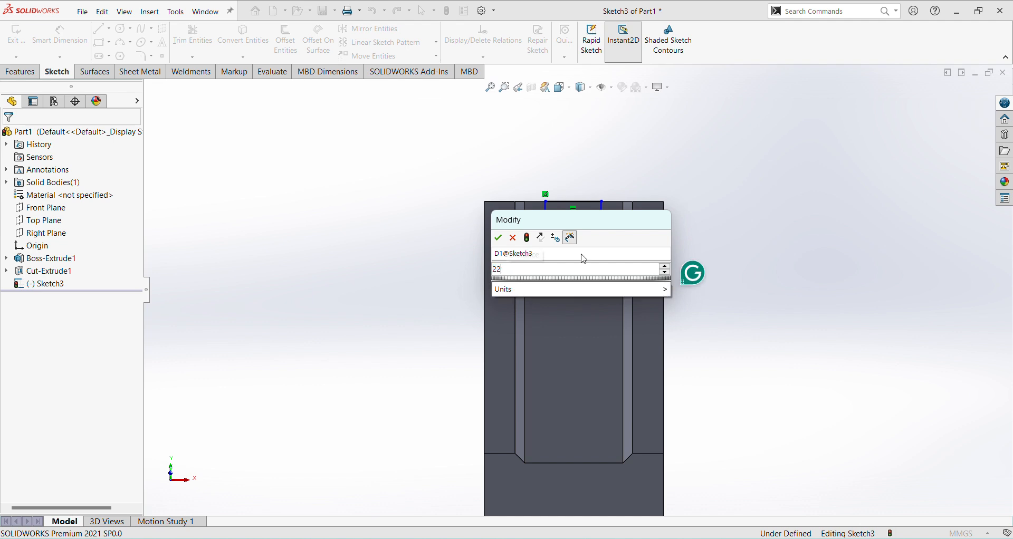
{"action": "type", "text": "."}
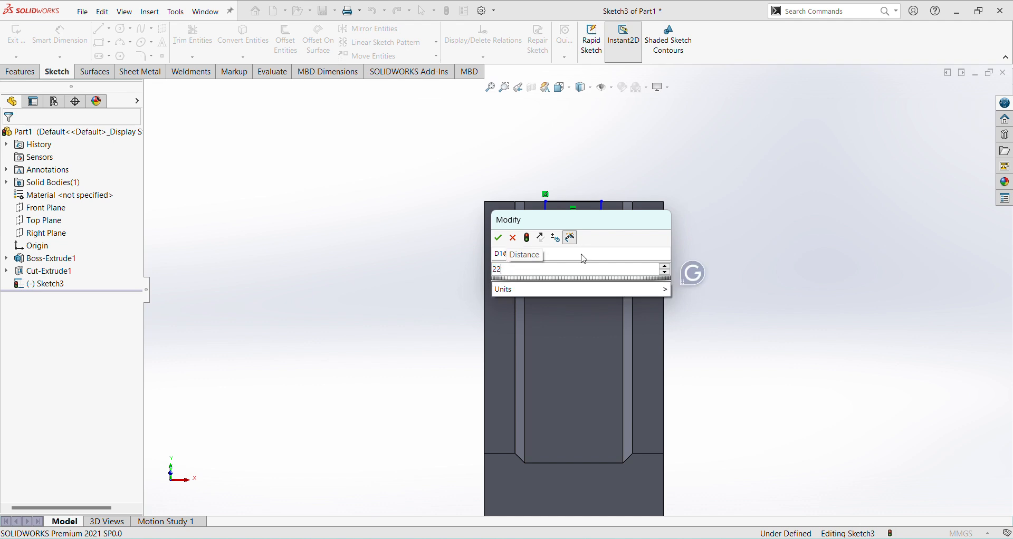
{"action": "key", "text": "Escape"}
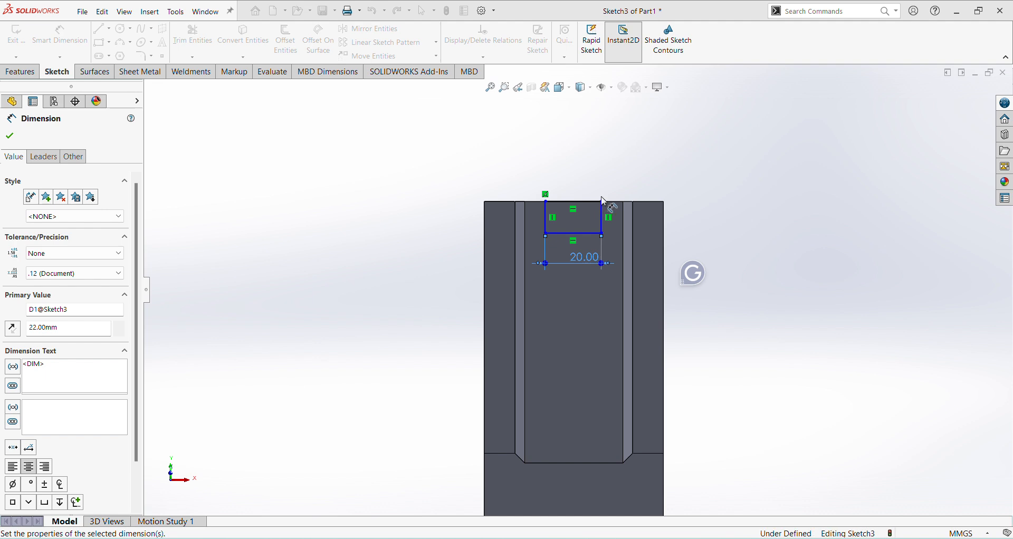
Step: Dimension the rectangle's vertical side as 6 mm
{"action": "scroll", "coordinate": [605, 204], "scroll_direction": "down", "scroll_amount": 2}
{"action": "left_click", "coordinate": [615, 240]}
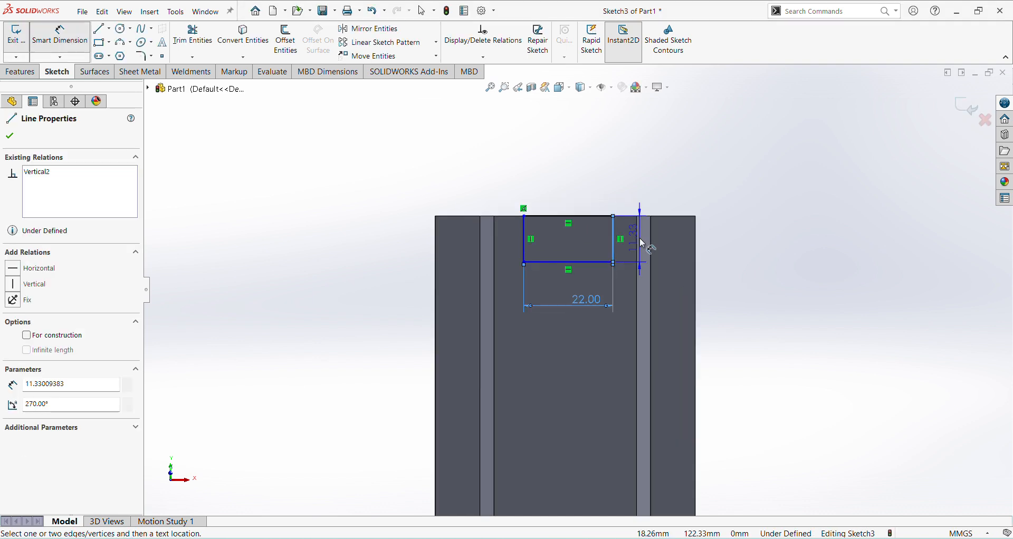
{"action": "left_click", "coordinate": [640, 245]}
{"action": "type", "text": "6"}
{"action": "key", "text": "Return"}
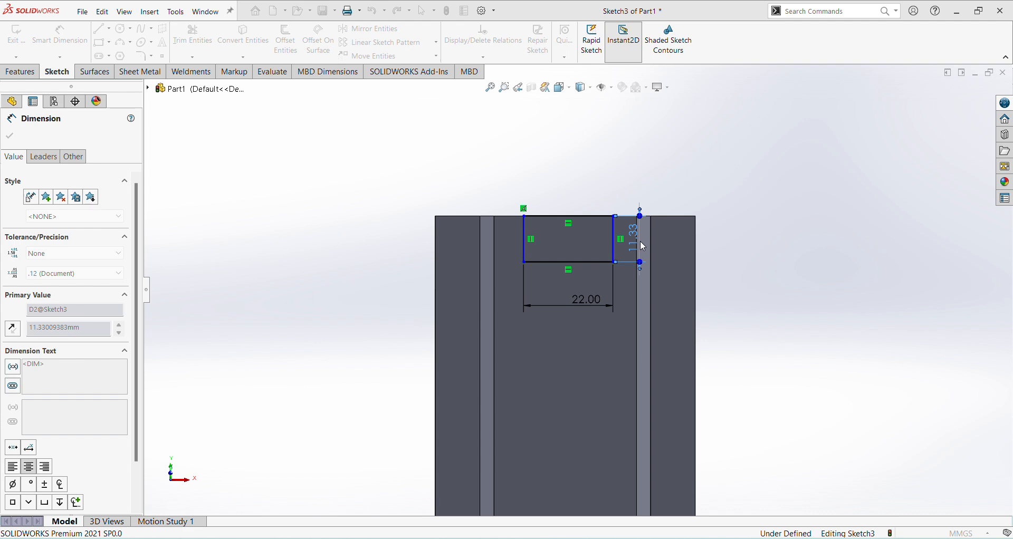
{"action": "scroll", "coordinate": [585, 224], "scroll_direction": "down", "scroll_amount": 2}
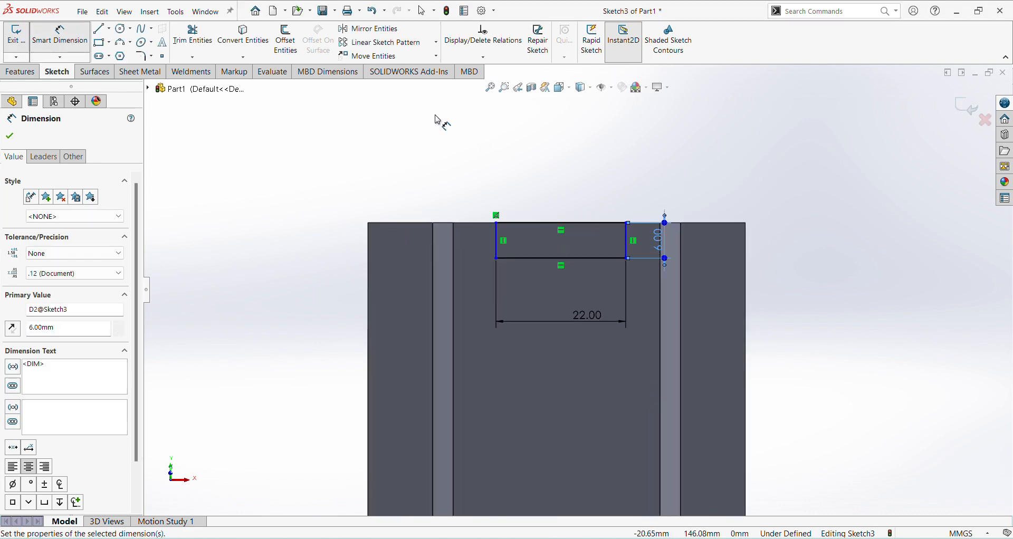
{"action": "key", "text": "Escape"}
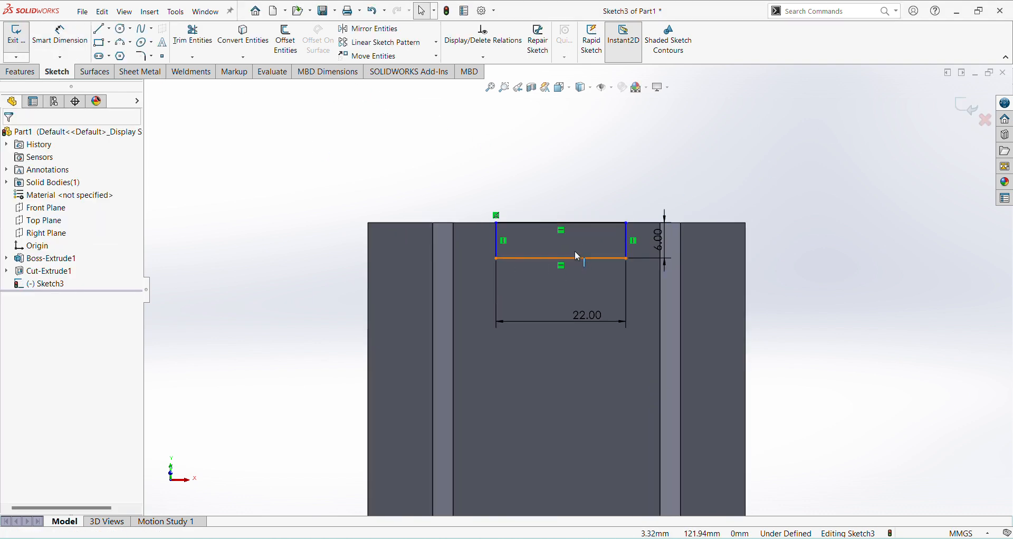
Step: Add a Vertical relation between the midpoint of the rectangle's upper edge and the origin
{"action": "left_click", "coordinate": [563, 225]}
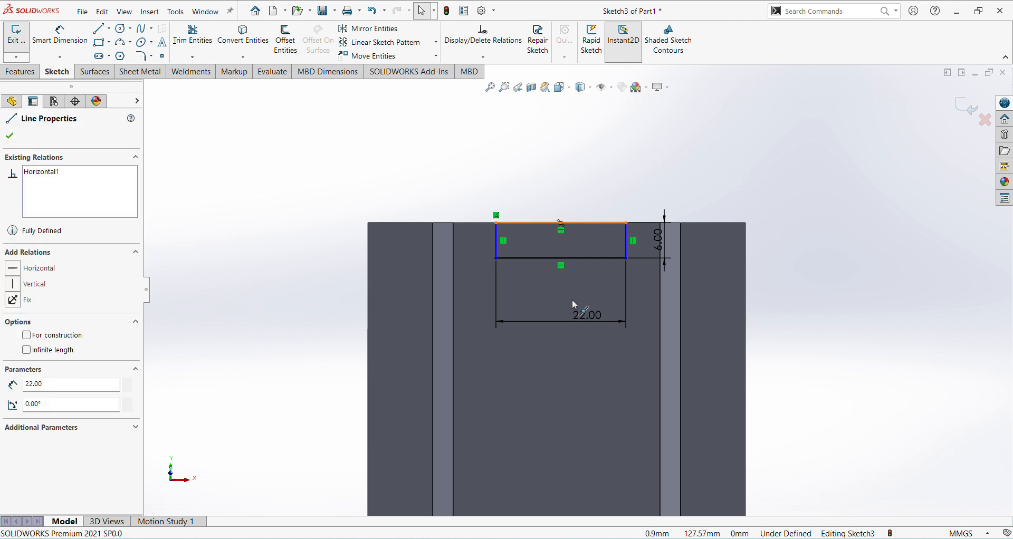
{"action": "scroll", "coordinate": [580, 321], "scroll_direction": "up", "scroll_amount": 4}
{"action": "scroll", "coordinate": [581, 417], "scroll_direction": "down", "scroll_amount": 2}
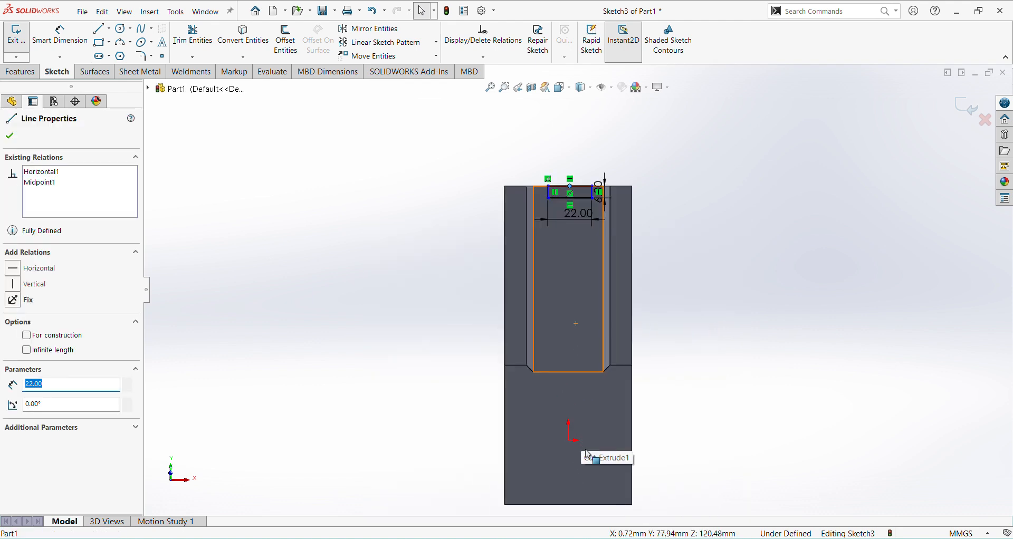
{"action": "left_click", "coordinate": [448, 396]}
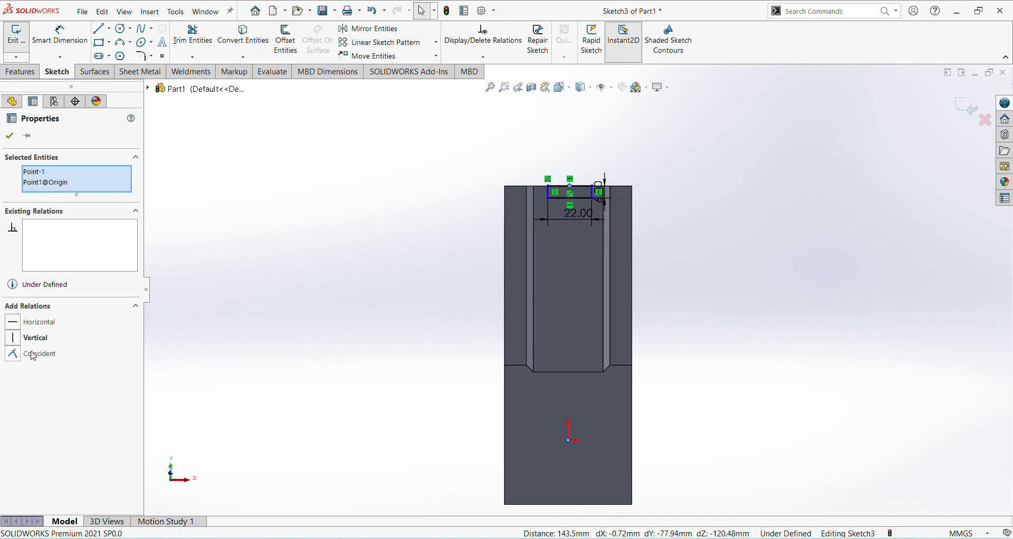
{"action": "left_click", "coordinate": [13, 338]}
{"action": "left_click", "coordinate": [841, 276]}
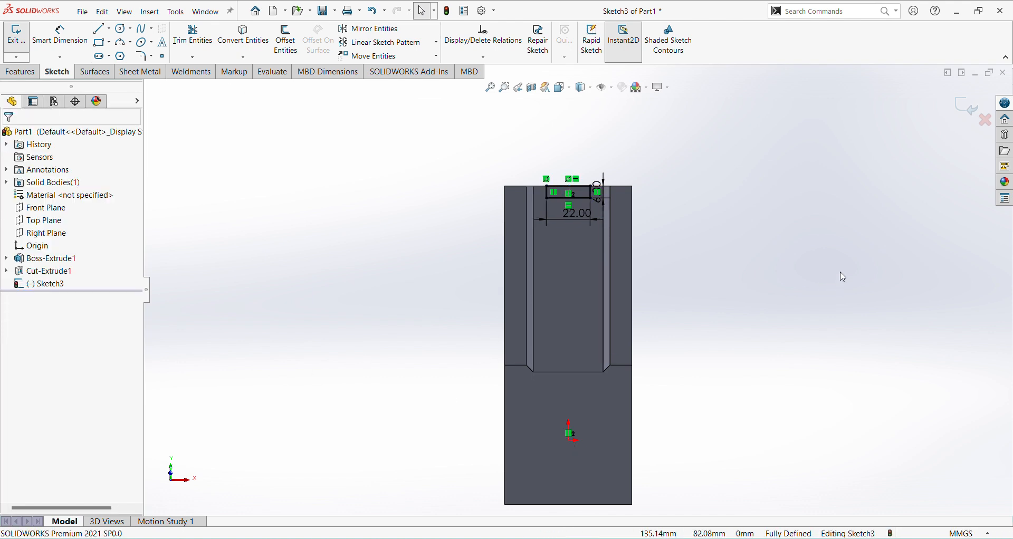
Step: Finish the rectangle sketch and cut-extrude it Through All to form the rectangular slot along the inclined arm
{"action": "left_click", "coordinate": [973, 116]}
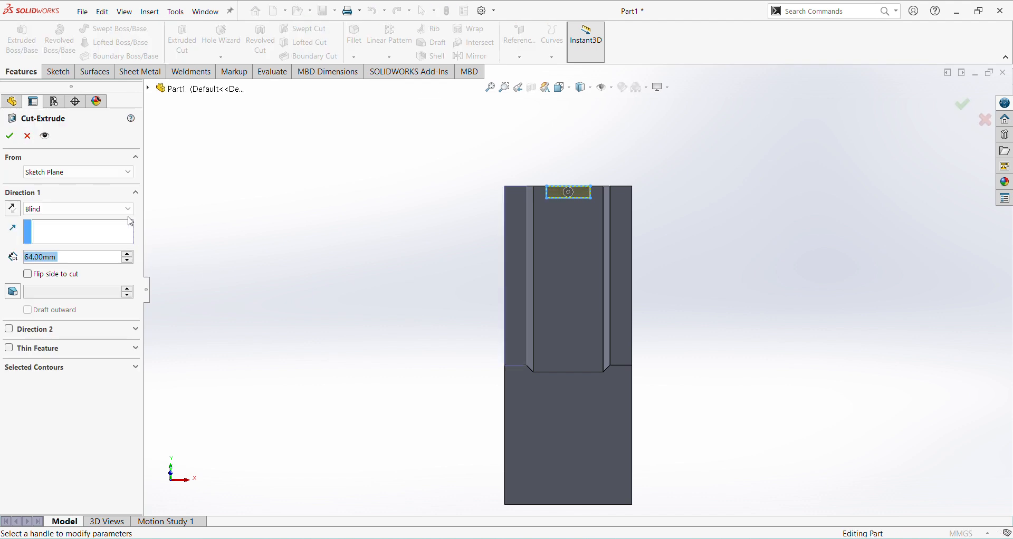
{"action": "left_click", "coordinate": [127, 209]}
{"action": "left_click", "coordinate": [97, 230]}
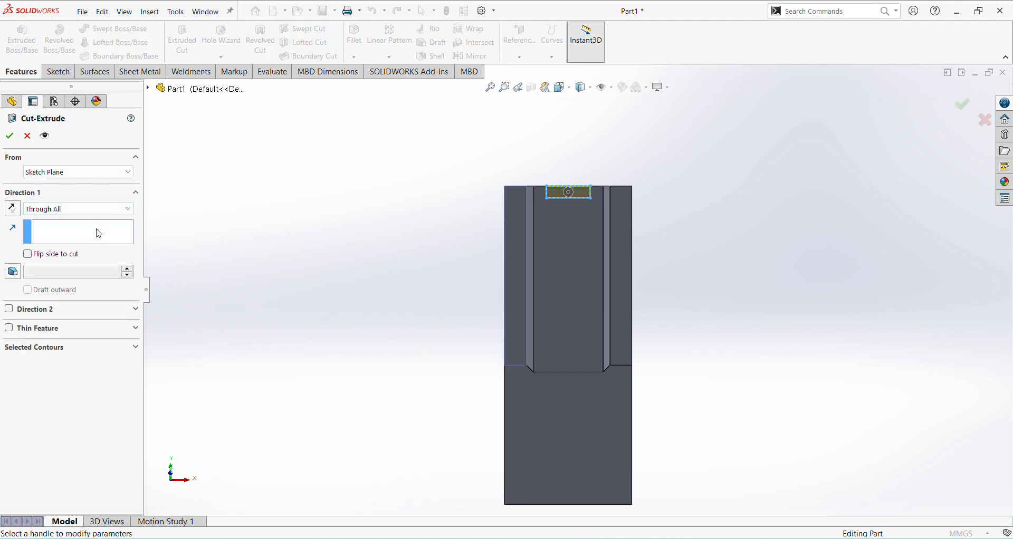
{"action": "left_click", "coordinate": [9, 136]}
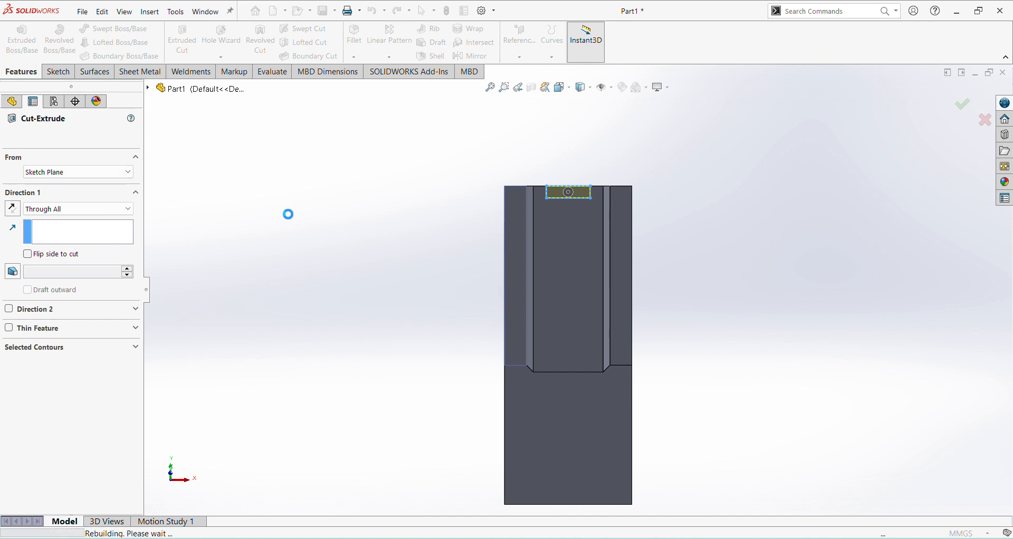
{"action": "key", "text": "ctrl+7"}
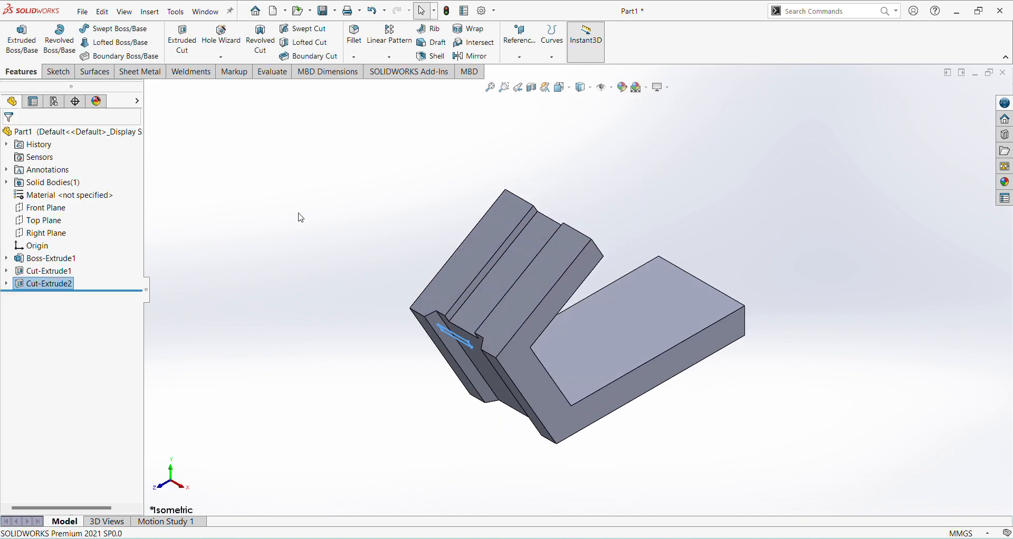
{"action": "left_click", "coordinate": [720, 181]}
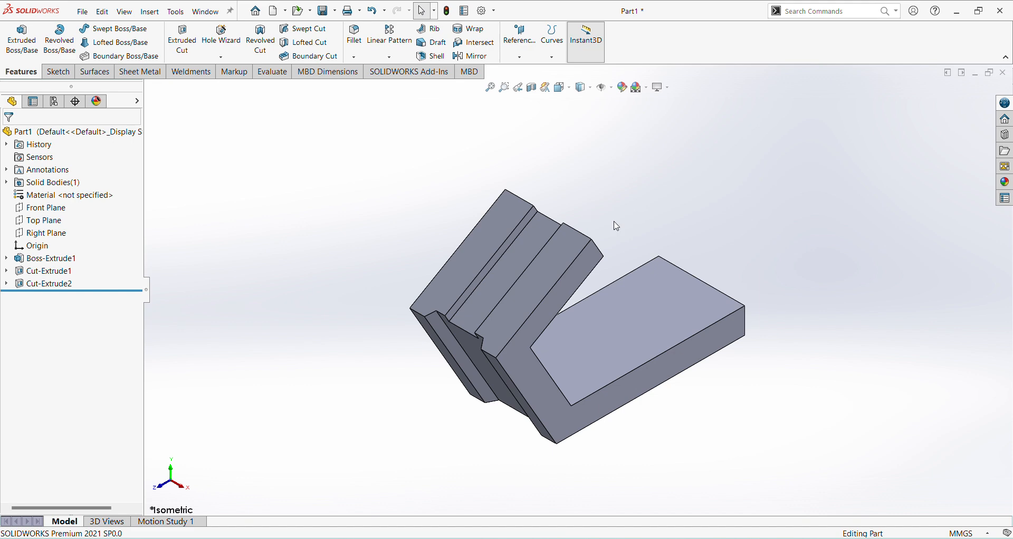
Step: Check the end rounding in the jk25.pdf drawing and fillet both corner edges at the inclined arm's free end with a 32 mm radius
{"action": "middle_click_drag", "start_coordinate": [616, 226], "coordinate": [375, 129]}
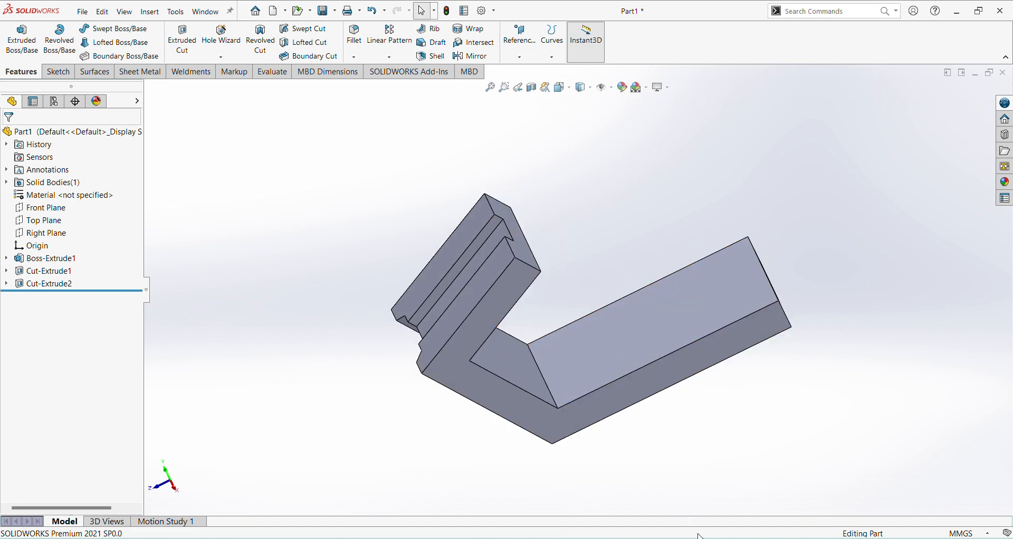
{"action": "key", "text": "alt+Tab"}
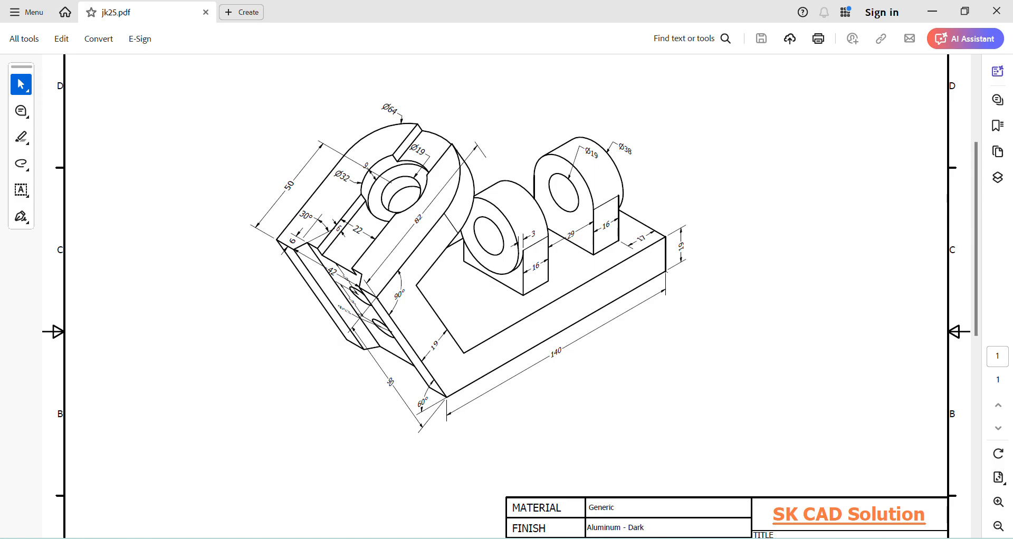
{"action": "key", "text": "alt+Tab"}
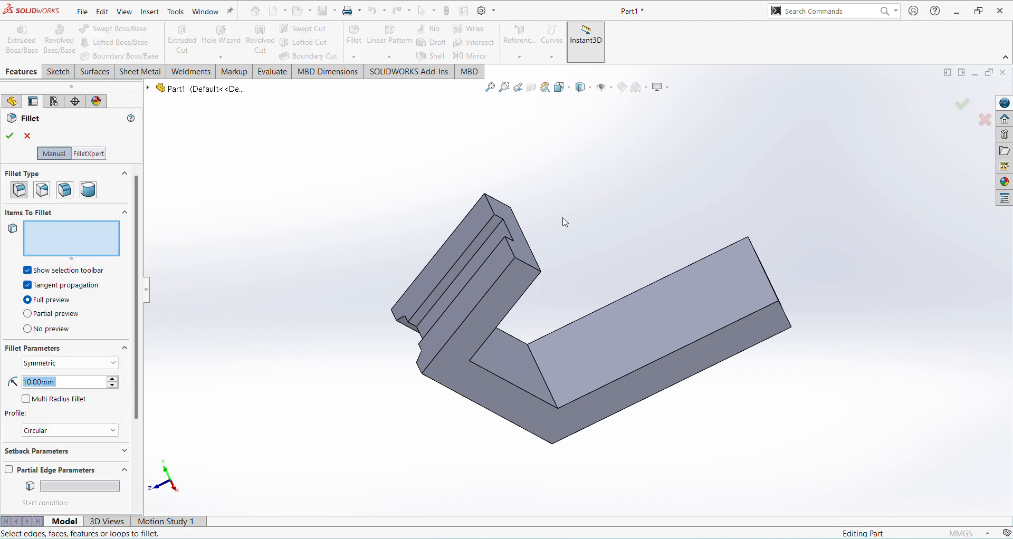
{"action": "type", "text": "32"}
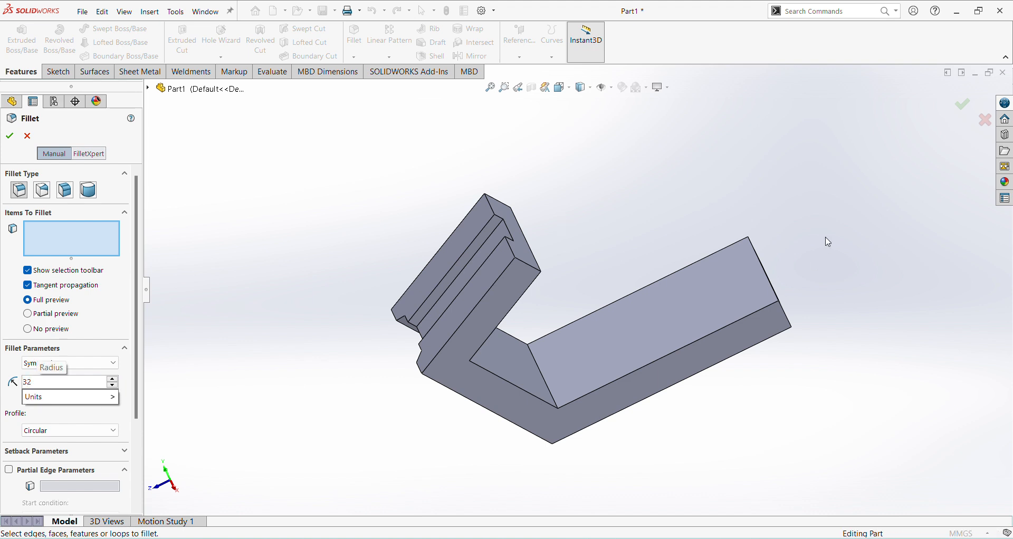
{"action": "left_click", "coordinate": [537, 273]}
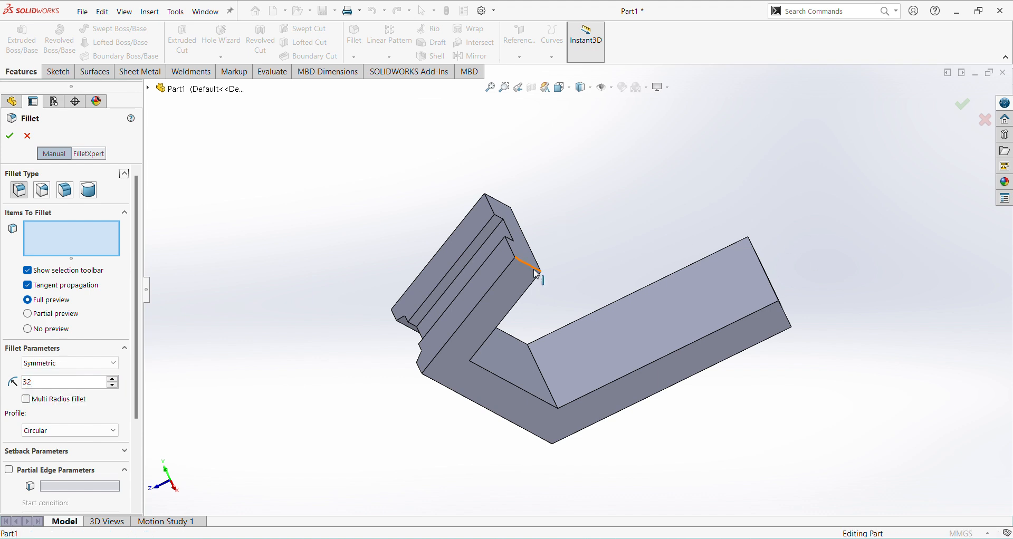
{"action": "left_click", "coordinate": [499, 202]}
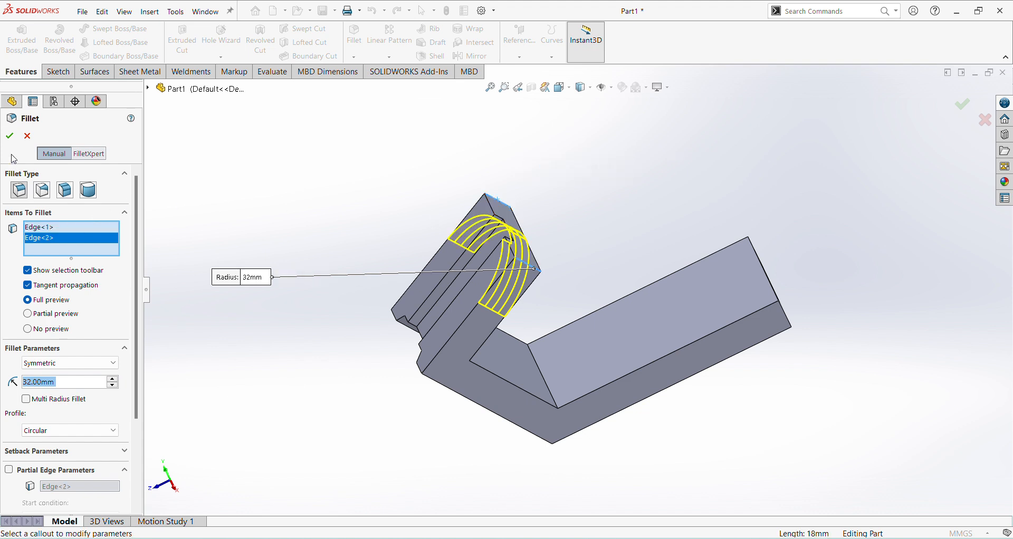
{"action": "left_click", "coordinate": [9, 136]}
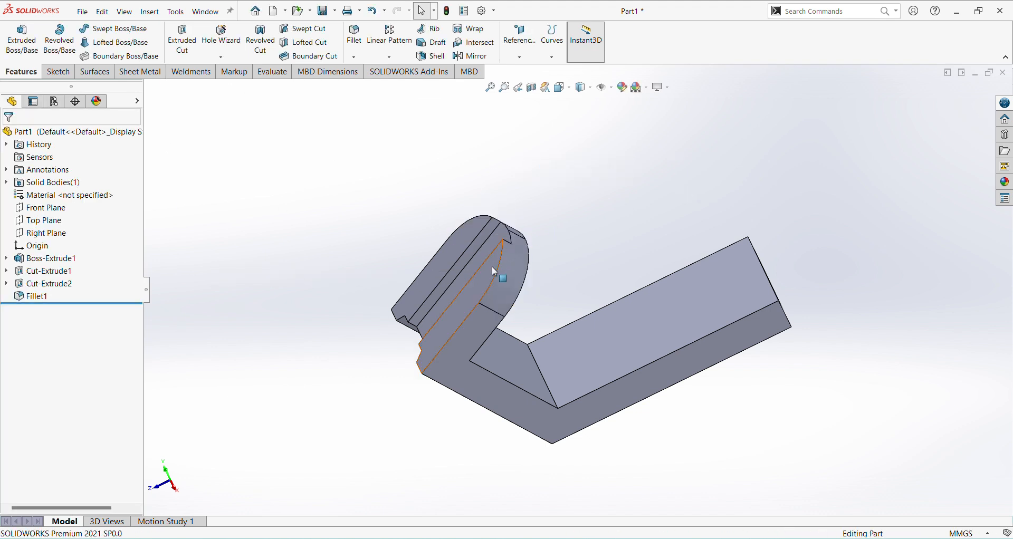
Step: Start a sketch on the rounded arm's flat face beside the rectangular slot and consult the hole diameters in the jk25.pdf drawing
{"action": "middle_click_drag", "start_coordinate": [494, 271], "coordinate": [550, 295]}
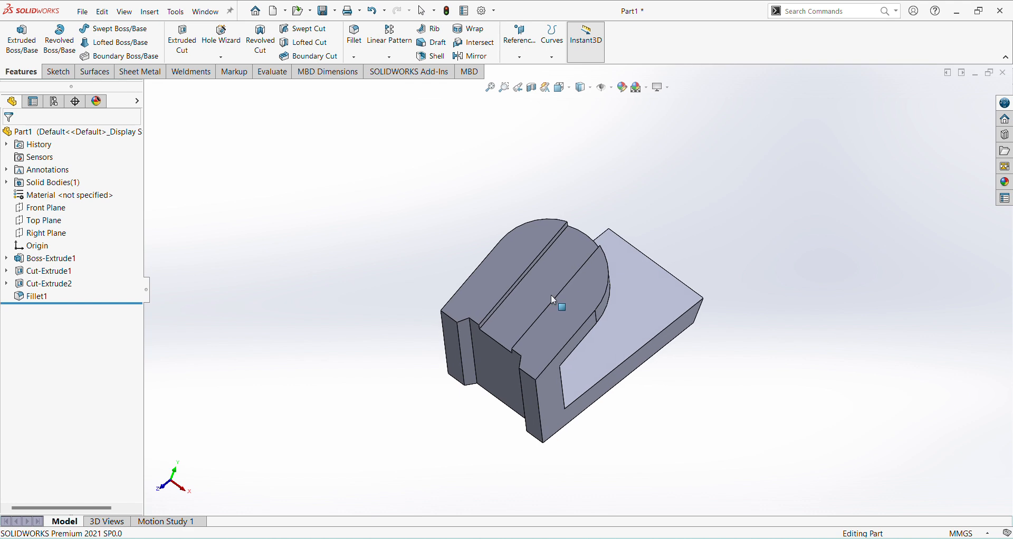
{"action": "left_click", "coordinate": [541, 237]}
{"action": "left_click", "coordinate": [585, 203]}
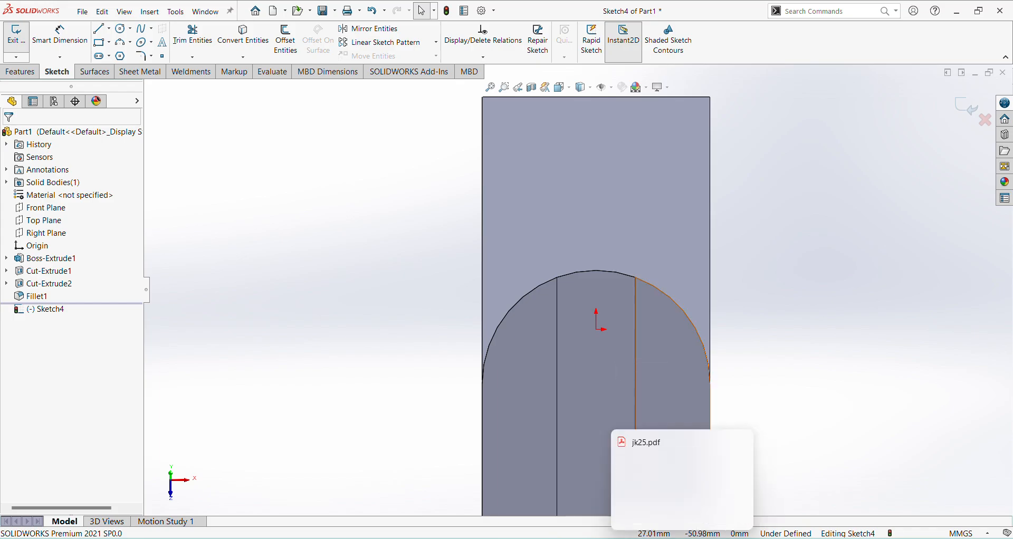
{"action": "left_click", "coordinate": [697, 486]}
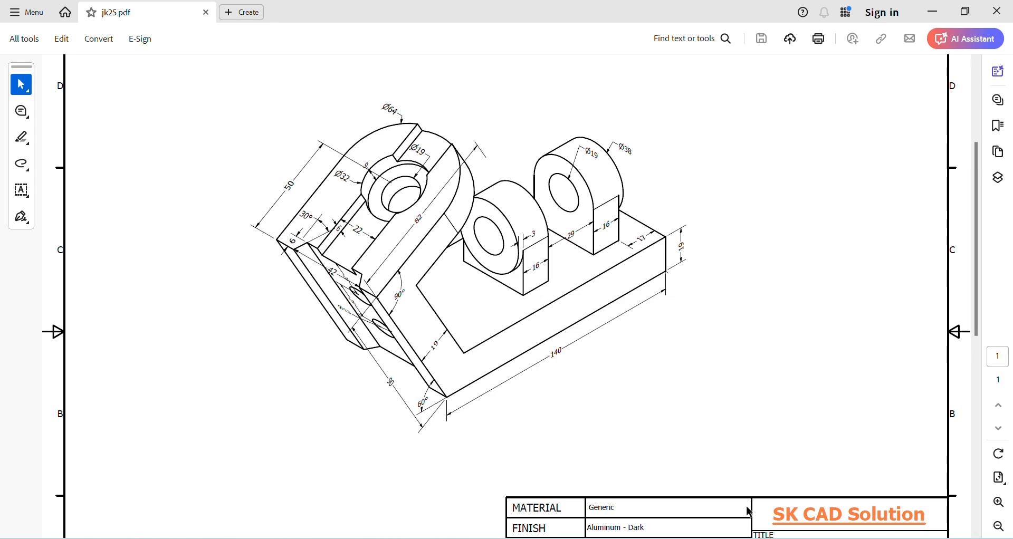
{"action": "left_click", "coordinate": [704, 488]}
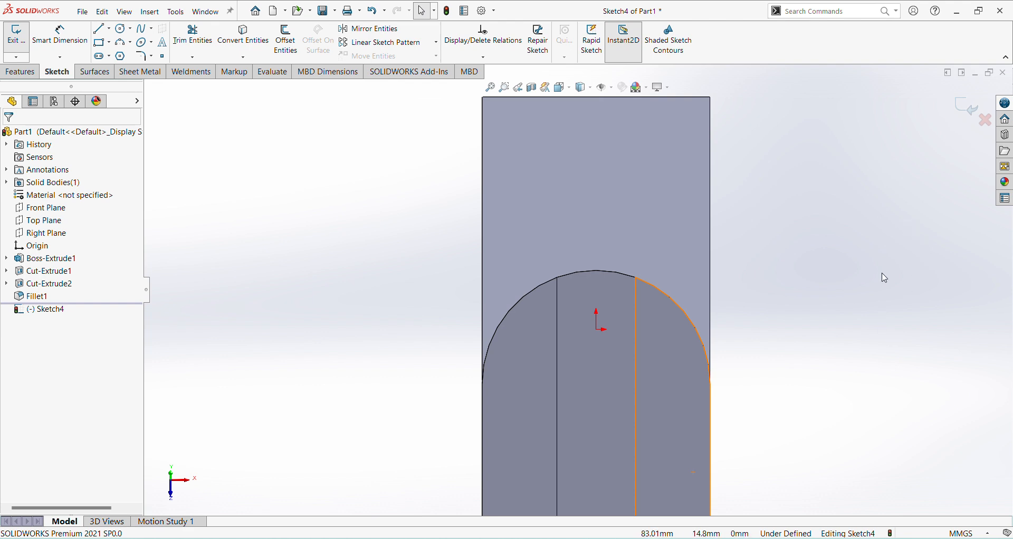
Step: Draw two concentric circles with radii of about 6 and 14.5 mm, centred on the arm's rounded end
{"action": "left_click", "coordinate": [122, 29]}
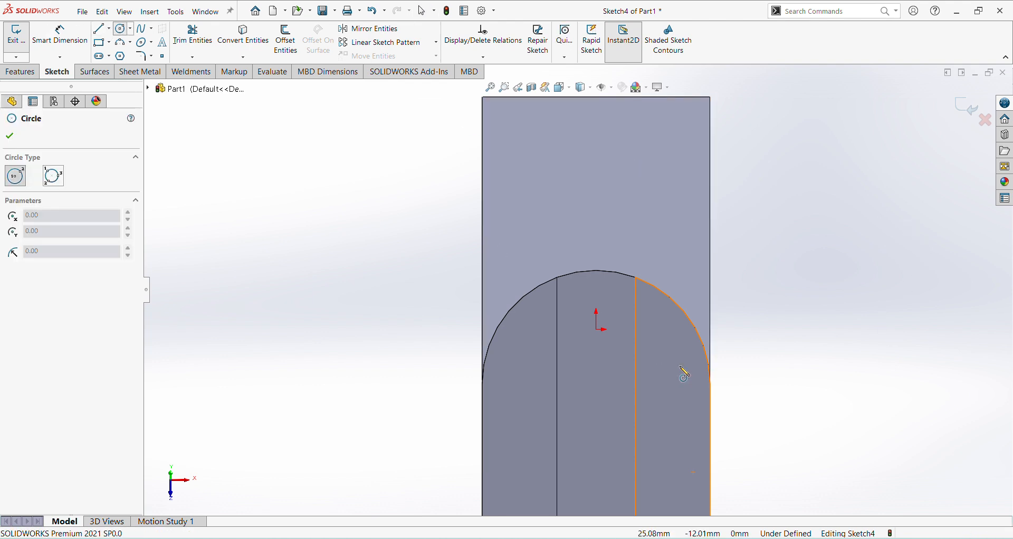
{"action": "left_click", "coordinate": [597, 384]}
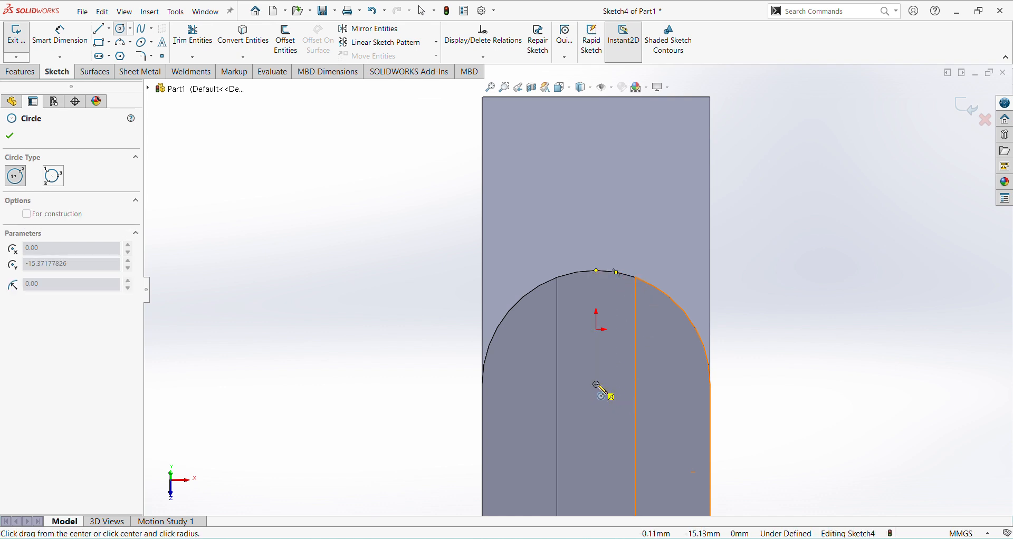
{"action": "left_click", "coordinate": [608, 410]}
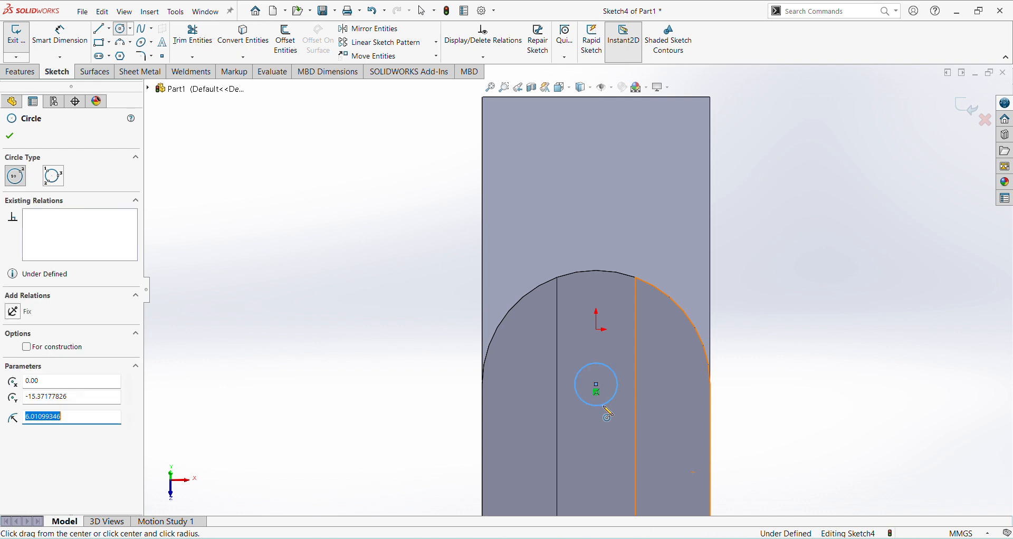
{"action": "left_click", "coordinate": [596, 385]}
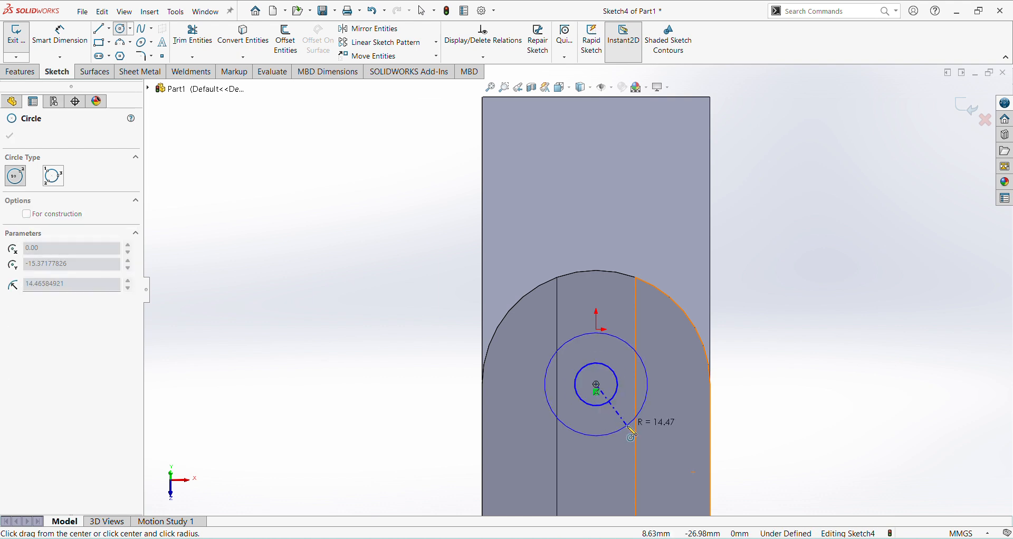
{"action": "left_click", "coordinate": [636, 417]}
Step: Dimension the inner circle on the arm's rounded end to a diameter of 19 mm
{"action": "right_click", "coordinate": [702, 417]}
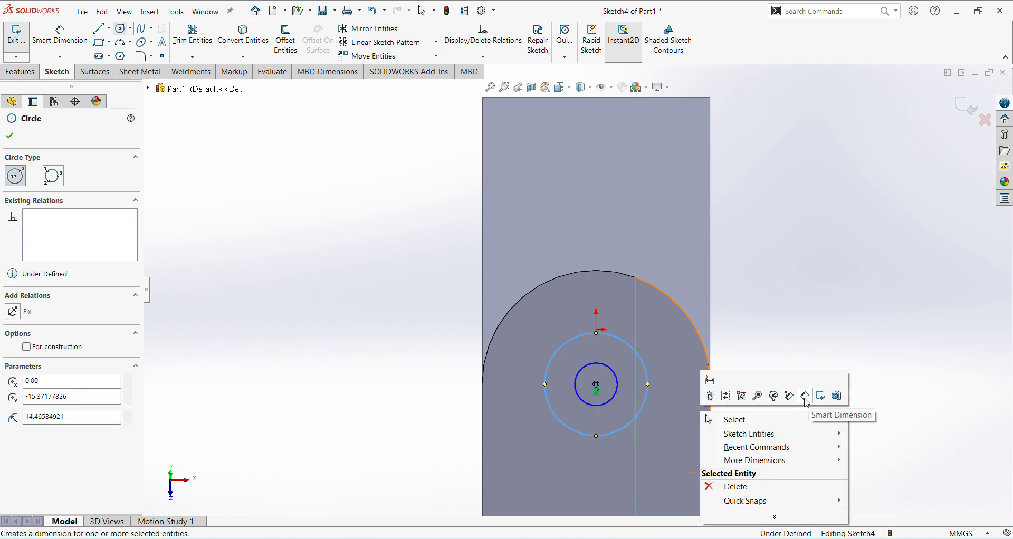
{"action": "left_click", "coordinate": [805, 396]}
{"action": "left_click", "coordinate": [613, 370]}
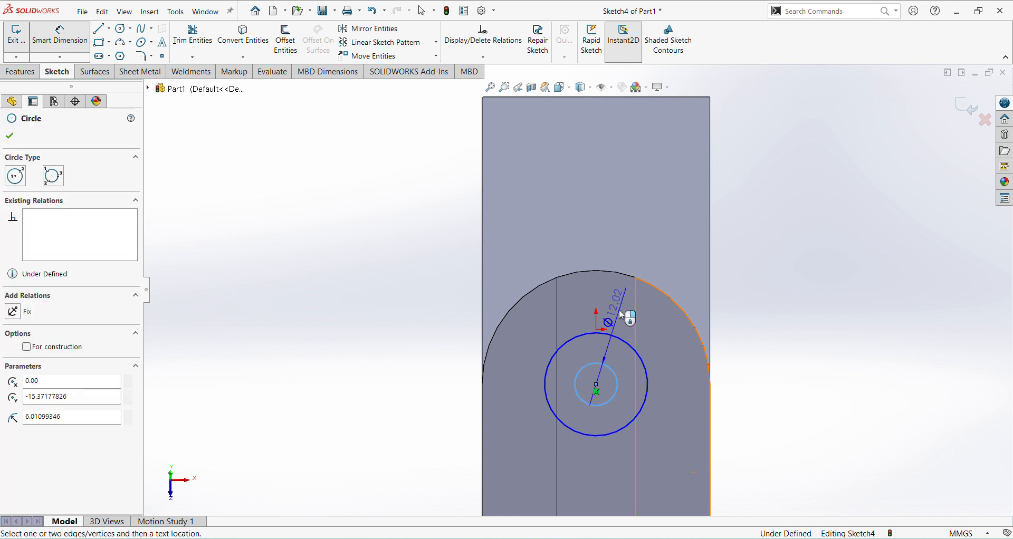
{"action": "left_click", "coordinate": [641, 331]}
{"action": "type", "text": "19"}
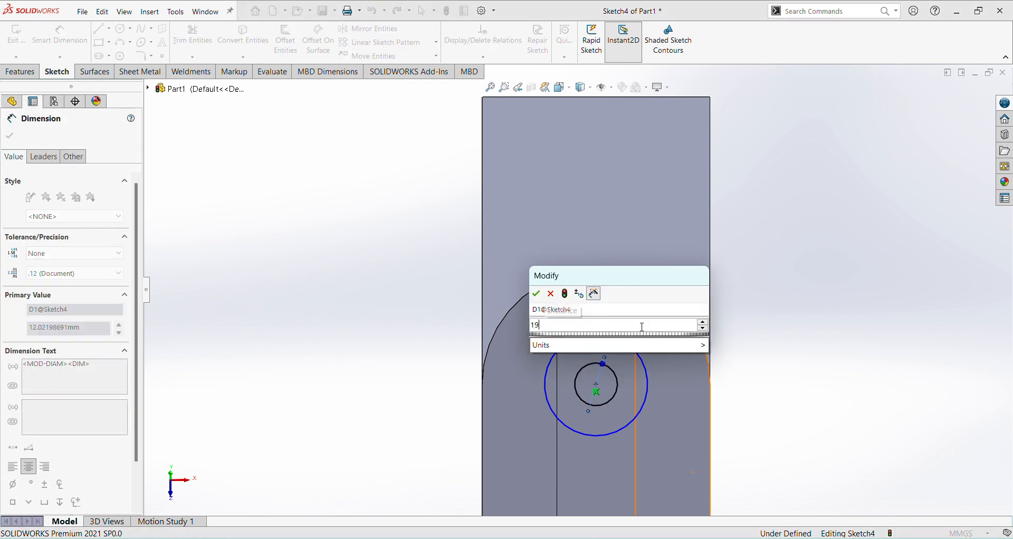
{"action": "key", "text": "Return"}
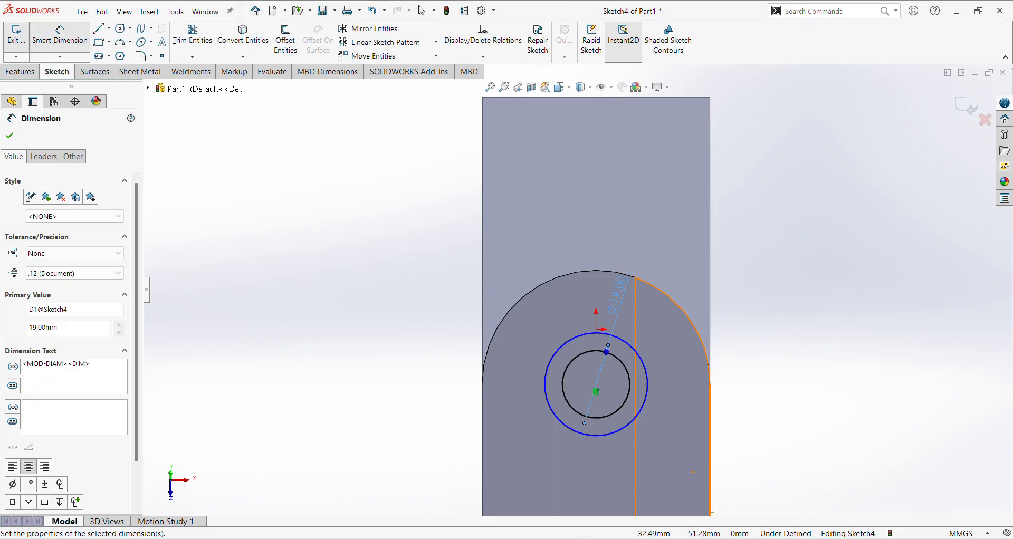
Step: Check the outer diameter in the jk25.pdf drawing, dimension the outer circle to 32 mm, and finish the sketch
{"action": "key", "text": "alt+Tab"}
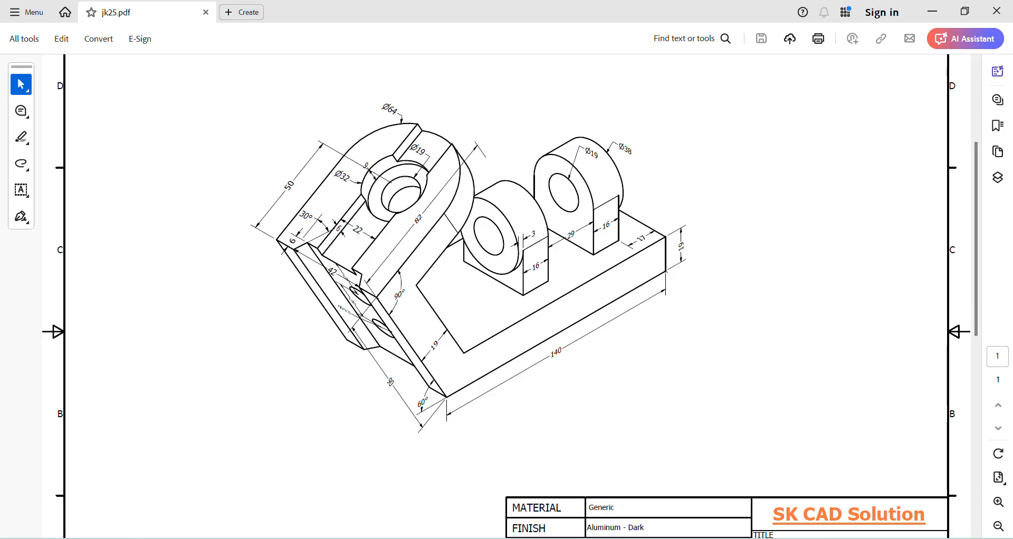
{"action": "key", "text": "alt+Tab"}
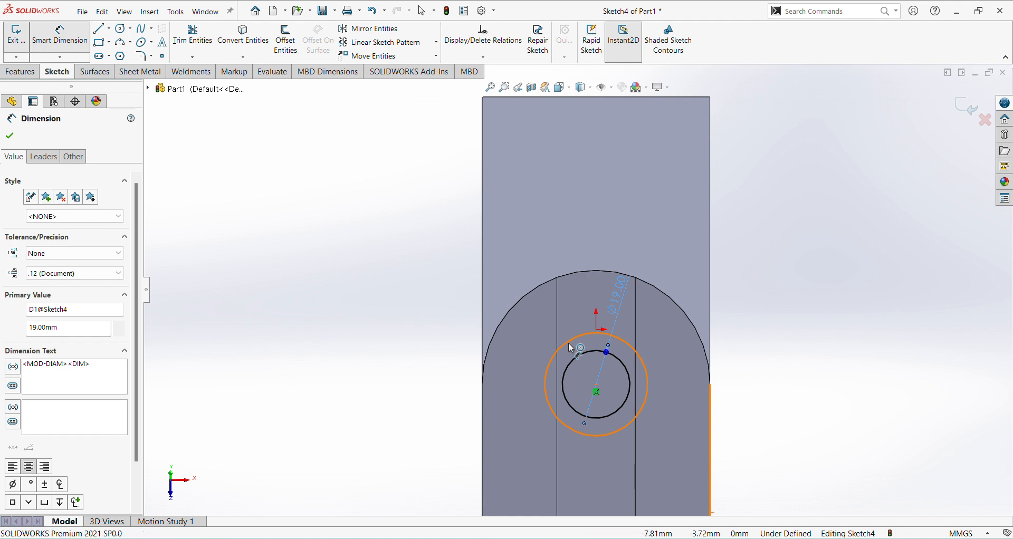
{"action": "left_click", "coordinate": [560, 348]}
{"action": "left_click", "coordinate": [541, 331]}
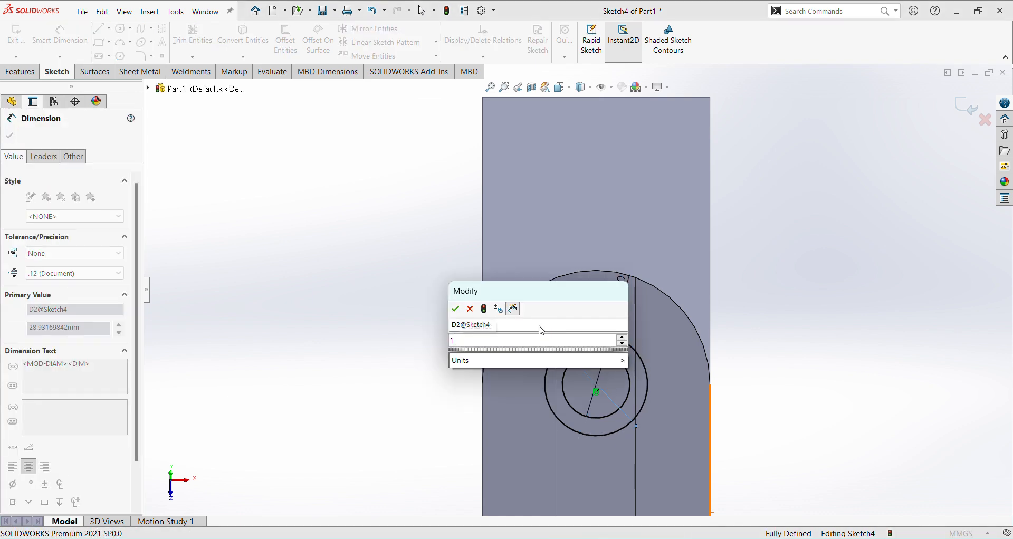
{"action": "type", "text": "32"}
{"action": "key", "text": "Return"}
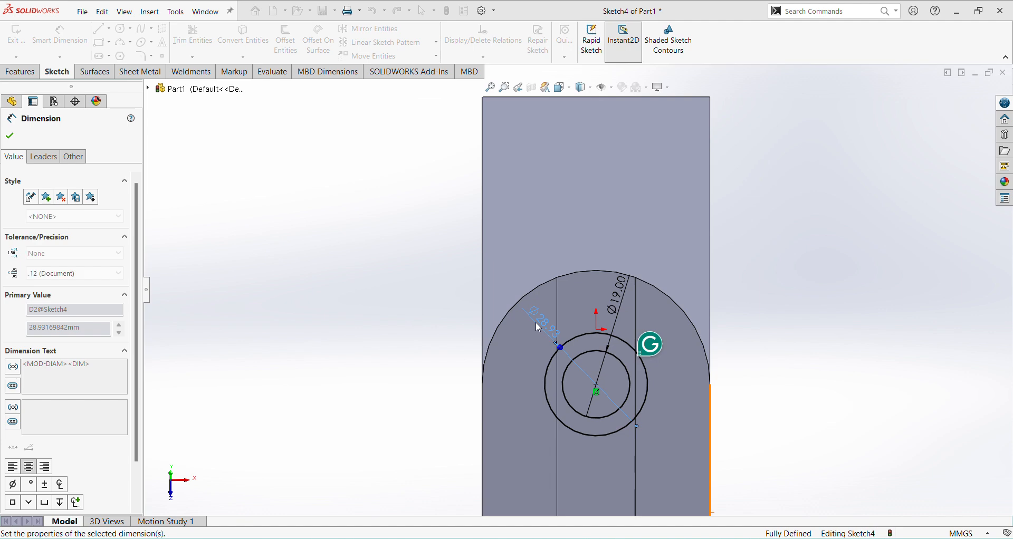
{"action": "left_click", "coordinate": [967, 107]}
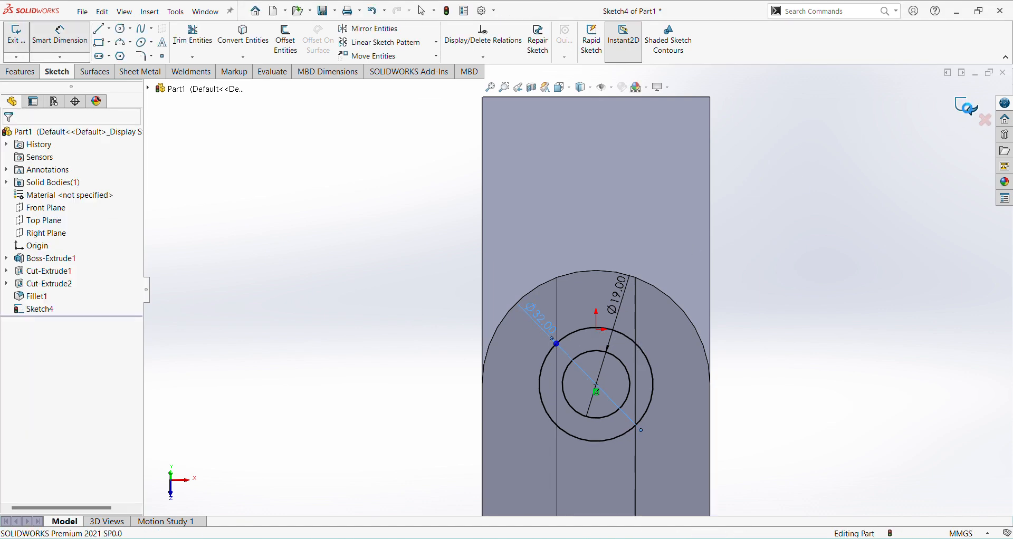
Step: Cut-extrude the ring between the two concentric circles to a blind depth of 9 mm into the inclined arm
{"action": "middle_click_drag", "start_coordinate": [711, 381], "coordinate": [642, 355]}
{"action": "left_click", "coordinate": [179, 40]}
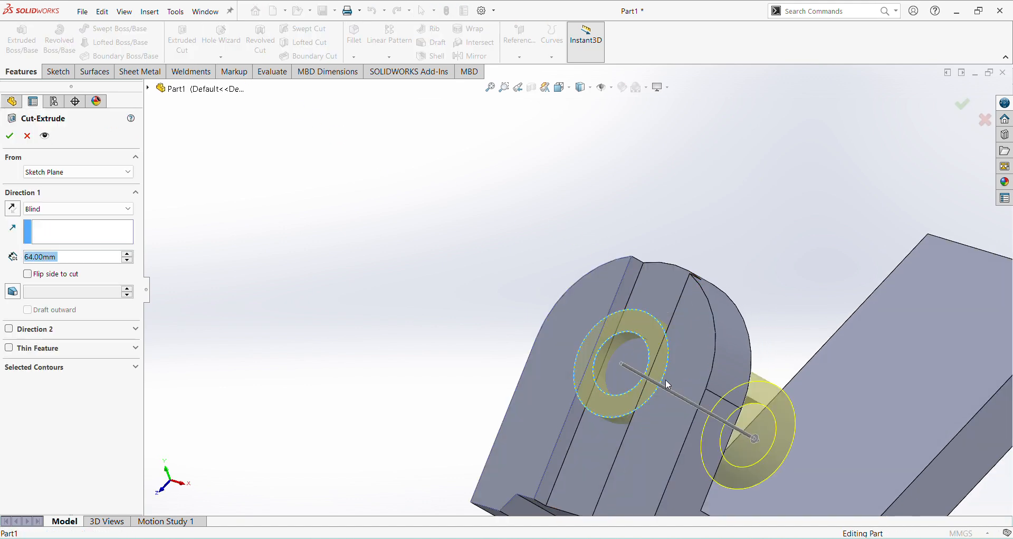
{"action": "middle_click_drag", "start_coordinate": [607, 327], "coordinate": [582, 333]}
{"action": "left_click_drag", "start_coordinate": [57, 258], "coordinate": [15, 256]}
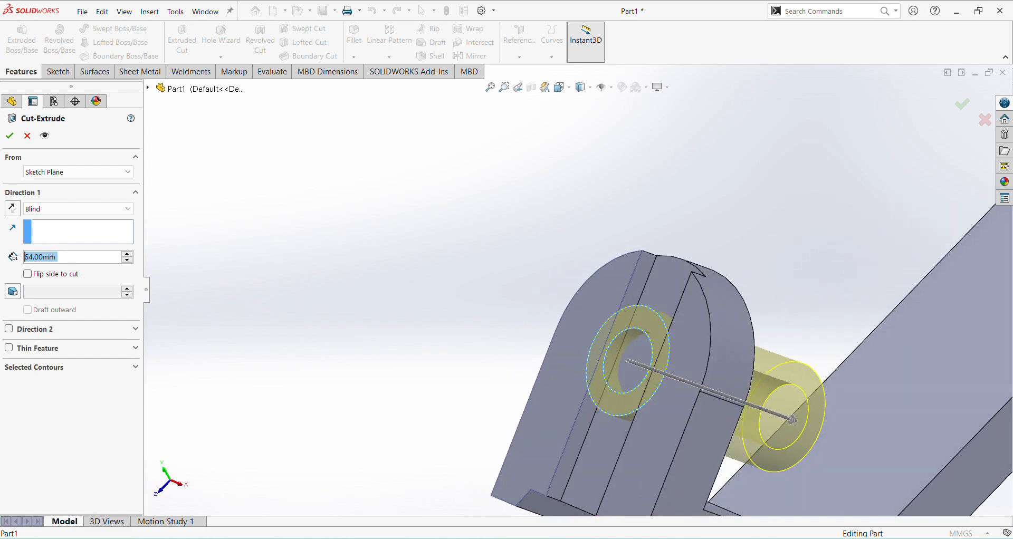
{"action": "type", "text": "6"}
{"action": "key", "text": "Return"}
{"action": "key", "text": "Return"}
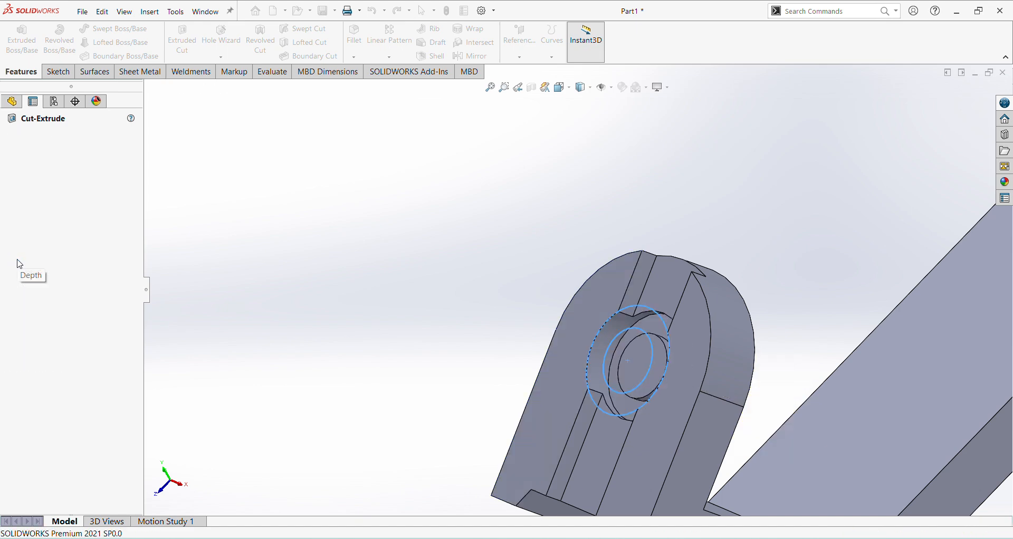
{"action": "left_click", "coordinate": [389, 274]}
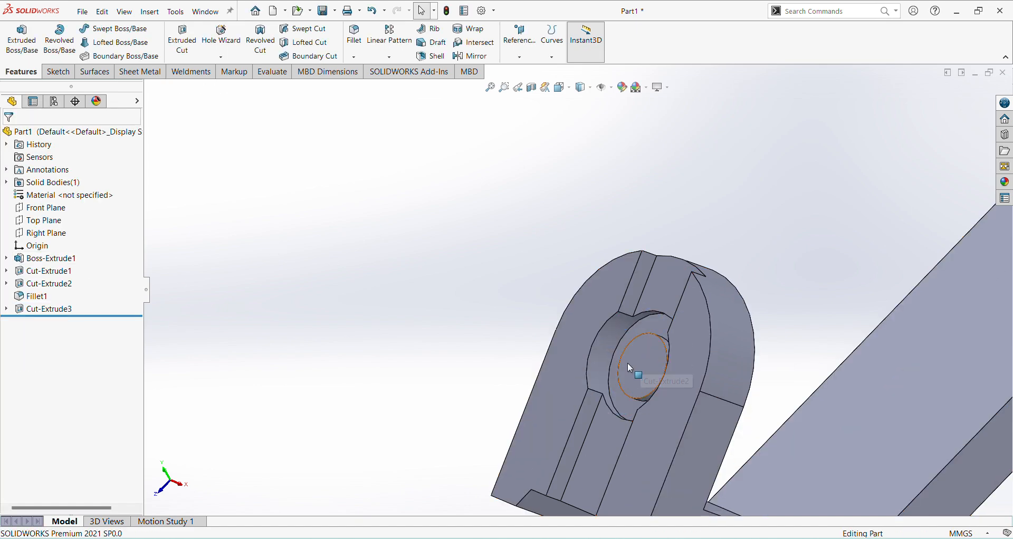
{"action": "left_click", "coordinate": [632, 363]}
{"action": "left_click", "coordinate": [521, 361]}
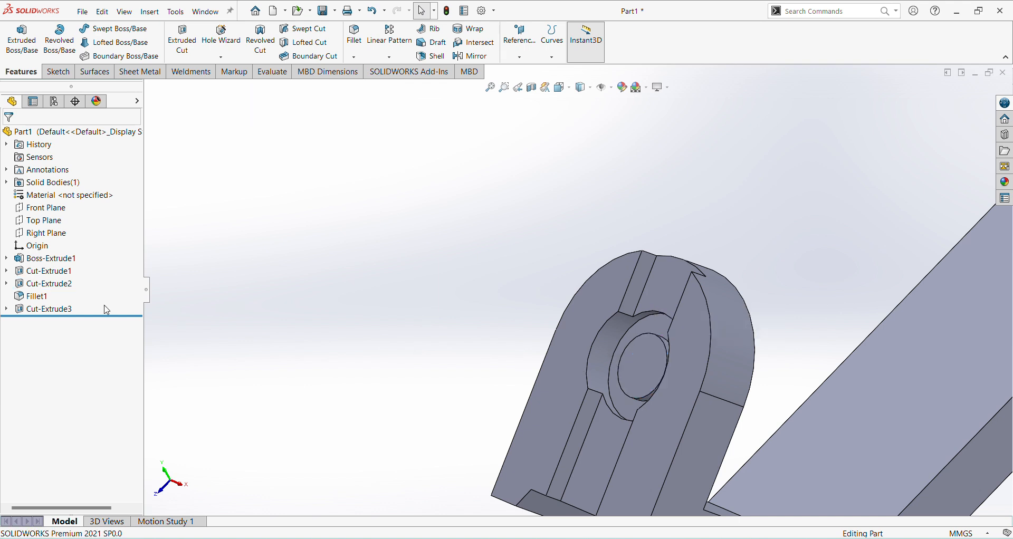
{"action": "left_click", "coordinate": [6, 309]}
{"action": "left_click", "coordinate": [53, 323]}
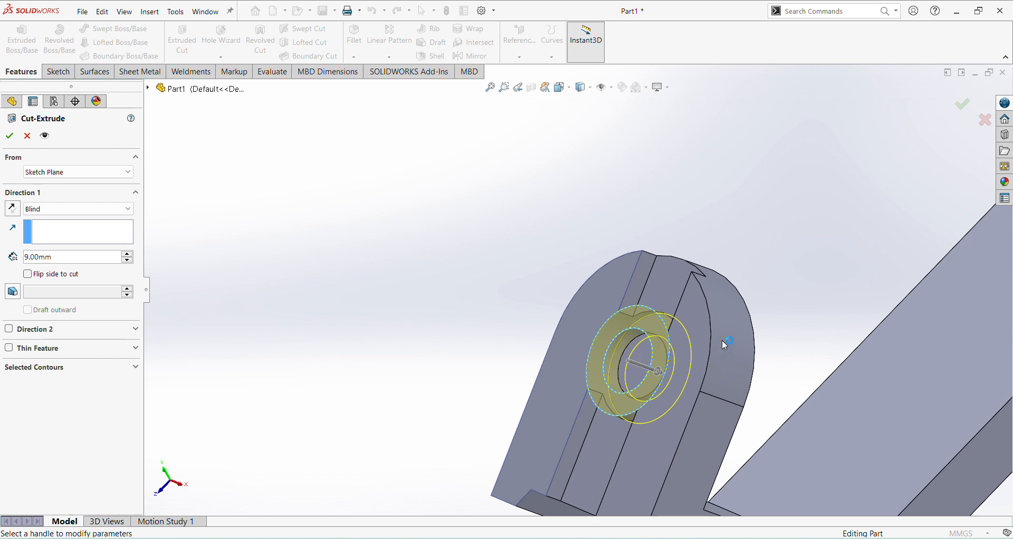
{"action": "middle_click_drag", "start_coordinate": [715, 383], "coordinate": [755, 378]}
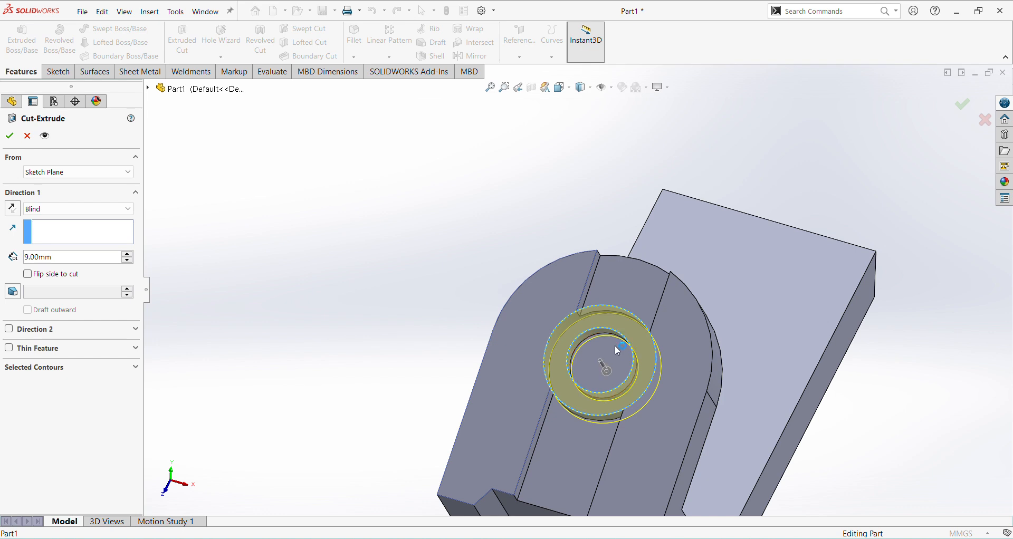
{"action": "mouse_move", "coordinate": [619, 355]}
{"action": "middle_mouse_down"}
{"action": "mouse_move", "coordinate": [605, 364]}
{"action": "mouse_move", "coordinate": [601, 354]}
{"action": "middle_mouse_up"}
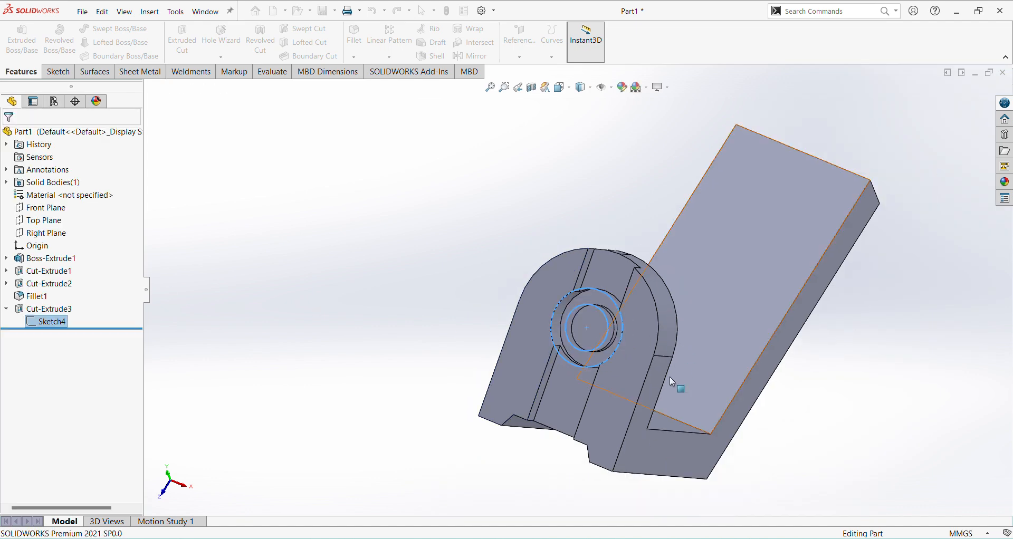
{"action": "middle_click_drag", "start_coordinate": [670, 376], "coordinate": [677, 352]}
{"action": "left_click", "coordinate": [471, 269]}
Step: Start a sketch on the arm's flat face beside the slot, convert the recess's 19 mm circular edge into it, and finish the sketch
{"action": "mouse_move", "coordinate": [612, 344]}
{"action": "middle_mouse_down"}
{"action": "mouse_move", "coordinate": [623, 326]}
{"action": "mouse_move", "coordinate": [616, 361]}
{"action": "middle_mouse_up"}
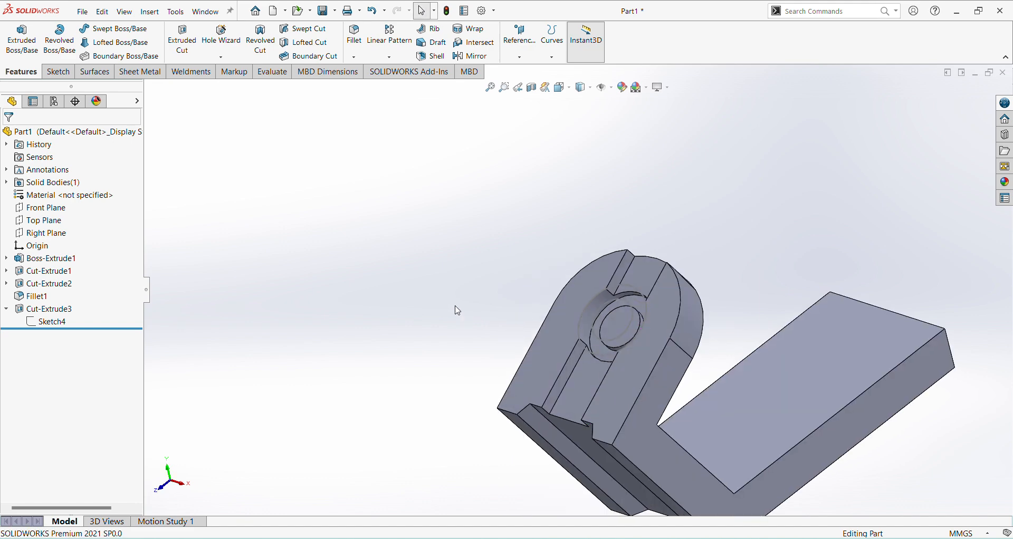
{"action": "left_click", "coordinate": [571, 304]}
{"action": "left_click", "coordinate": [625, 278]}
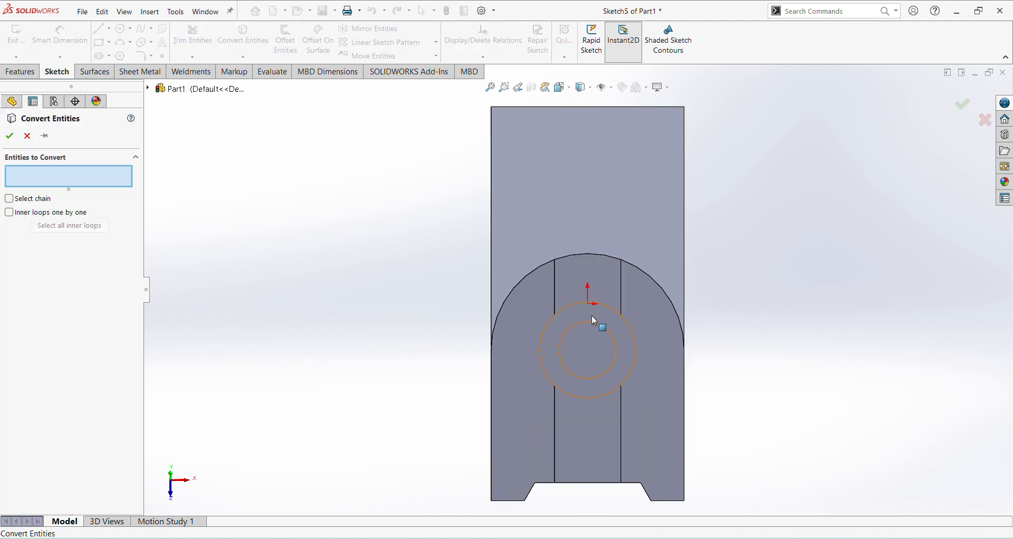
{"action": "left_click", "coordinate": [596, 328]}
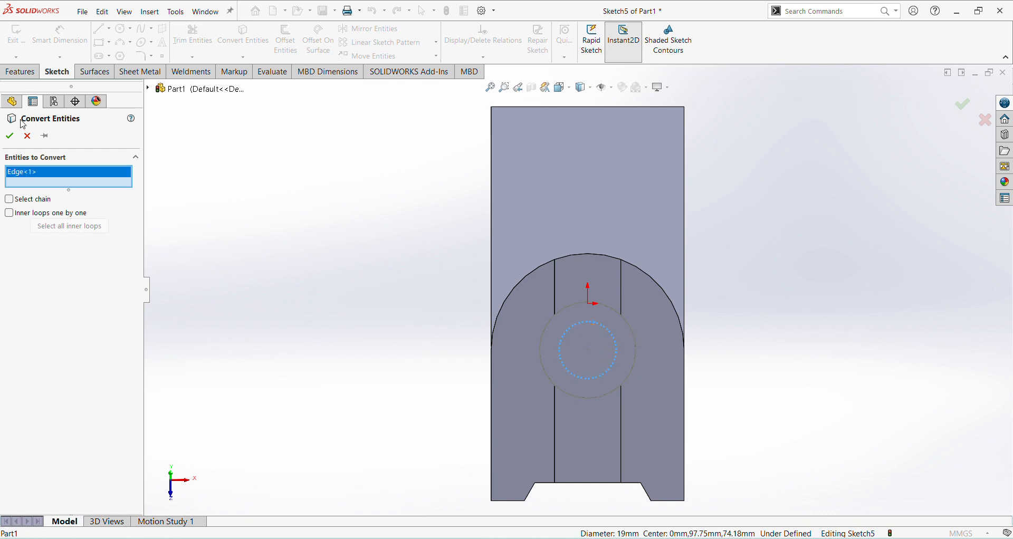
{"action": "left_click", "coordinate": [16, 136]}
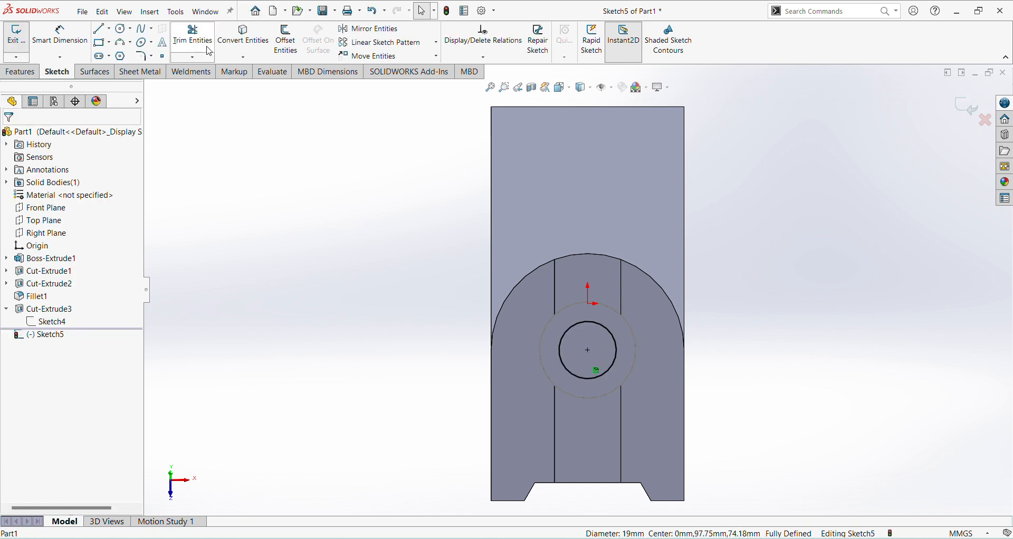
{"action": "left_click", "coordinate": [966, 108]}
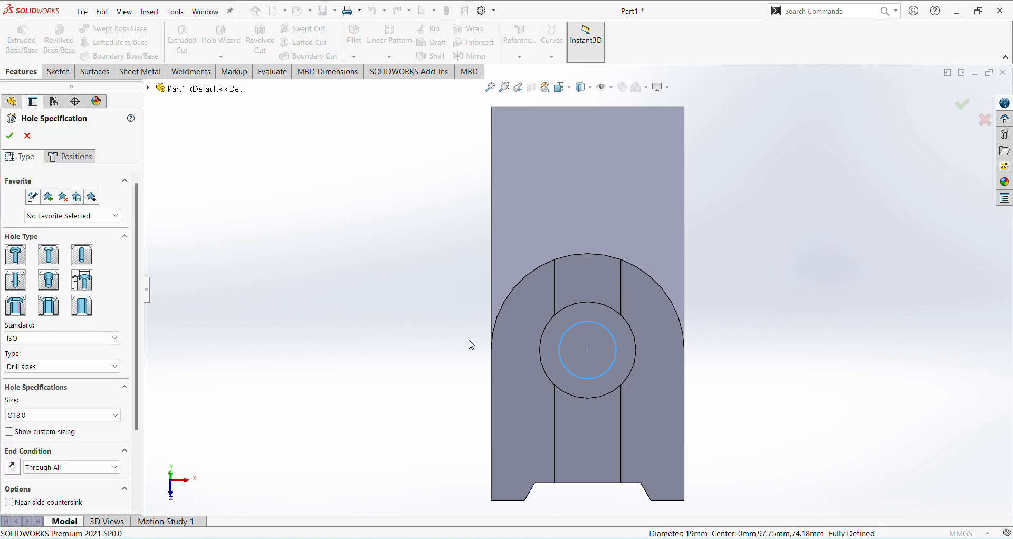
Step: Cut-extrude the converted 19 mm circle with the Up To Next end condition to make the hole through the arm
{"action": "middle_click_drag", "start_coordinate": [468, 344], "coordinate": [403, 290]}
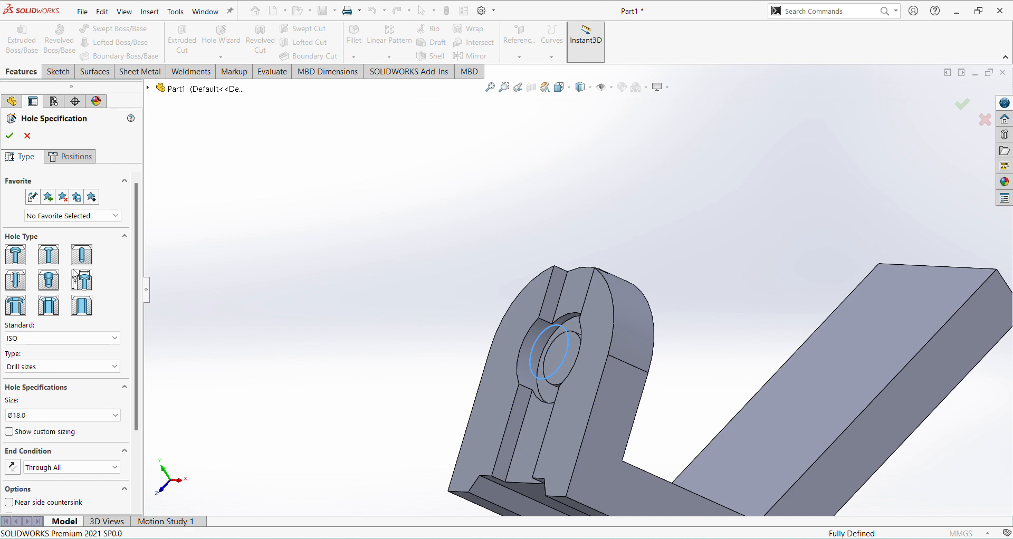
{"action": "left_click", "coordinate": [27, 137]}
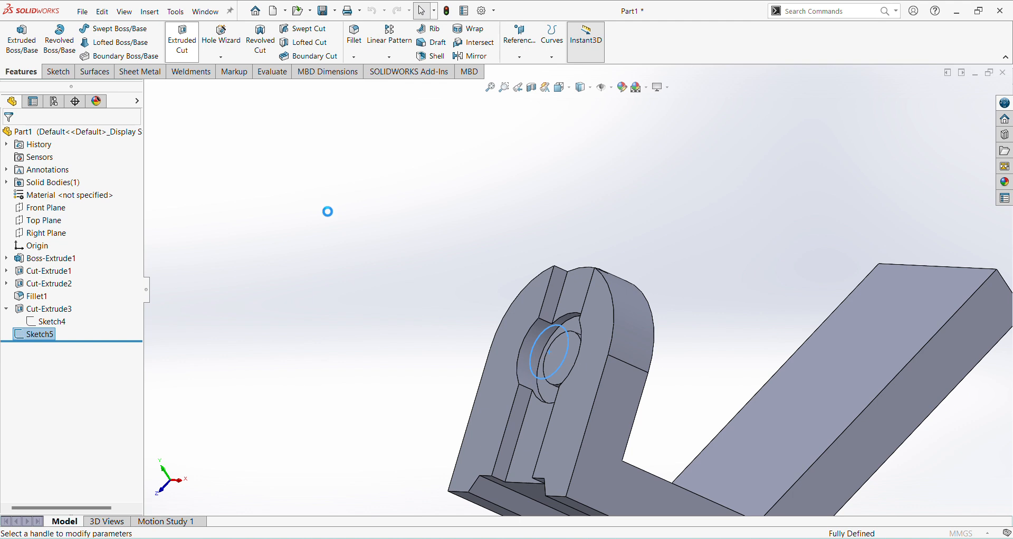
{"action": "left_click", "coordinate": [111, 209]}
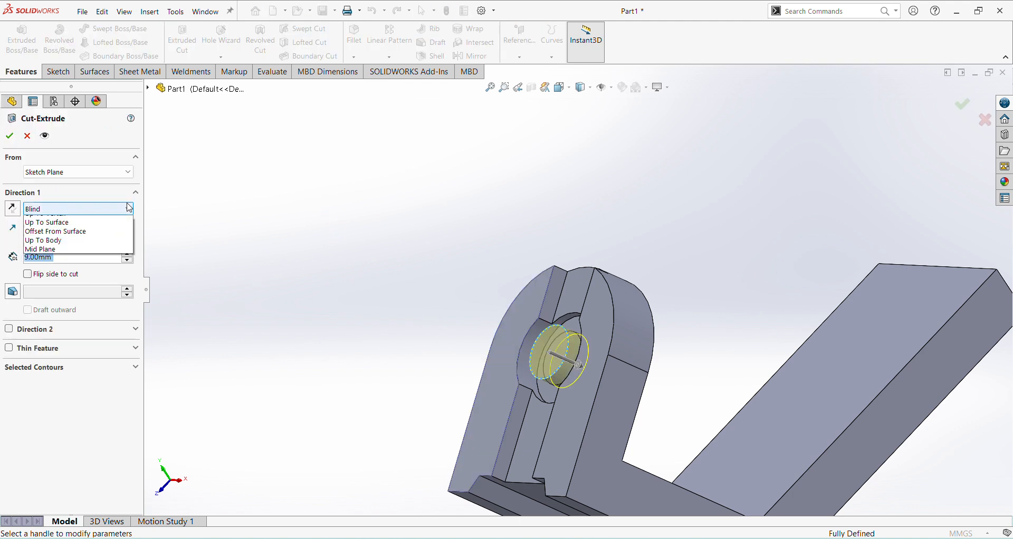
{"action": "left_click", "coordinate": [74, 248]}
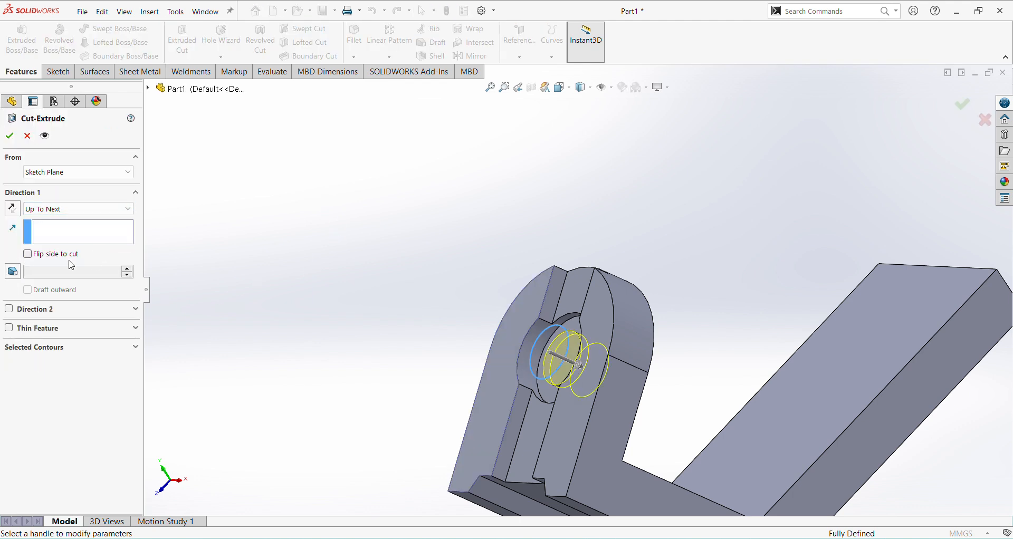
{"action": "left_click", "coordinate": [9, 137]}
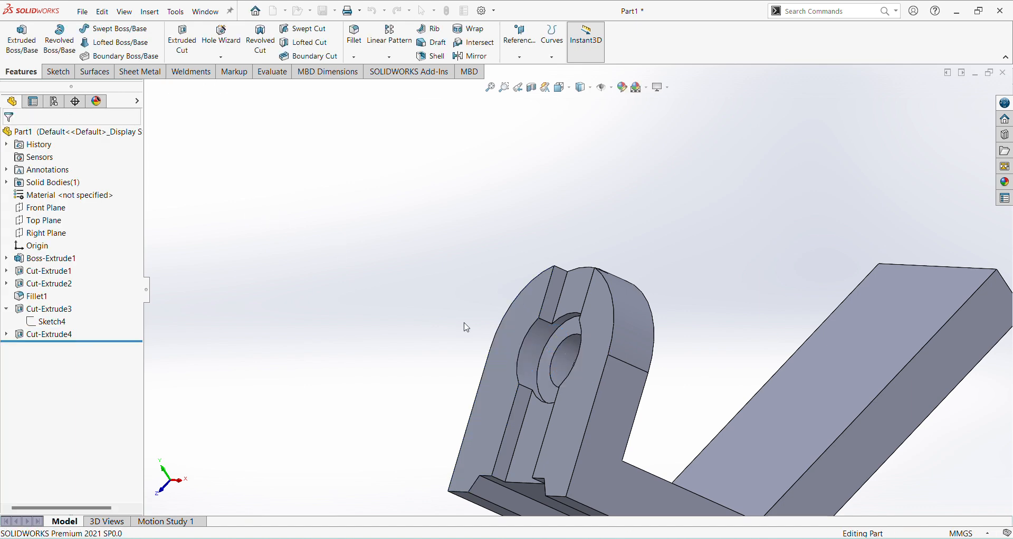
{"action": "middle_click_drag", "start_coordinate": [463, 323], "coordinate": [720, 232]}
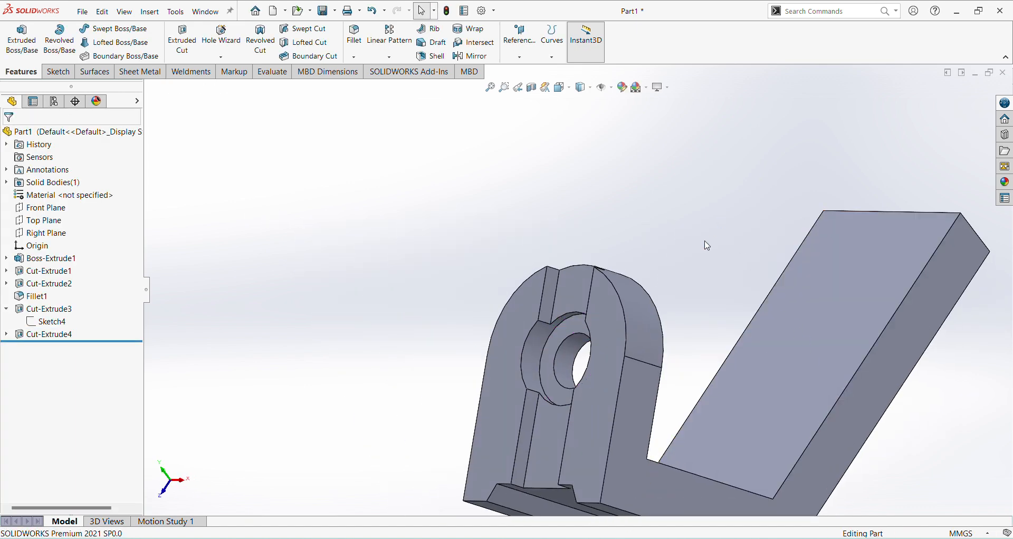
{"action": "middle_click_drag", "start_coordinate": [706, 283], "coordinate": [711, 249]}
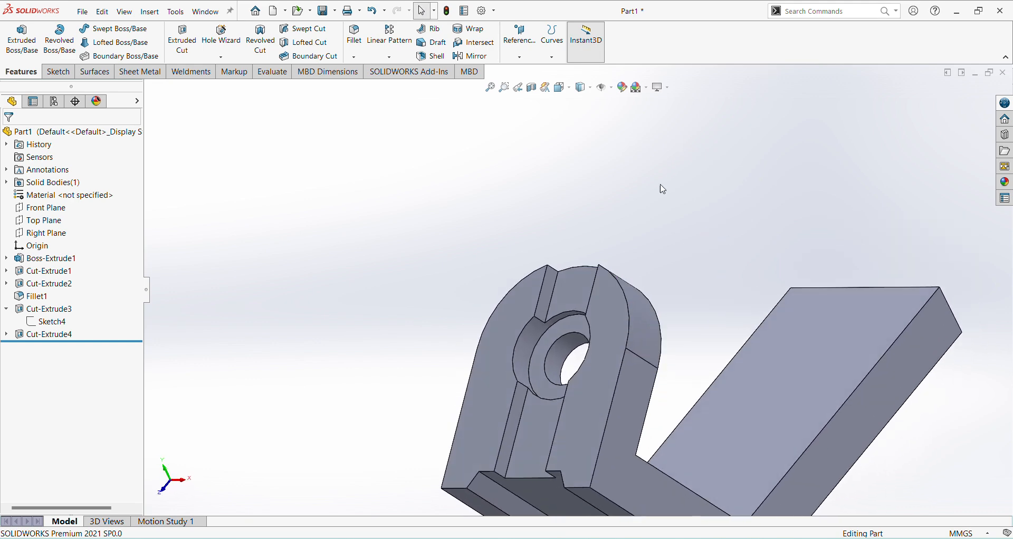
{"action": "middle_click_drag", "start_coordinate": [655, 228], "coordinate": [666, 281]}
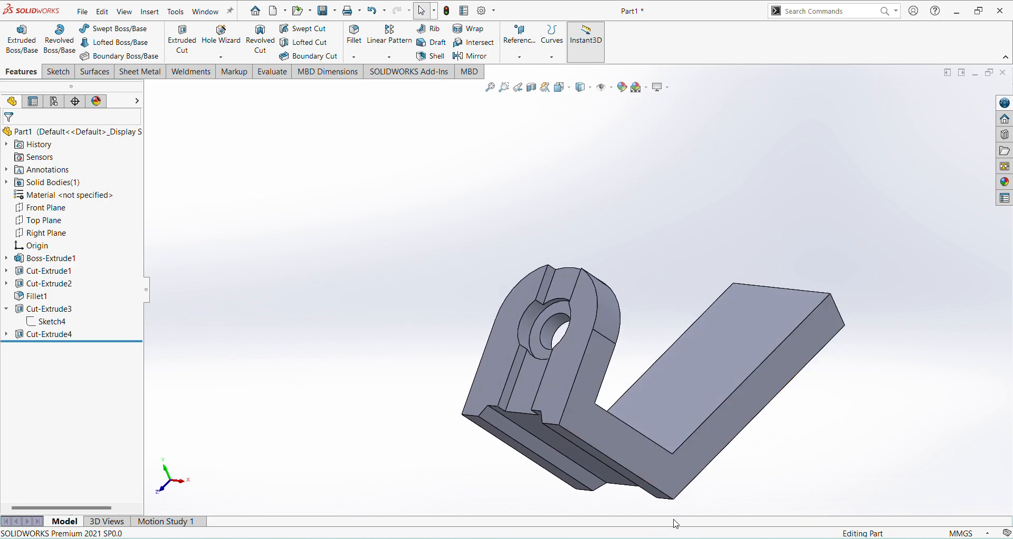
Step: Consult the small holes on the inclined side in the jk25.pdf drawing and start a sketch on the floor of the 42 mm wide channel
{"action": "key", "text": "alt+Tab"}
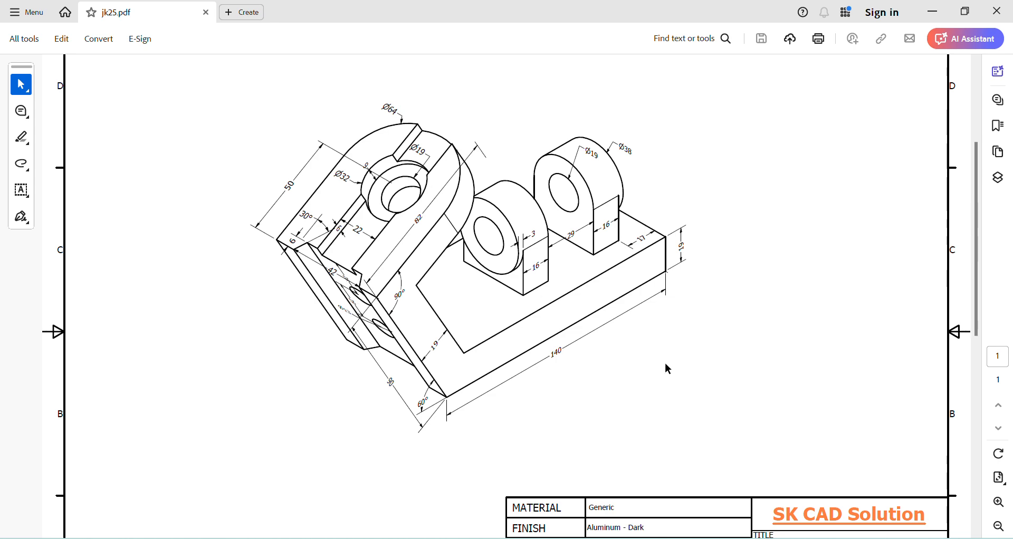
{"action": "left_click", "coordinate": [998, 503]}
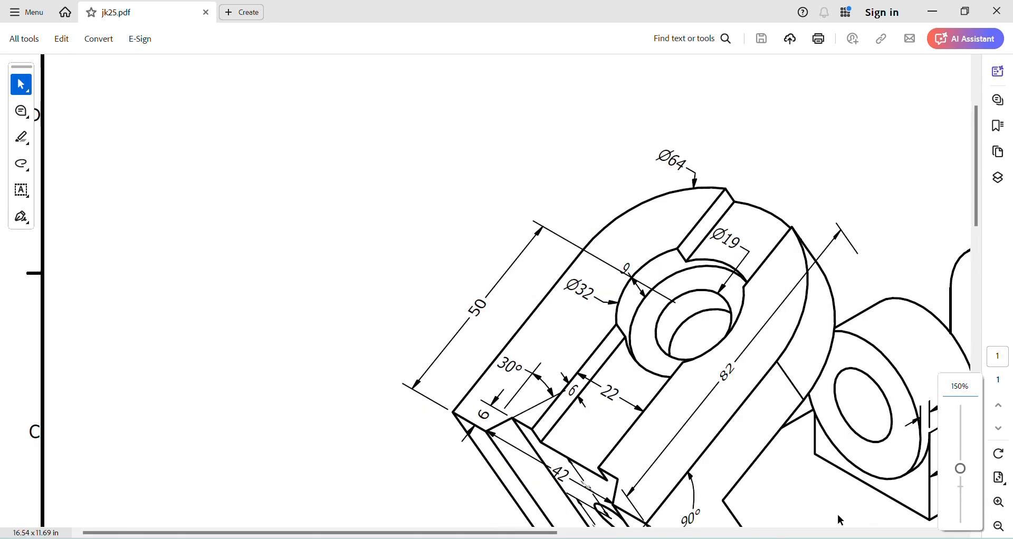
{"action": "scroll", "coordinate": [678, 412], "scroll_direction": "down", "scroll_amount": 4}
{"action": "scroll", "coordinate": [648, 408], "scroll_direction": "down", "scroll_amount": 2}
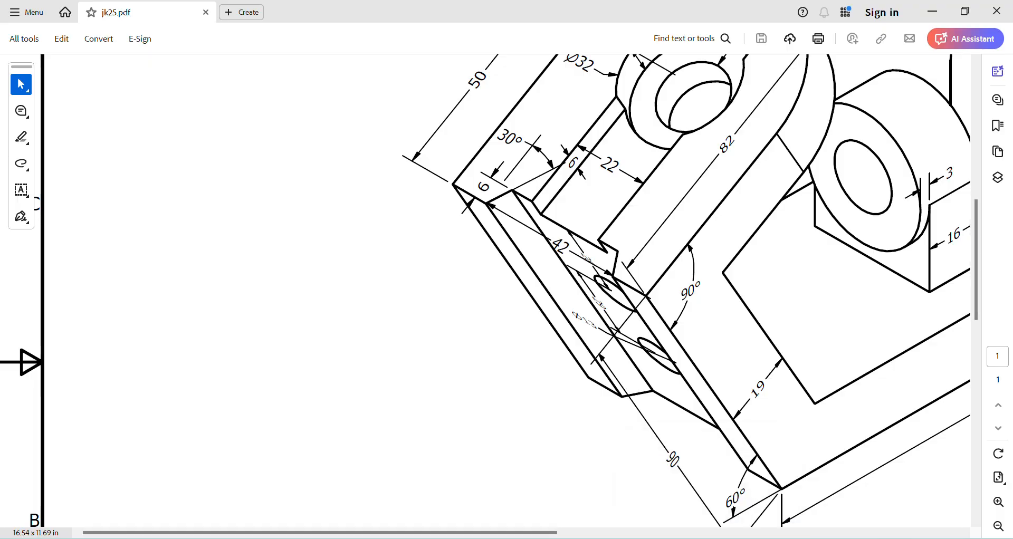
{"action": "left_click", "coordinate": [580, 538]}
{"action": "middle_click_drag", "start_coordinate": [591, 436], "coordinate": [601, 390]}
{"action": "left_click", "coordinate": [601, 392]}
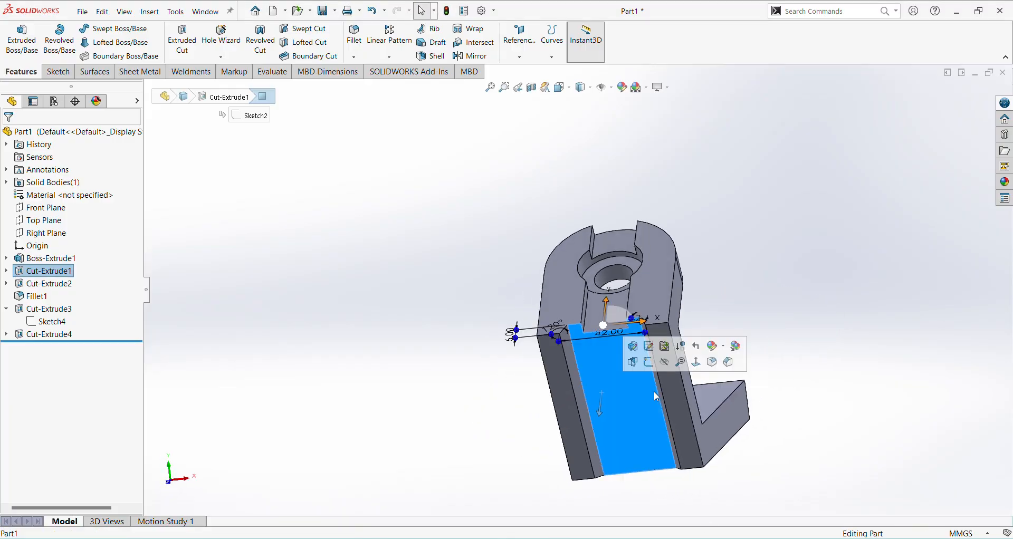
{"action": "left_click", "coordinate": [649, 346]}
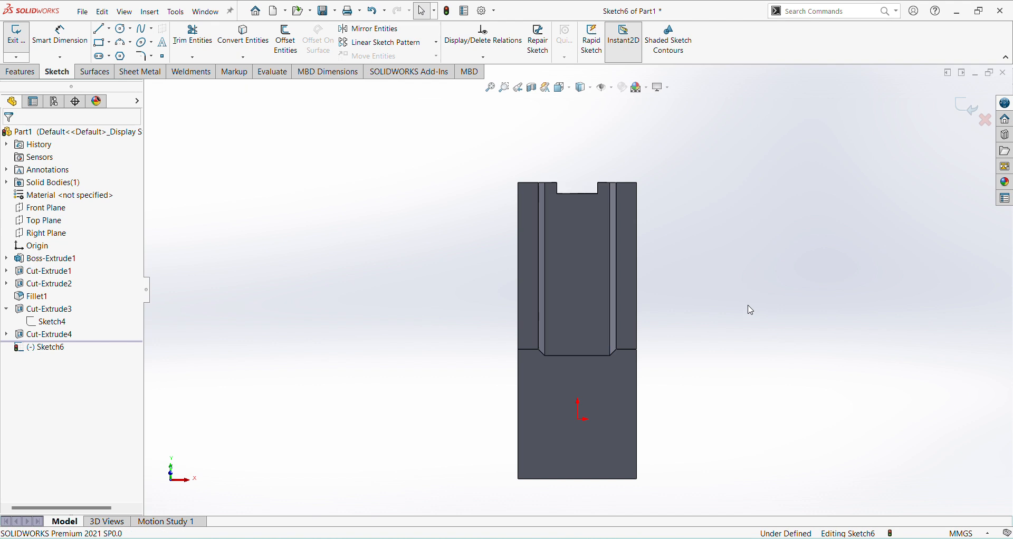
Step: Sketch two circles about 11.4 mm and 12.6 mm in diameter on the channel floor, one above the other in line with the origin
{"action": "scroll", "coordinate": [598, 194], "scroll_direction": "down", "scroll_amount": 2}
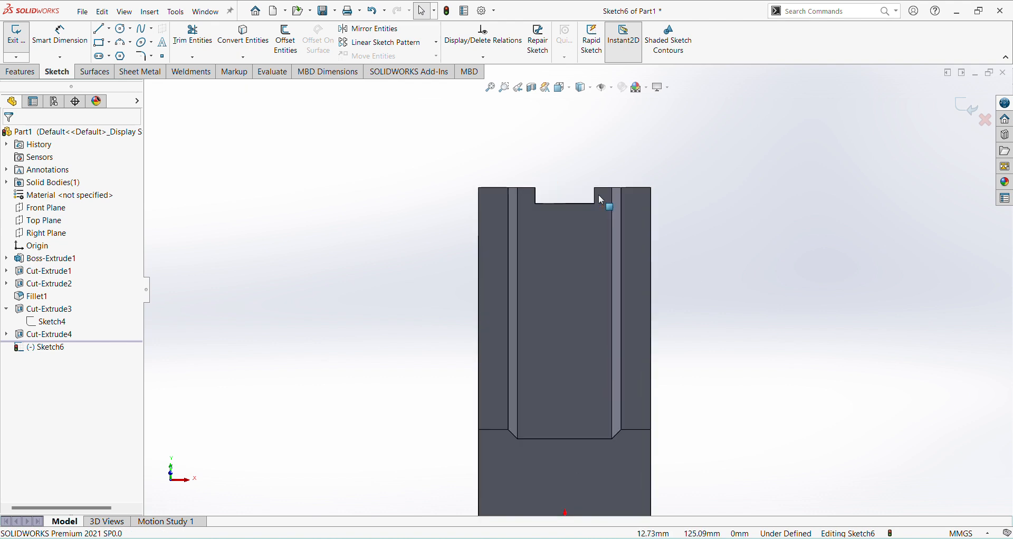
{"action": "left_click", "coordinate": [121, 31]}
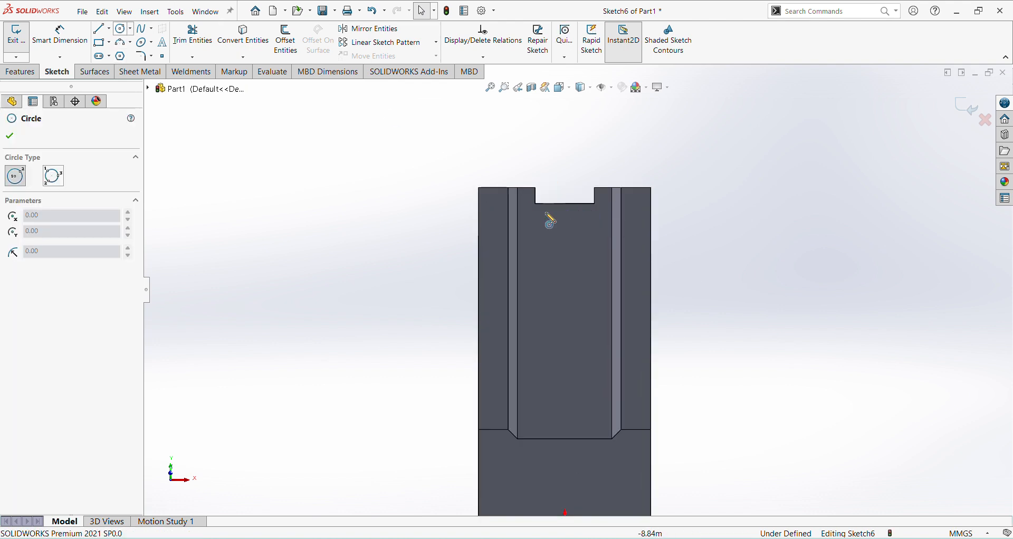
{"action": "left_click", "coordinate": [565, 275]}
{"action": "left_click", "coordinate": [576, 285]}
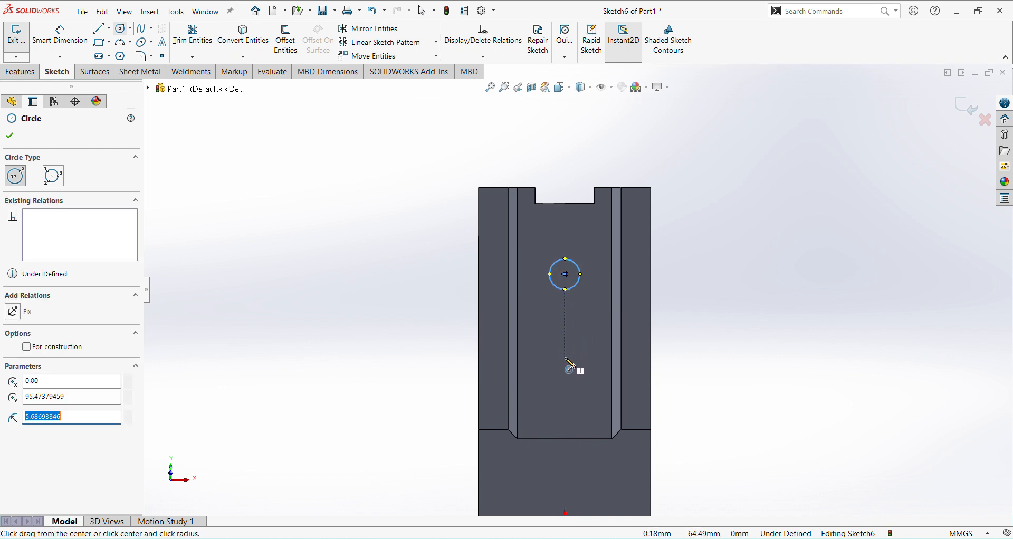
{"action": "left_click", "coordinate": [565, 357]}
{"action": "left_click", "coordinate": [576, 371]}
Step: Dimension the upper circle's centre 28 mm from the channel floor's upper edge
{"action": "right_click", "coordinate": [695, 369]}
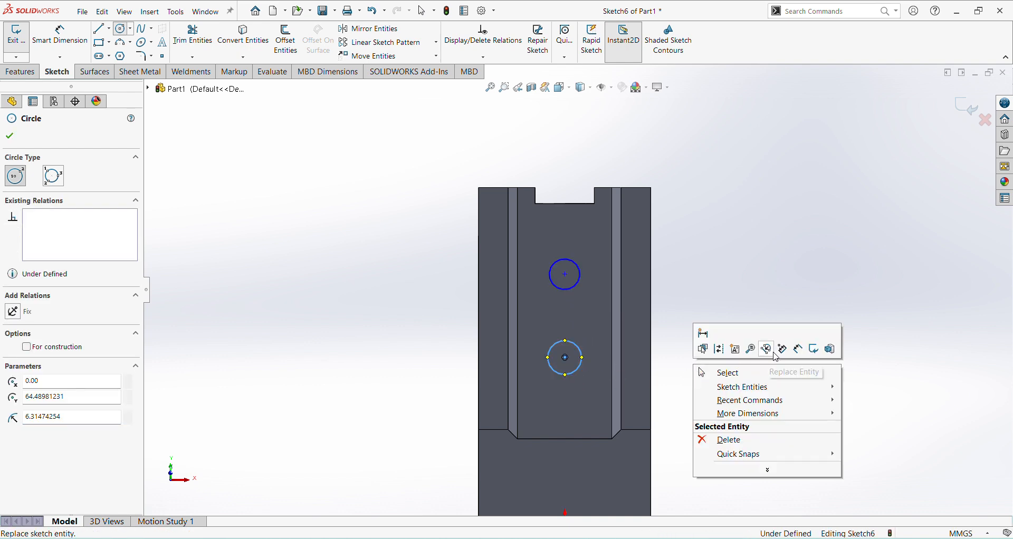
{"action": "left_click", "coordinate": [814, 349]}
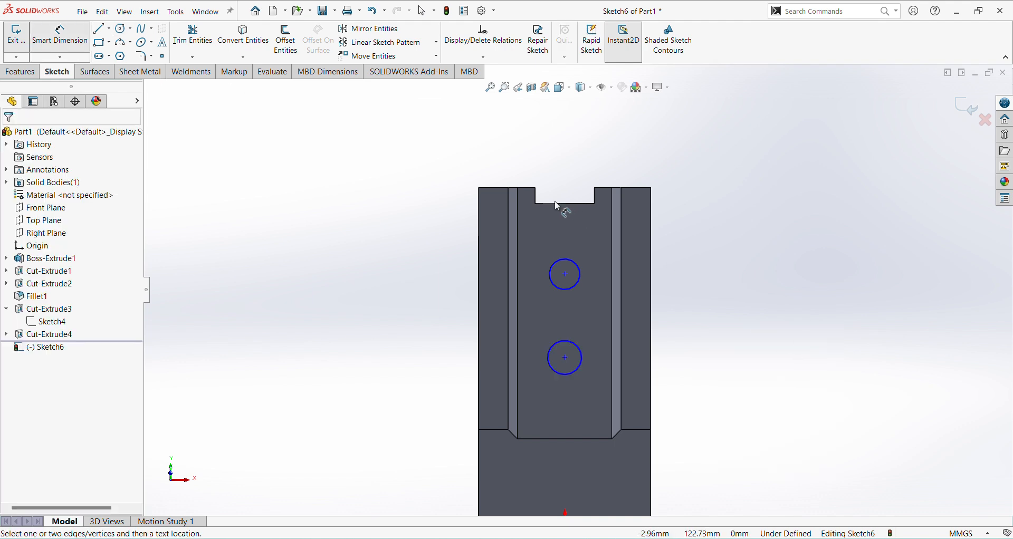
{"action": "left_click", "coordinate": [529, 189]}
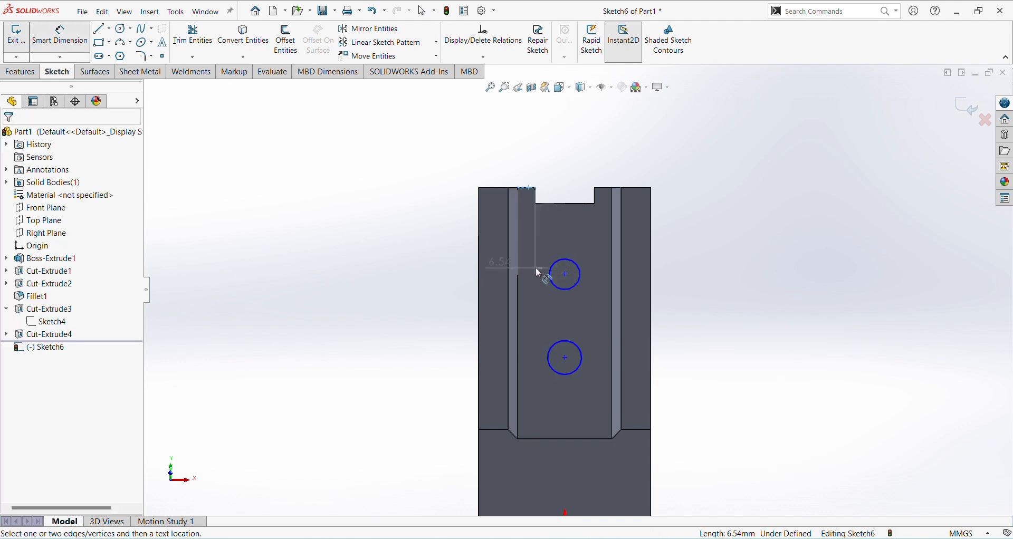
{"action": "left_click", "coordinate": [565, 273]}
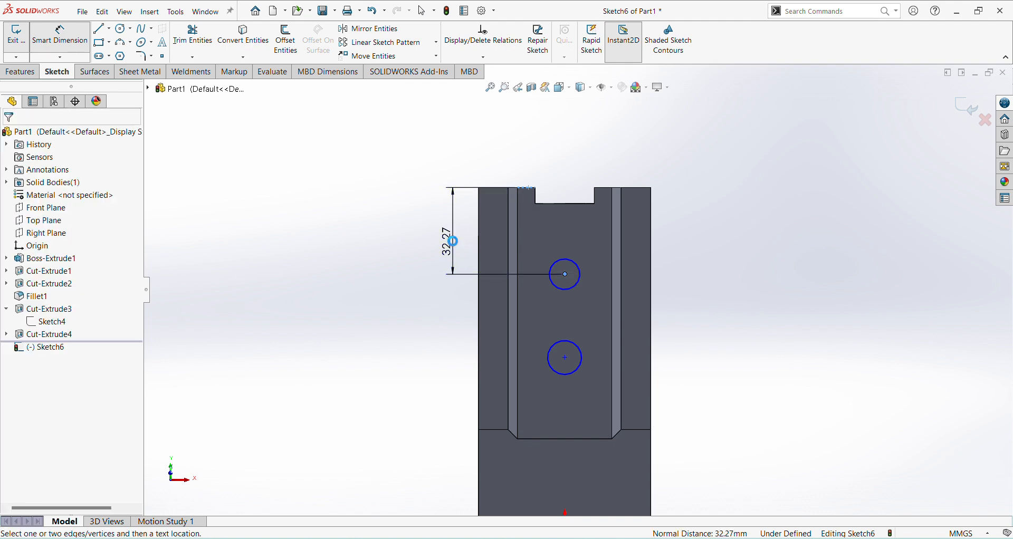
{"action": "left_click", "coordinate": [452, 243]}
{"action": "type", "text": "28"}
{"action": "key", "text": "Return"}
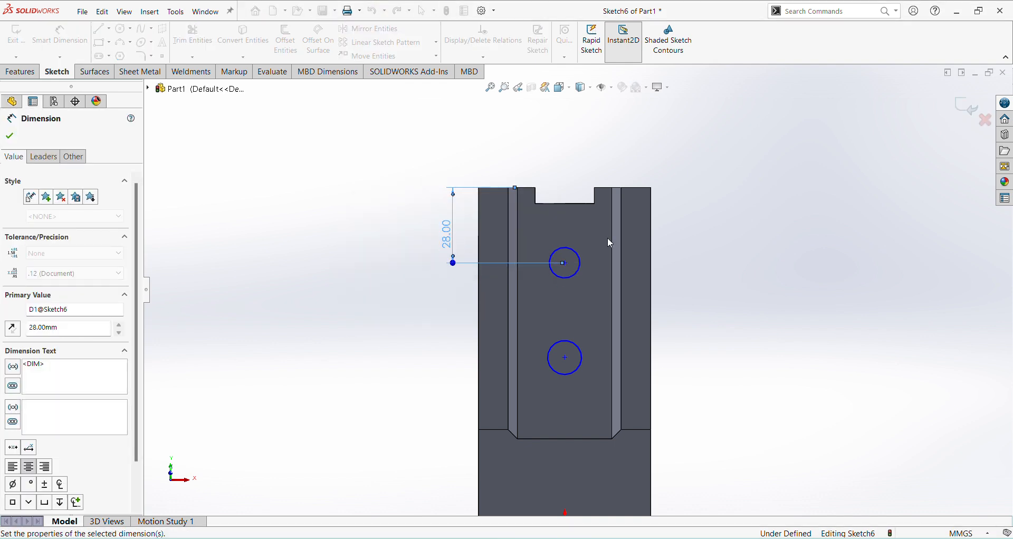
Step: Dimension the spacing between the two circle centres as 29 mm and leave the dimension command
{"action": "left_click", "coordinate": [564, 263]}
{"action": "left_click", "coordinate": [567, 374]}
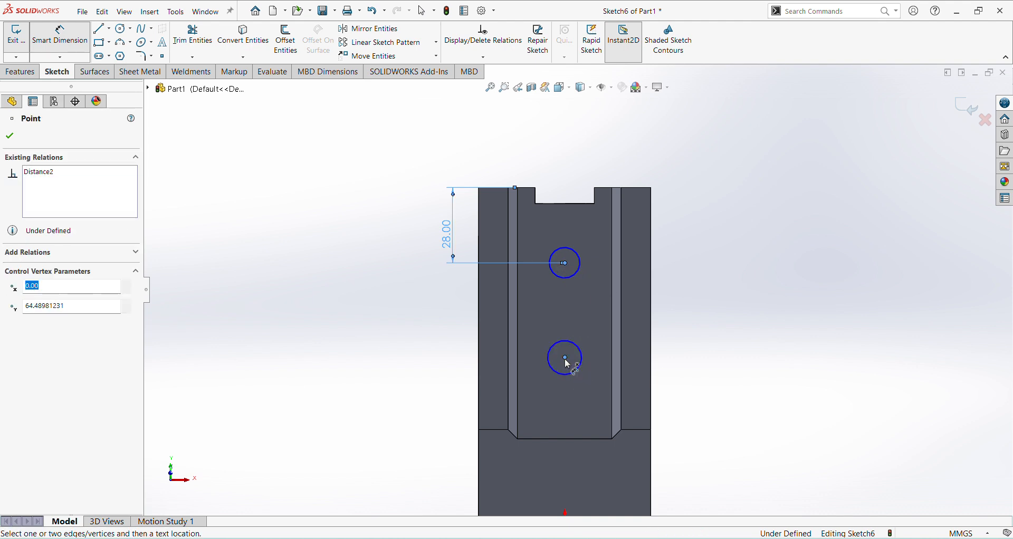
{"action": "left_click", "coordinate": [447, 323]}
{"action": "type", "text": "29"}
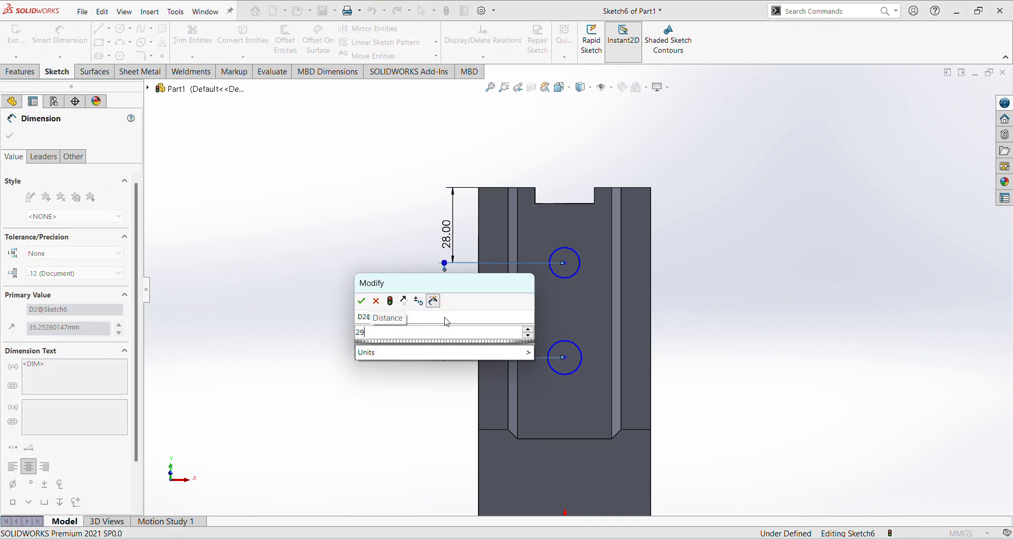
{"action": "key", "text": "Return"}
{"action": "key", "text": "Escape"}
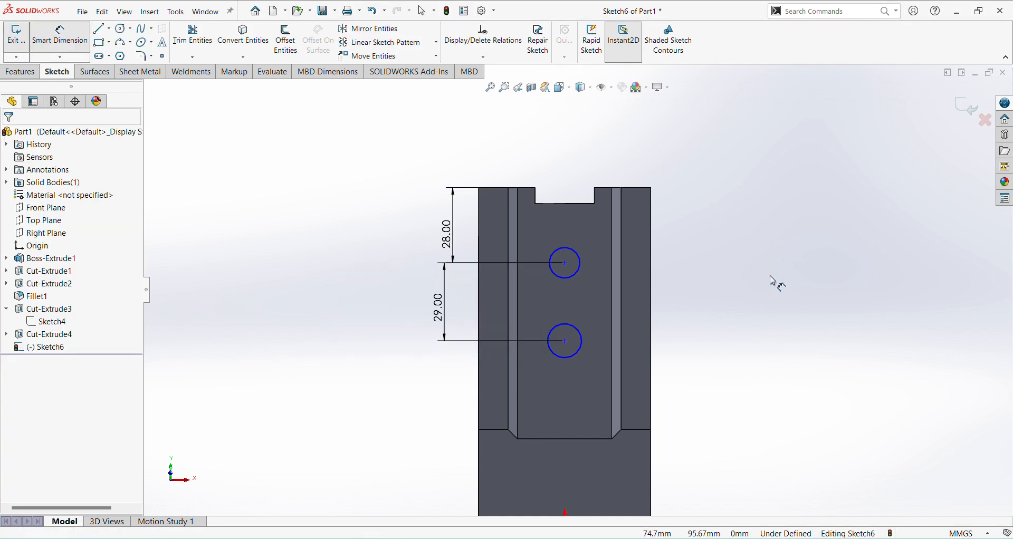
Step: Add Vertical relations between the two circle centres and between the lower circle's centre and the origin
{"action": "left_click", "coordinate": [565, 263]}
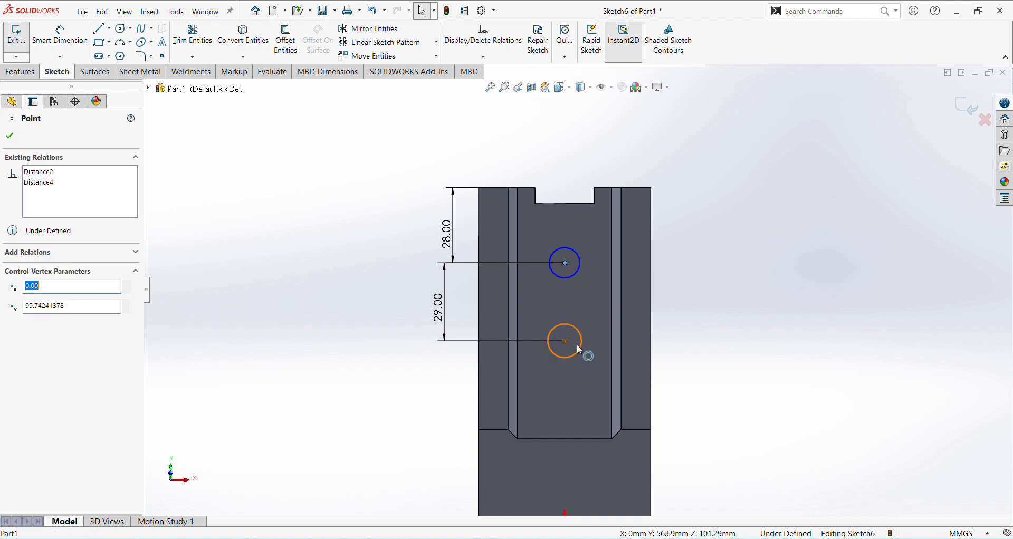
{"action": "left_click", "coordinate": [565, 342], "text": "ctrl"}
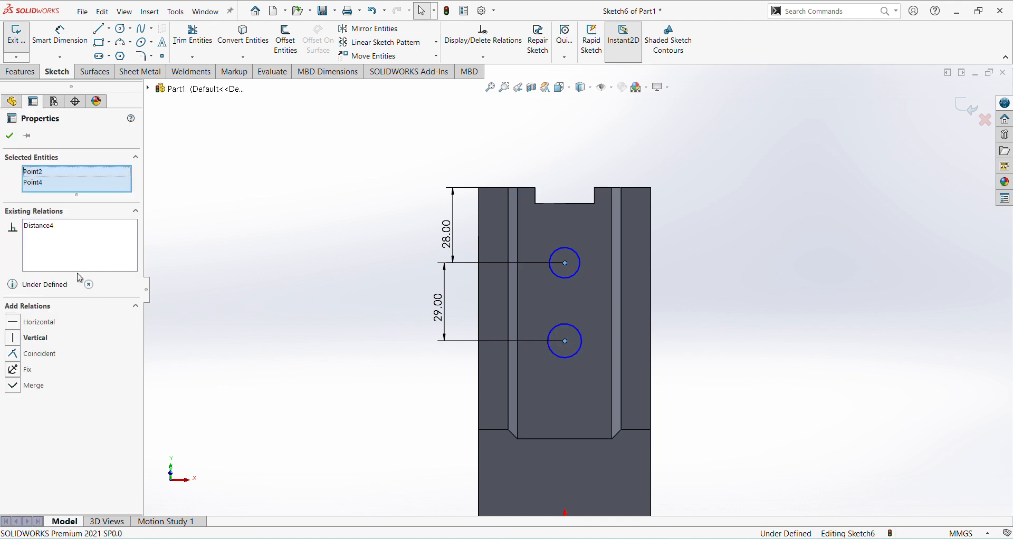
{"action": "left_click", "coordinate": [13, 338]}
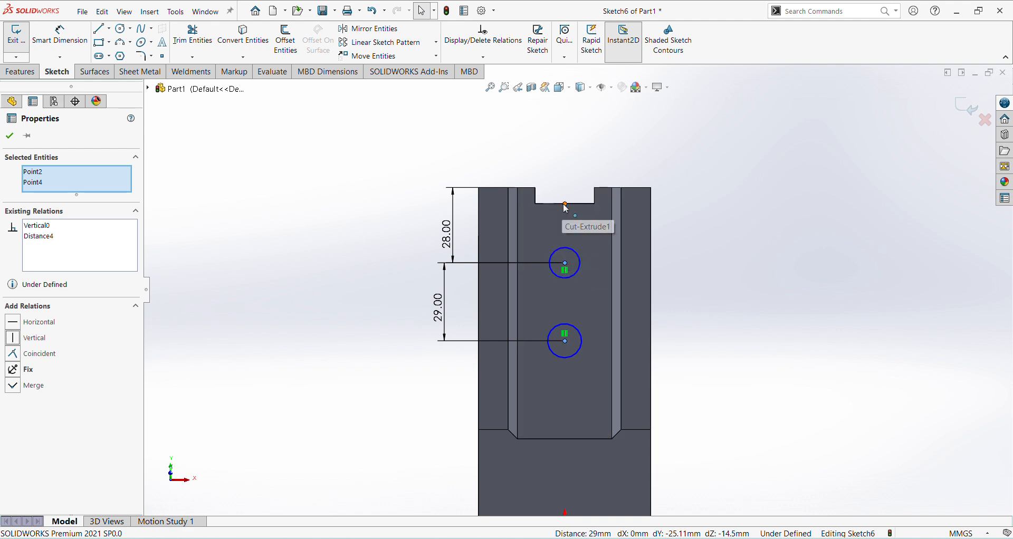
{"action": "scroll", "coordinate": [580, 253], "scroll_direction": "up", "scroll_amount": 2}
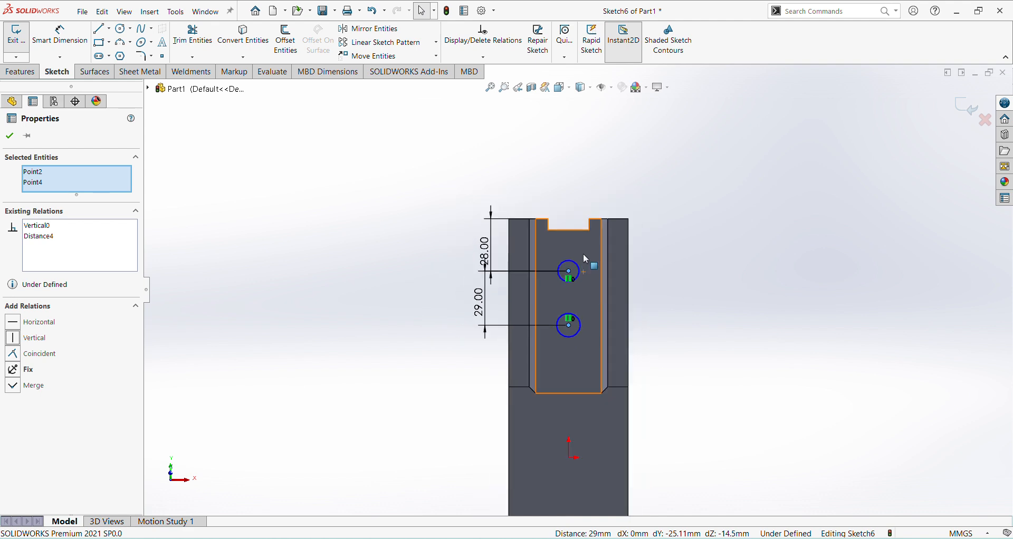
{"action": "left_click", "coordinate": [570, 458]}
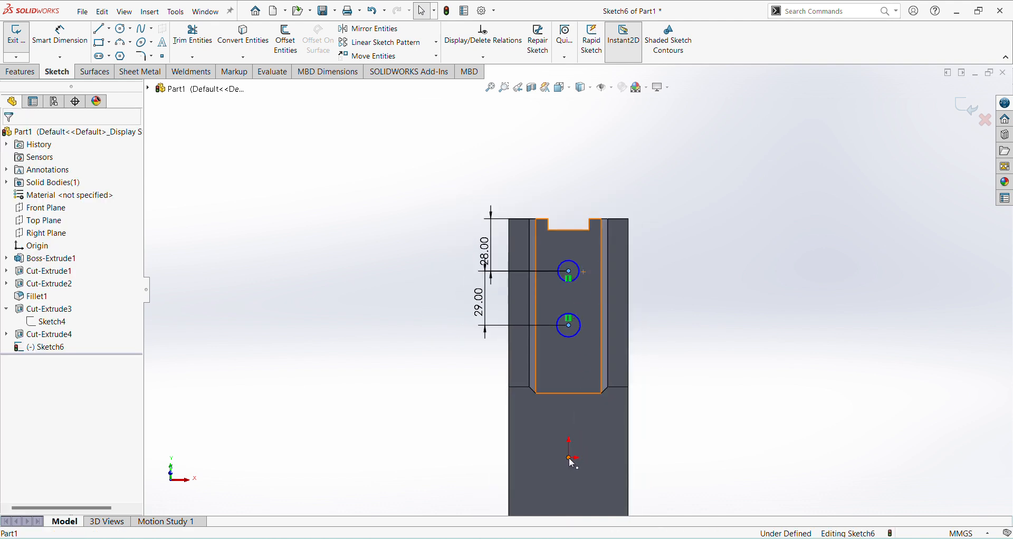
{"action": "left_click", "coordinate": [568, 326], "text": "ctrl"}
{"action": "left_click", "coordinate": [15, 340]}
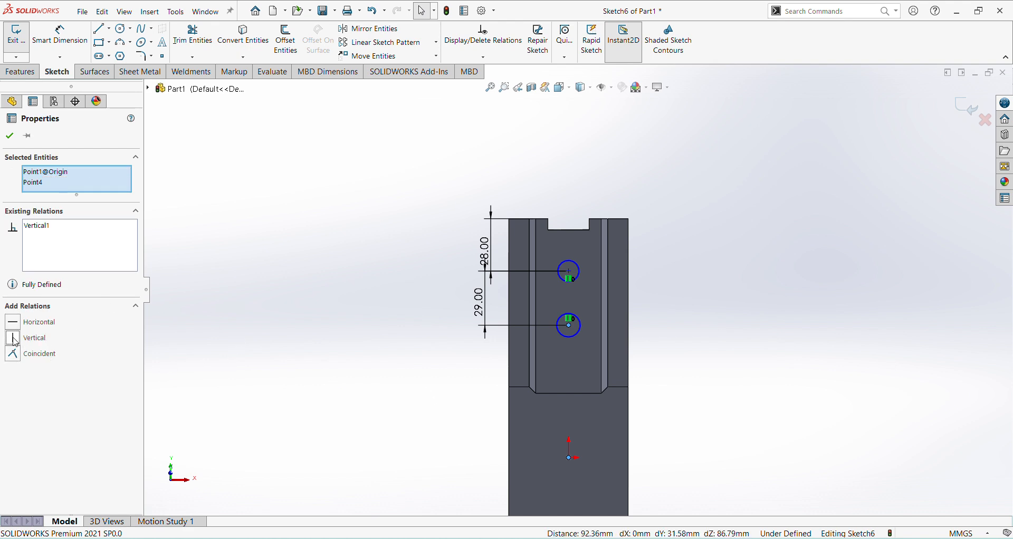
{"action": "left_click", "coordinate": [763, 328]}
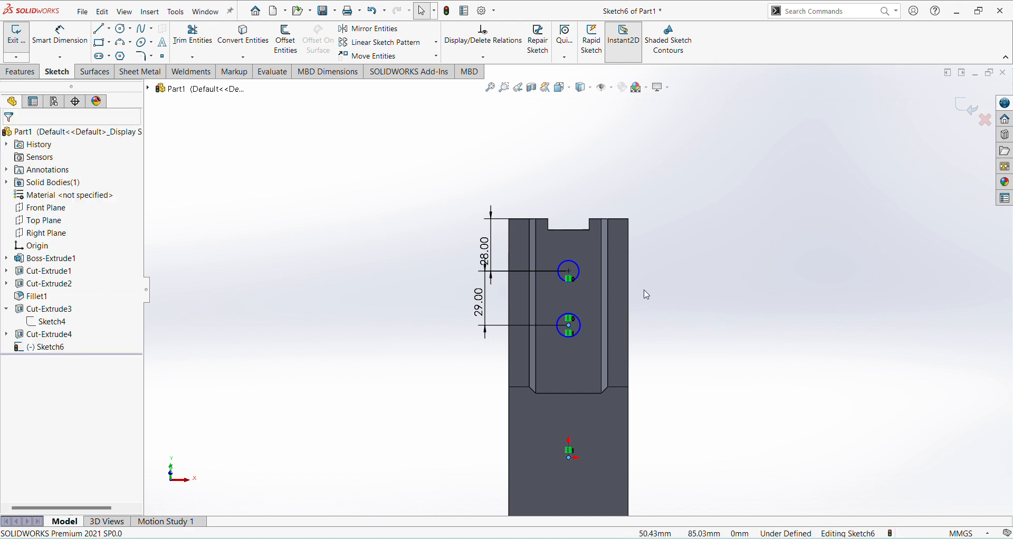
Step: Add an Equal relation between the two circles on the channel floor
{"action": "scroll", "coordinate": [601, 250], "scroll_direction": "down", "scroll_amount": 2}
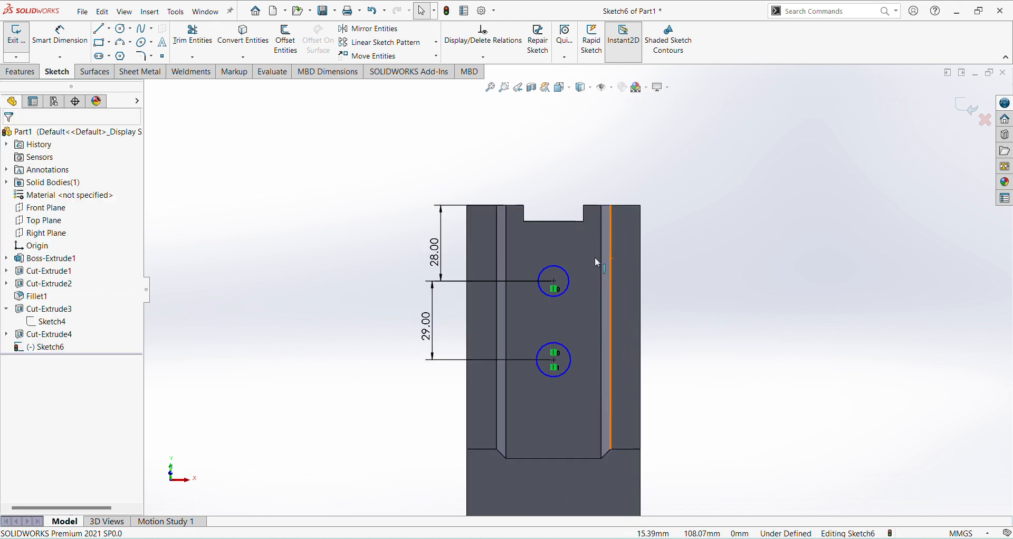
{"action": "left_click", "coordinate": [567, 274]}
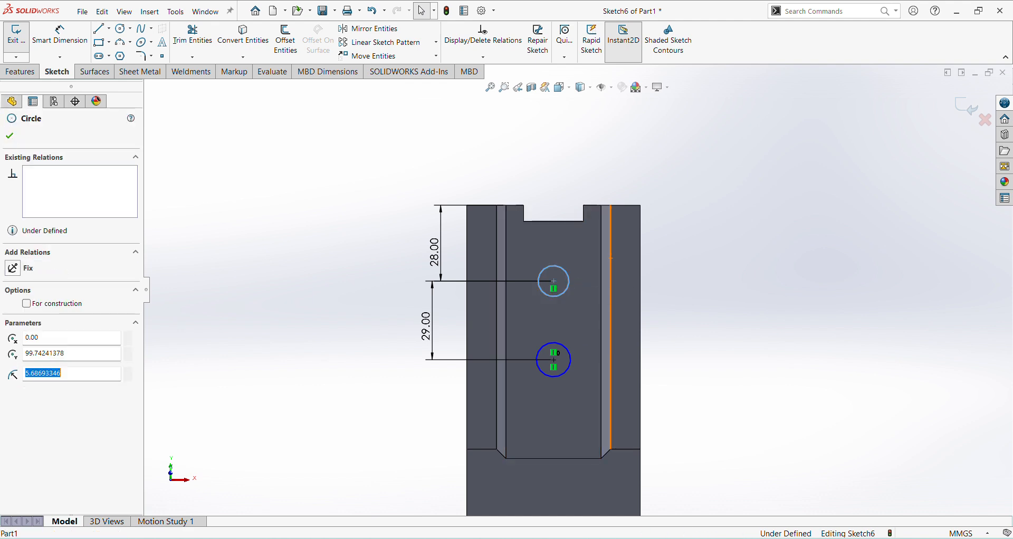
{"action": "left_click", "coordinate": [571, 365], "text": "ctrl"}
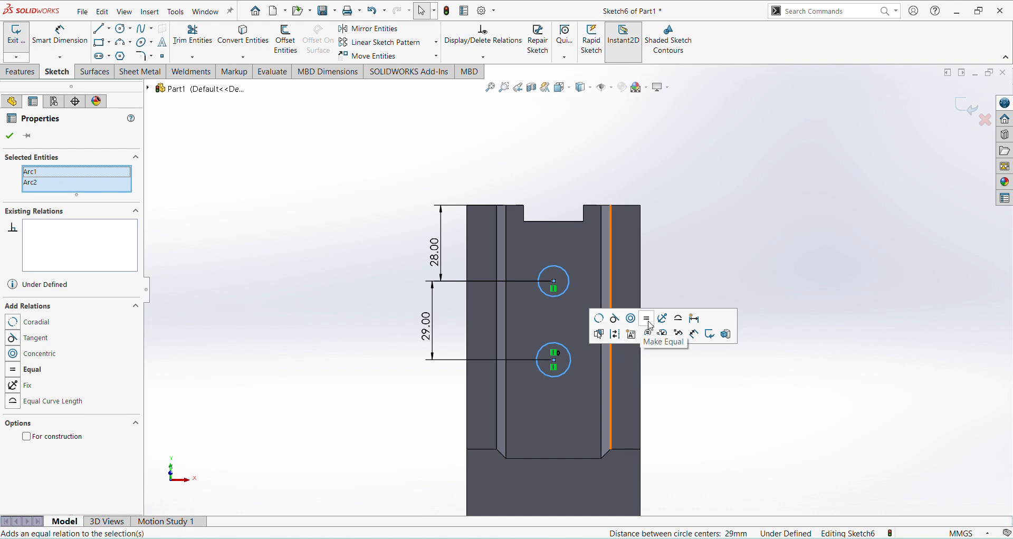
{"action": "left_click", "coordinate": [750, 254]}
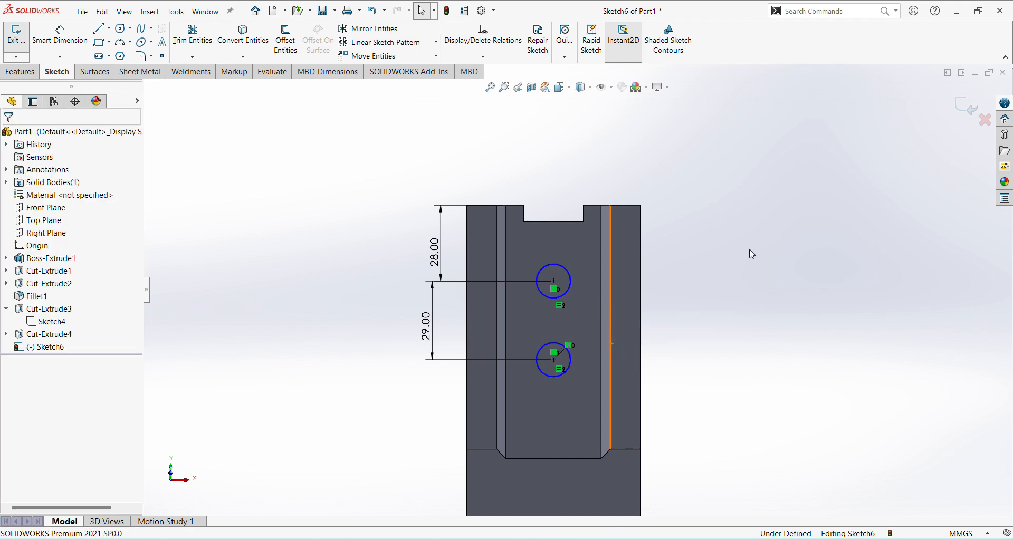
Step: Set the upper circle's diameter to 13 mm and finish the sketch
{"action": "left_click", "coordinate": [81, 42]}
{"action": "left_click", "coordinate": [556, 264]}
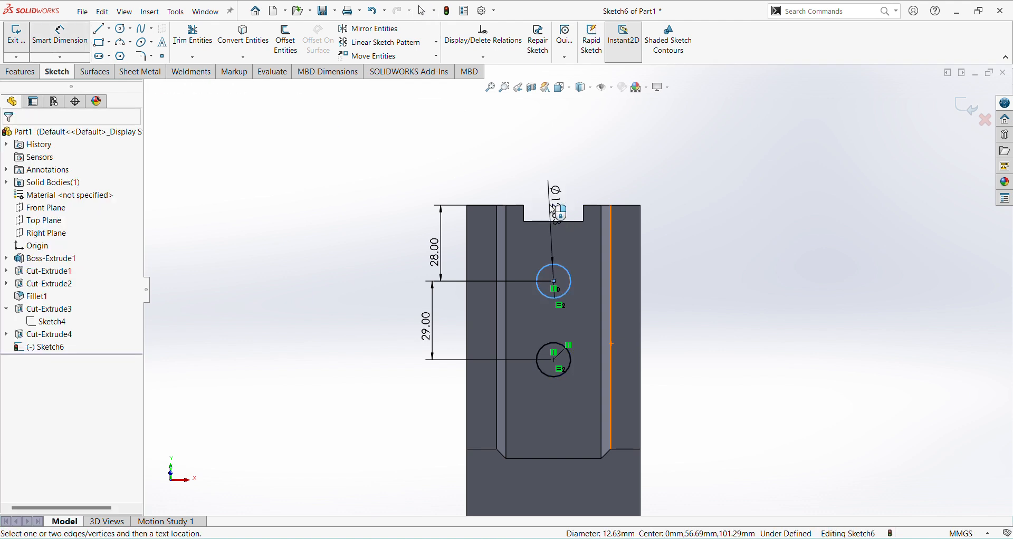
{"action": "left_click", "coordinate": [552, 209]}
{"action": "type", "text": "13"}
{"action": "left_click", "coordinate": [467, 187]}
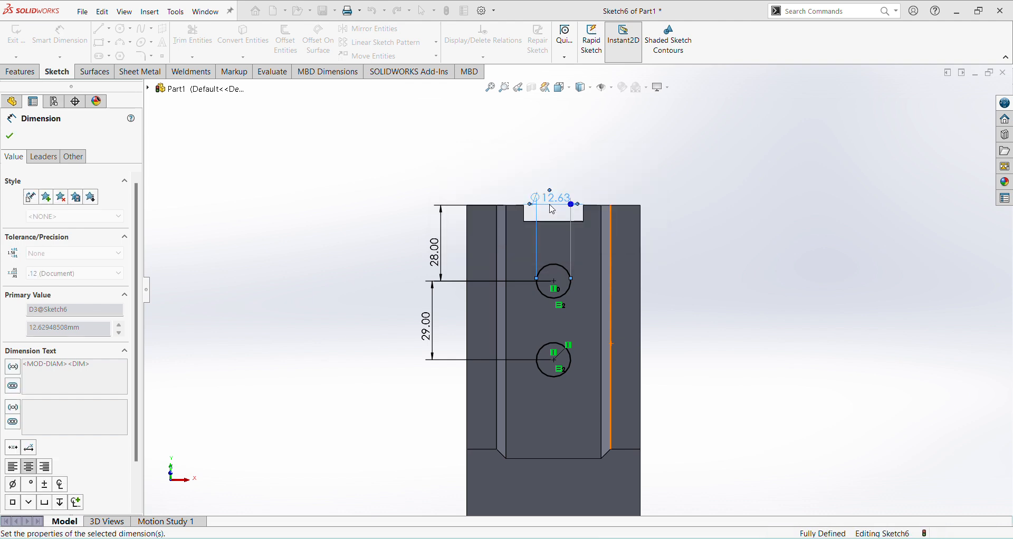
{"action": "left_click", "coordinate": [970, 108]}
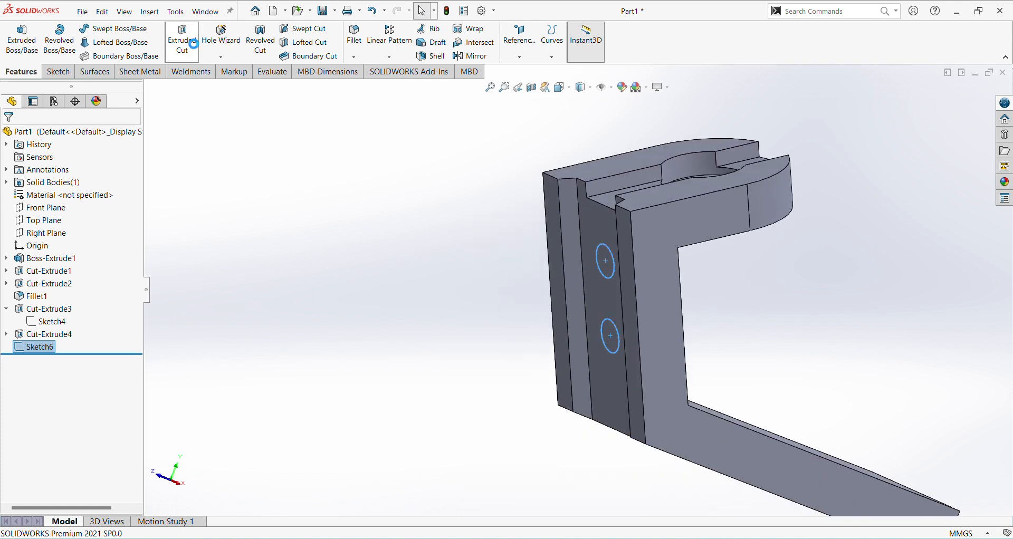
Step: Cut-extrude both 13 mm circles through the channel floor with the Up To Next end condition
{"action": "left_click", "coordinate": [182, 42]}
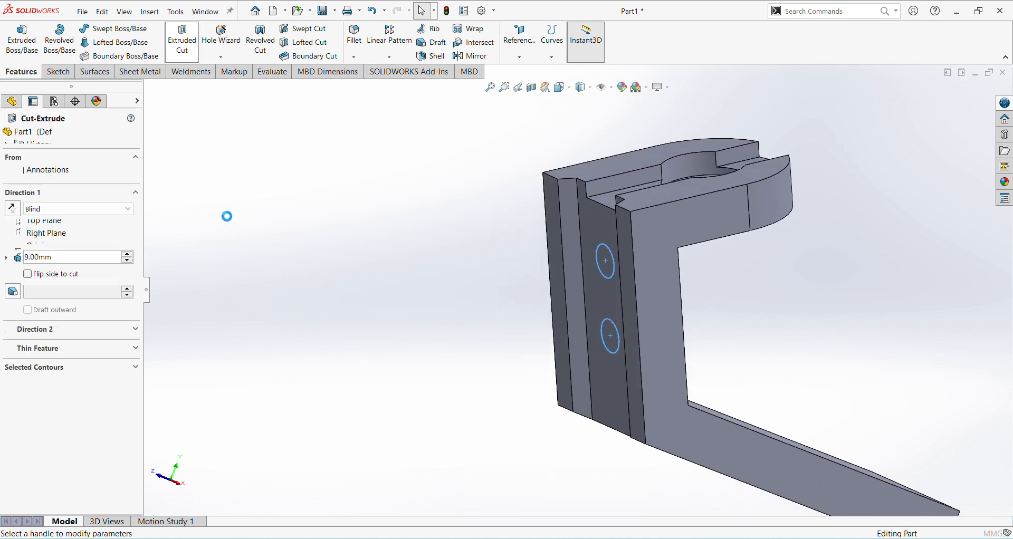
{"action": "left_click", "coordinate": [107, 213]}
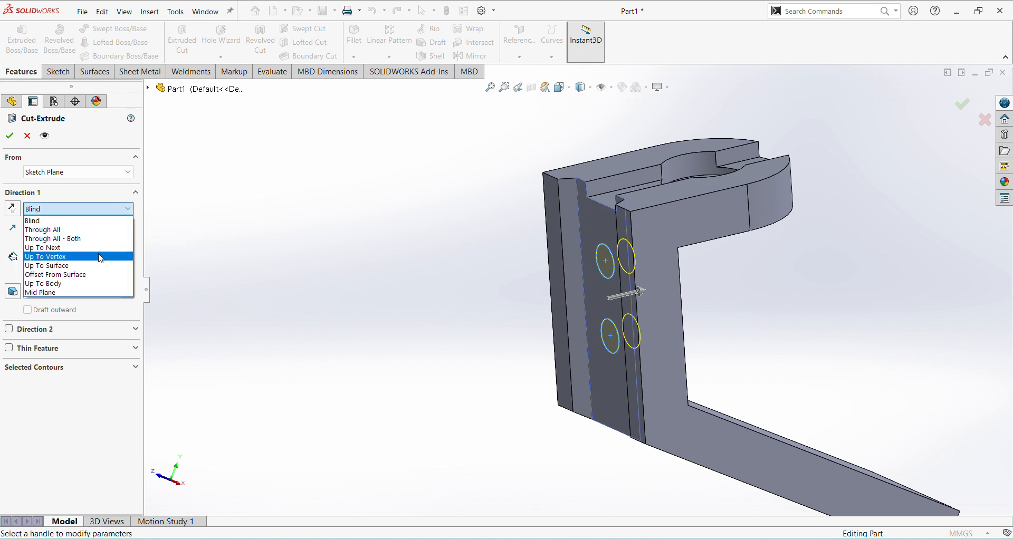
{"action": "left_click", "coordinate": [99, 247]}
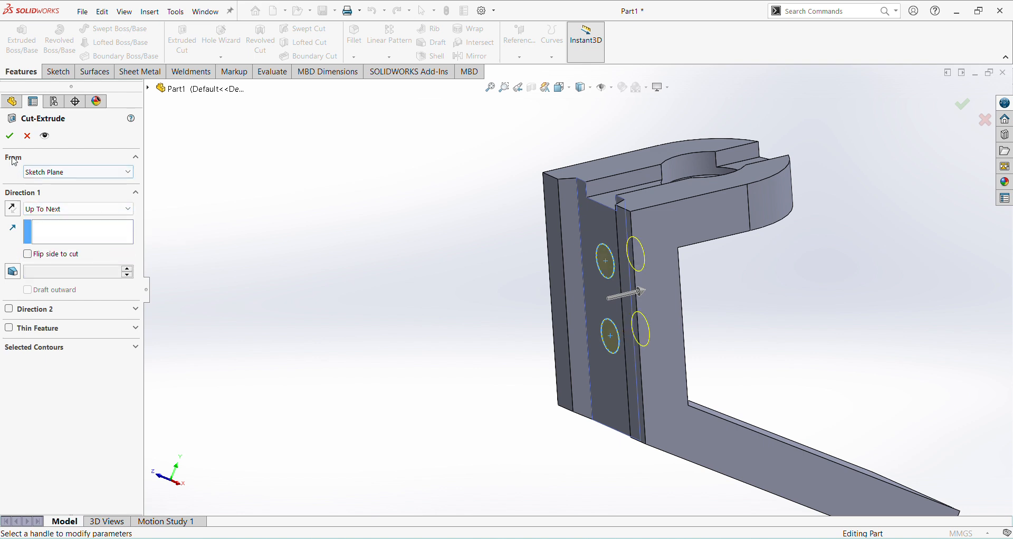
{"action": "left_click", "coordinate": [9, 135]}
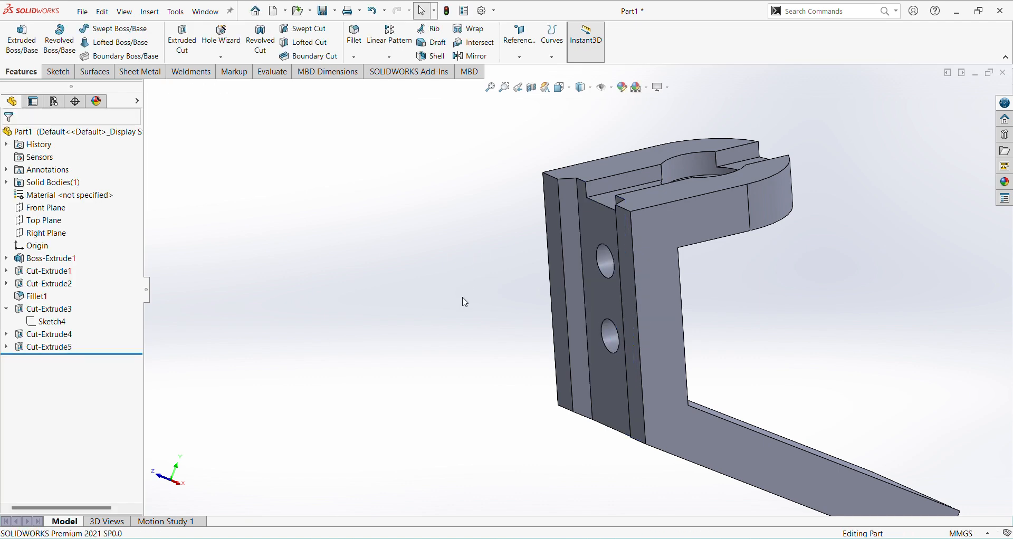
Step: Show the bracket in isometric view, and consult the dimensions of the two round-topped lugs on the base in the jk25.pdf drawing
{"action": "key", "text": "ctrl+7"}
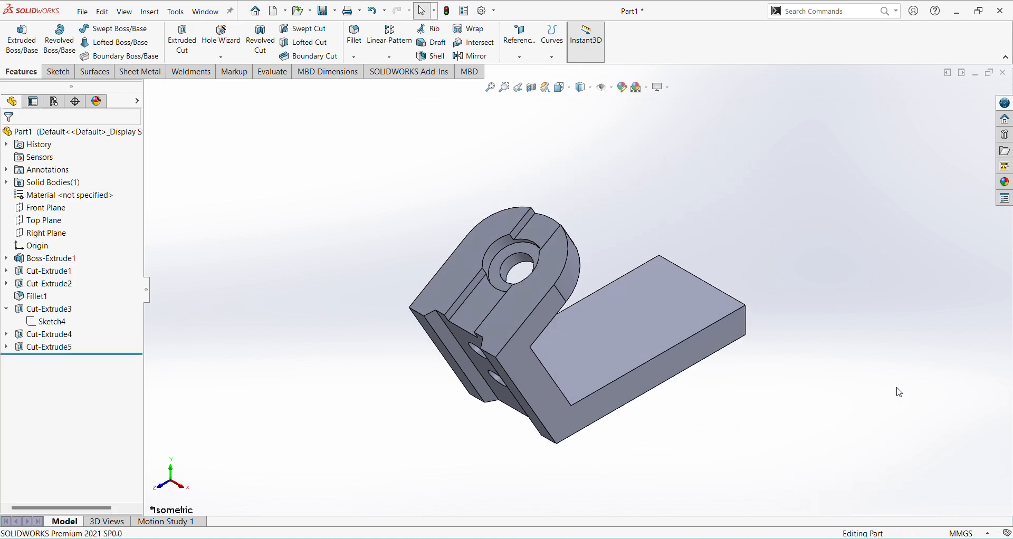
{"action": "scroll", "coordinate": [613, 288], "scroll_direction": "down", "scroll_amount": 3}
{"action": "scroll", "coordinate": [614, 288], "scroll_direction": "up", "scroll_amount": 3}
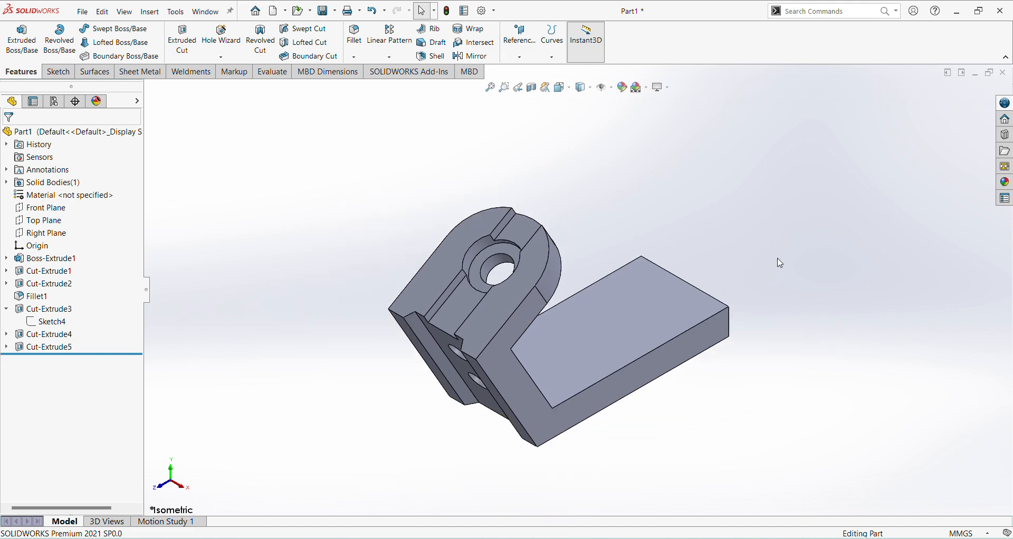
{"action": "mouse_move", "coordinate": [684, 538]}
{"action": "left_click", "coordinate": [684, 488]}
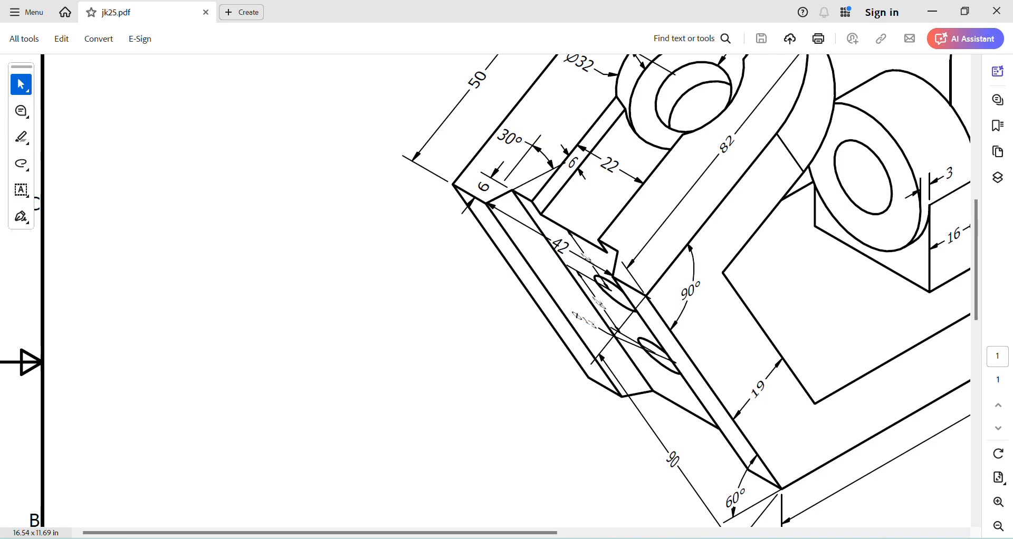
{"action": "scroll", "coordinate": [704, 312], "scroll_direction": "up", "scroll_amount": 3}
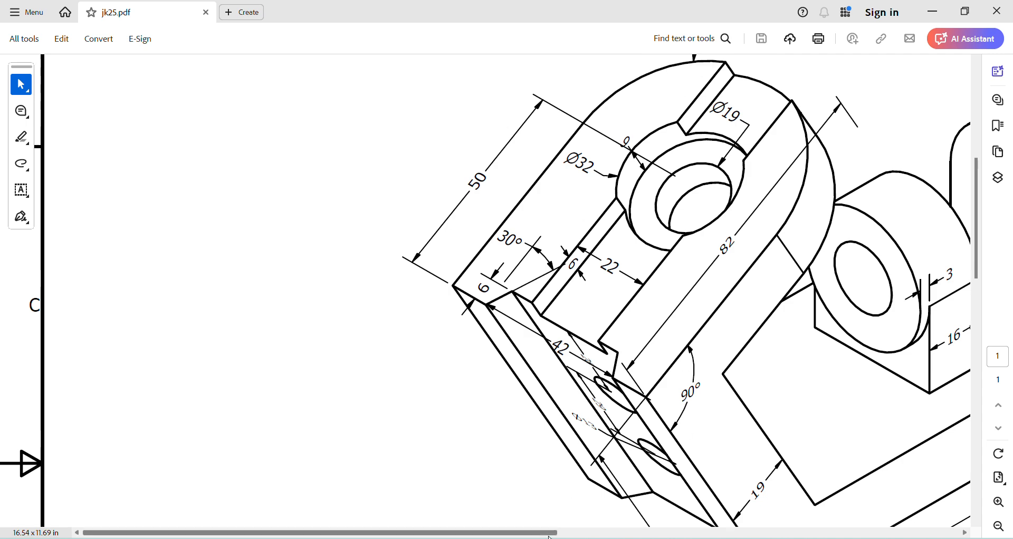
{"action": "left_click_drag", "start_coordinate": [549, 533], "coordinate": [728, 533]}
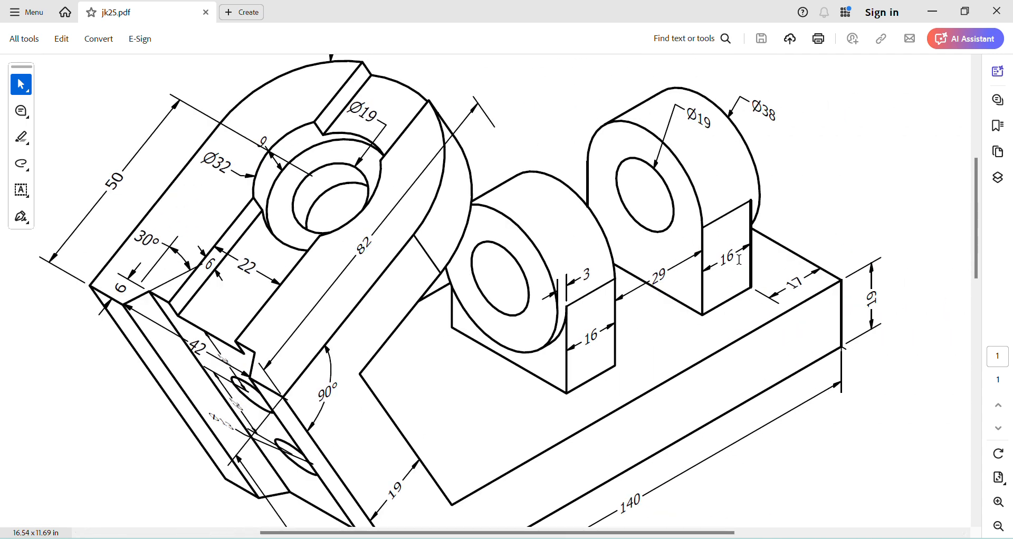
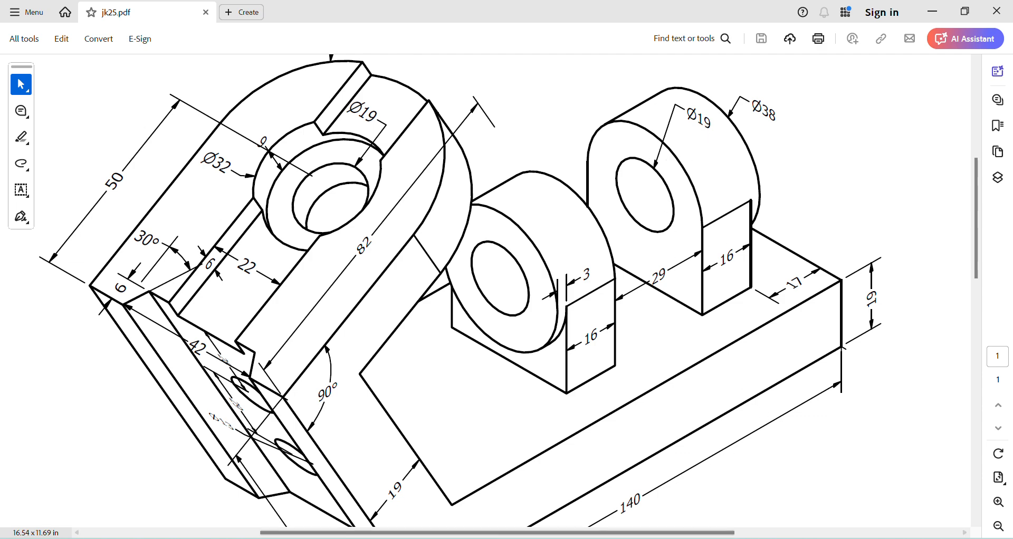
Step: Switch to SOLIDWORKS, start a sketch on the base's free end face, and draw two concentric circles about 32 mm and 15.6 mm in diameter
{"action": "left_click", "coordinate": [698, 538]}
{"action": "middle_click_drag", "start_coordinate": [811, 444], "coordinate": [751, 425]}
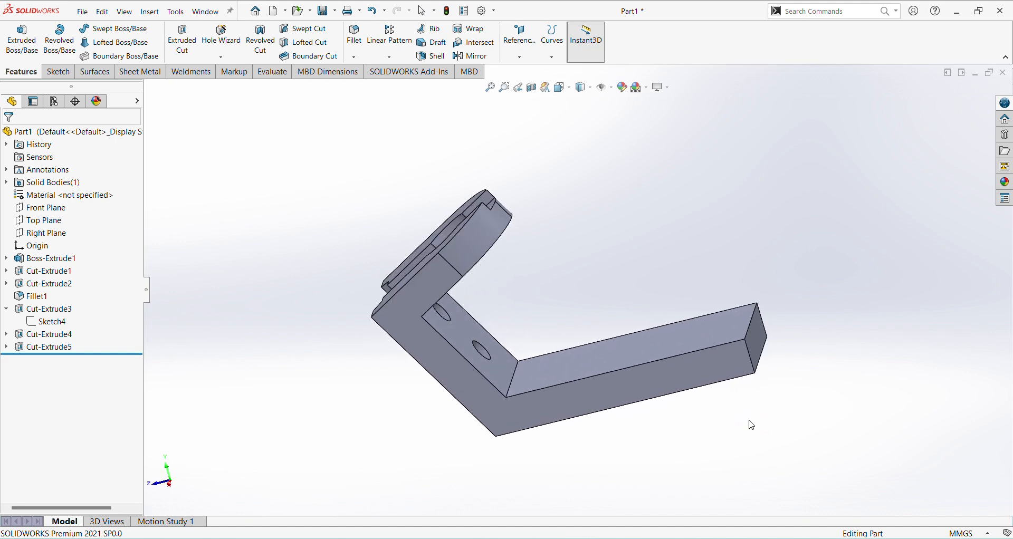
{"action": "left_click", "coordinate": [762, 346]}
{"action": "left_click", "coordinate": [795, 314]}
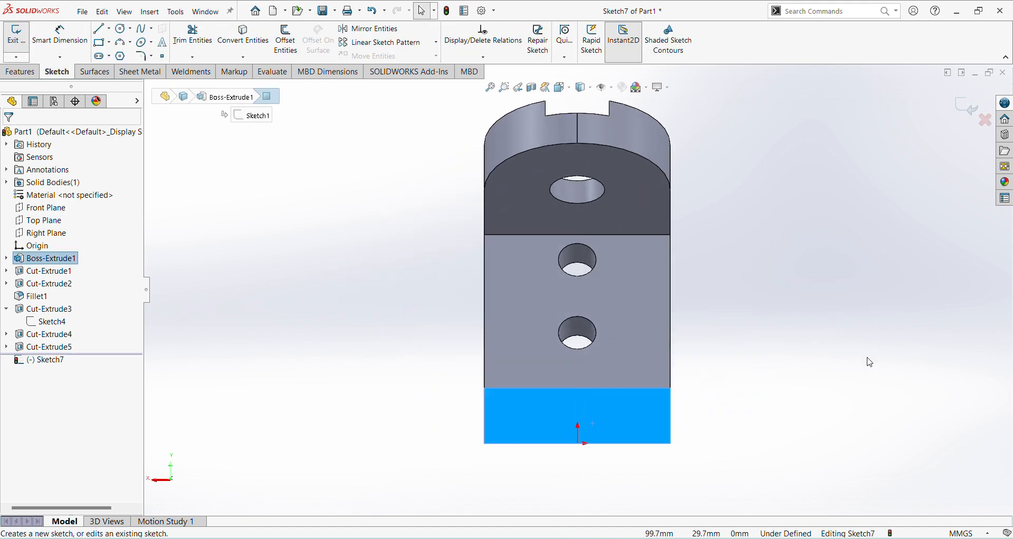
{"action": "left_click", "coordinate": [128, 30]}
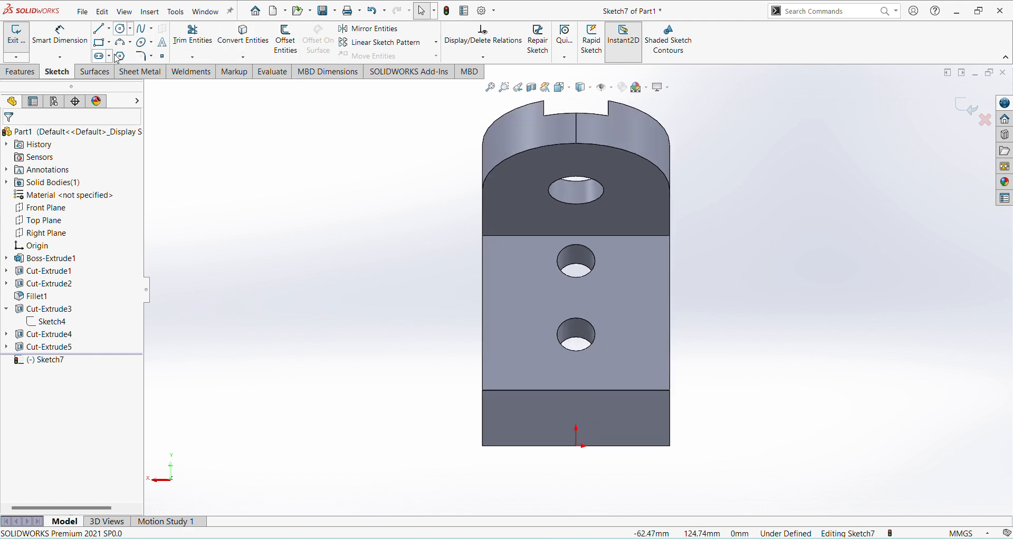
{"action": "left_click", "coordinate": [128, 30]}
{"action": "left_click", "coordinate": [135, 42]}
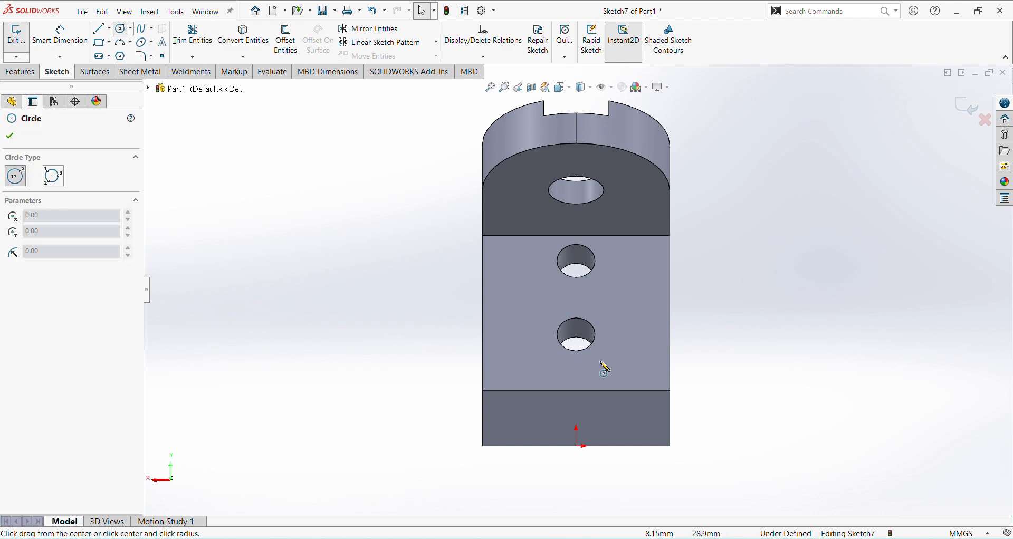
{"action": "left_click", "coordinate": [576, 294]}
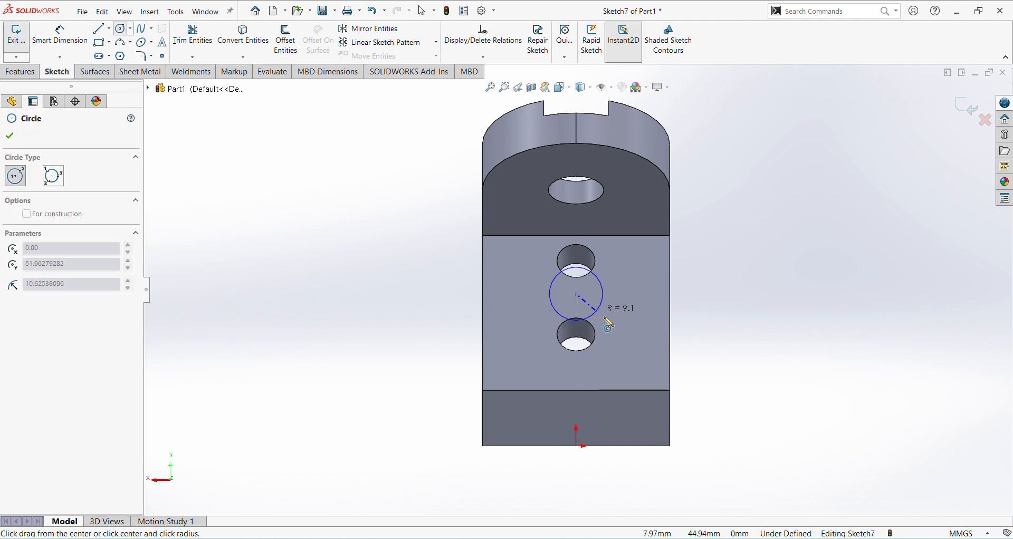
{"action": "left_click", "coordinate": [591, 339]}
{"action": "left_click", "coordinate": [576, 294]}
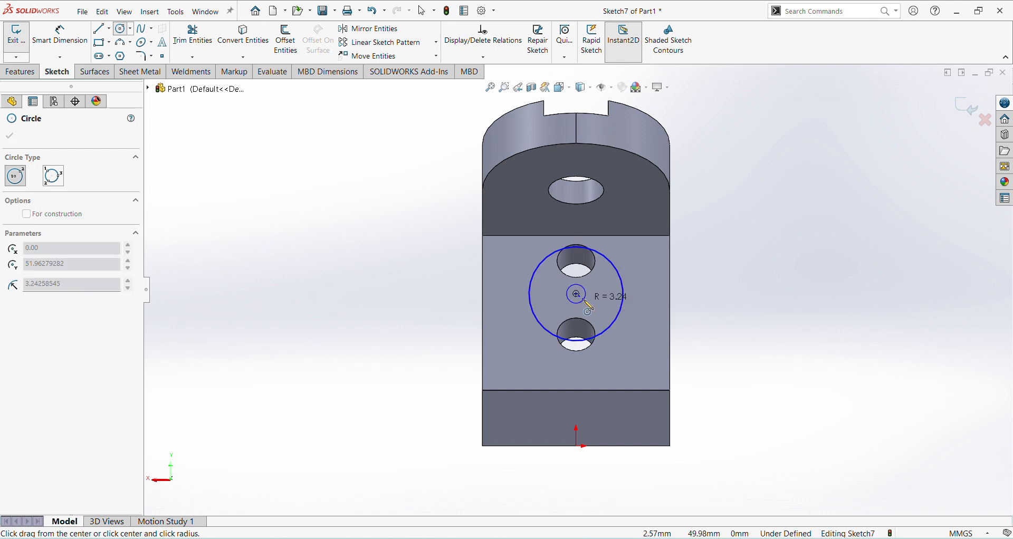
{"action": "left_click", "coordinate": [592, 310]}
Step: Consult the lug diameters in the jk25.pdf drawing and dimension the outer circle at 38 mm diameter in SOLIDWORKS
{"action": "right_click", "coordinate": [731, 333]}
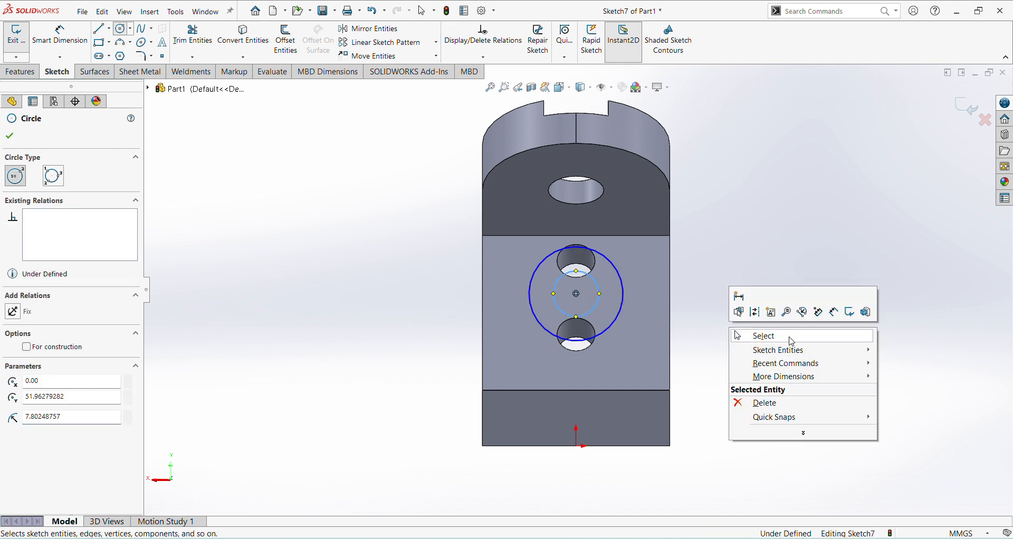
{"action": "left_click", "coordinate": [834, 312]}
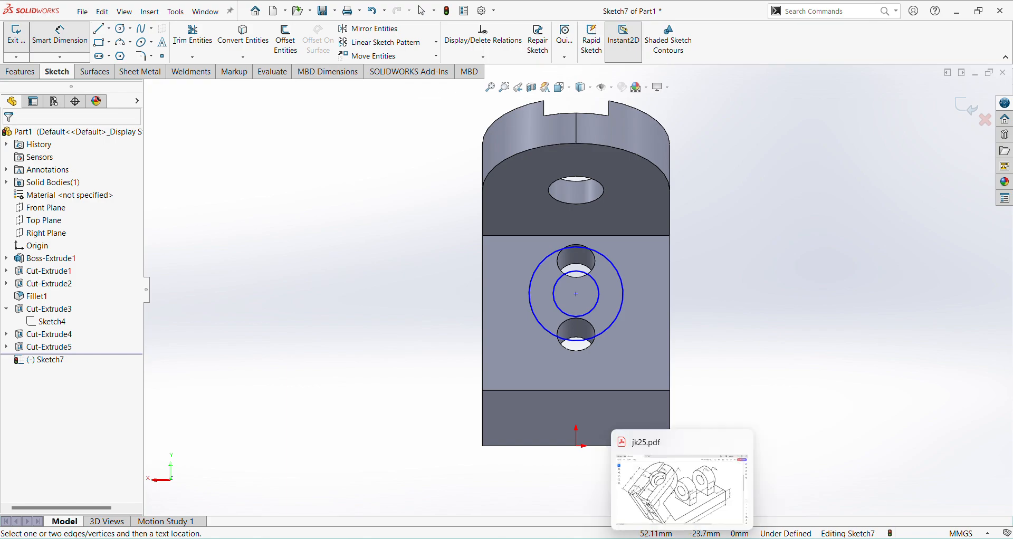
{"action": "left_click", "coordinate": [683, 538]}
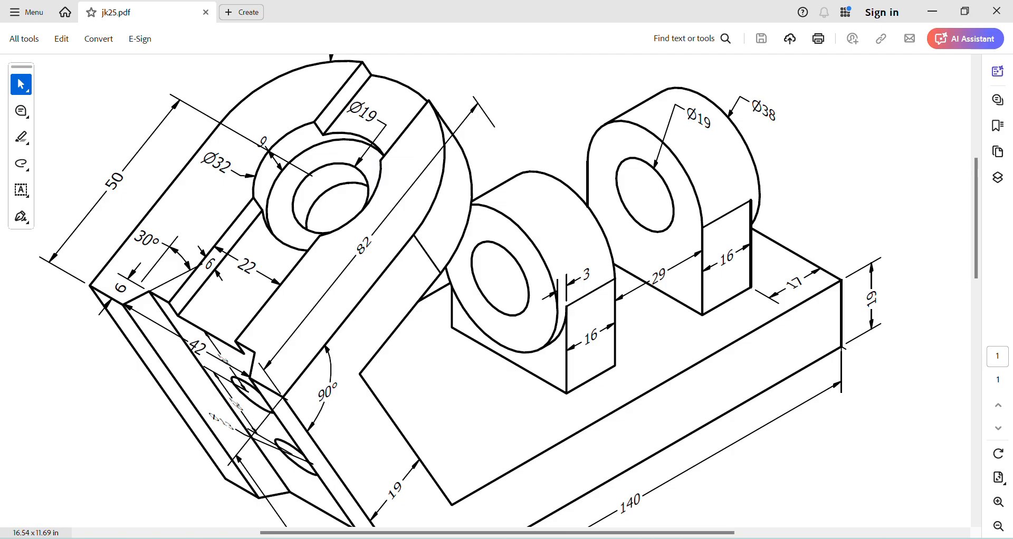
{"action": "key", "text": "alt+Tab"}
{"action": "left_click", "coordinate": [624, 287]}
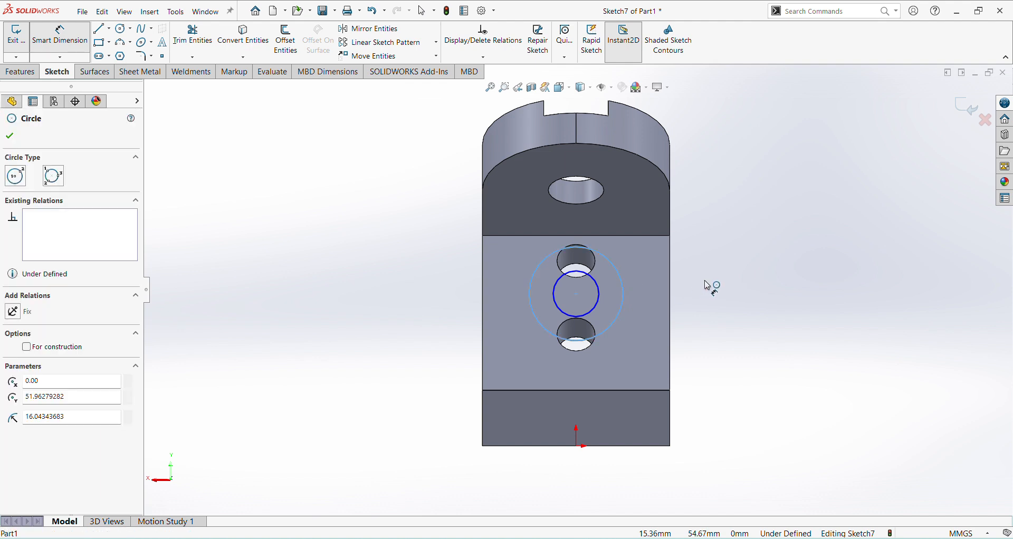
{"action": "left_click", "coordinate": [724, 282]}
{"action": "type", "text": "35"}
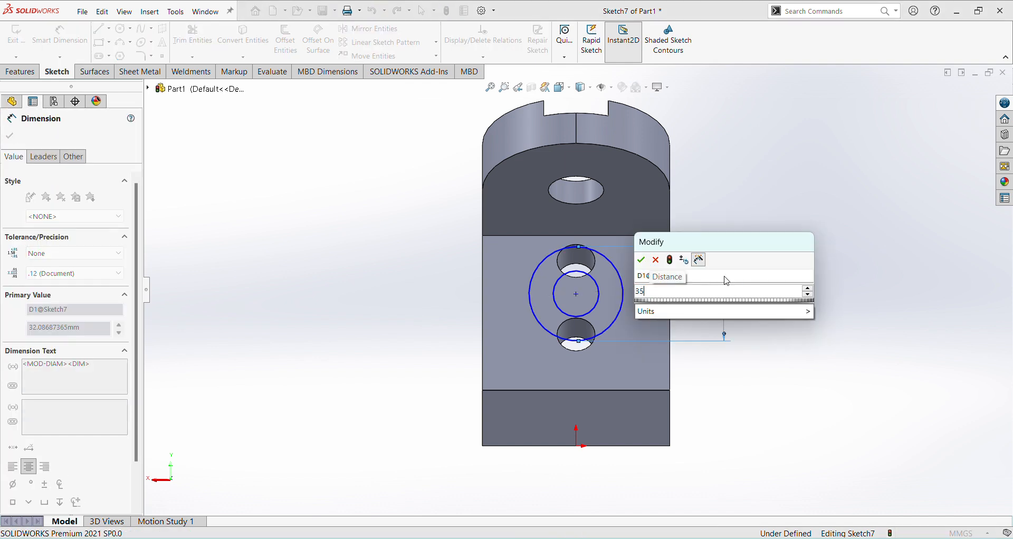
{"action": "type", "text": "8"}
{"action": "key", "text": "Return"}
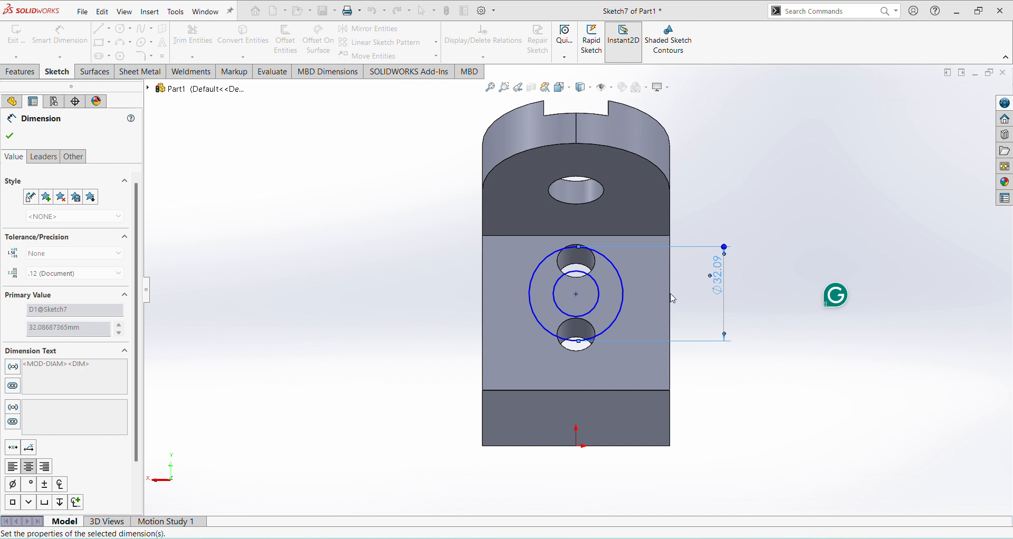
{"action": "key", "text": "Escape"}
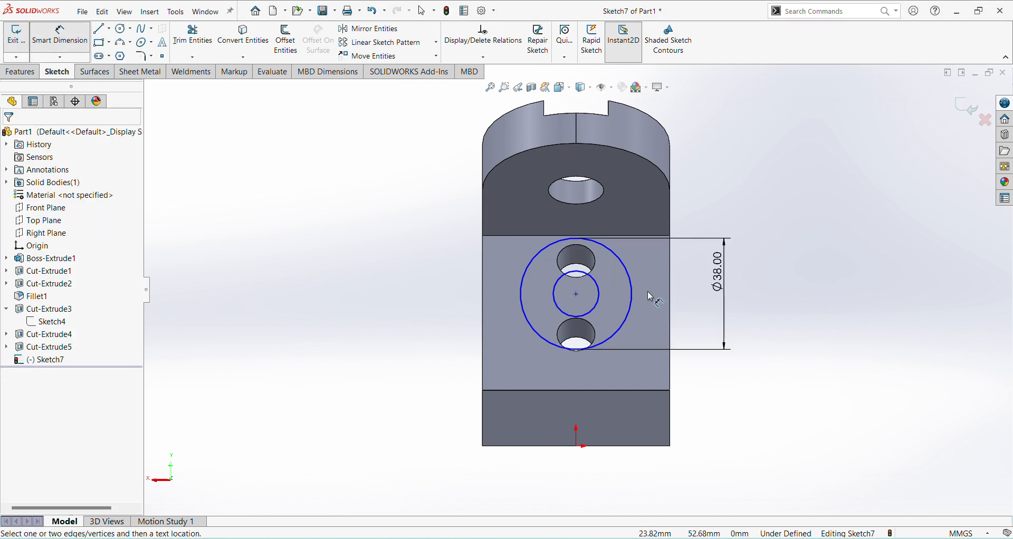
Step: Dimension the inner circle at 19 mm diameter
{"action": "left_click", "coordinate": [605, 298]}
{"action": "left_click", "coordinate": [653, 284]}
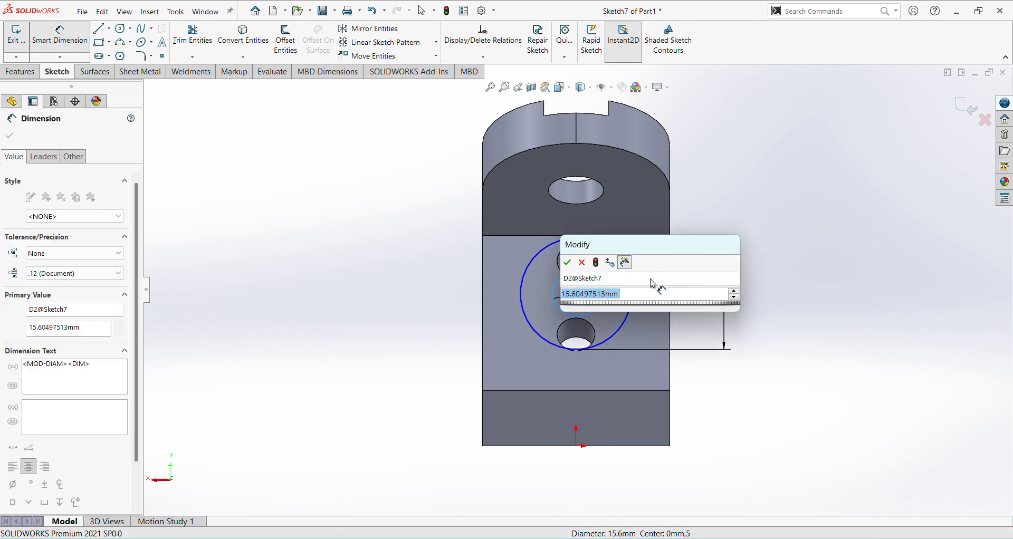
{"action": "type", "text": "19"}
{"action": "key", "text": "Return"}
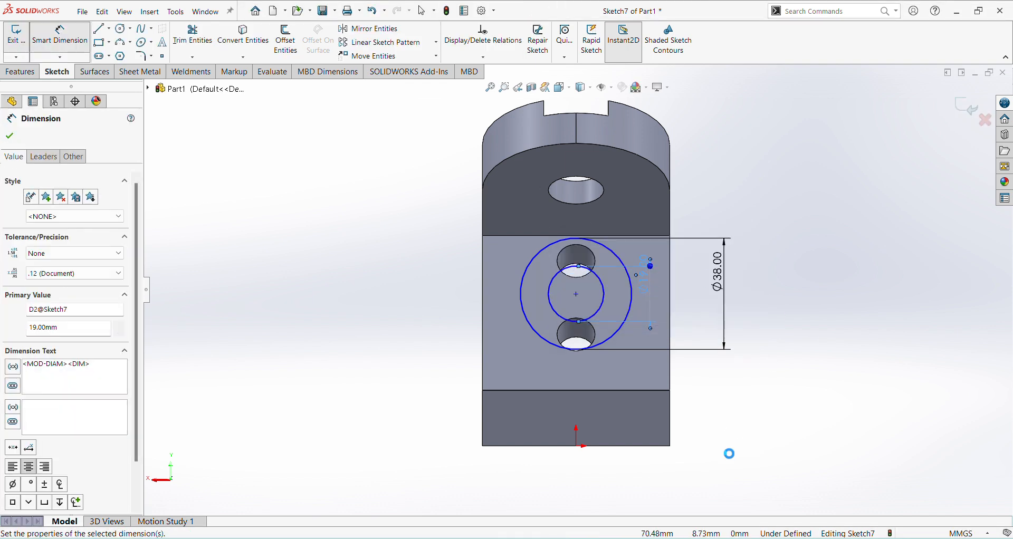
Step: Recheck the jk25.pdf drawing and dimension the circles' centre 25 mm above the end face's top edge
{"action": "key", "text": "alt+Tab"}
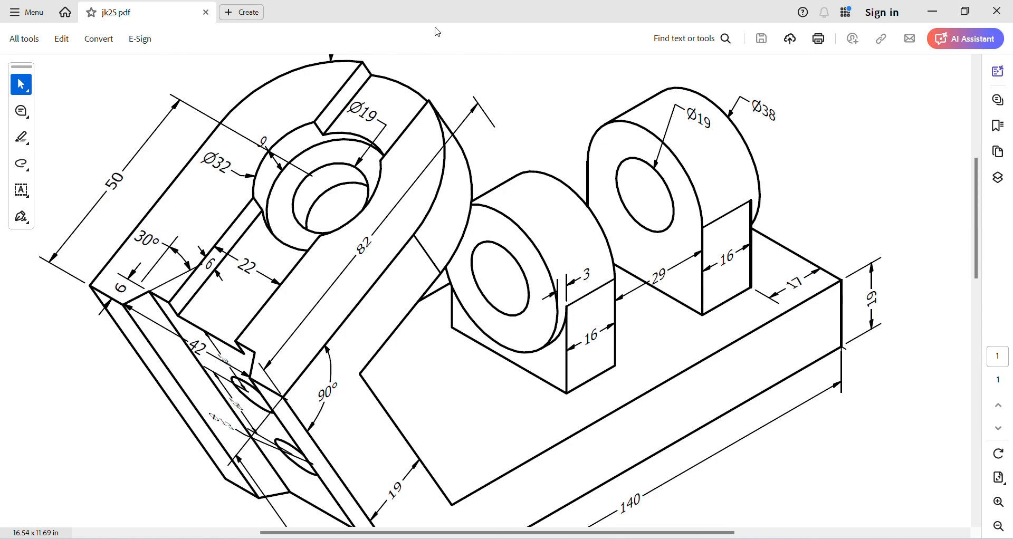
{"action": "key", "text": "alt+Tab"}
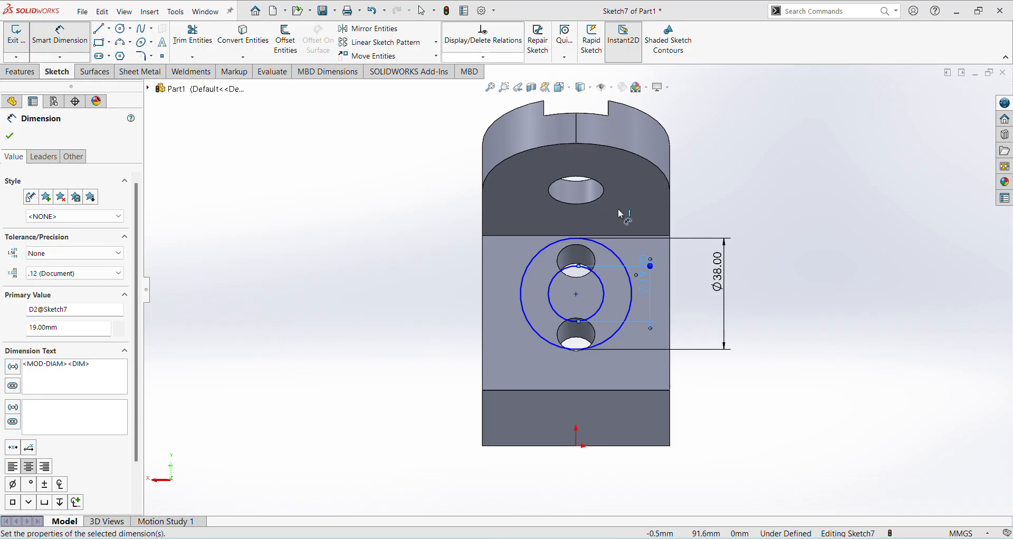
{"action": "left_click", "coordinate": [579, 390]}
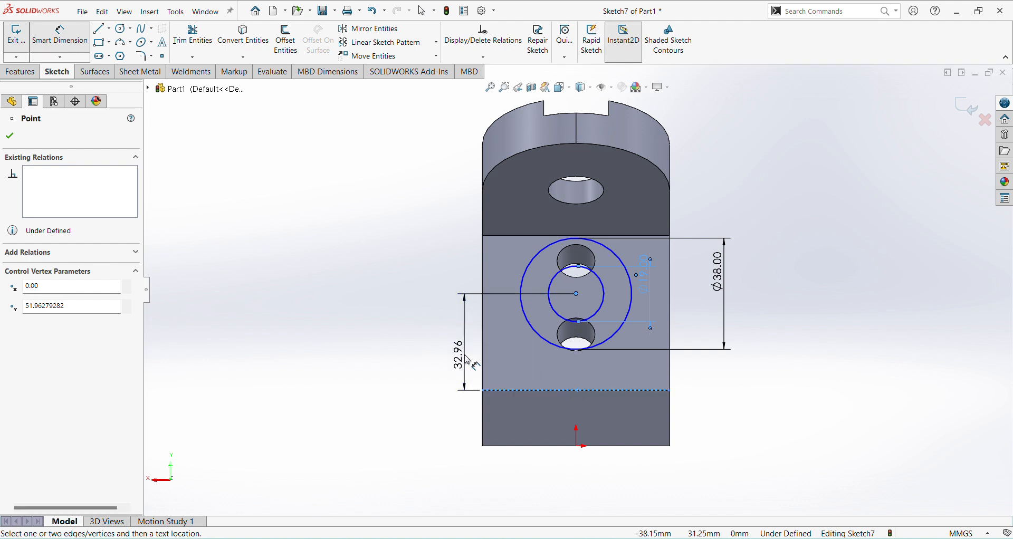
{"action": "left_click", "coordinate": [465, 356]}
{"action": "type", "text": "38"}
{"action": "key", "text": "Return"}
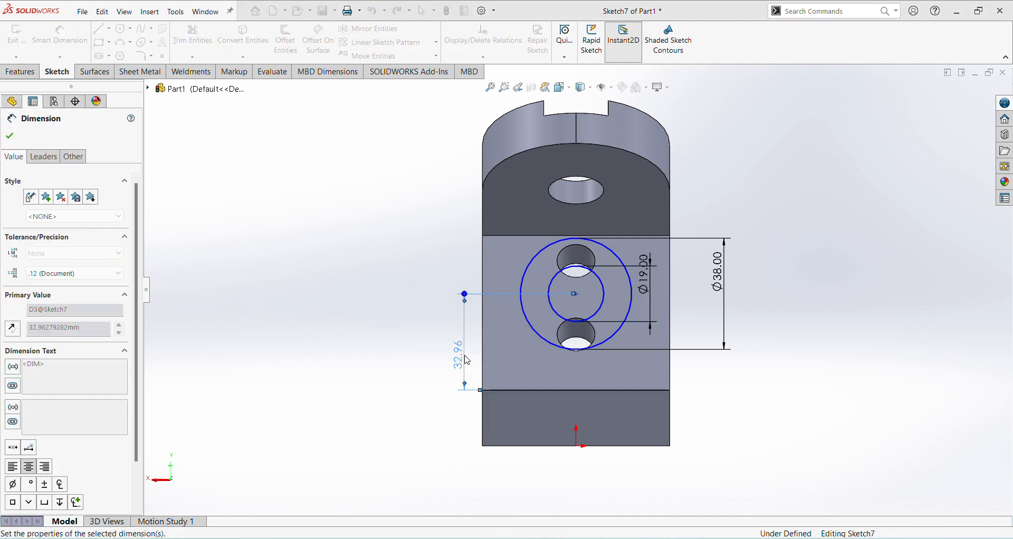
{"action": "key", "text": "Escape"}
{"action": "key", "text": "Escape"}
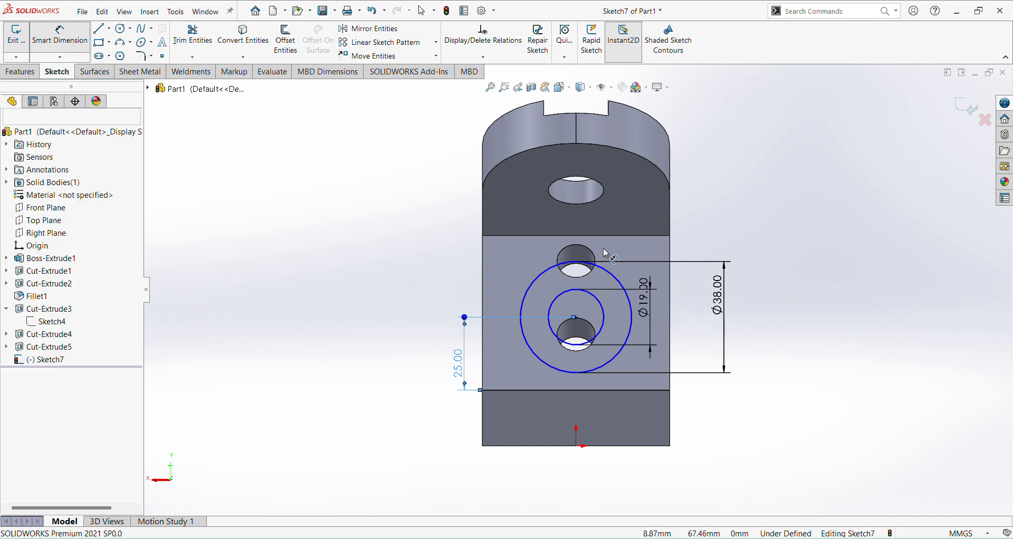
Step: Add a Vertical relation between the circles' centre and the origin
{"action": "scroll", "coordinate": [570, 322], "scroll_direction": "down", "scroll_amount": 3}
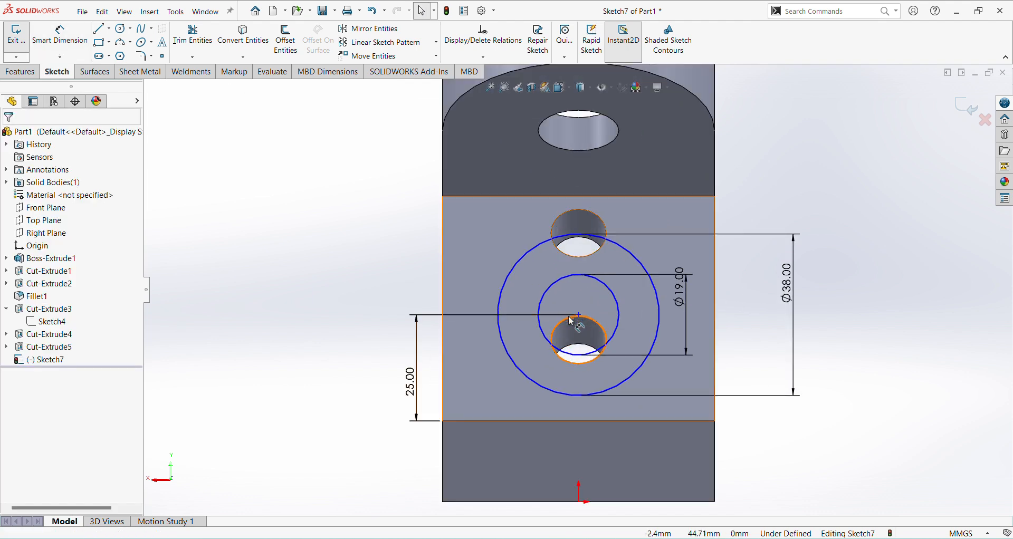
{"action": "left_click", "coordinate": [578, 315]}
{"action": "left_click", "coordinate": [579, 502], "text": "ctrl"}
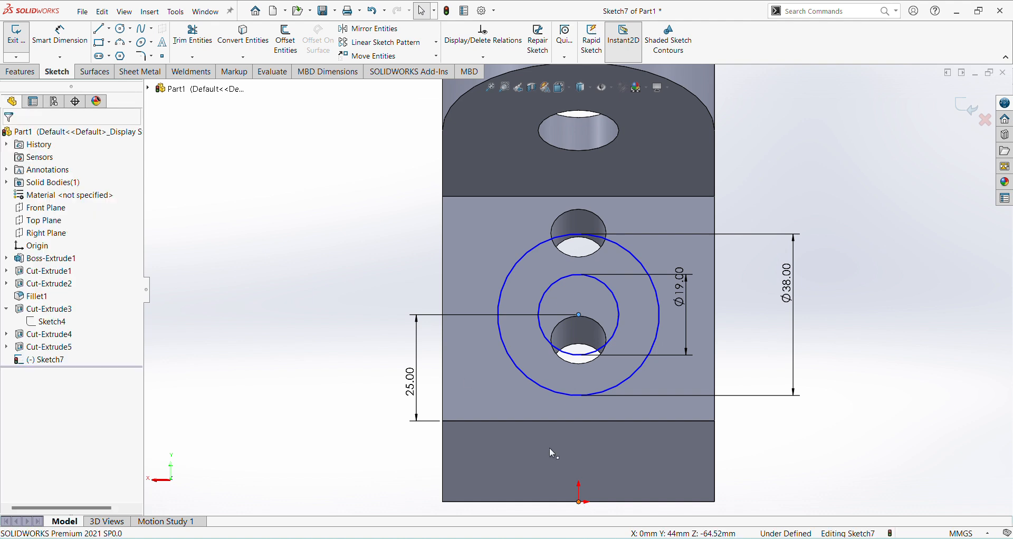
{"action": "left_click", "coordinate": [19, 339]}
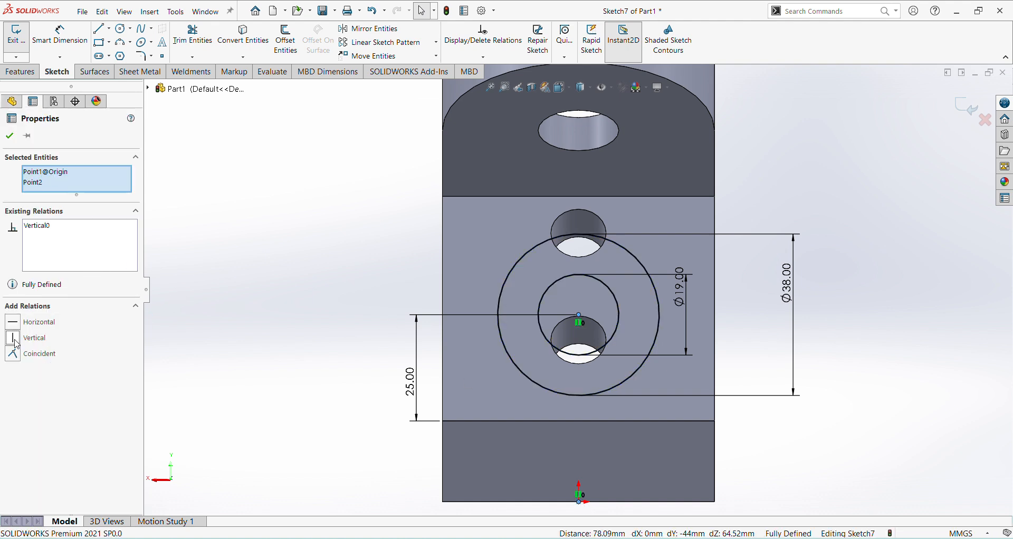
Step: Draw 25 mm vertical lines from both sides of the 38 mm circle down to the base's upper edge, joined by a 38 mm horizontal line
{"action": "left_click", "coordinate": [99, 28]}
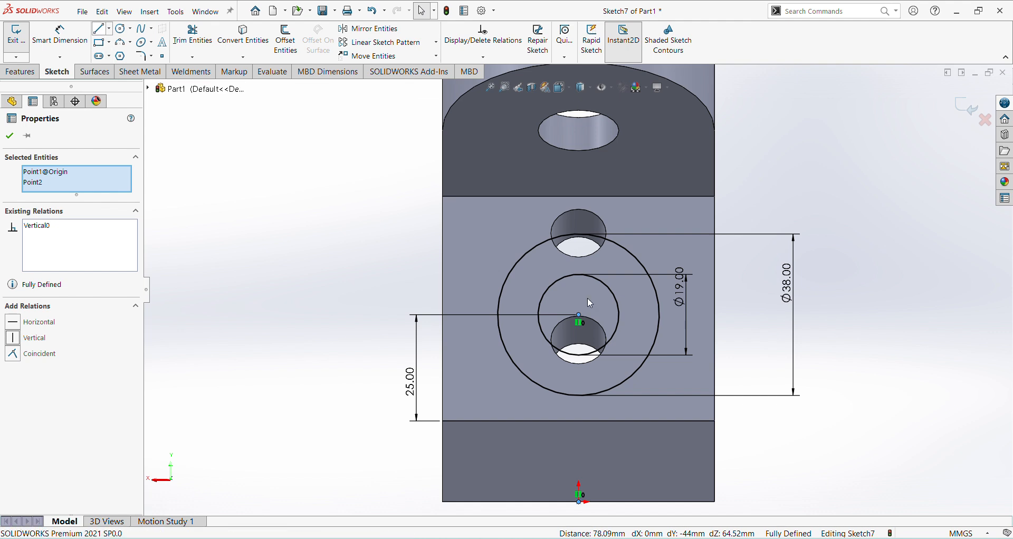
{"action": "left_click", "coordinate": [498, 316]}
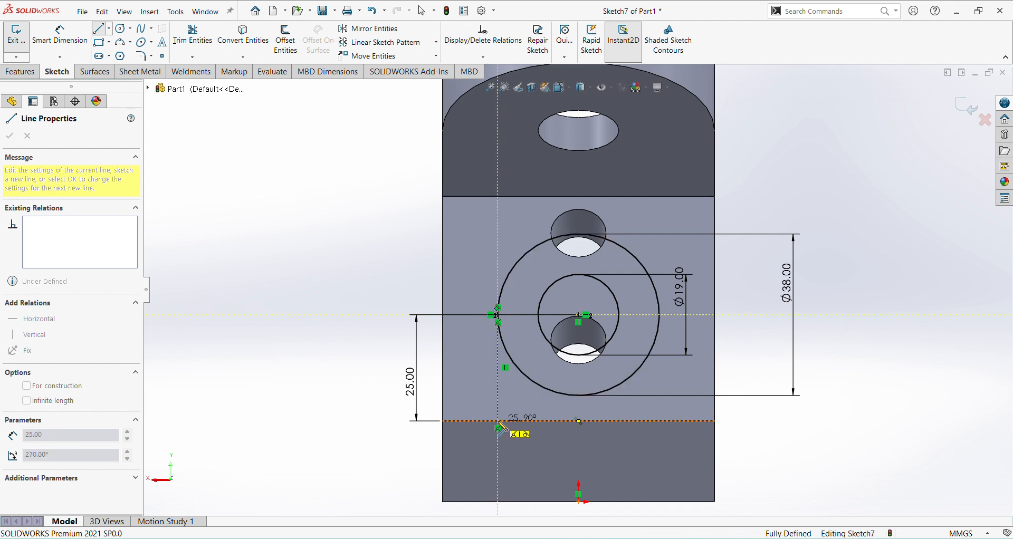
{"action": "left_click", "coordinate": [498, 421]}
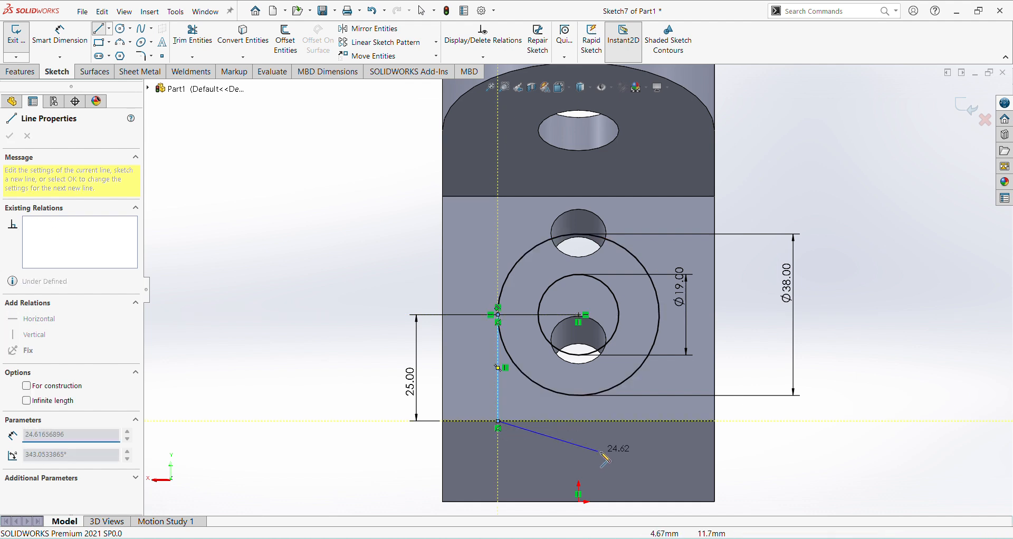
{"action": "left_click", "coordinate": [660, 421]}
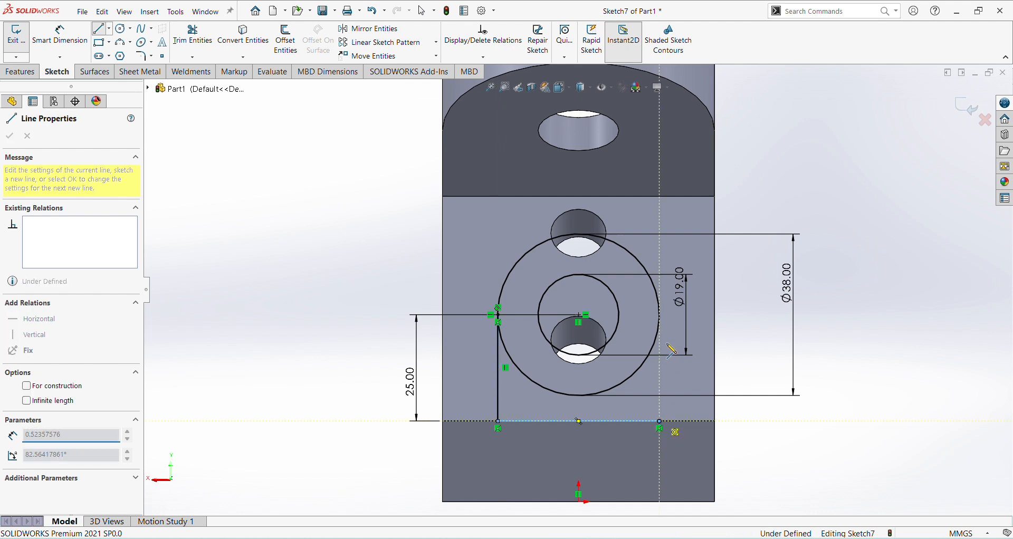
{"action": "left_click", "coordinate": [659, 315]}
{"action": "right_click", "coordinate": [780, 350]}
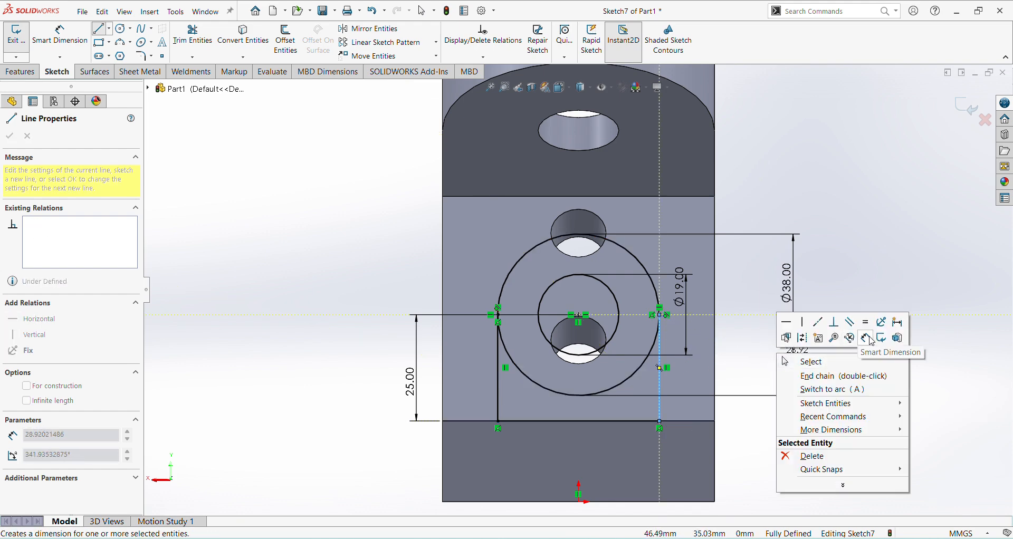
{"action": "left_click", "coordinate": [831, 362]}
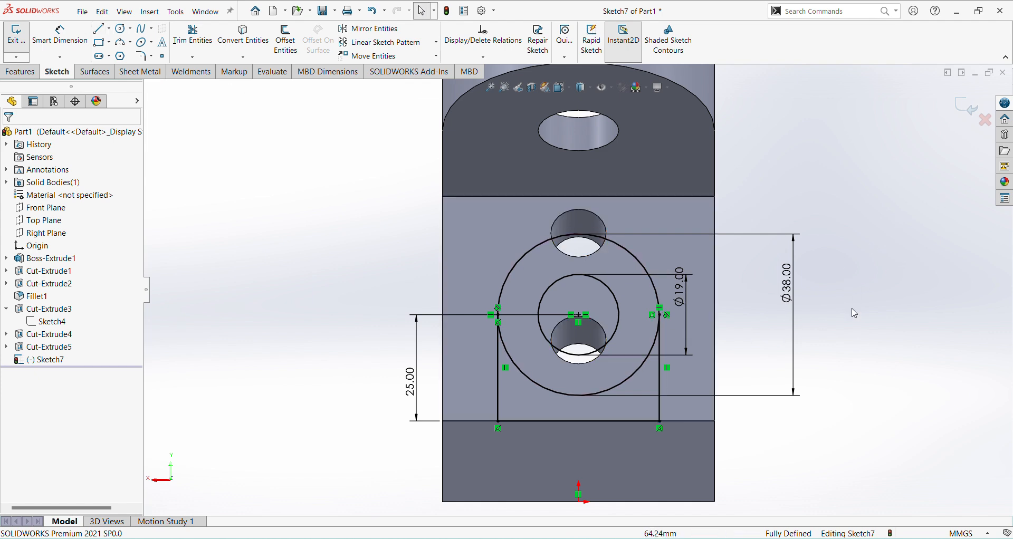
Step: Trim away the lower arc of the 38 mm circle and exit the sketch
{"action": "left_click", "coordinate": [192, 35]}
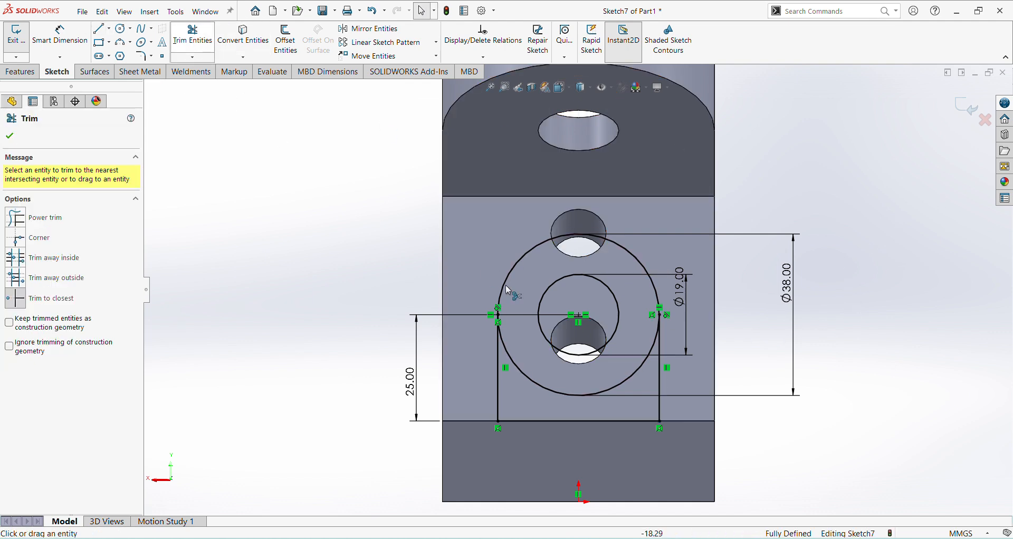
{"action": "left_click", "coordinate": [591, 395]}
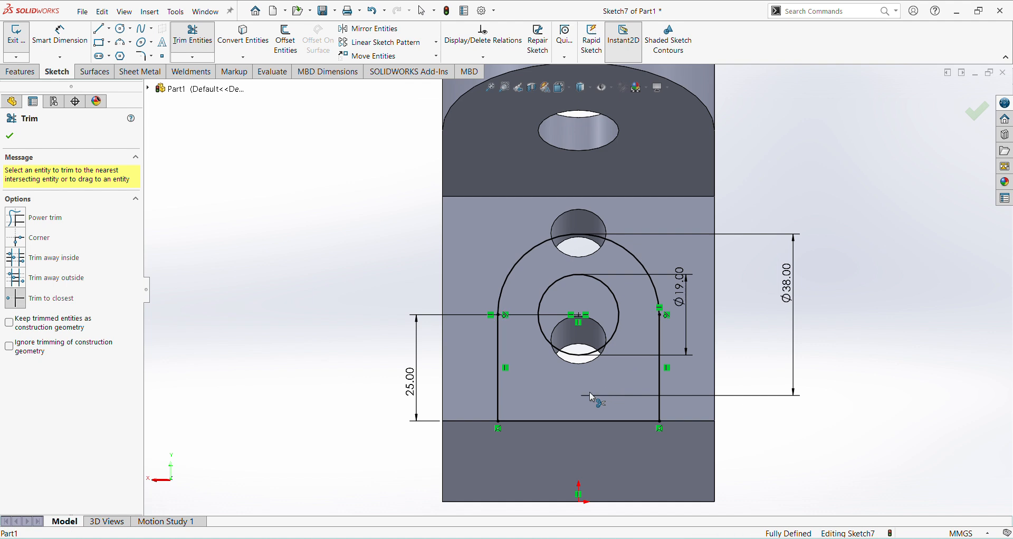
{"action": "left_click", "coordinate": [978, 121]}
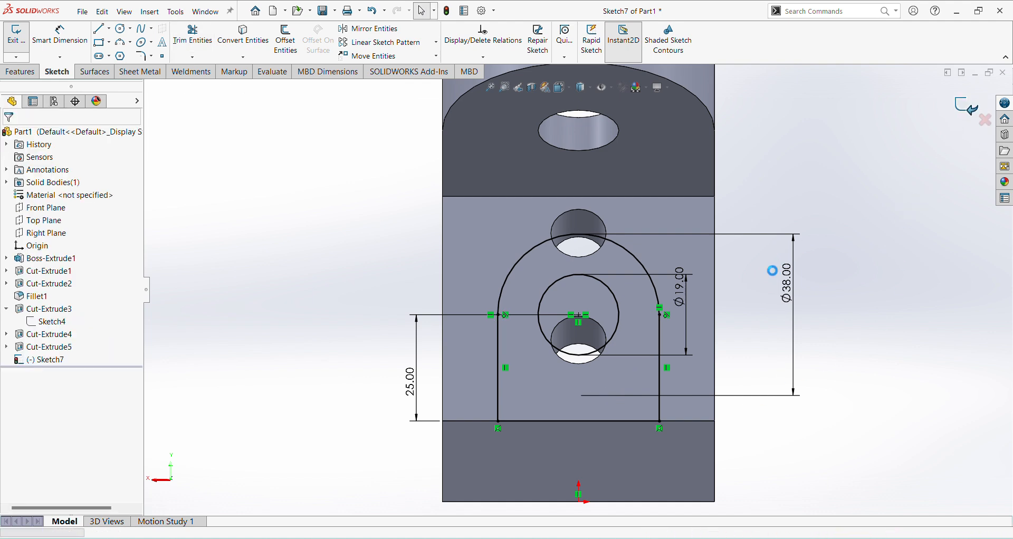
{"action": "left_click", "coordinate": [963, 113]}
{"action": "middle_click_drag", "start_coordinate": [561, 396], "coordinate": [636, 425]}
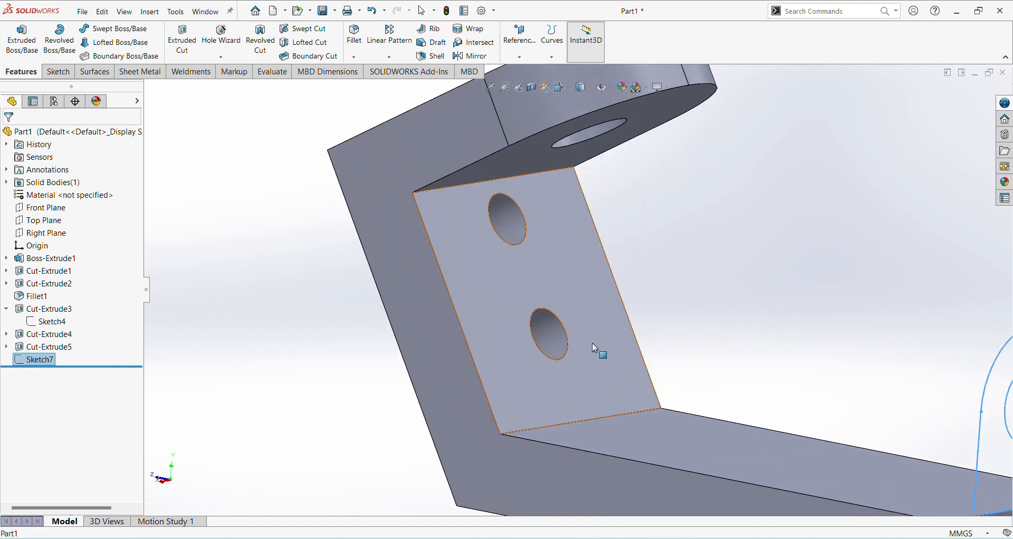
{"action": "scroll", "coordinate": [594, 346], "scroll_direction": "up", "scroll_amount": 4}
{"action": "scroll", "coordinate": [873, 376], "scroll_direction": "down", "scroll_amount": 2}
{"action": "left_click", "coordinate": [23, 37]}
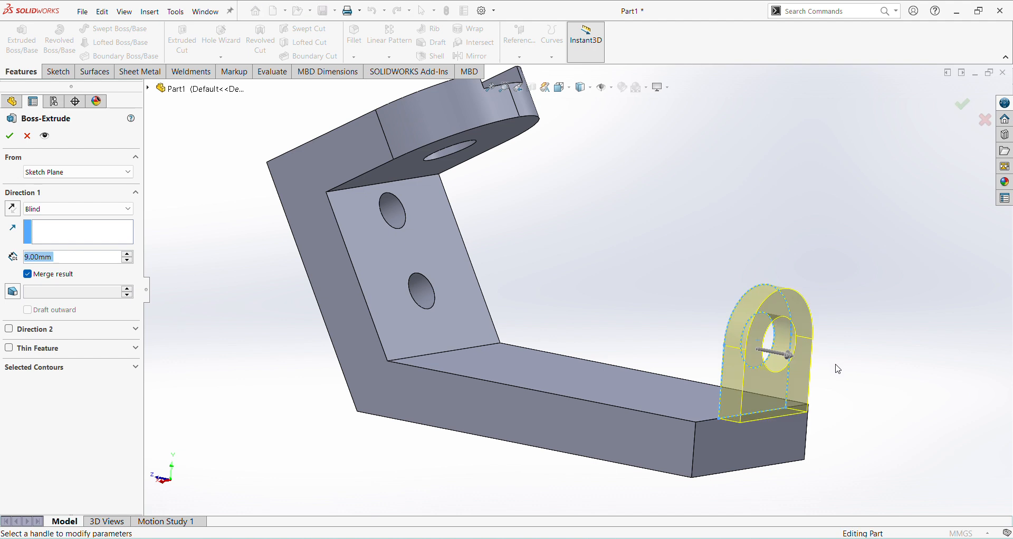
{"action": "left_click", "coordinate": [28, 139]}
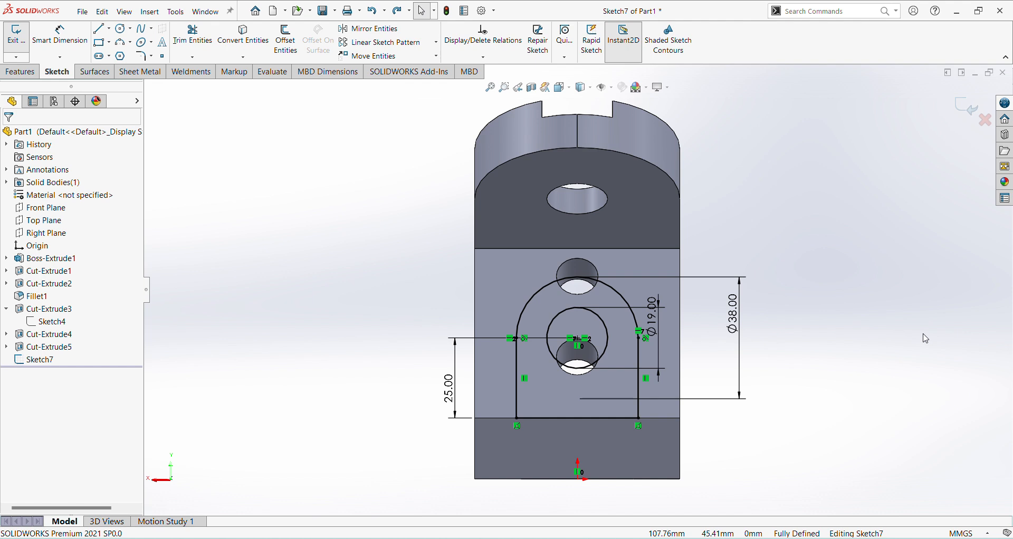
Step: Undo the trim of the 38 mm circle's lower arc in the lug sketch
{"action": "key", "text": "ctrl+z"}
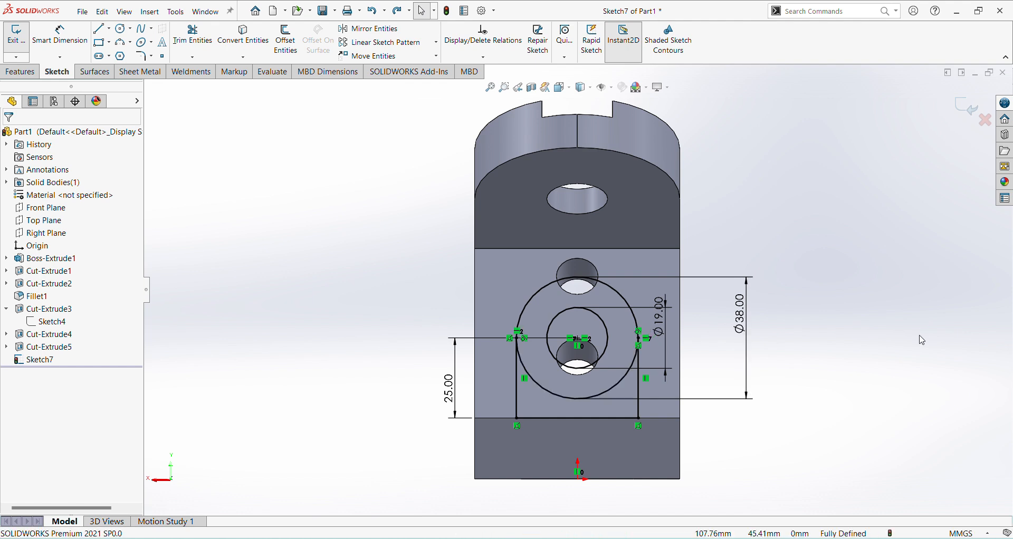
Step: Exit the lug sketch and start a Boss-Extrude of the region below the 38 mm circle, reversed towards the upright
{"action": "left_click", "coordinate": [964, 110]}
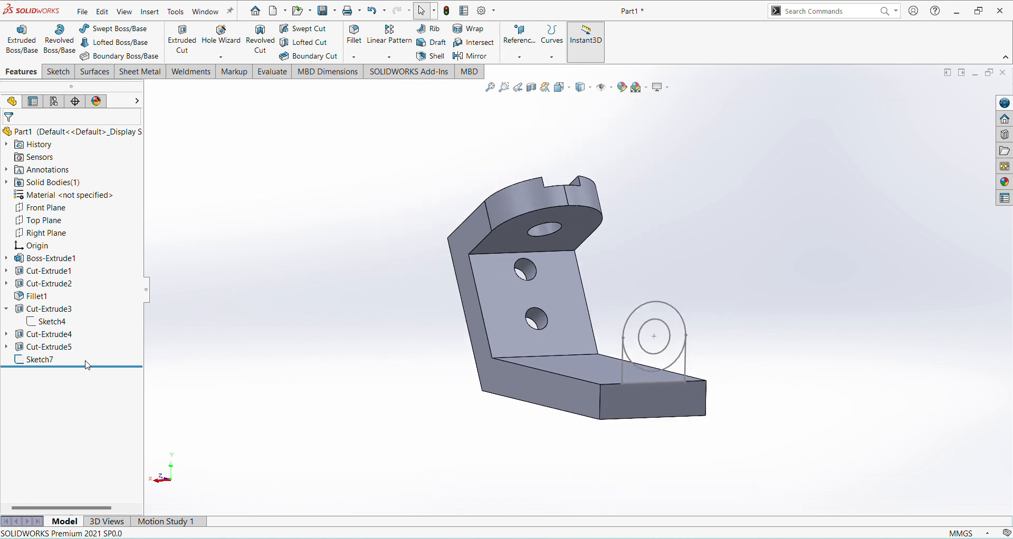
{"action": "left_click", "coordinate": [43, 361]}
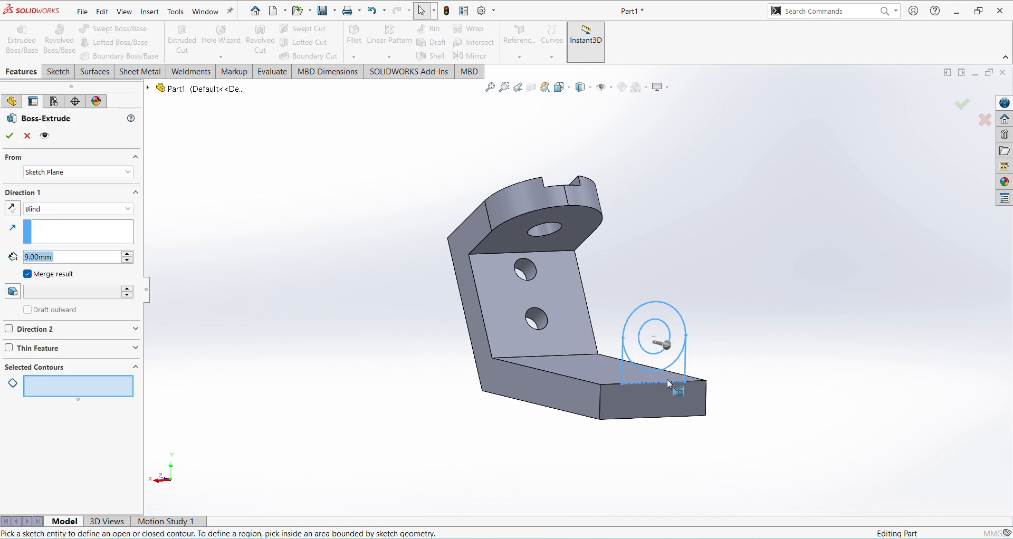
{"action": "scroll", "coordinate": [676, 377], "scroll_direction": "down", "scroll_amount": 3}
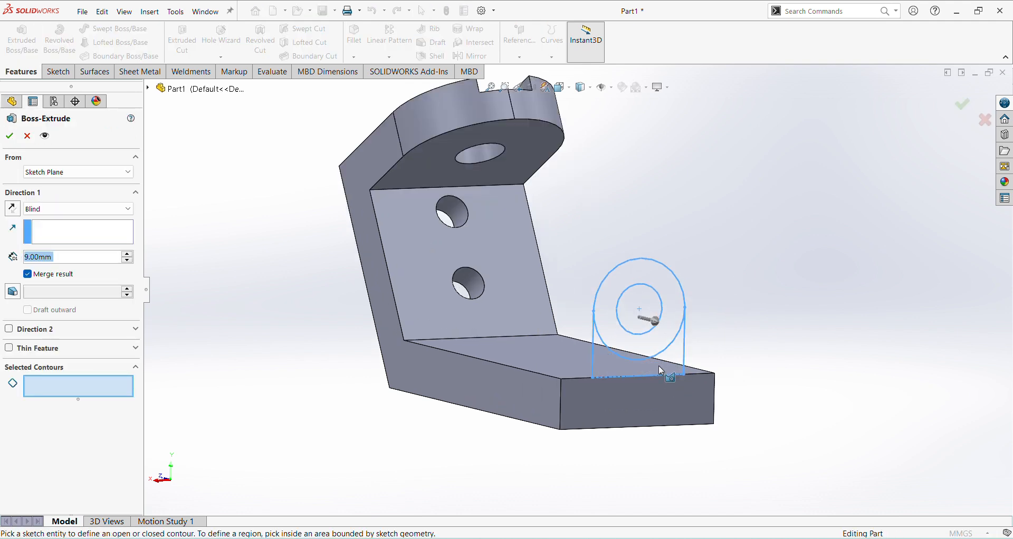
{"action": "left_click", "coordinate": [657, 377]}
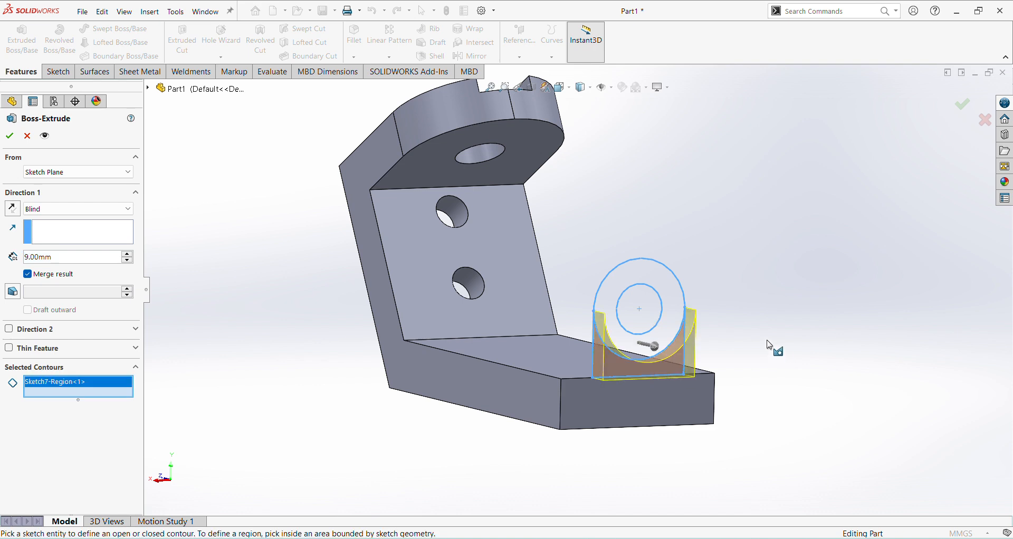
{"action": "middle_click_drag", "start_coordinate": [732, 385], "coordinate": [771, 402]}
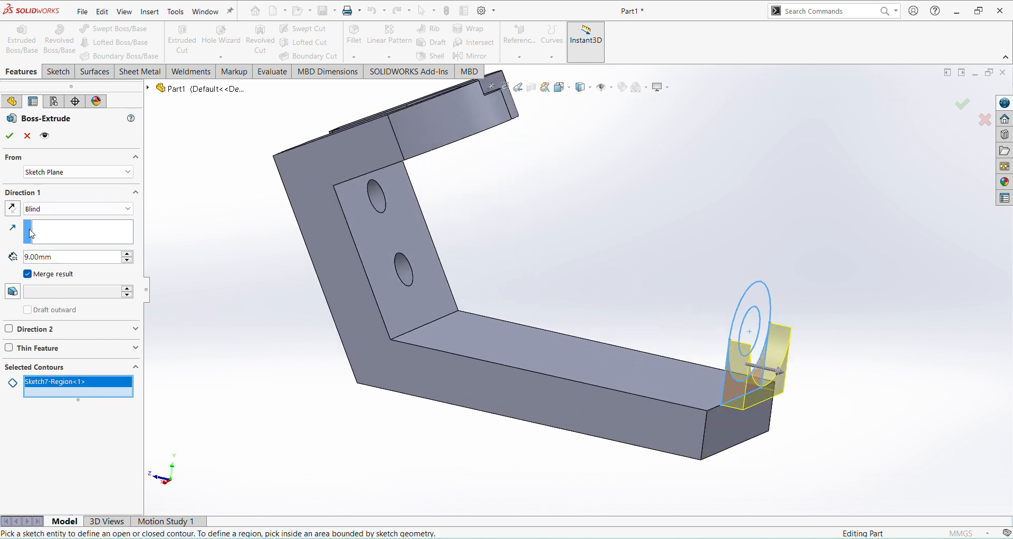
{"action": "left_click", "coordinate": [11, 209]}
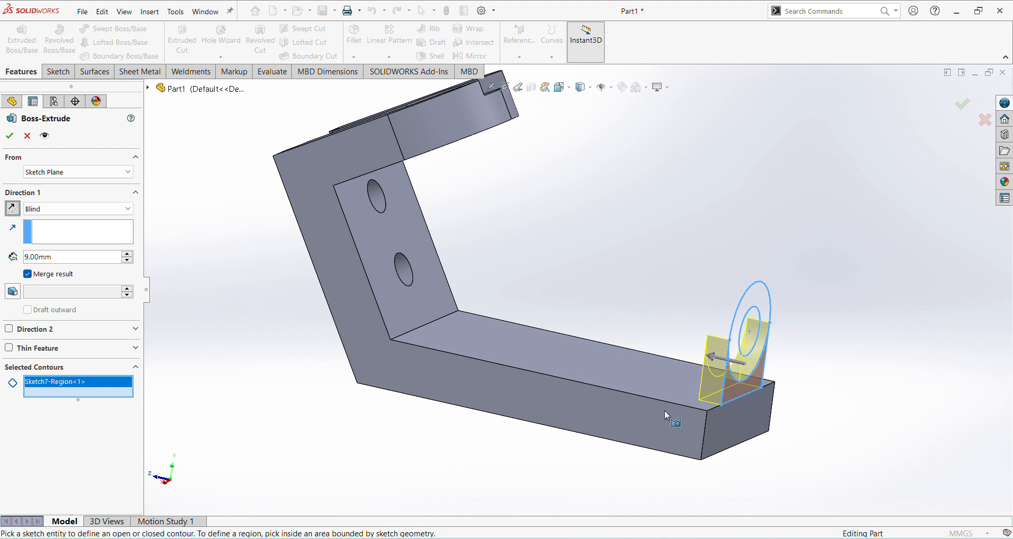
Step: Start the extrusion from a 17 mm offset, flipped inward along the base
{"action": "left_click", "coordinate": [73, 172]}
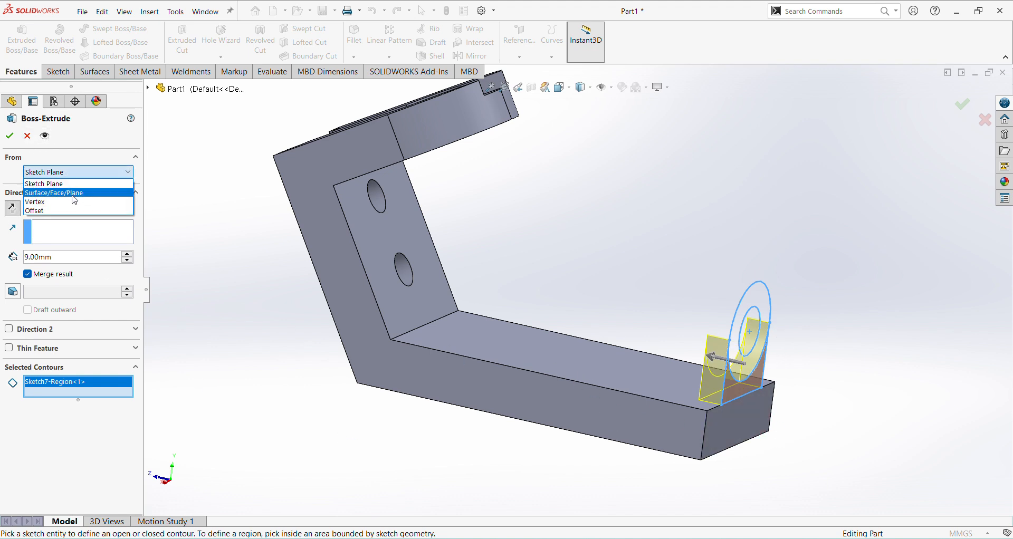
{"action": "left_click", "coordinate": [69, 211]}
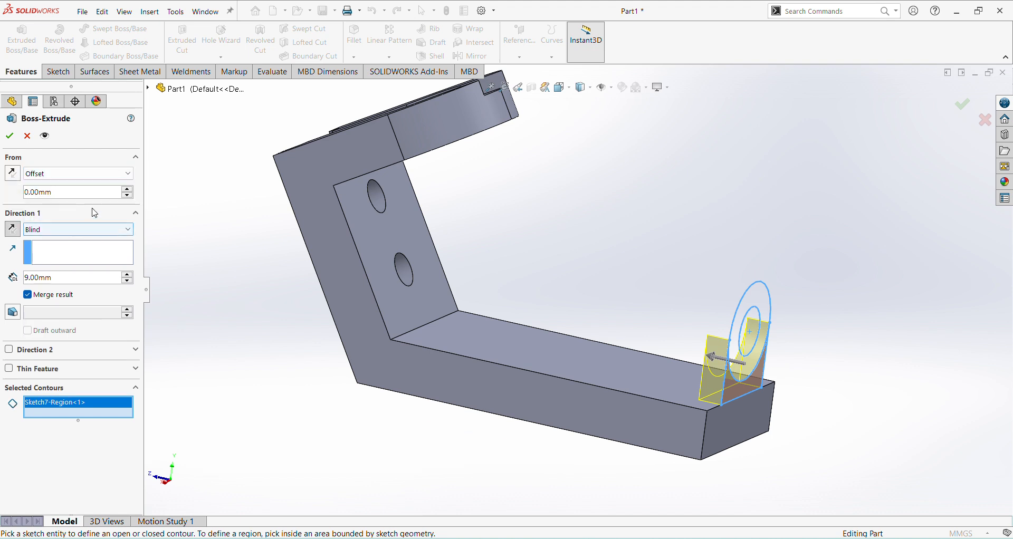
{"action": "left_click_drag", "start_coordinate": [68, 194], "coordinate": [10, 196]}
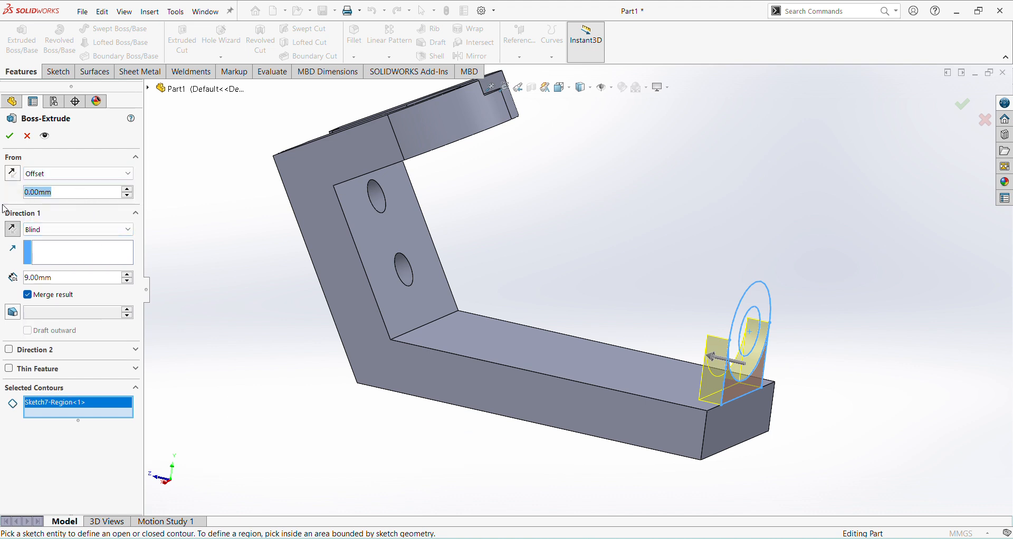
{"action": "type", "text": "17"}
{"action": "key", "text": "Return"}
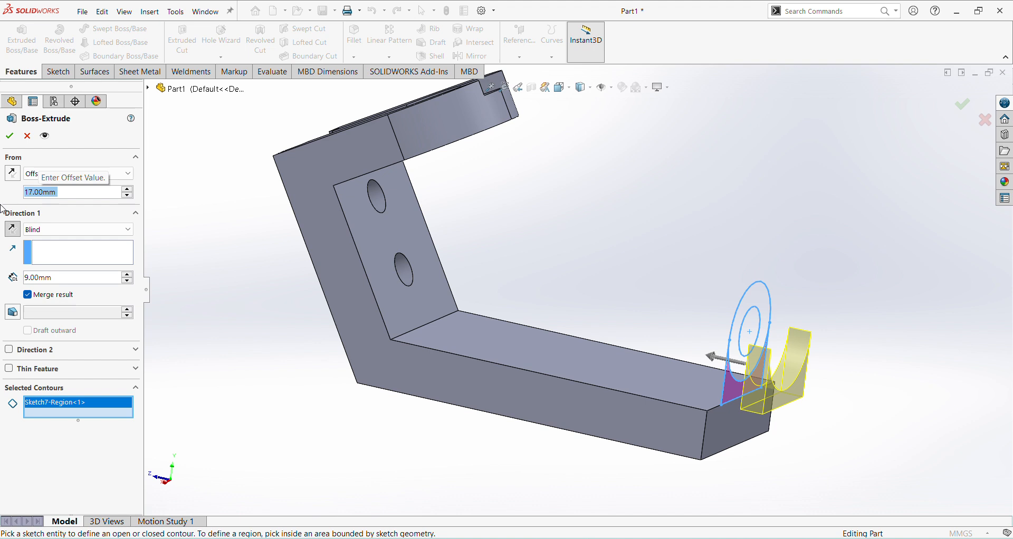
{"action": "left_click", "coordinate": [9, 175]}
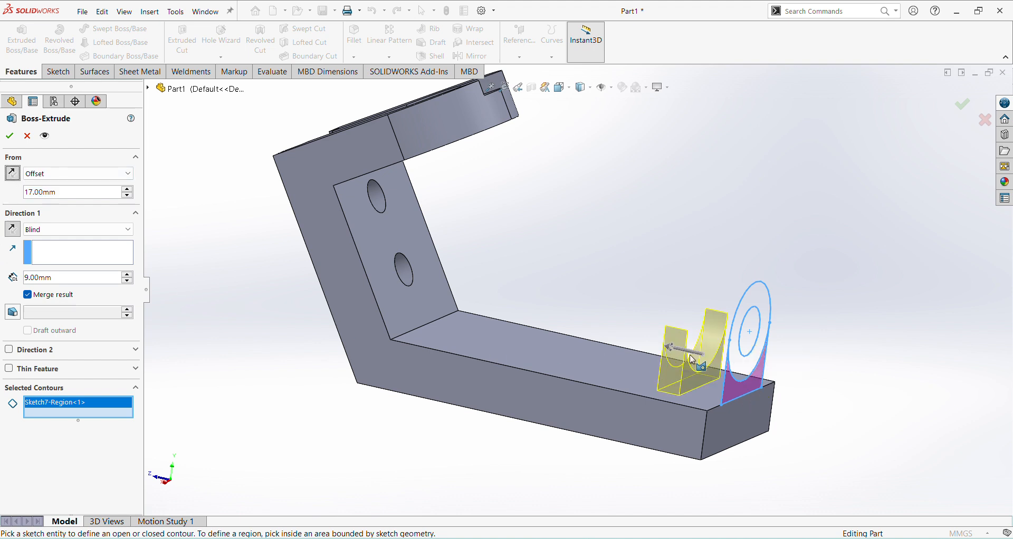
Step: Set the lug block's blind depth to 16 mm and complete the extrusion
{"action": "double_click", "coordinate": [58, 278]}
{"action": "type", "text": "16"}
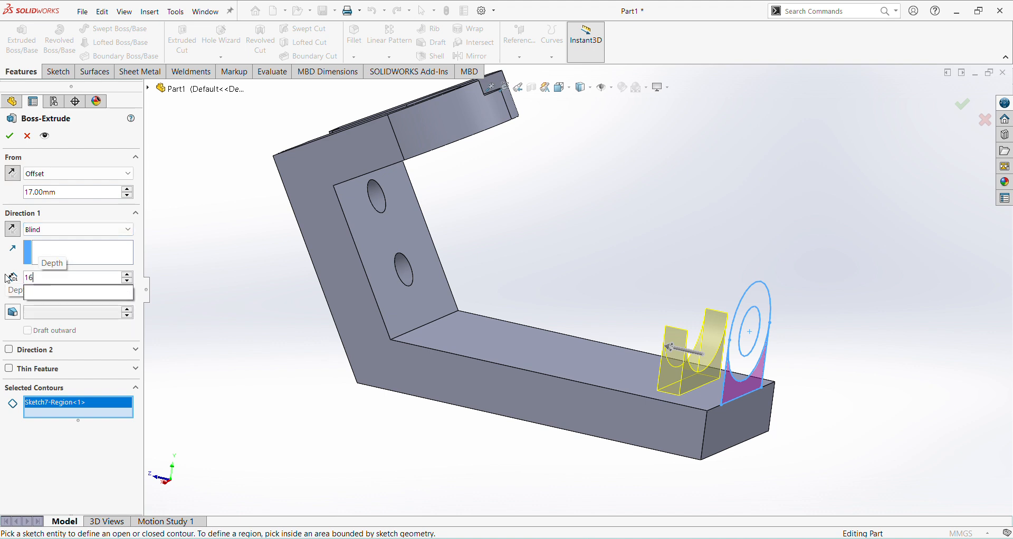
{"action": "key", "text": "Return"}
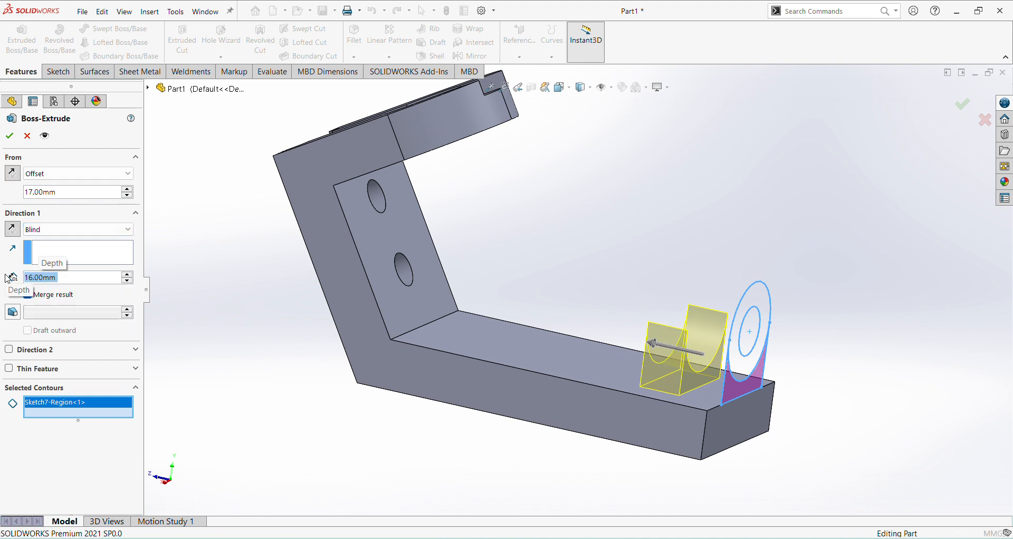
{"action": "key", "text": "Return"}
{"action": "left_click", "coordinate": [218, 414]}
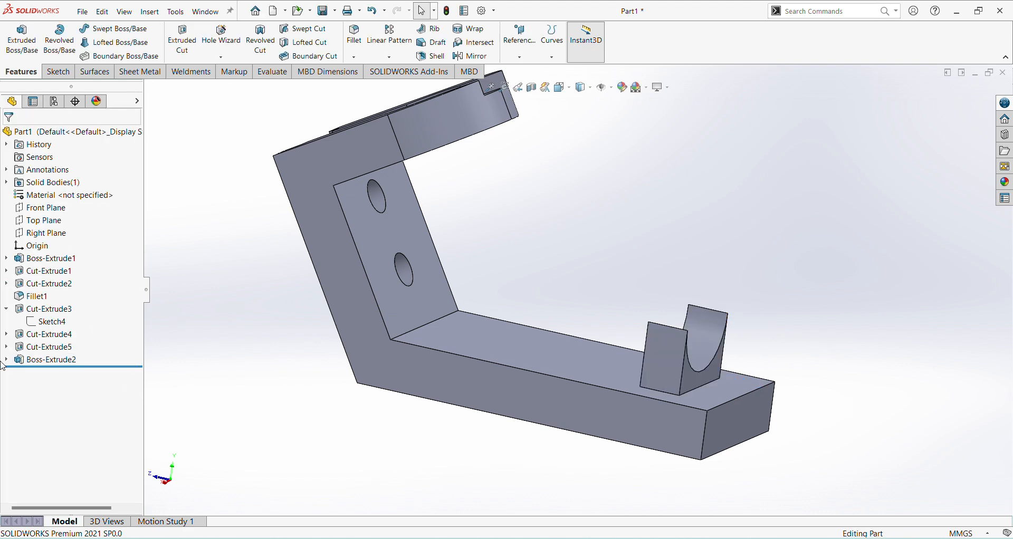
Step: Reuse Sketch7 to extrude the ring between the 19 mm and 38 mm circles, starting from a 14 mm offset flipped inward
{"action": "left_click", "coordinate": [6, 361]}
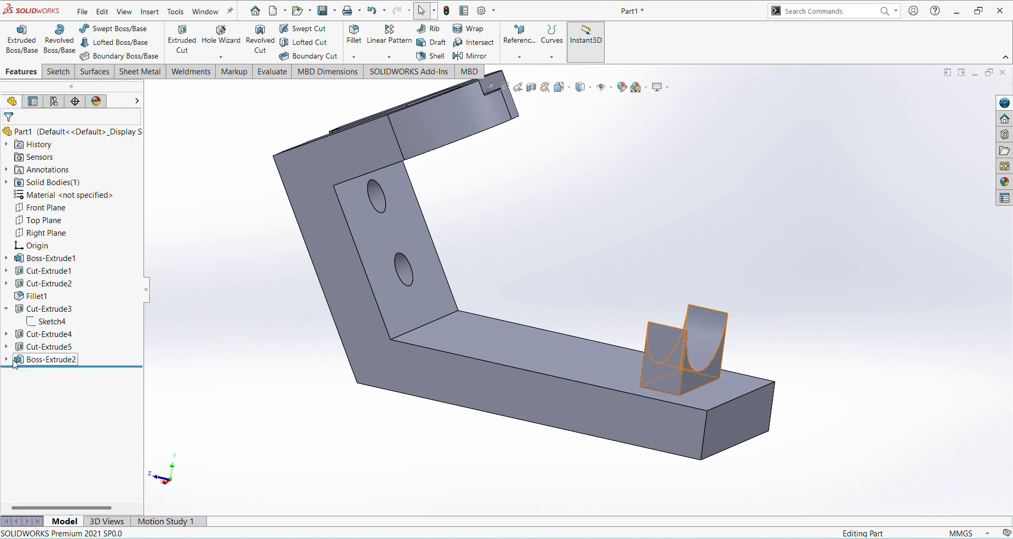
{"action": "left_click", "coordinate": [40, 374]}
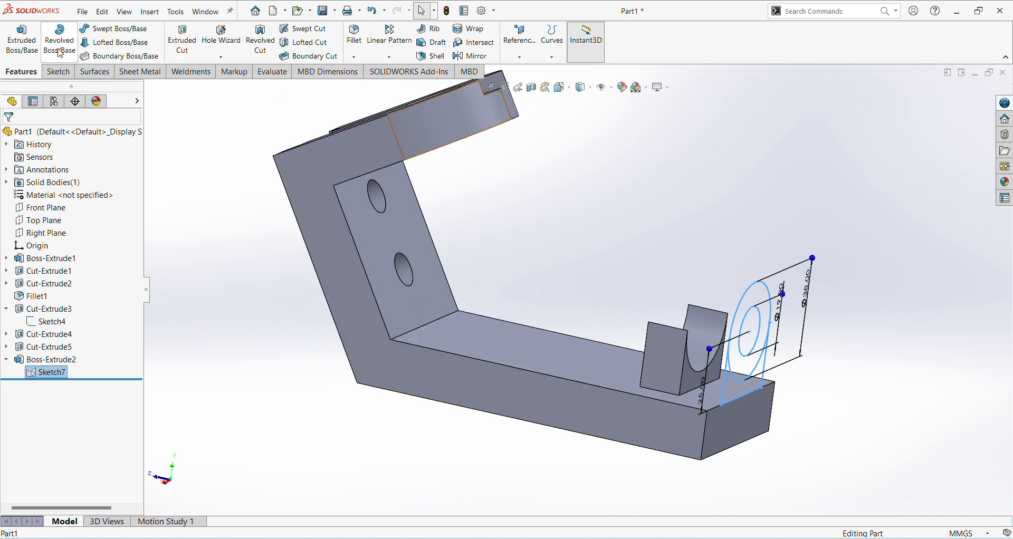
{"action": "left_click", "coordinate": [21, 39]}
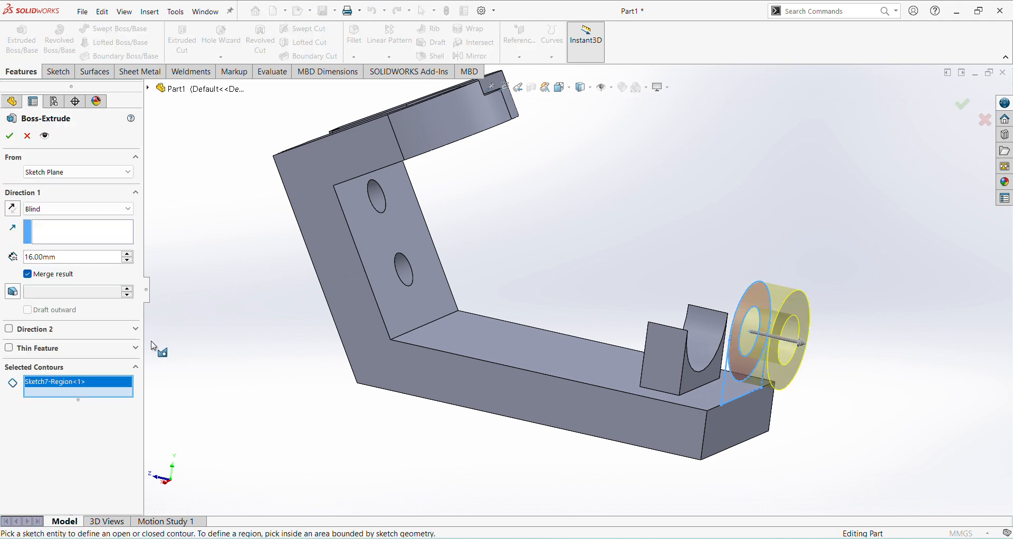
{"action": "left_click", "coordinate": [101, 172]}
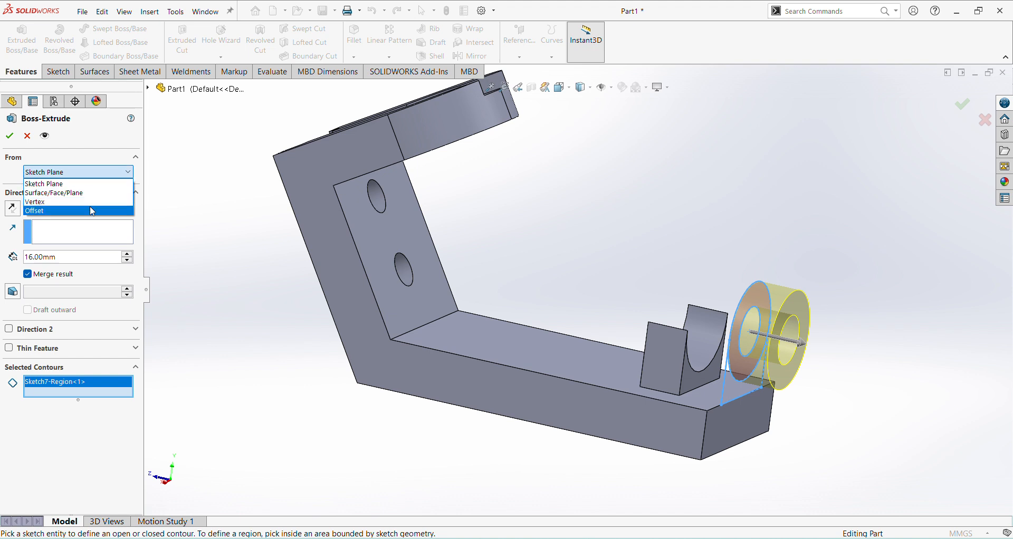
{"action": "left_click", "coordinate": [89, 207]}
{"action": "left_click_drag", "start_coordinate": [78, 192], "coordinate": [24, 212]}
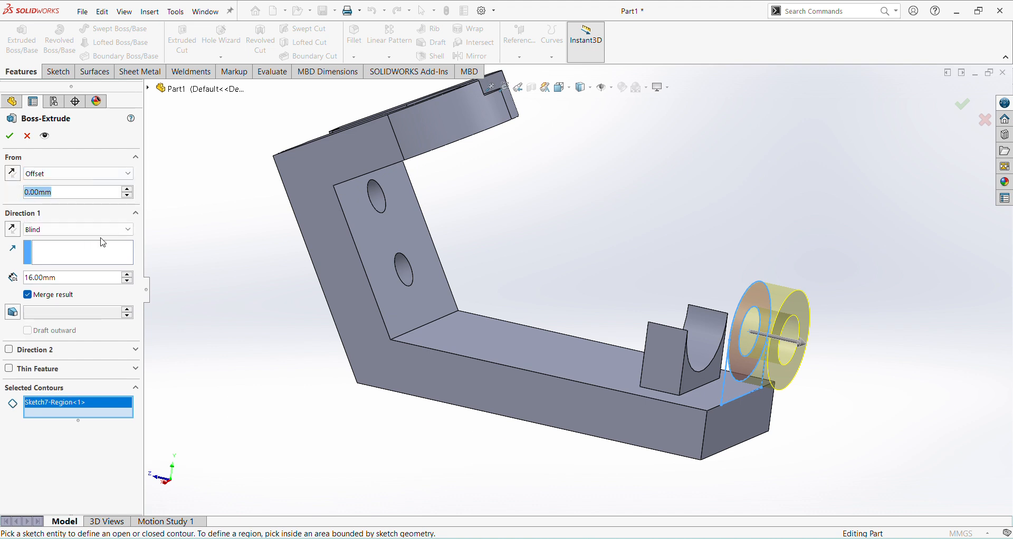
{"action": "type", "text": "14"}
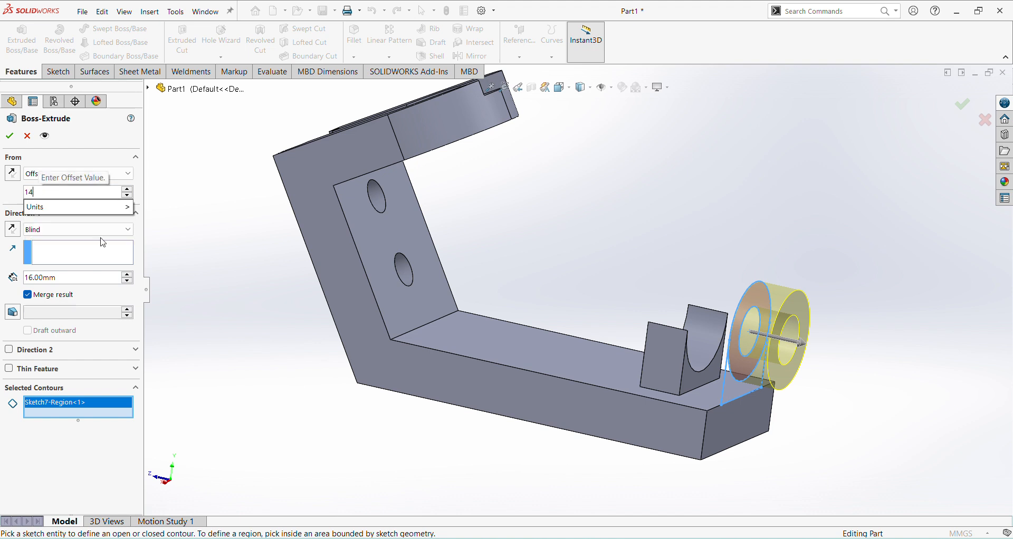
{"action": "key", "text": "Return"}
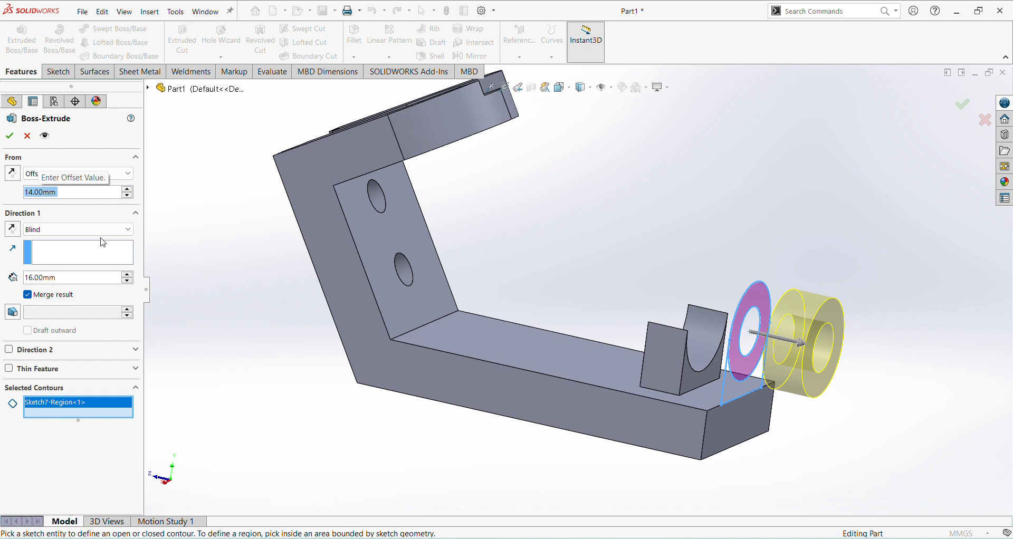
{"action": "left_click", "coordinate": [18, 175]}
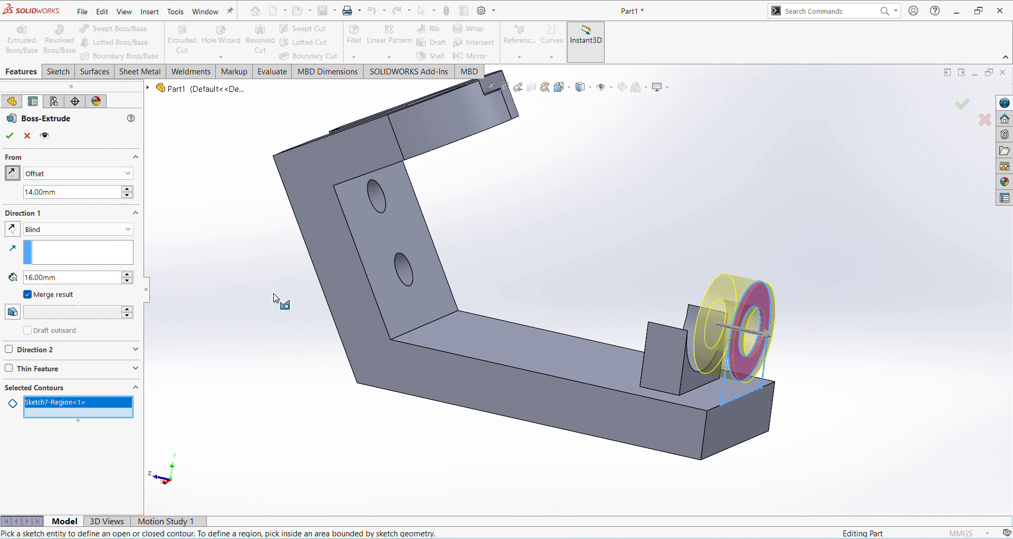
Step: Set the ring's blind extrusion depth to 19 mm
{"action": "left_click", "coordinate": [72, 278]}
{"action": "middle_click_drag", "start_coordinate": [476, 397], "coordinate": [499, 425]}
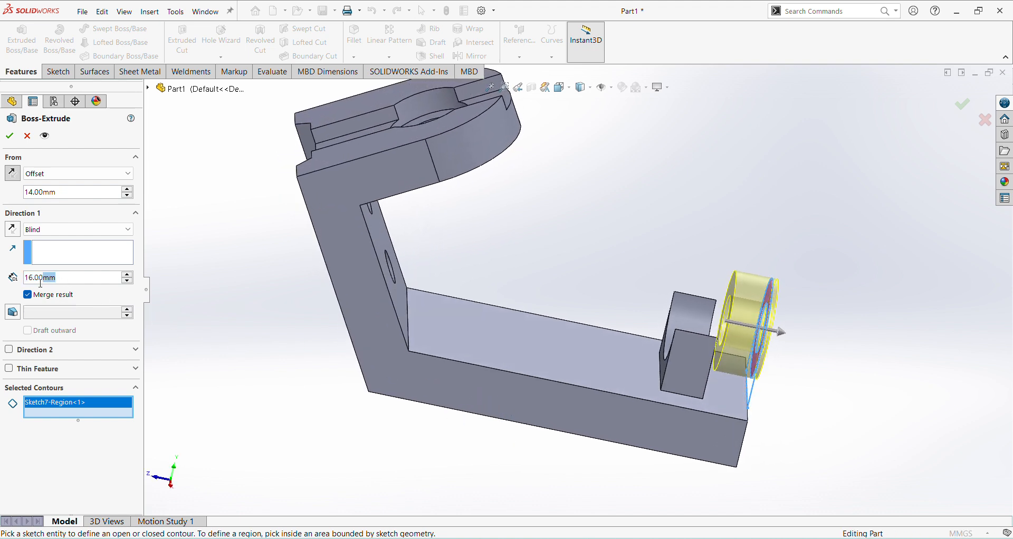
{"action": "left_click_drag", "start_coordinate": [41, 283], "coordinate": [27, 299]}
{"action": "scroll", "coordinate": [265, 356], "scroll_direction": "down", "scroll_amount": 3}
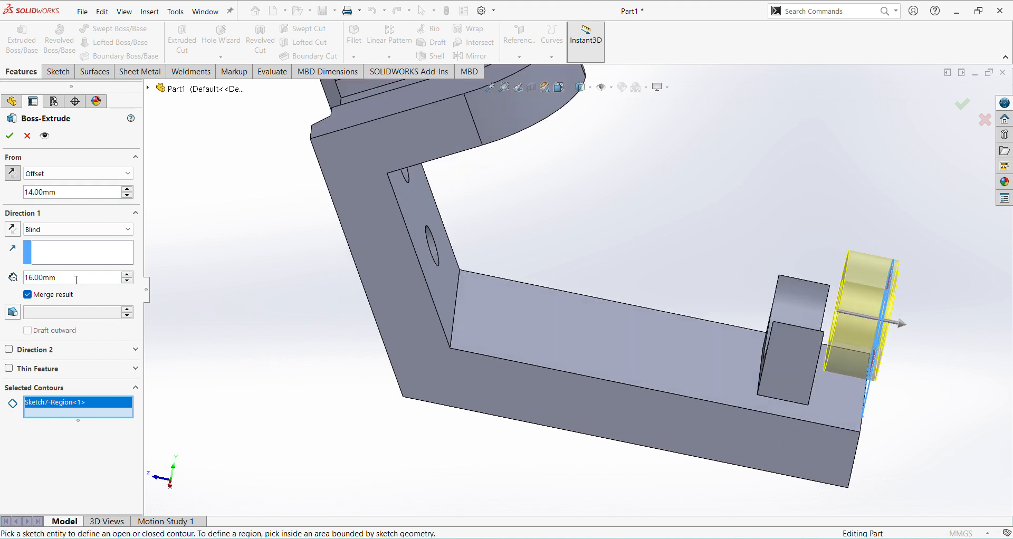
{"action": "left_click_drag", "start_coordinate": [76, 279], "coordinate": [16, 287]}
{"action": "type", "text": "19"}
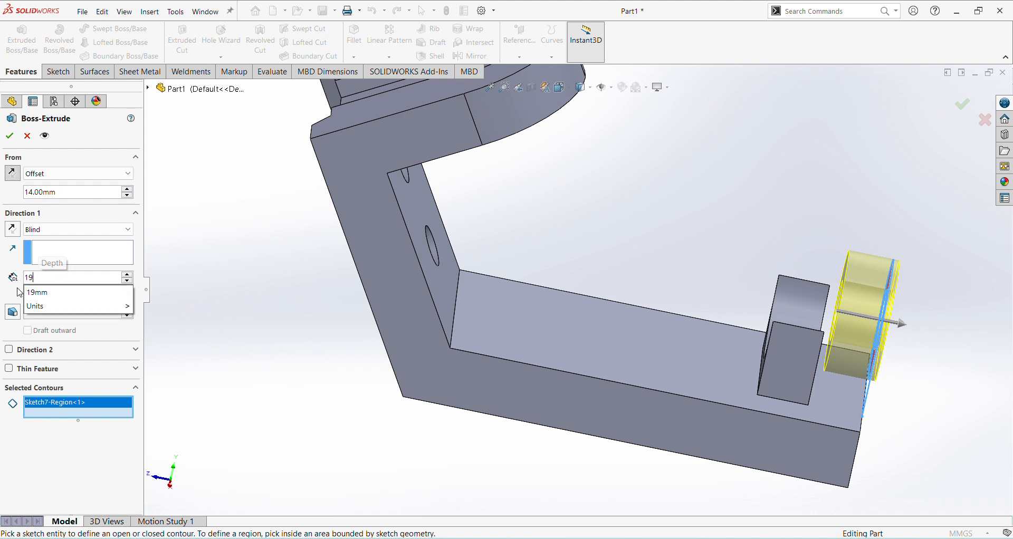
{"action": "key", "text": "Return"}
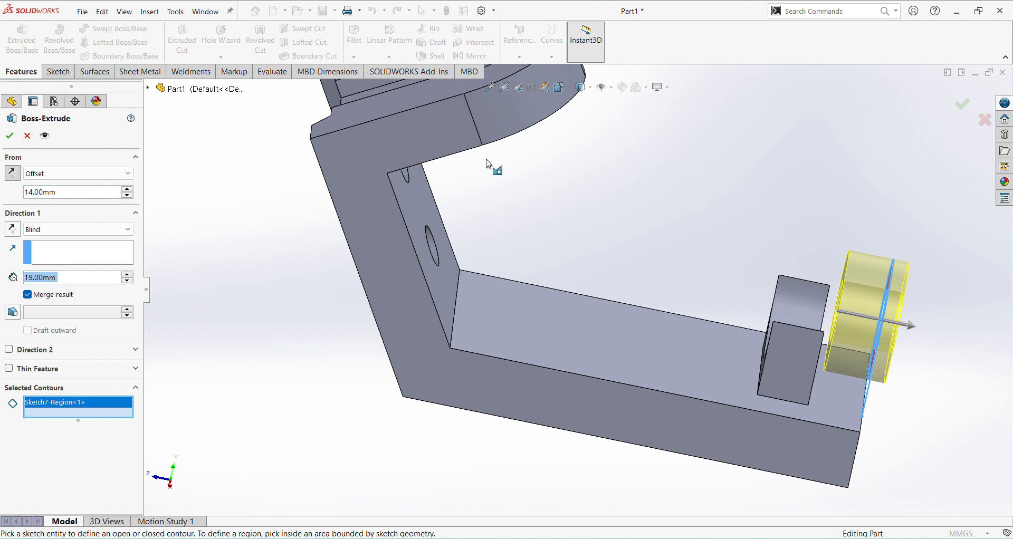
Step: Check the ring preview against the lug block, trying the start offset in the opposite direction and flipping it back
{"action": "middle_click_drag", "start_coordinate": [830, 314], "coordinate": [844, 344]}
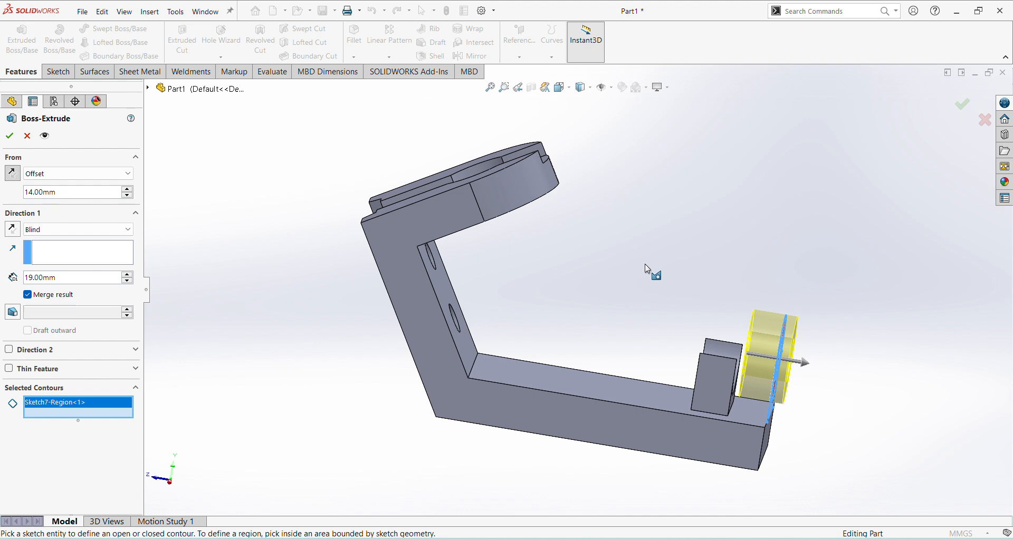
{"action": "scroll", "coordinate": [771, 428], "scroll_direction": "down", "scroll_amount": 2}
{"action": "scroll", "coordinate": [769, 380], "scroll_direction": "up", "scroll_amount": 2}
{"action": "middle_click_drag", "start_coordinate": [791, 397], "coordinate": [781, 400]}
{"action": "left_click_drag", "start_coordinate": [94, 191], "coordinate": [2, 194]}
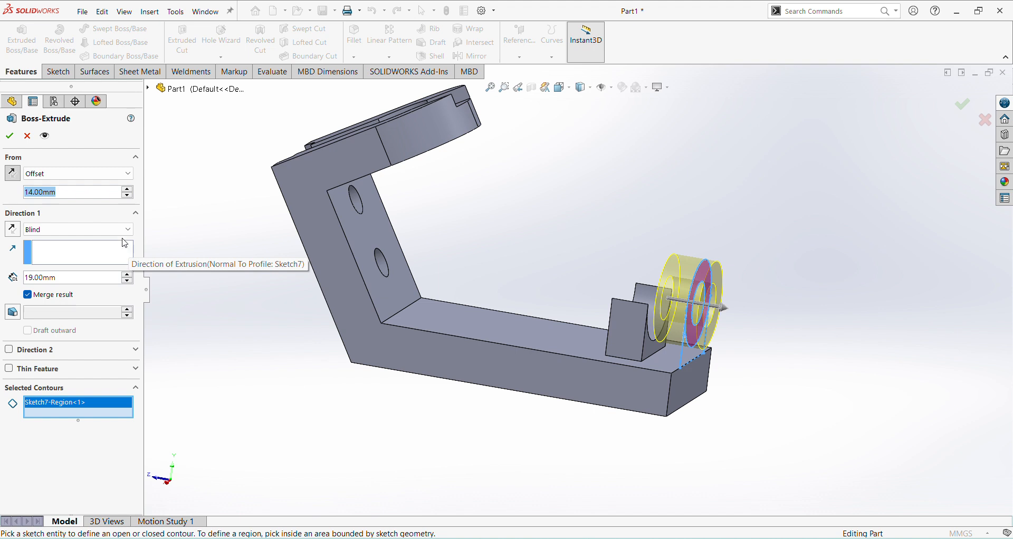
{"action": "left_click", "coordinate": [12, 173]}
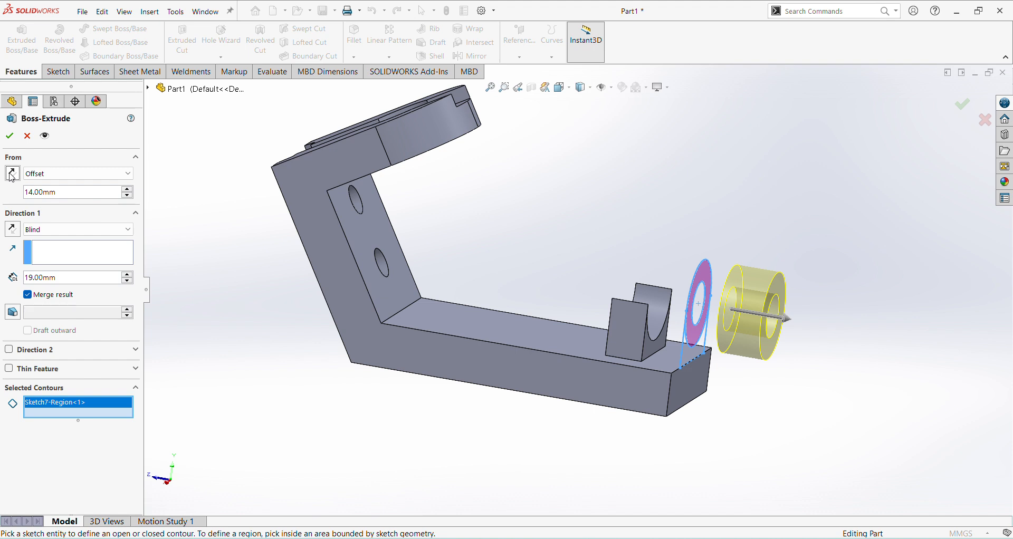
{"action": "left_click", "coordinate": [12, 175]}
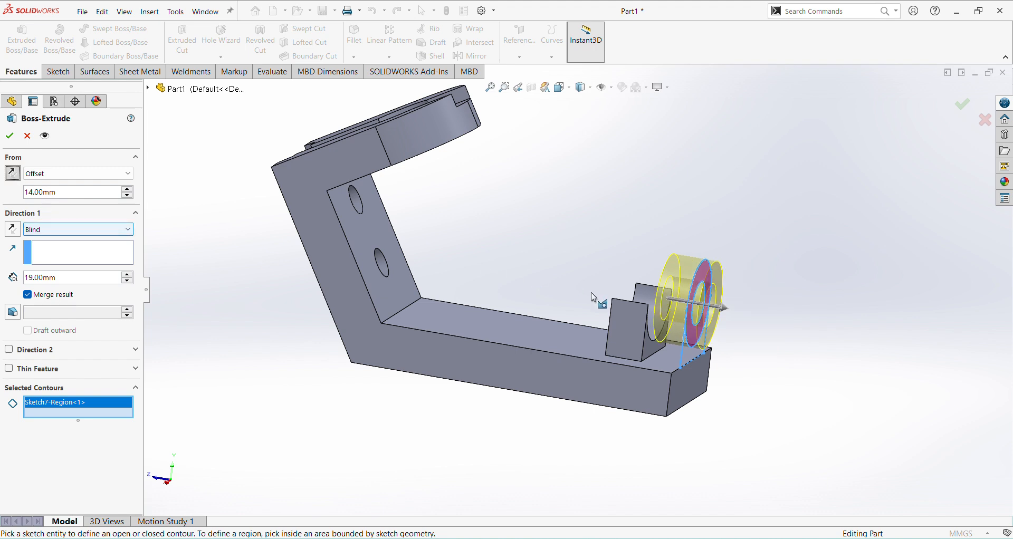
{"action": "middle_click_drag", "start_coordinate": [689, 404], "coordinate": [705, 410]}
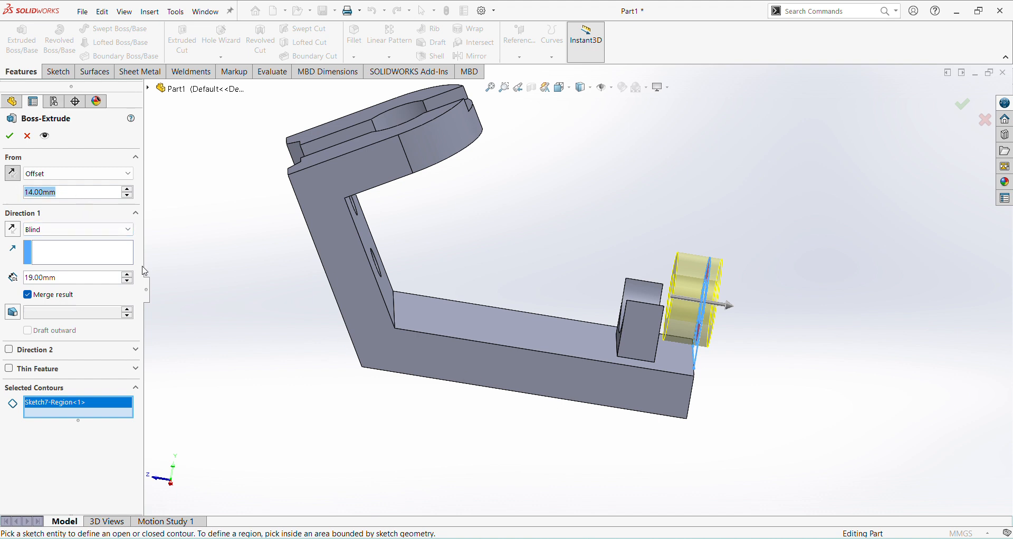
Step: Try start offsets of 28 mm and 34 mm for the ring extrusion against the lug block
{"action": "type", "text": "28"}
{"action": "key", "text": "Return"}
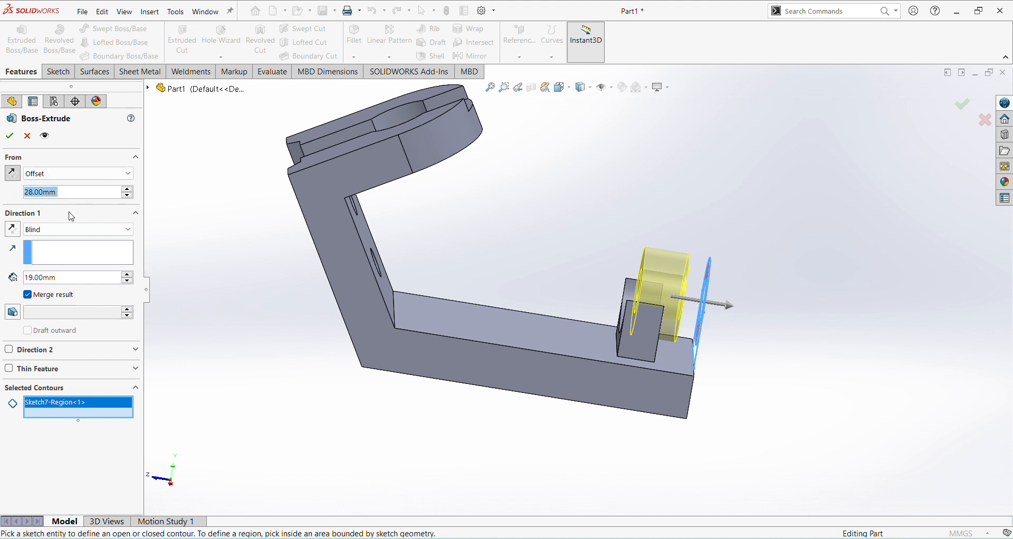
{"action": "type", "text": "345"}
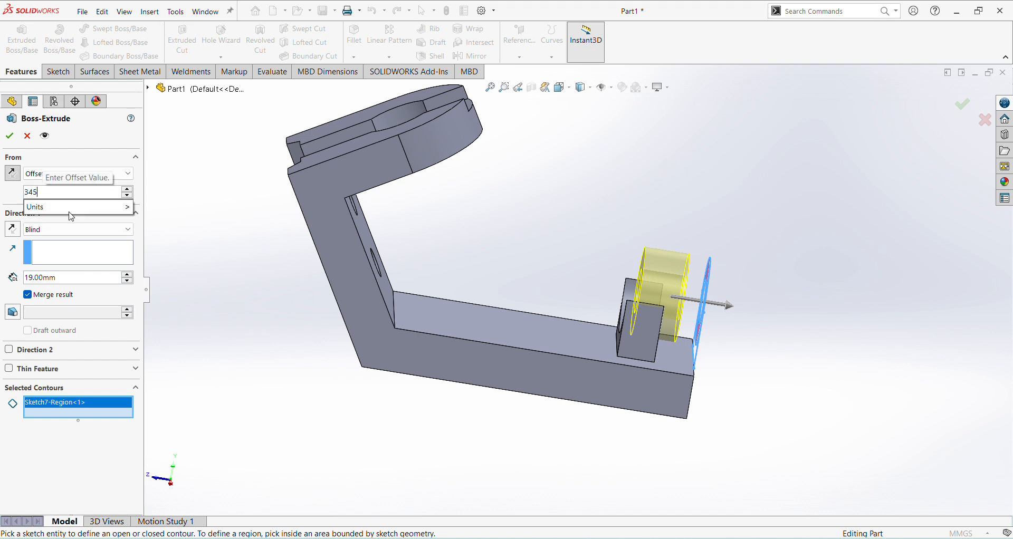
{"action": "key", "text": "BackSpace"}
{"action": "key", "text": "Return"}
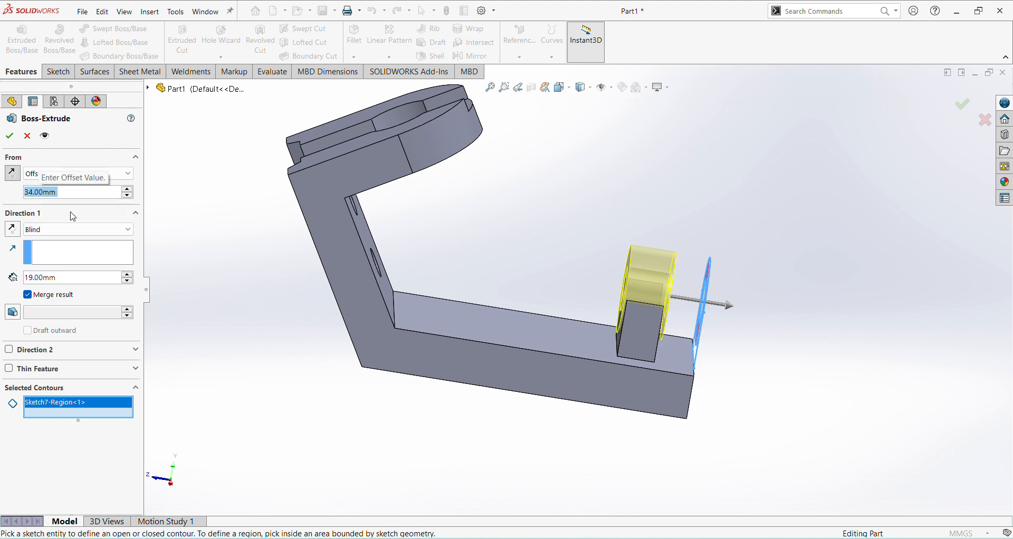
{"action": "scroll", "coordinate": [632, 321], "scroll_direction": "down", "scroll_amount": 5}
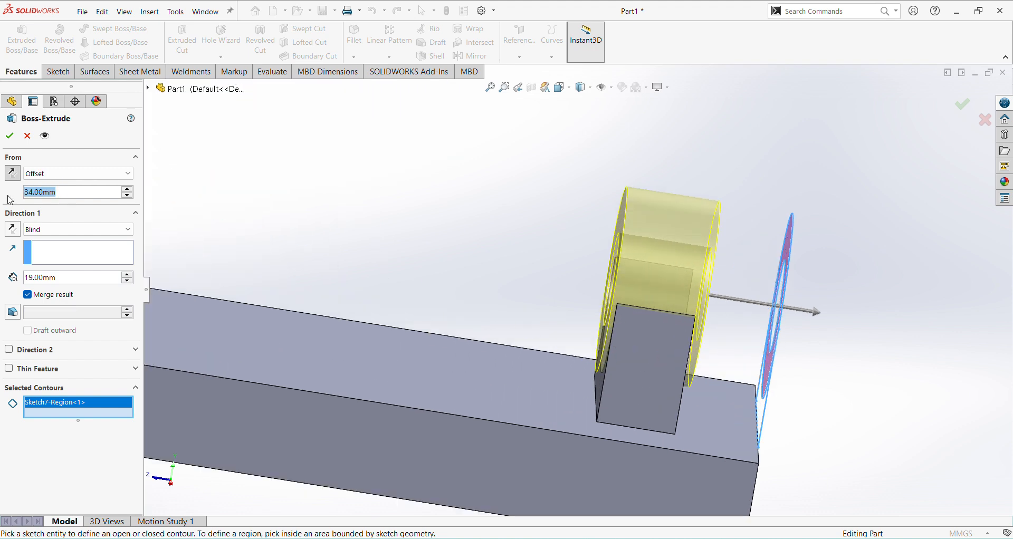
Step: Set the ring's start offset to 33 mm and complete the 19 mm extrusion
{"action": "type", "text": "33"}
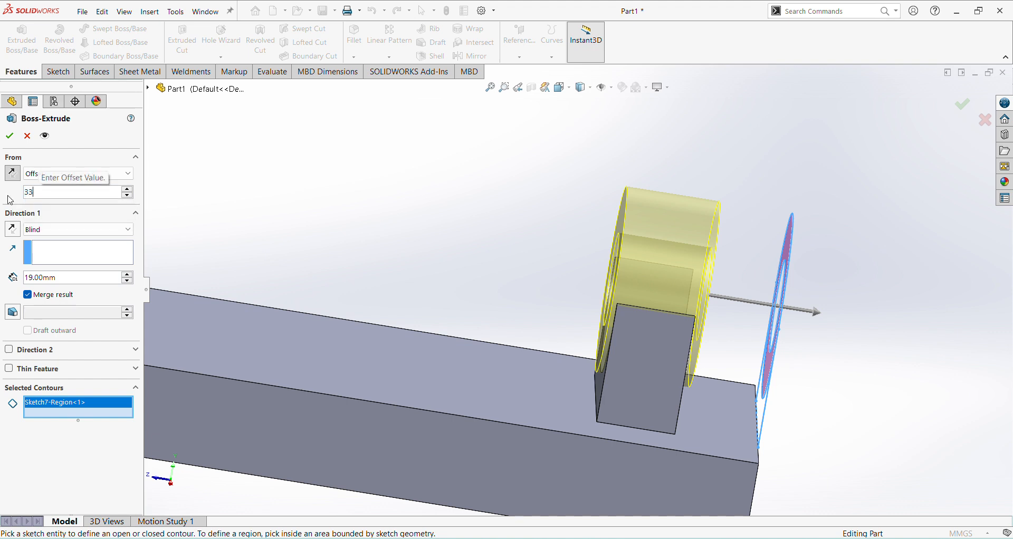
{"action": "key", "text": "Return"}
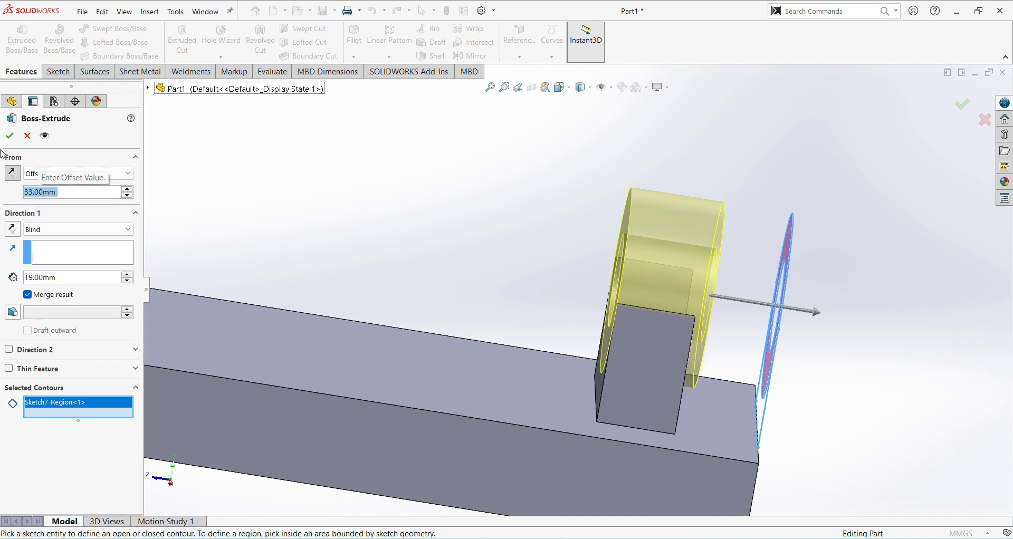
{"action": "left_click", "coordinate": [8, 141]}
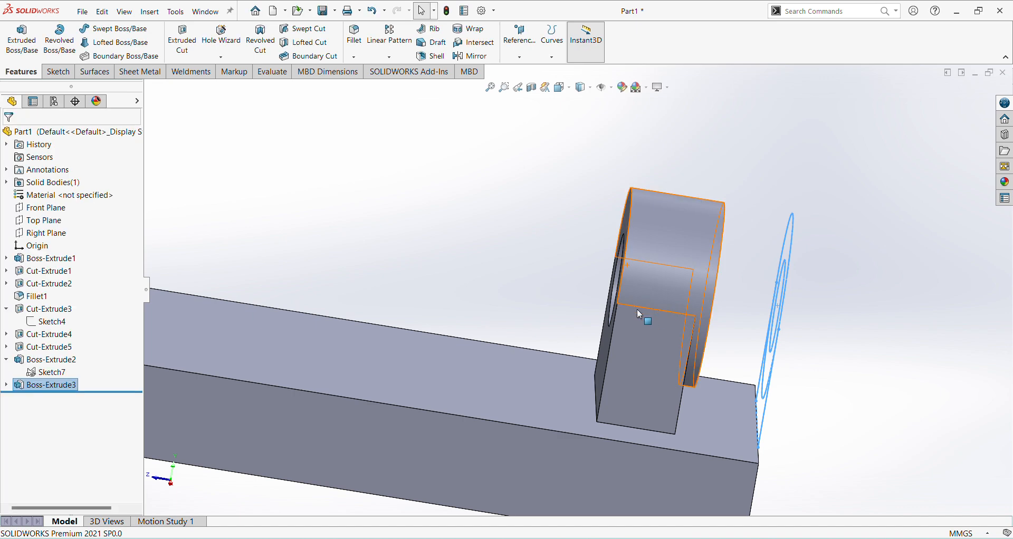
Step: Inspect the finished lug from several angles and check the lug spacing in the jk25.pdf drawing before returning to SOLIDWORKS
{"action": "middle_click_drag", "start_coordinate": [638, 308], "coordinate": [686, 225]}
{"action": "middle_click_drag", "start_coordinate": [791, 216], "coordinate": [698, 227]}
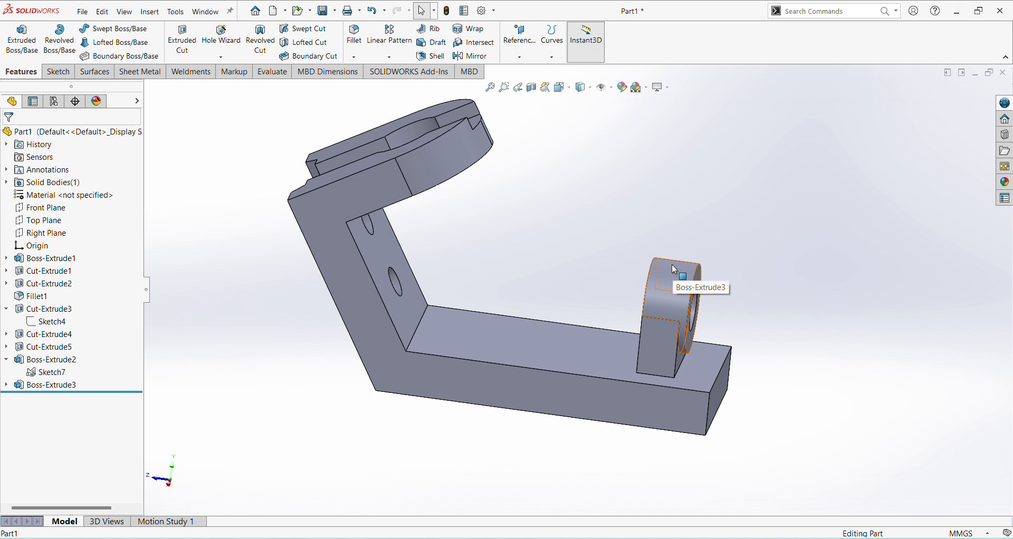
{"action": "scroll", "coordinate": [666, 384], "scroll_direction": "down", "scroll_amount": 2}
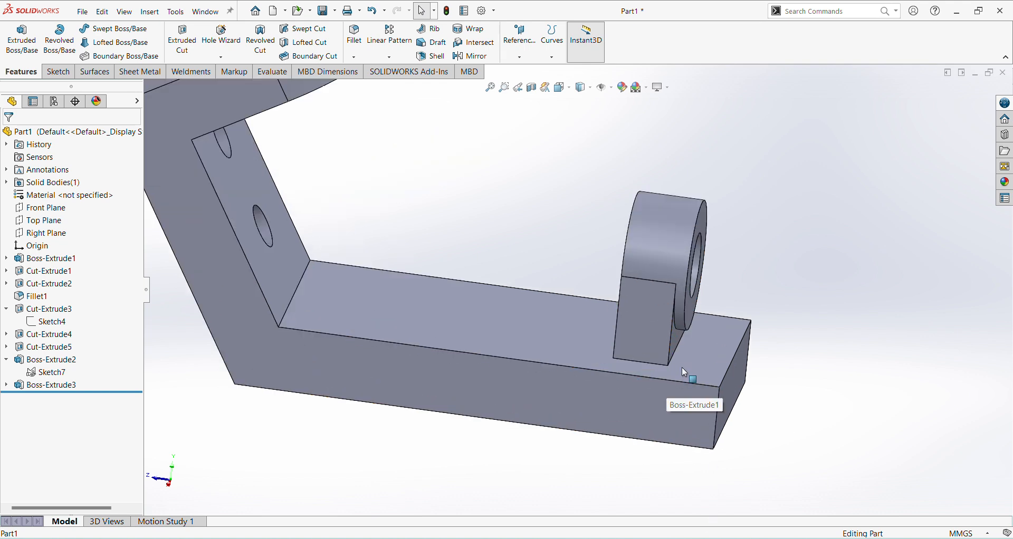
{"action": "key", "text": "ctrl+7"}
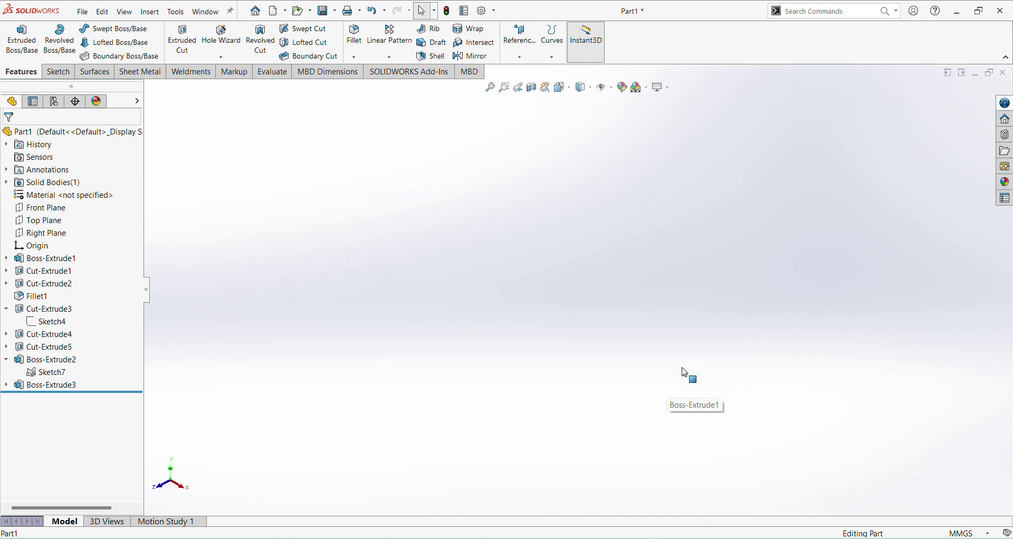
{"action": "scroll", "coordinate": [707, 309], "scroll_direction": "down", "scroll_amount": 3}
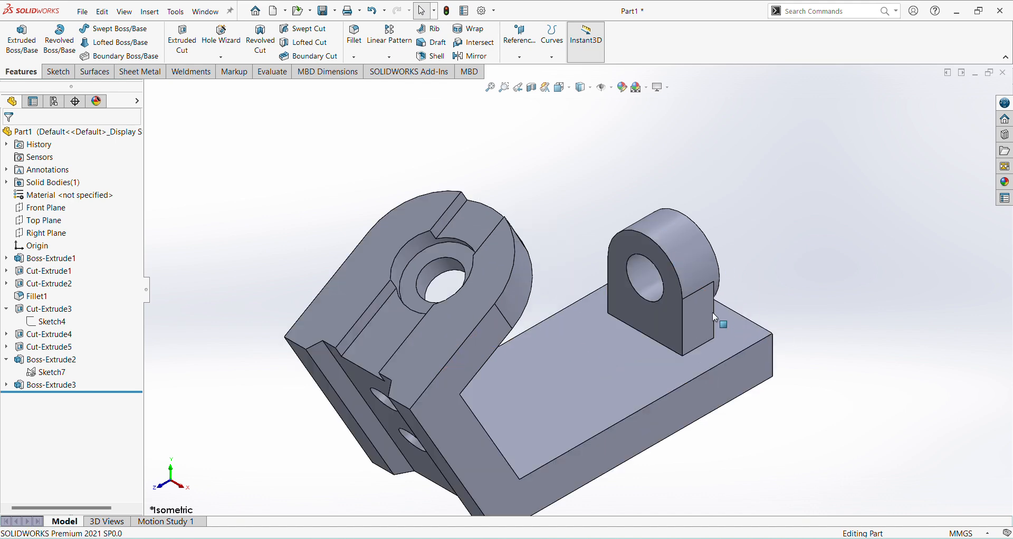
{"action": "scroll", "coordinate": [708, 304], "scroll_direction": "up", "scroll_amount": 2}
{"action": "middle_click_drag", "start_coordinate": [792, 431], "coordinate": [725, 426]}
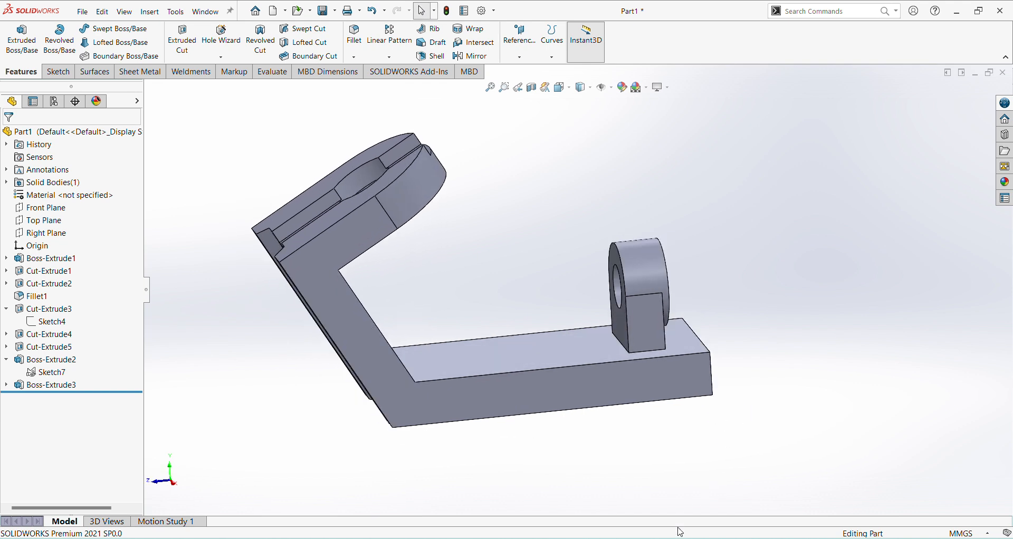
{"action": "key", "text": "alt+Tab"}
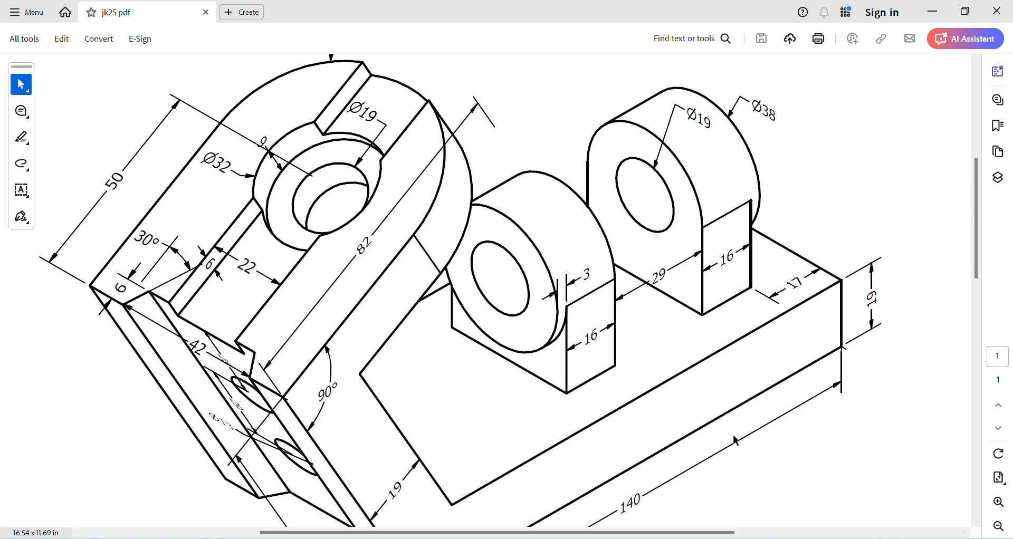
{"action": "mouse_move", "coordinate": [711, 537]}
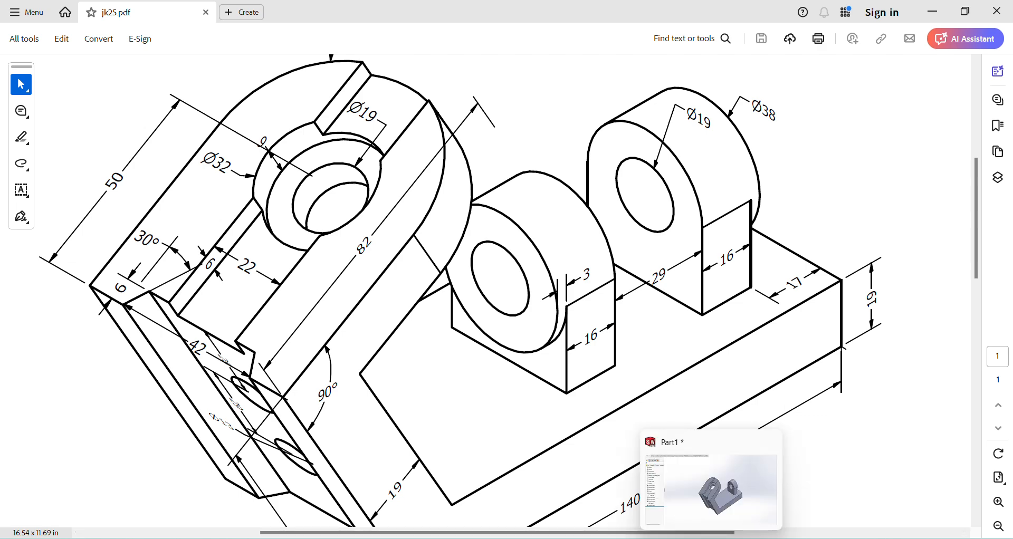
{"action": "left_click", "coordinate": [709, 480]}
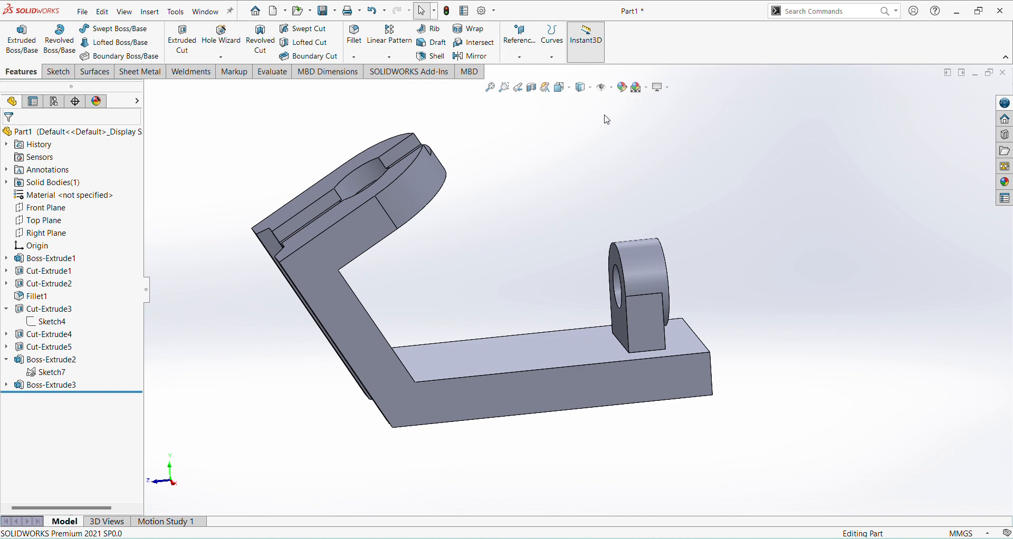
Step: Create a reference plane offset 29/2 mm from the lug's flat face on the side toward the angled arm
{"action": "left_click", "coordinate": [519, 57]}
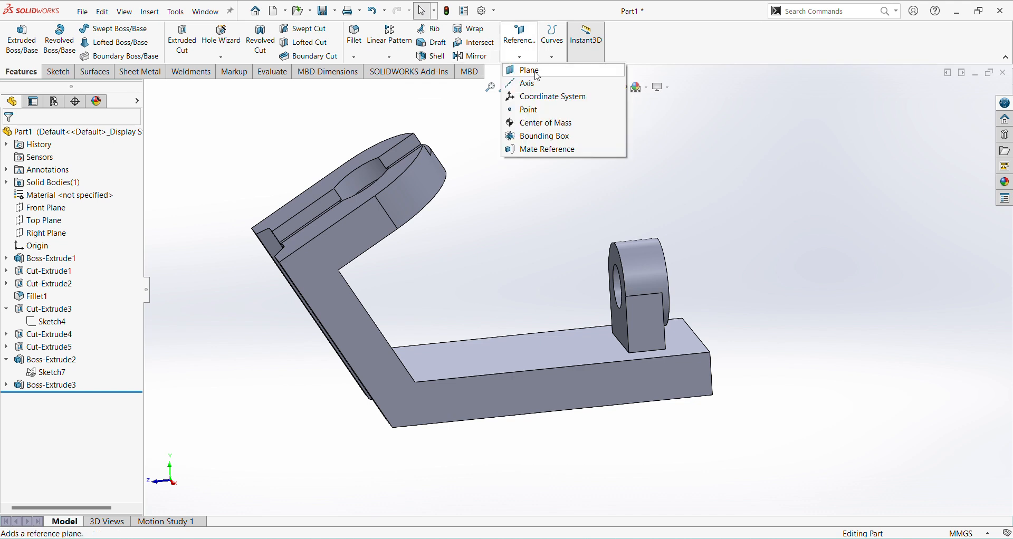
{"action": "middle_click_drag", "start_coordinate": [678, 348], "coordinate": [615, 325]}
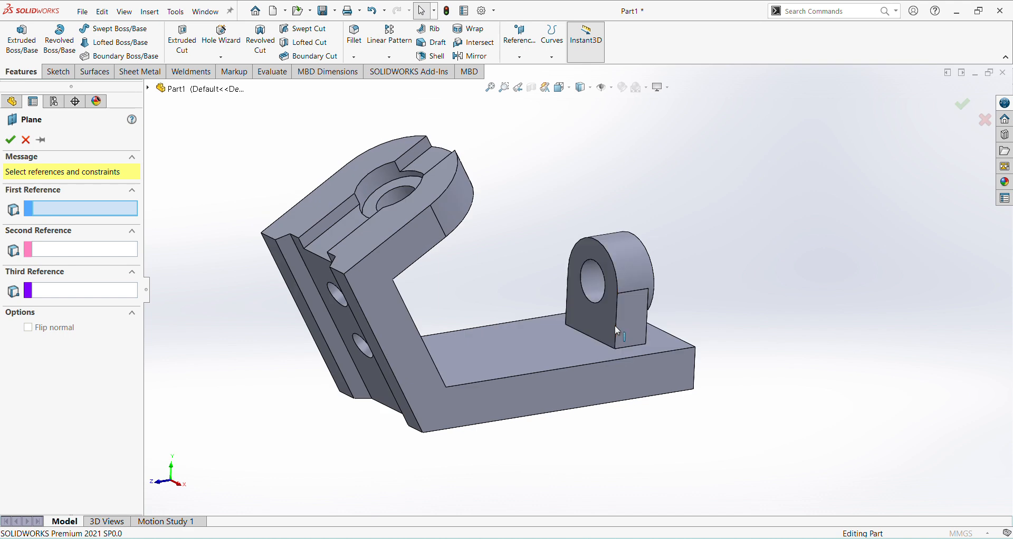
{"action": "left_click", "coordinate": [606, 319]}
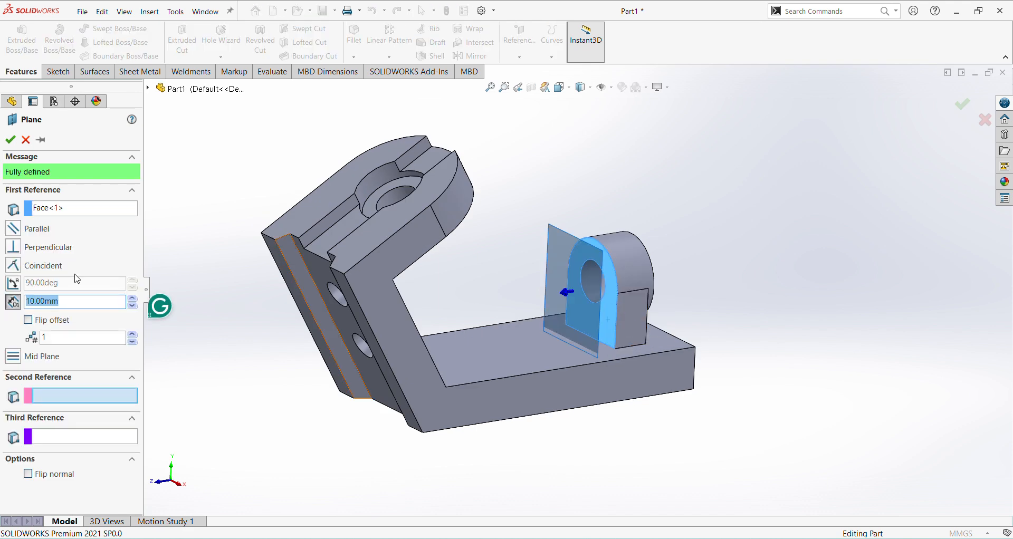
{"action": "type", "text": "29/2"}
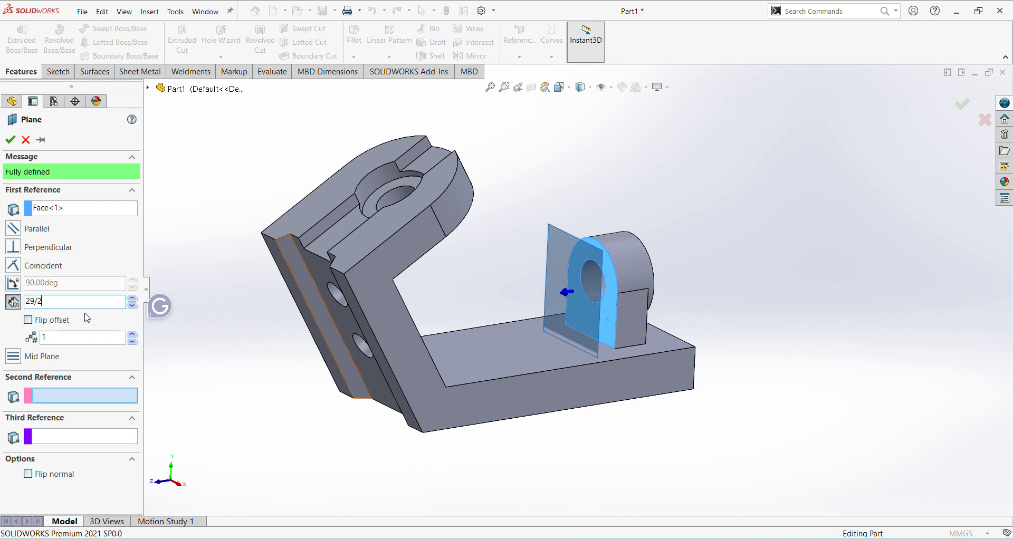
{"action": "key", "text": "Return"}
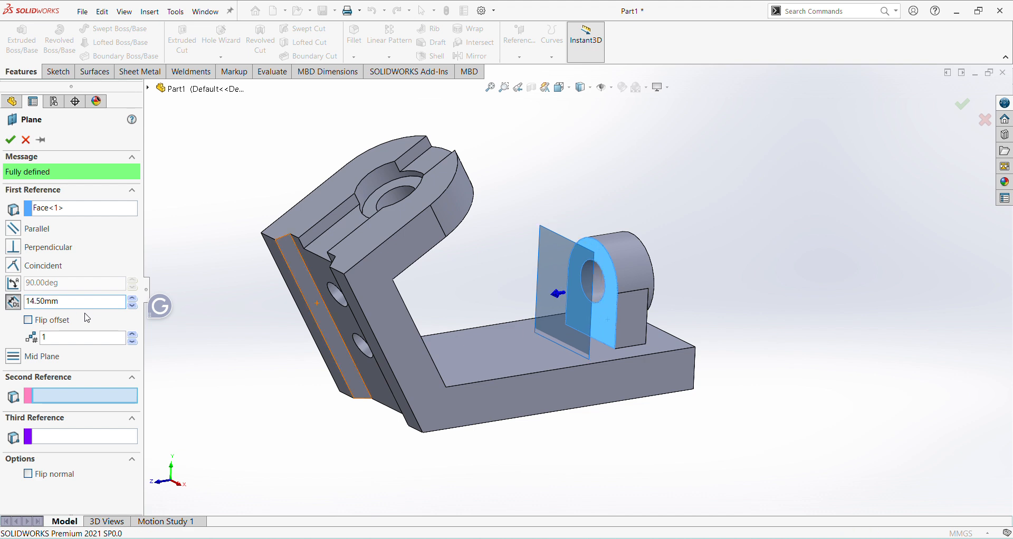
{"action": "key", "text": "Return"}
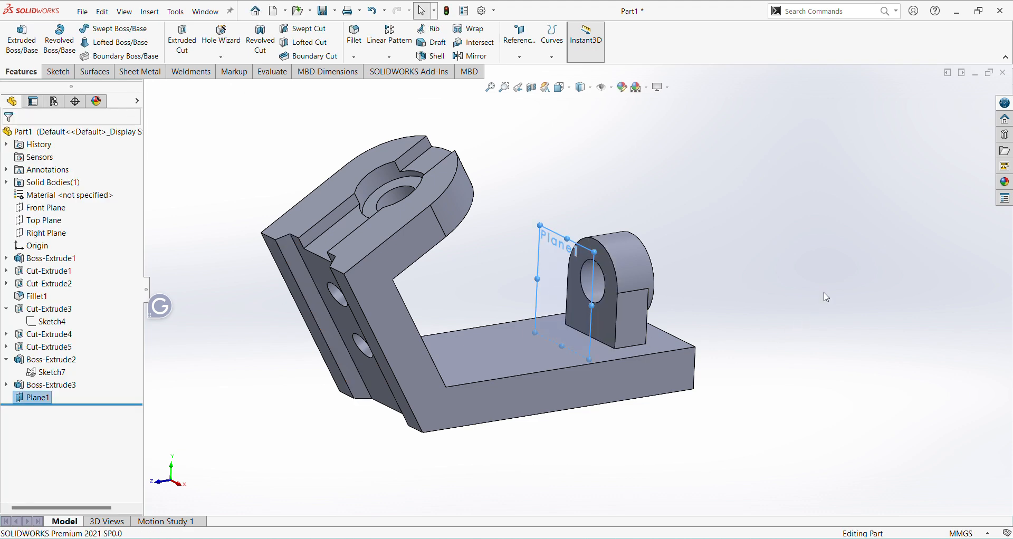
{"action": "left_click", "coordinate": [826, 296]}
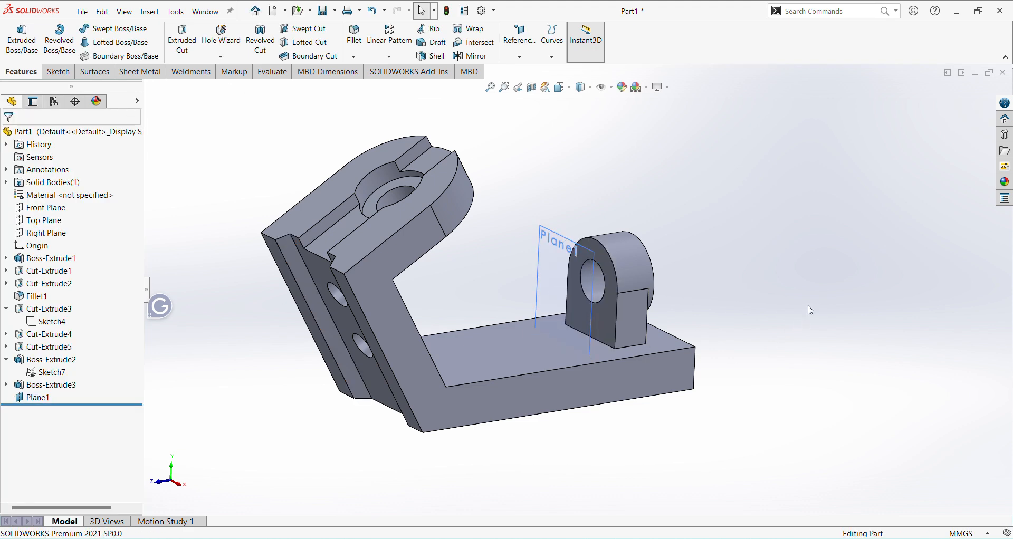
Step: Mirror Boss-Extrude2 and Boss-Extrude3 about Plane1 to make the second lug on the base
{"action": "left_click", "coordinate": [42, 386]}
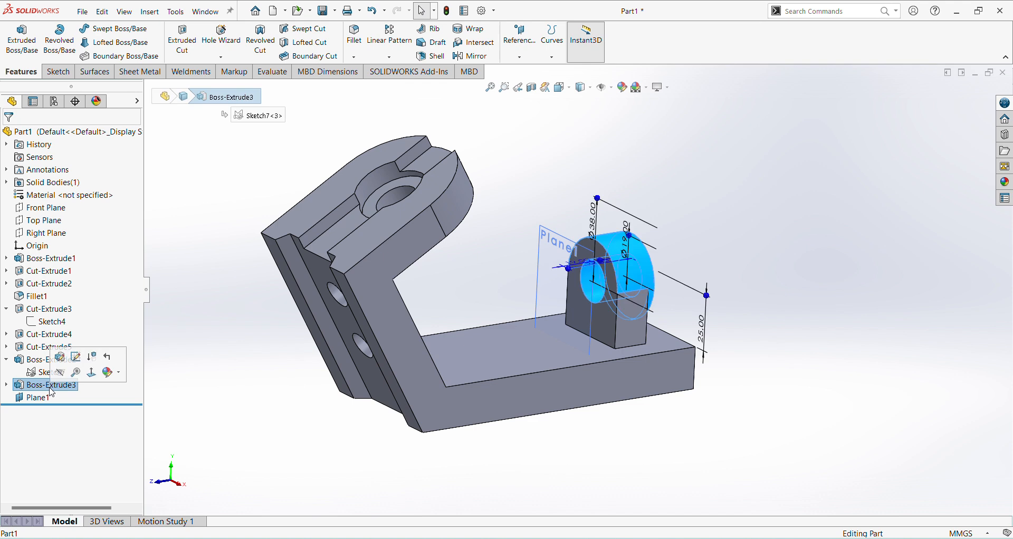
{"action": "left_click", "coordinate": [45, 359], "text": "ctrl"}
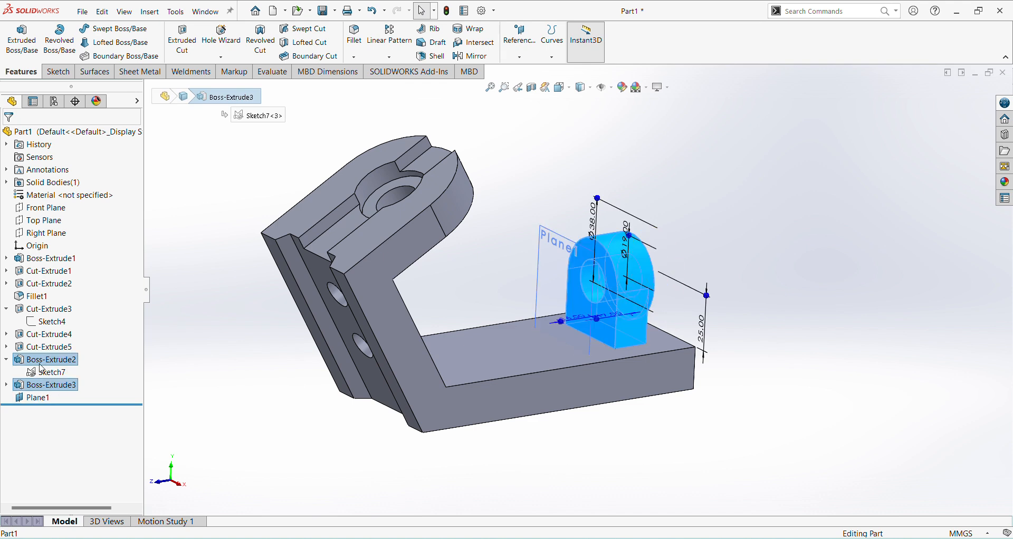
{"action": "left_click", "coordinate": [476, 57]}
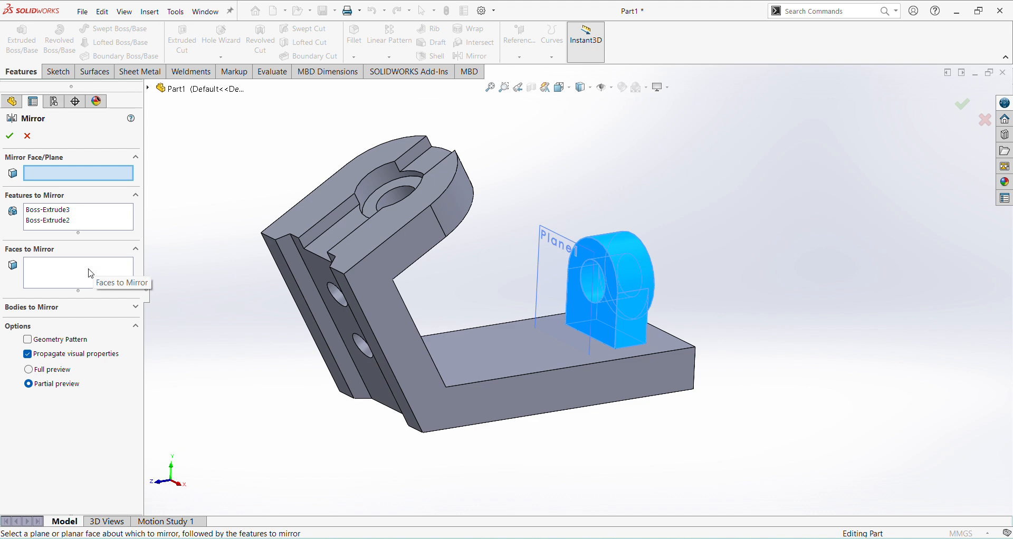
{"action": "left_click", "coordinate": [565, 245]}
{"action": "left_click", "coordinate": [10, 137]}
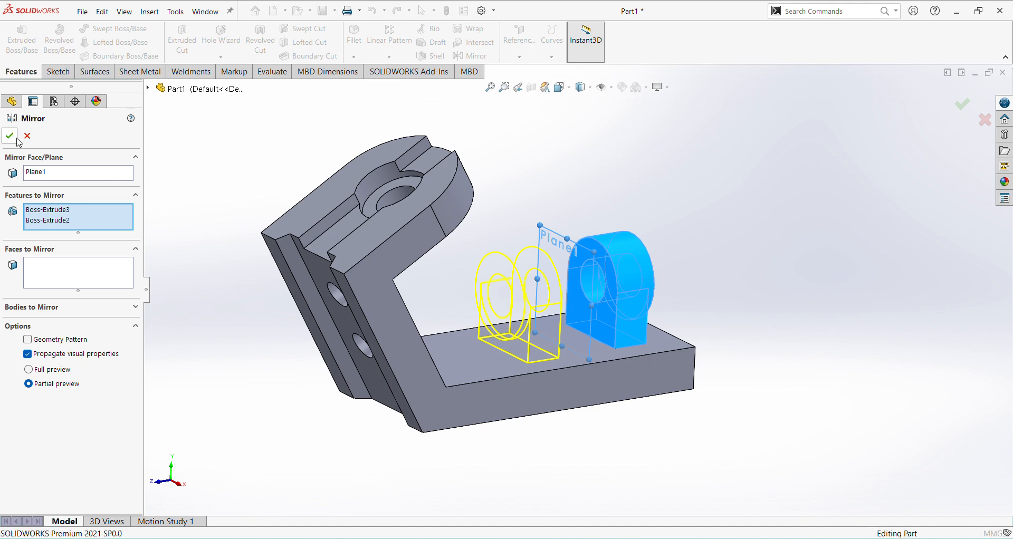
{"action": "middle_click_drag", "start_coordinate": [812, 332], "coordinate": [786, 323]}
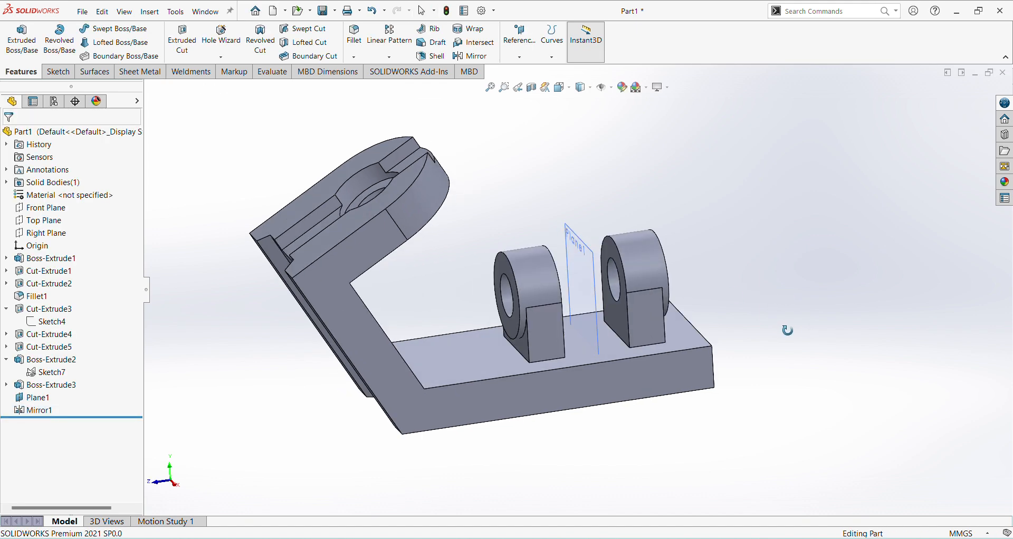
Step: Hide the reference plane between the two lugs
{"action": "left_click", "coordinate": [42, 402]}
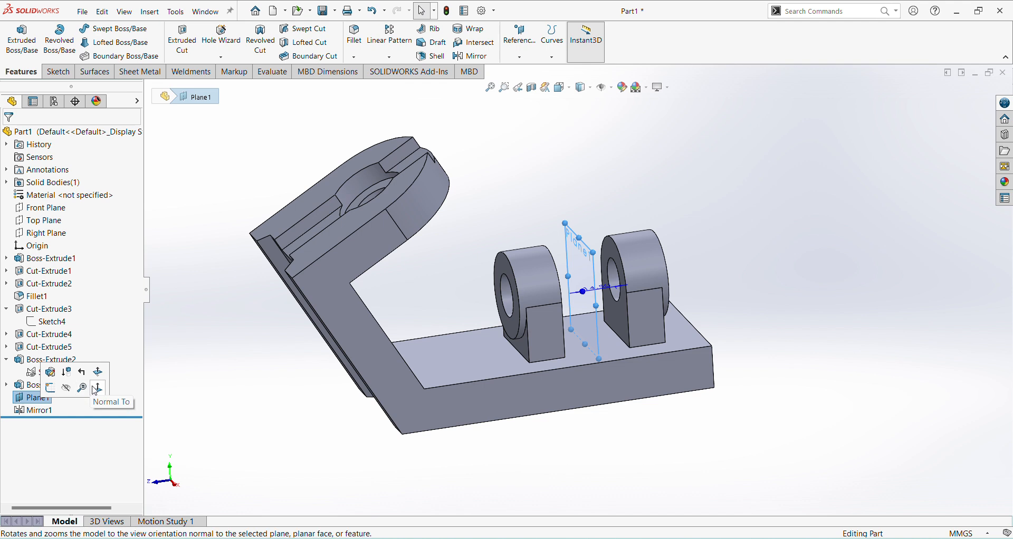
{"action": "left_click", "coordinate": [182, 405]}
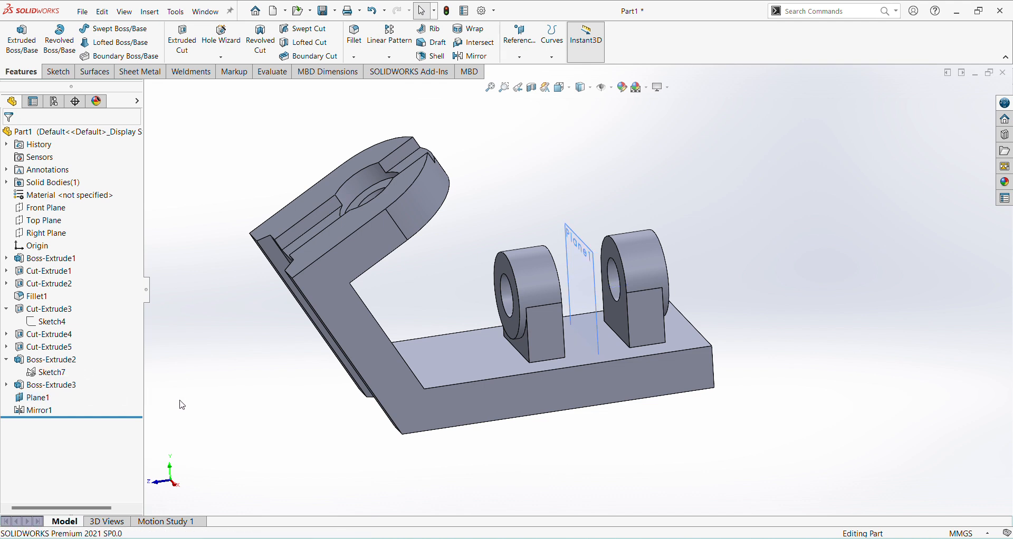
{"action": "left_click", "coordinate": [37, 397]}
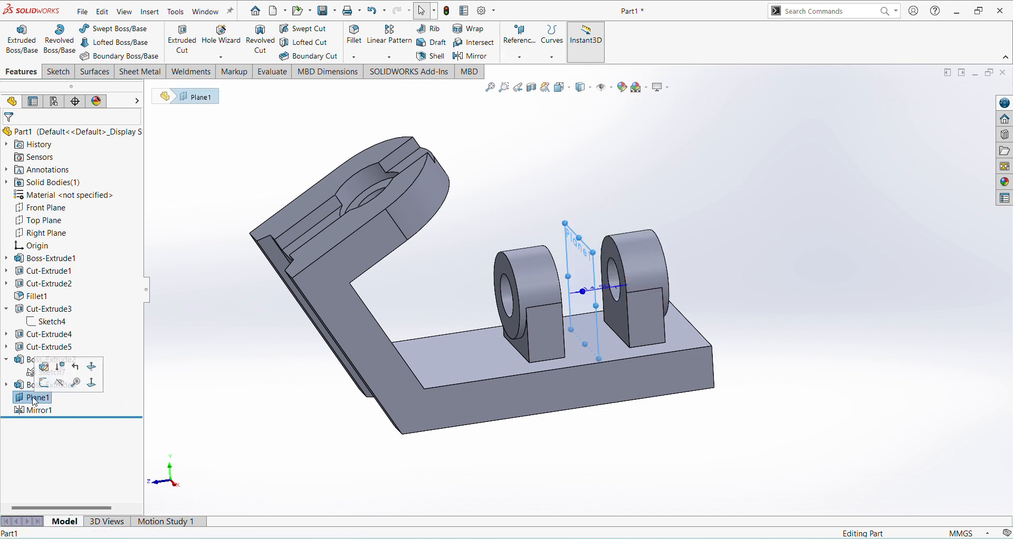
{"action": "left_click", "coordinate": [61, 383]}
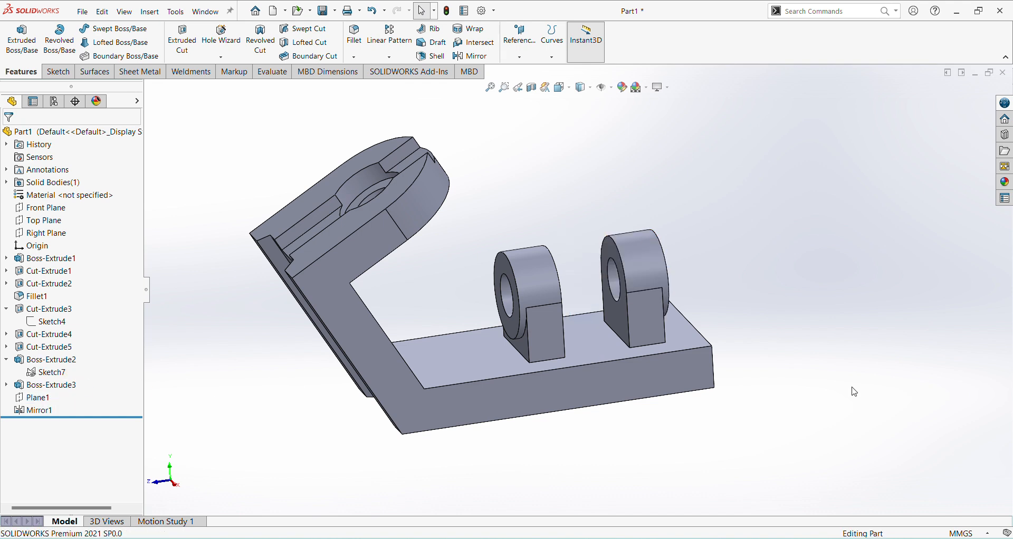
Step: Compare the isometric view of the bracket with the jk25.pdf drawing and return to SOLIDWORKS
{"action": "key", "text": "ctrl+7"}
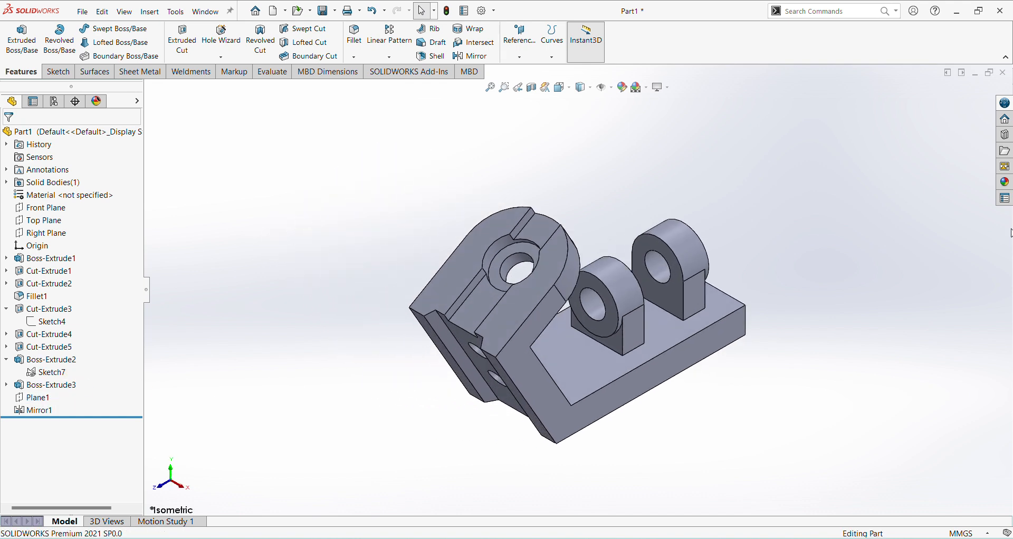
{"action": "key", "text": "alt+Tab"}
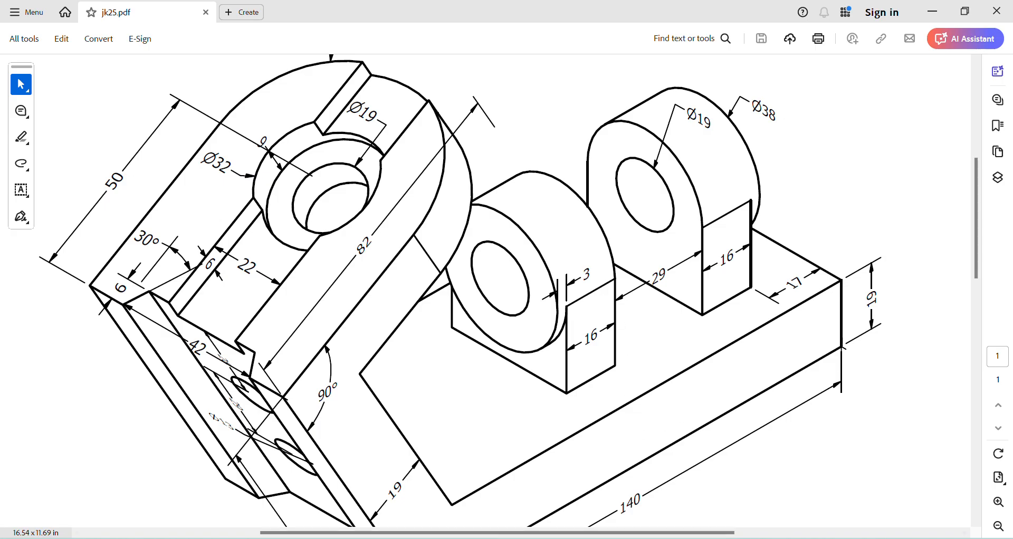
{"action": "key", "text": "alt+Tab"}
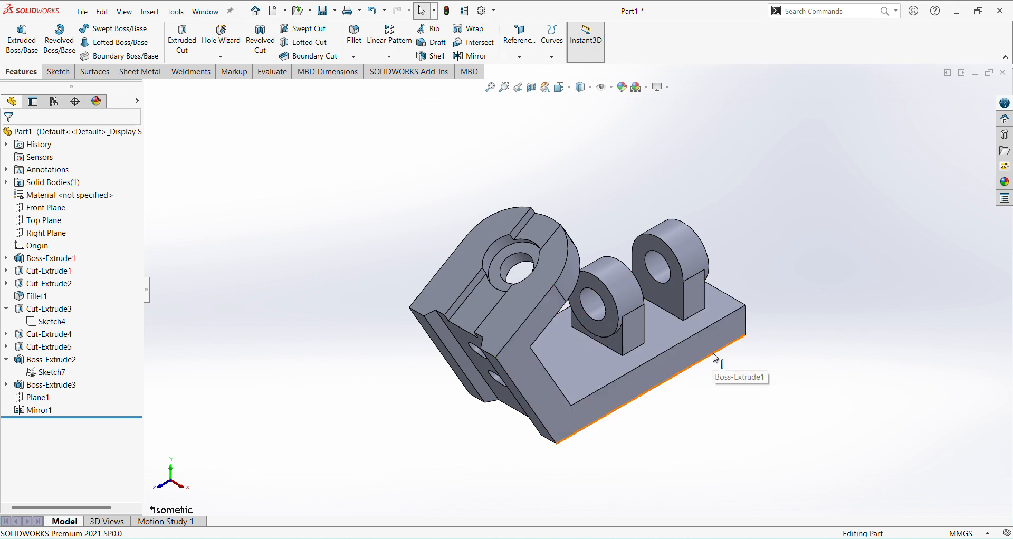
Step: Apply the polished steel appearance from the Metal > Steel library to the whole bracket part
{"action": "left_click", "coordinate": [1005, 181]}
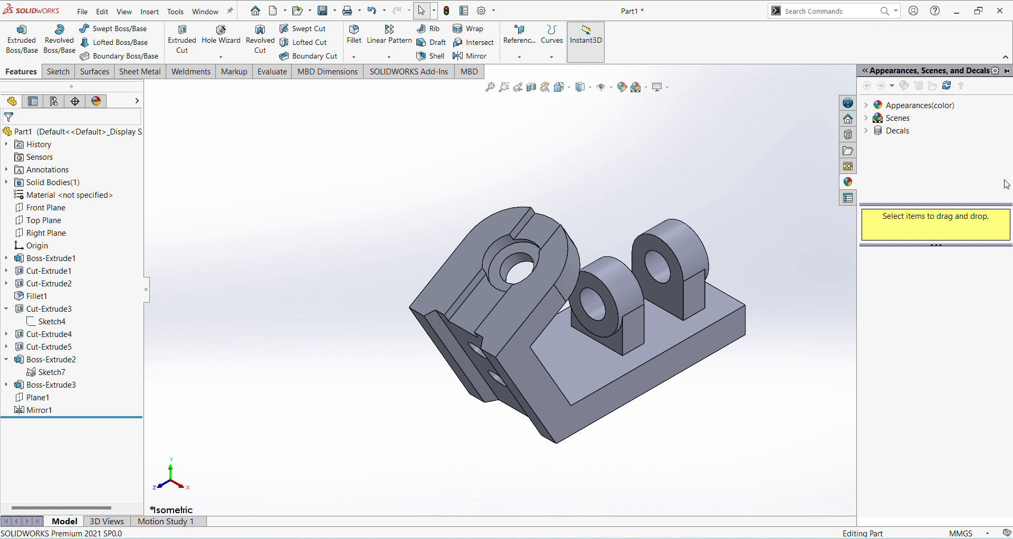
{"action": "left_click", "coordinate": [866, 107]}
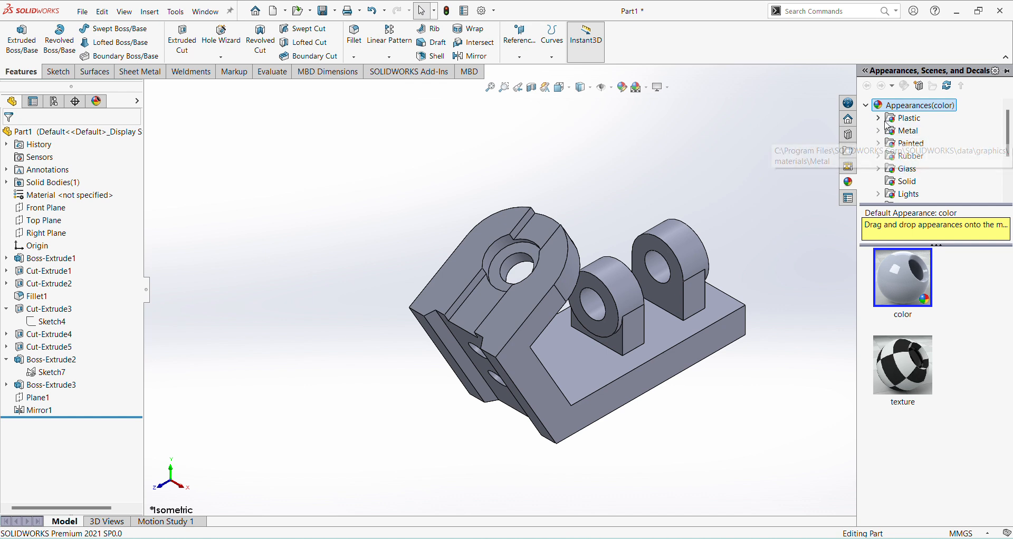
{"action": "left_click", "coordinate": [878, 131]}
{"action": "left_click", "coordinate": [918, 117]}
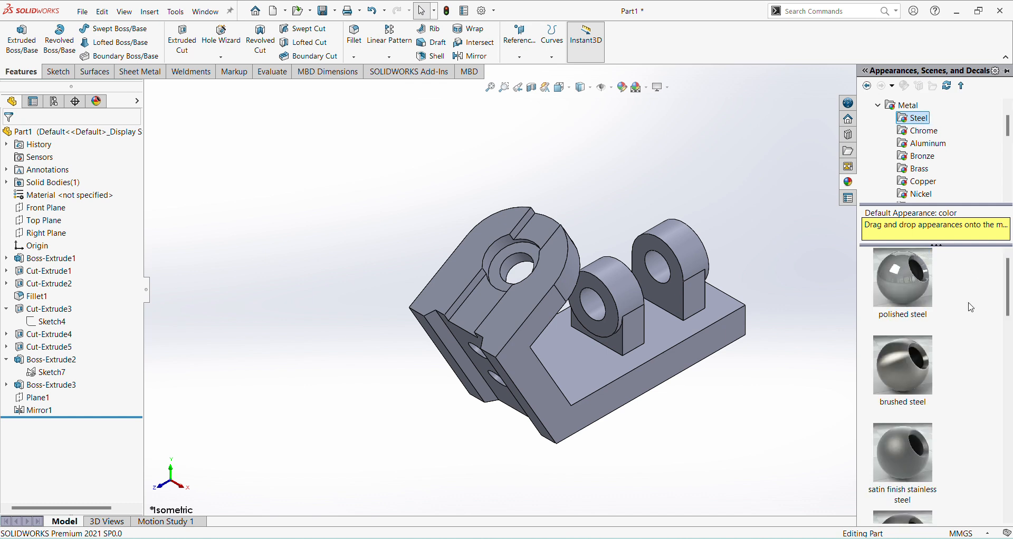
{"action": "left_click", "coordinate": [898, 275]}
{"action": "left_click_drag", "start_coordinate": [899, 275], "coordinate": [702, 222]}
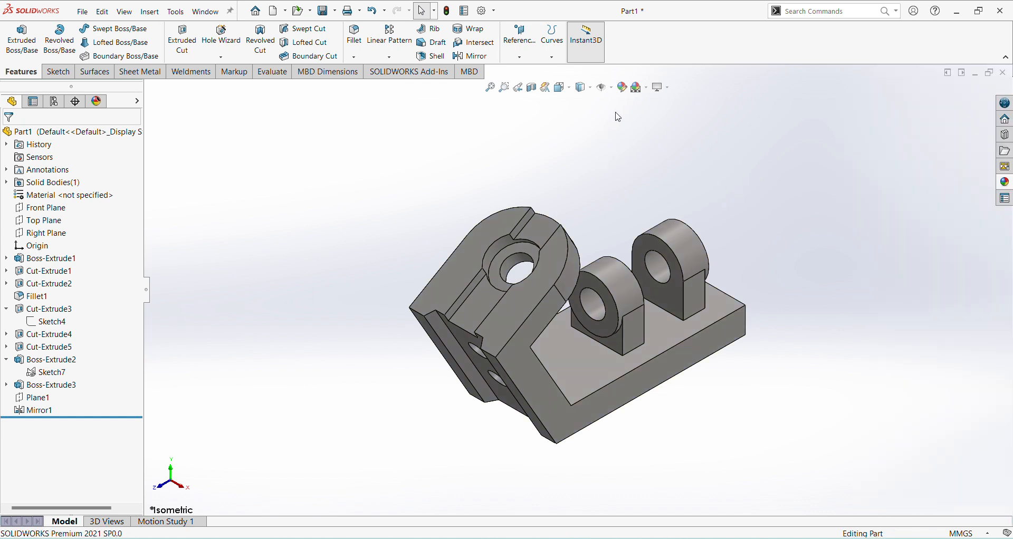
Step: Try several standard swatches on the part's polished steel appearance and set its color to light cyan
{"action": "left_click", "coordinate": [623, 87]}
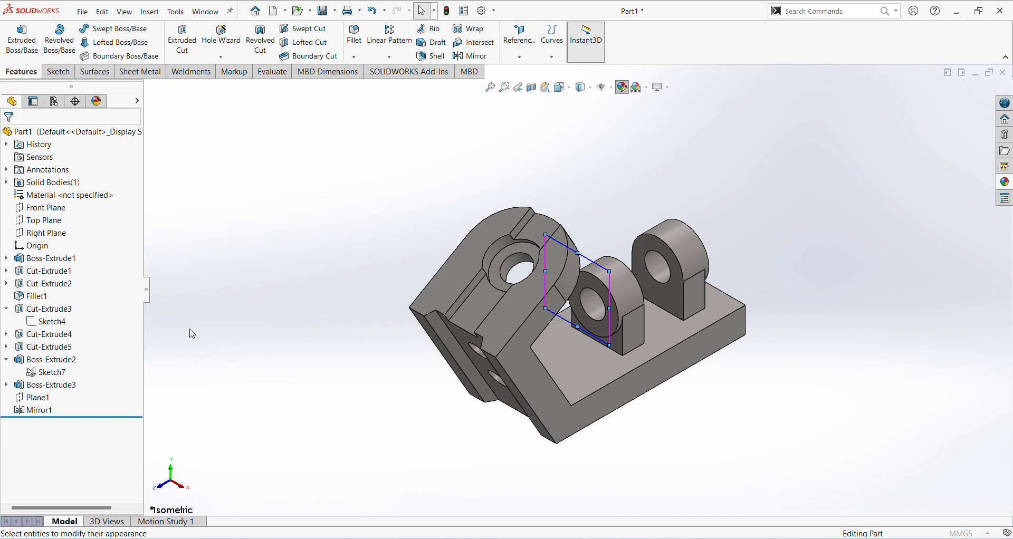
{"action": "left_click", "coordinate": [39, 401]}
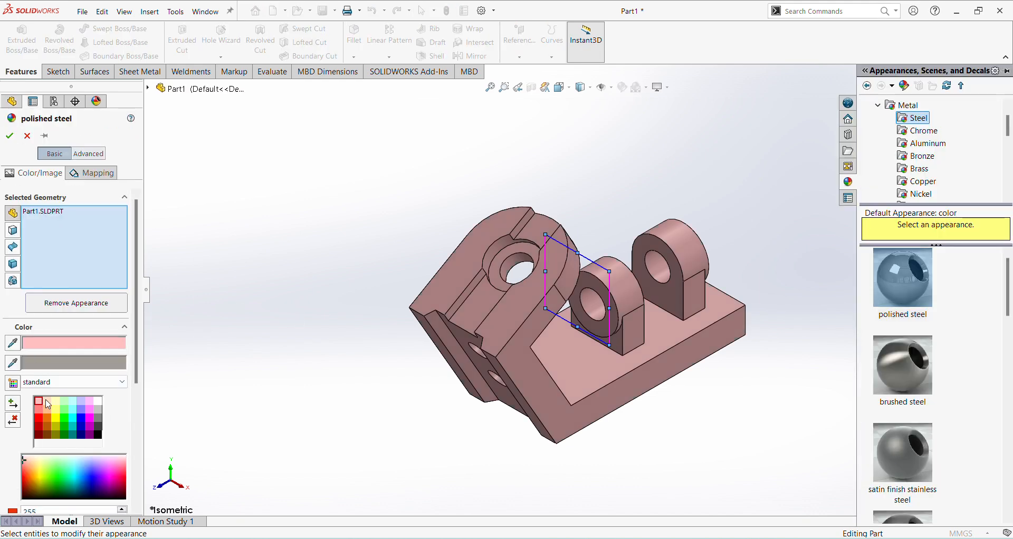
{"action": "left_click", "coordinate": [47, 402]}
{"action": "left_click", "coordinate": [82, 410]}
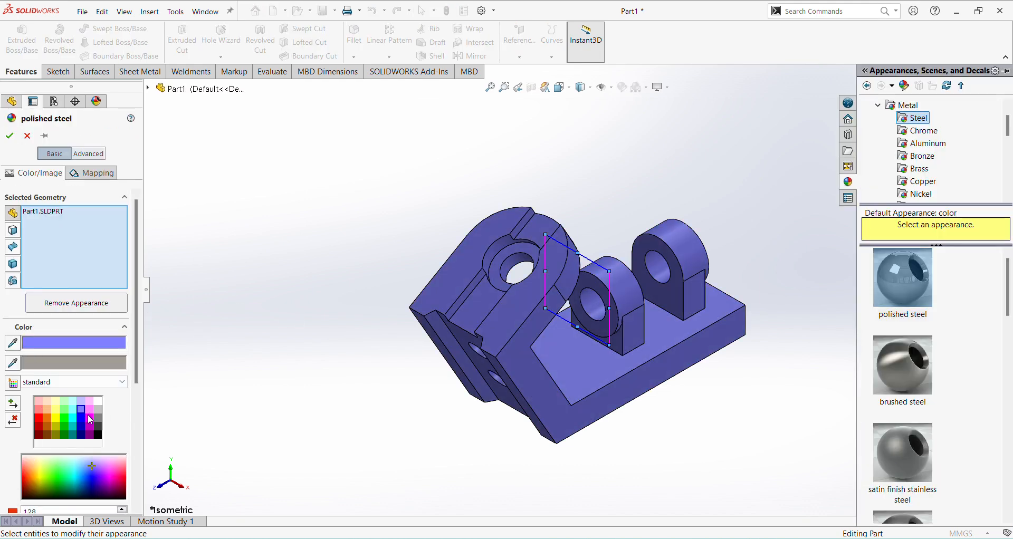
{"action": "left_click", "coordinate": [38, 418]}
{"action": "left_click", "coordinate": [40, 409]}
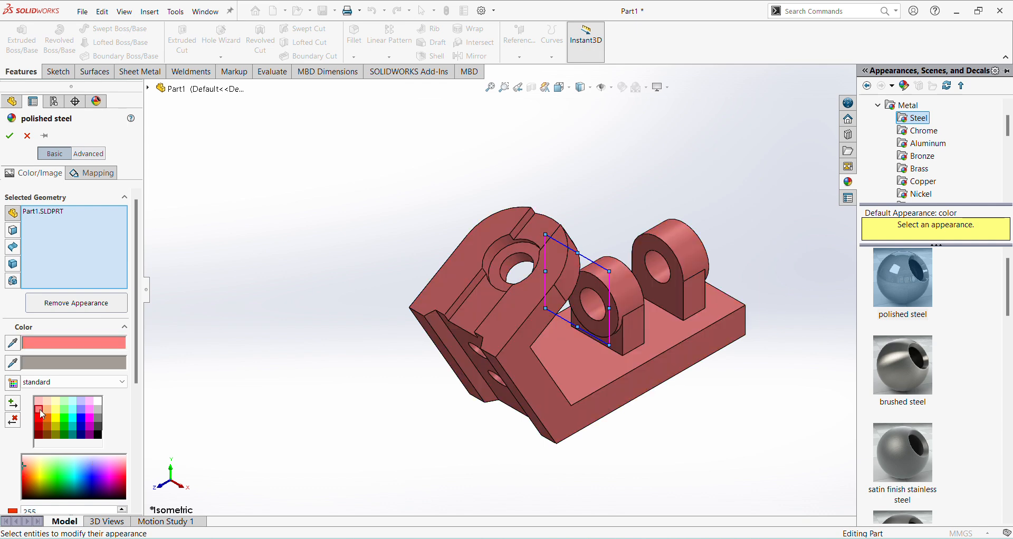
{"action": "left_click", "coordinate": [74, 402]}
{"action": "left_click", "coordinate": [9, 135]}
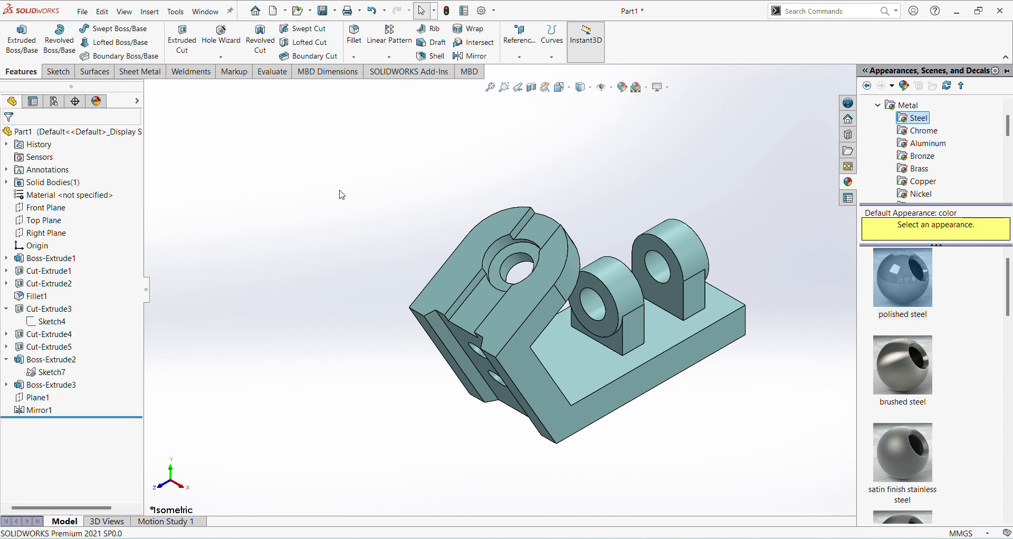
Step: Examine the colored bracket's angled arm, lugs and base from several angles
{"action": "scroll", "coordinate": [696, 264], "scroll_direction": "down", "scroll_amount": 3}
{"action": "scroll", "coordinate": [728, 274], "scroll_direction": "up", "scroll_amount": 2}
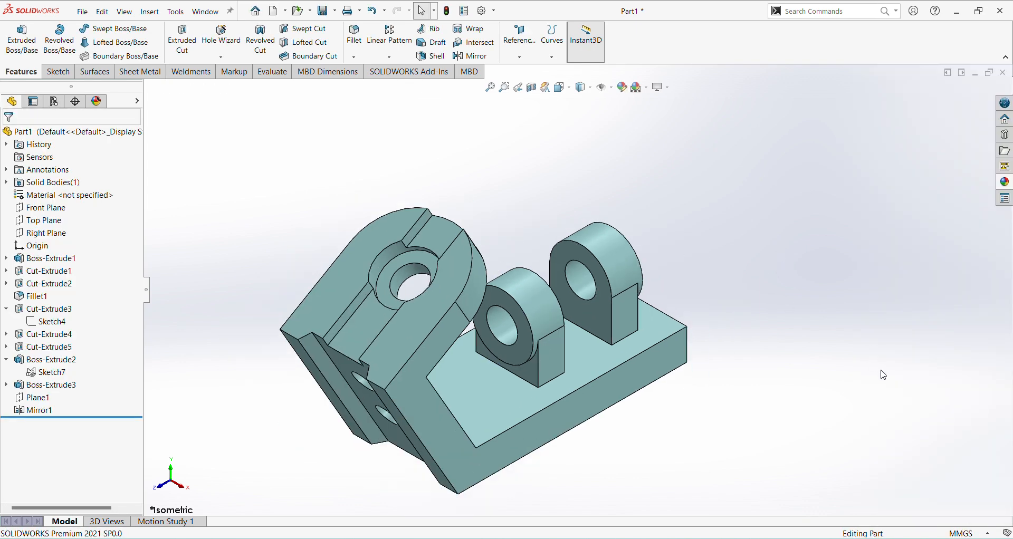
{"action": "middle_click_drag", "start_coordinate": [884, 375], "coordinate": [903, 283]}
{"action": "middle_click_drag", "start_coordinate": [865, 325], "coordinate": [816, 376]}
{"action": "middle_click_drag", "start_coordinate": [724, 221], "coordinate": [773, 260]}
{"action": "key", "text": "ctrl+7"}
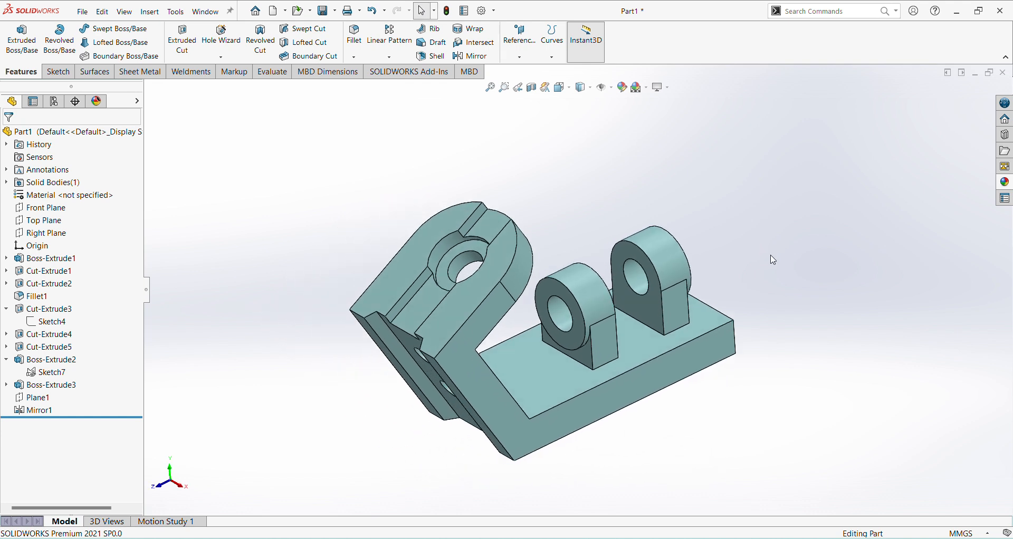